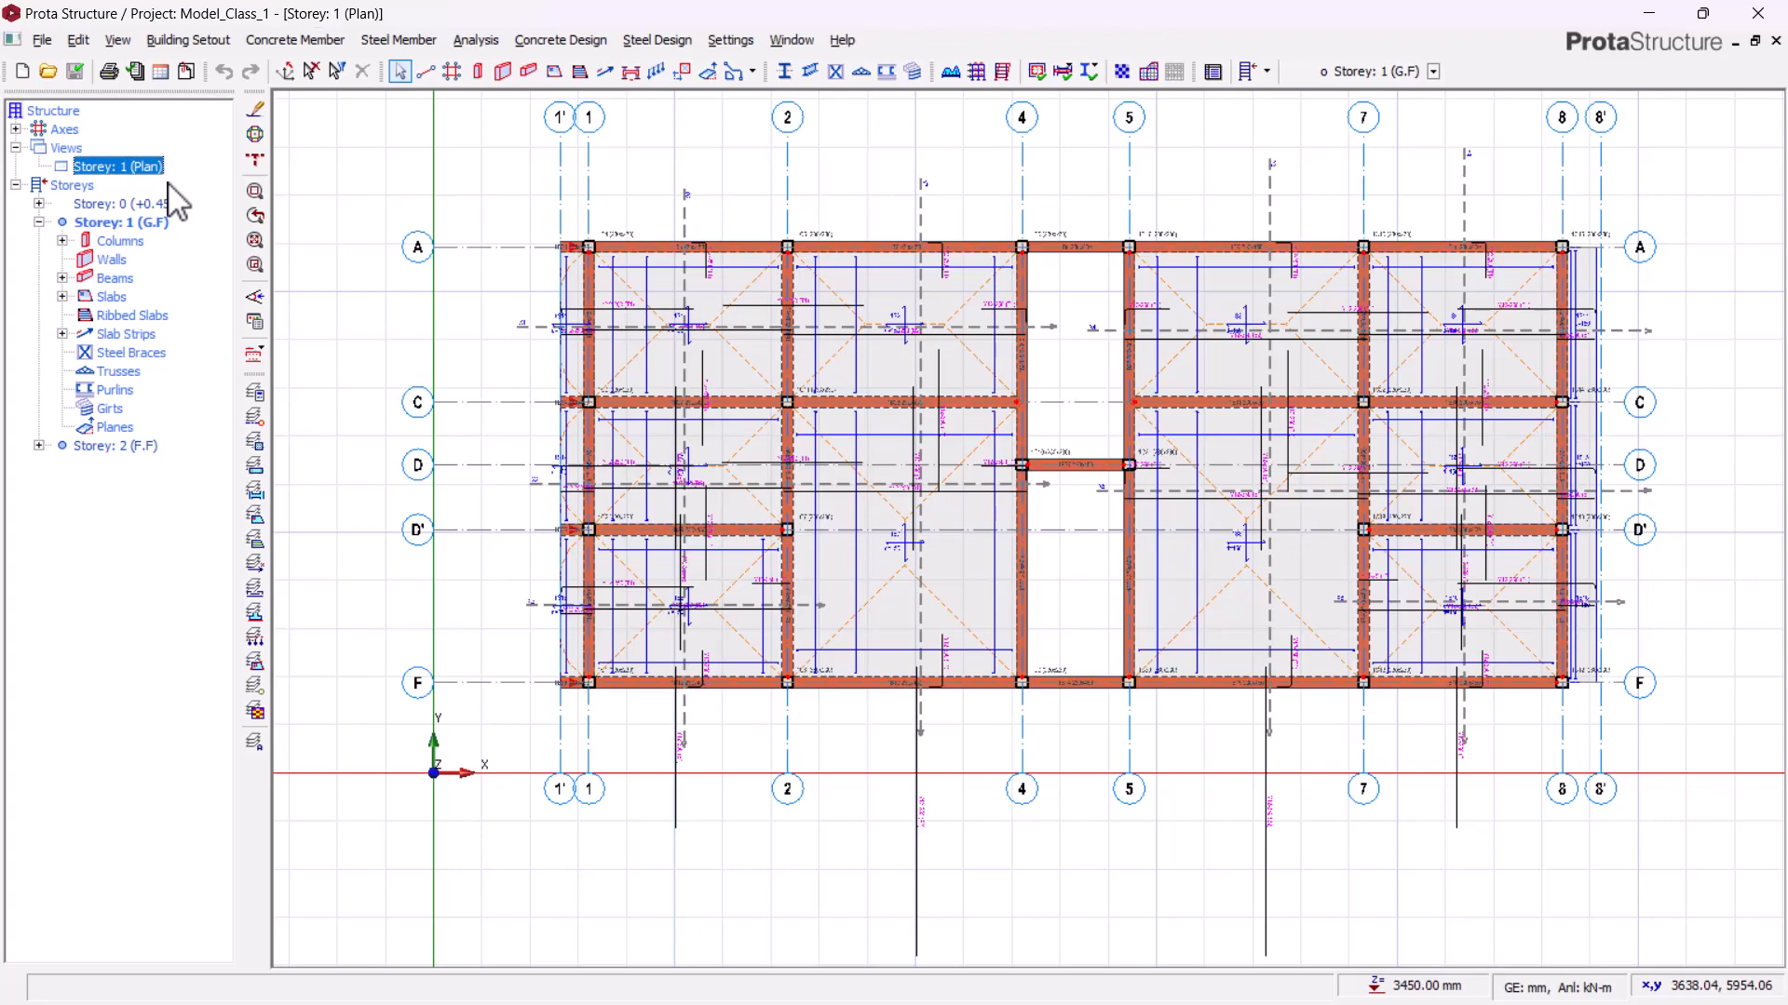
Step: Open a 3D view of Storey 1 and orbit around the structure to inspect it, then return to the plan
{"action": "right_click", "coordinate": [160, 168]}
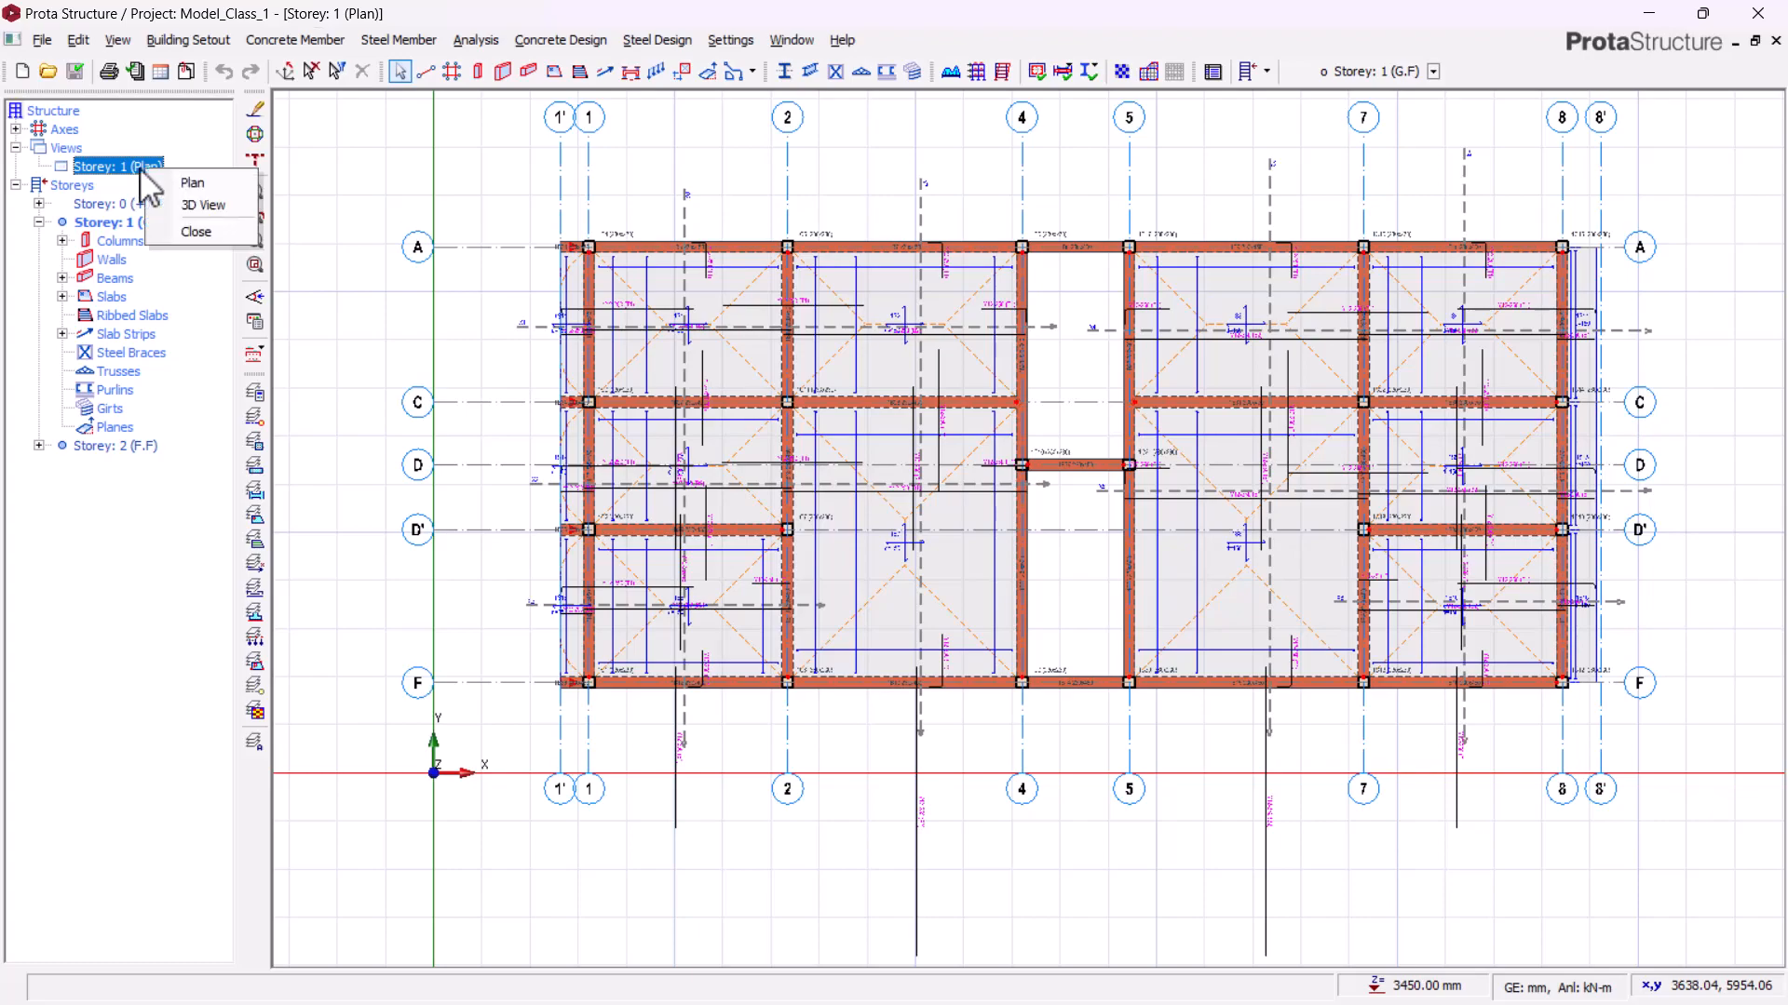
{"action": "left_click", "coordinate": [191, 207]}
{"action": "scroll", "coordinate": [791, 296], "scroll_direction": "down", "scroll_amount": 1}
{"action": "middle_click_drag", "start_coordinate": [630, 516], "coordinate": [763, 528]}
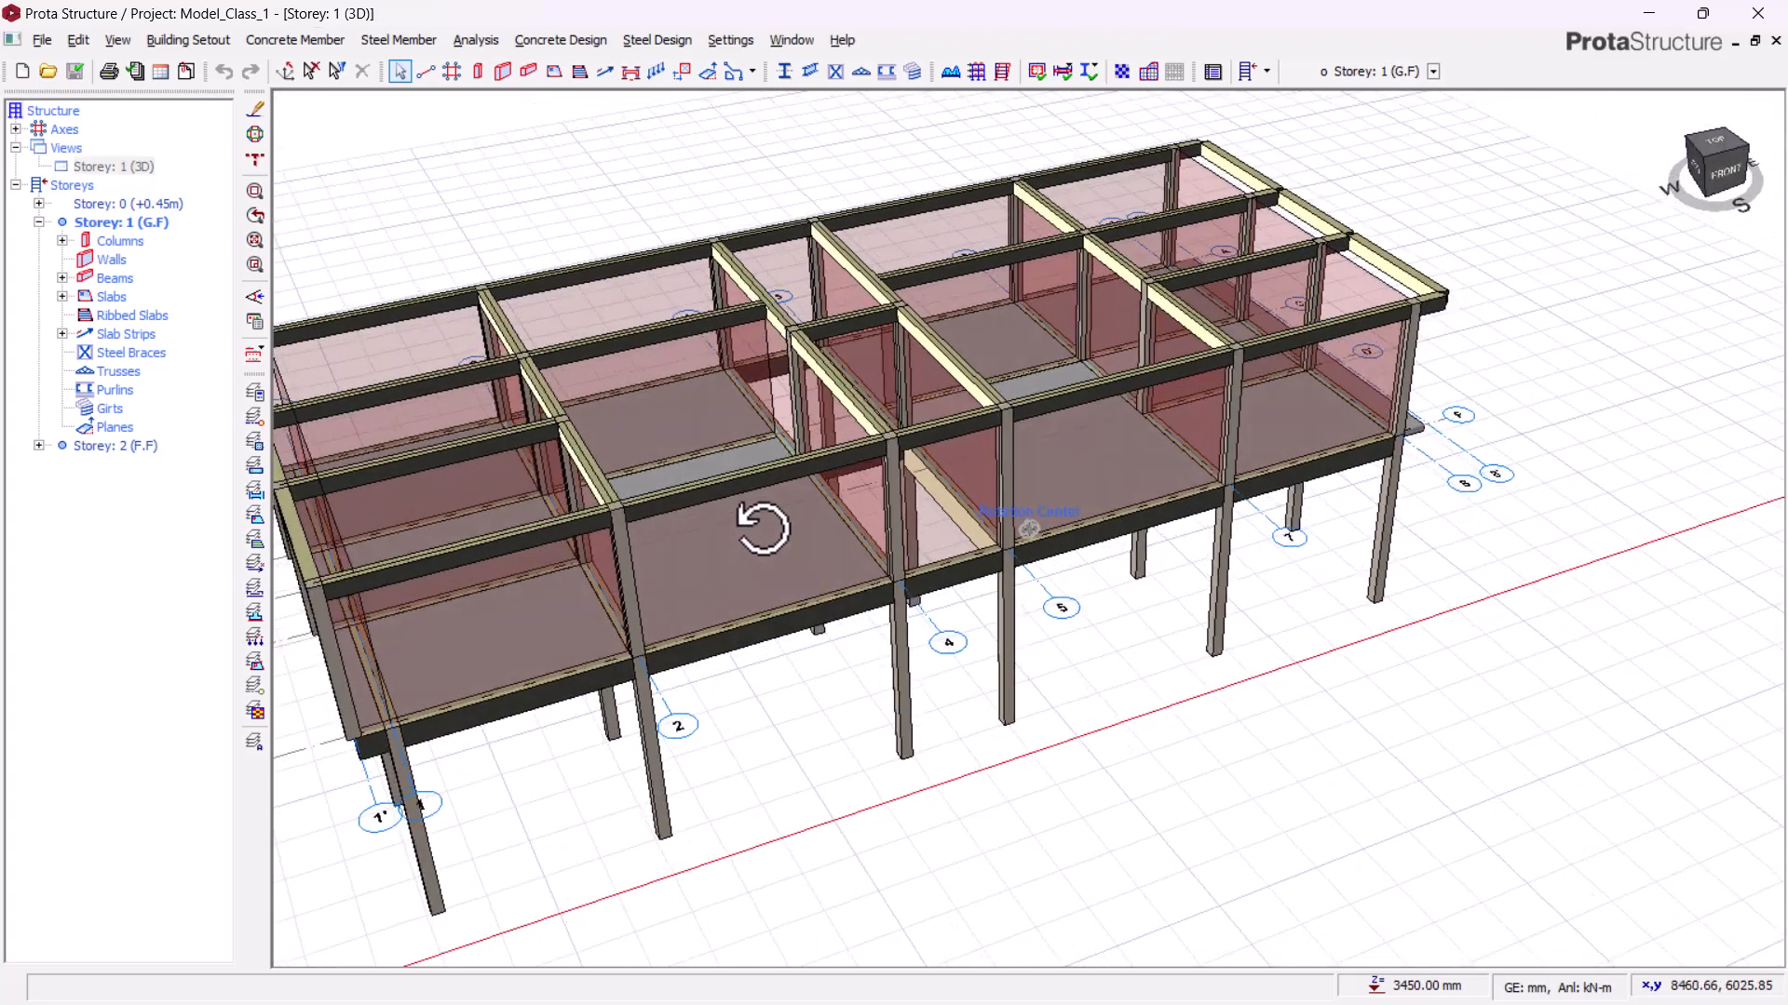
{"action": "scroll", "coordinate": [1064, 307], "scroll_direction": "down", "scroll_amount": 2}
{"action": "scroll", "coordinate": [606, 487], "scroll_direction": "up", "scroll_amount": 2}
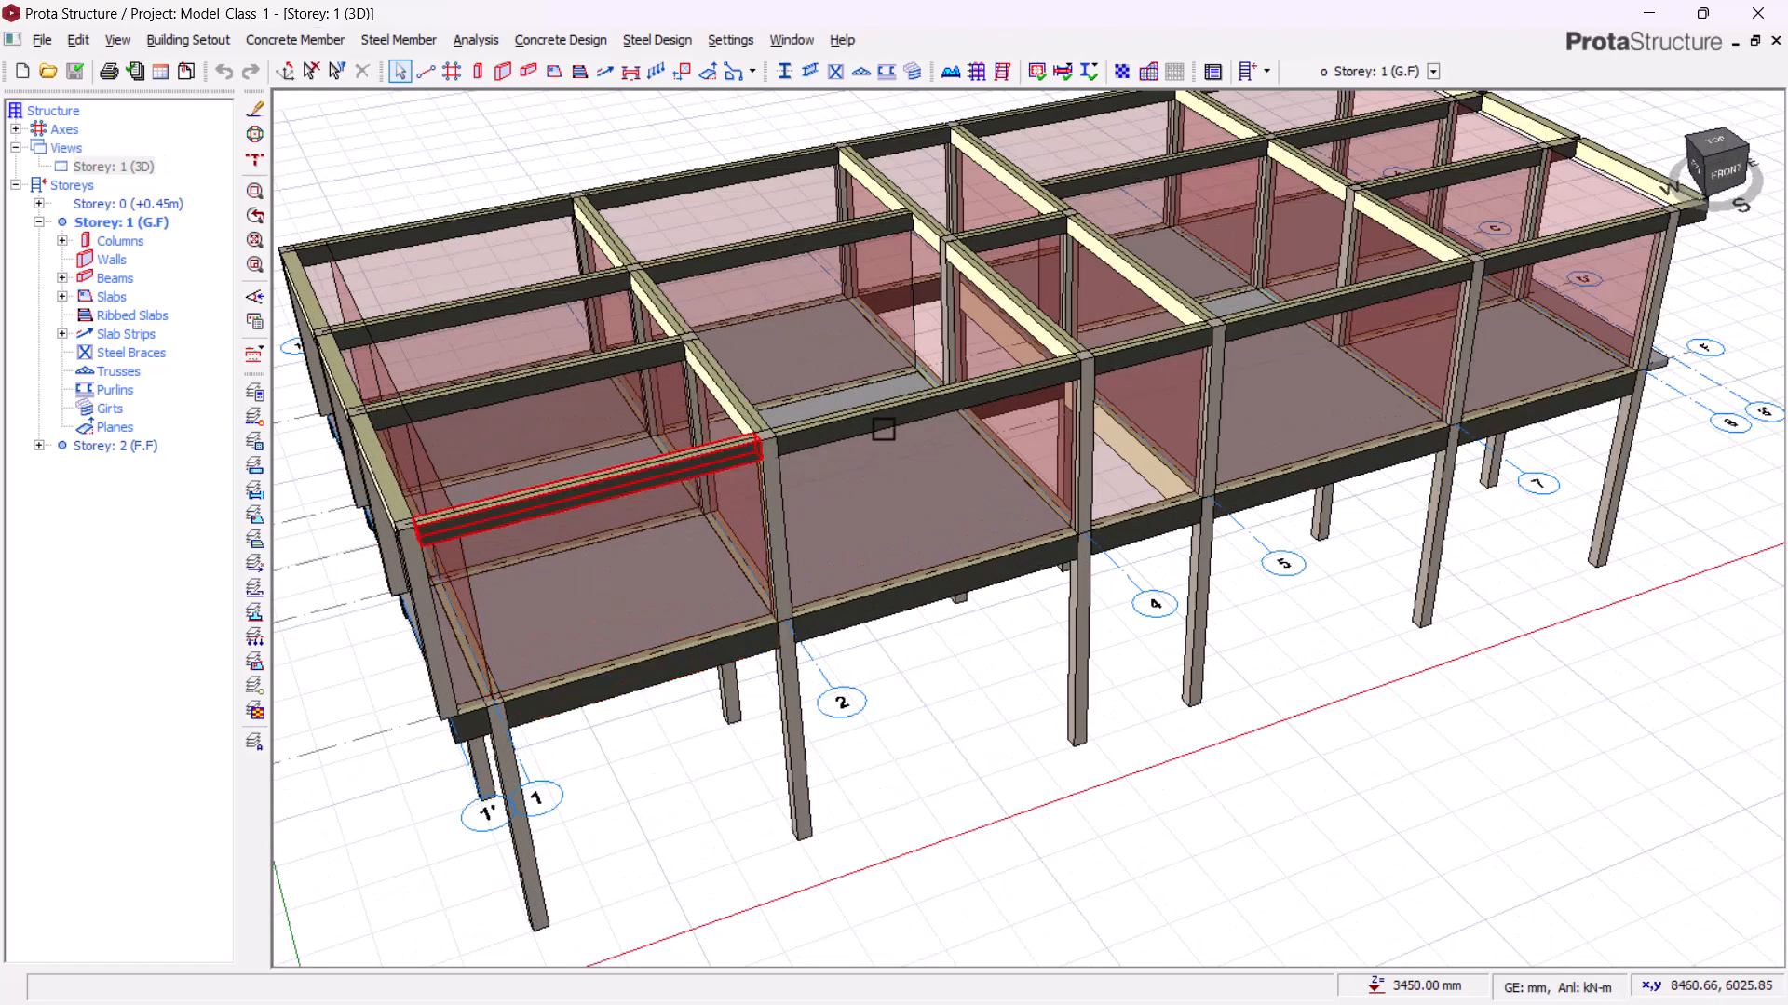
{"action": "scroll", "coordinate": [953, 504], "scroll_direction": "up", "scroll_amount": 1}
{"action": "middle_click_drag", "start_coordinate": [951, 614], "coordinate": [896, 642]}
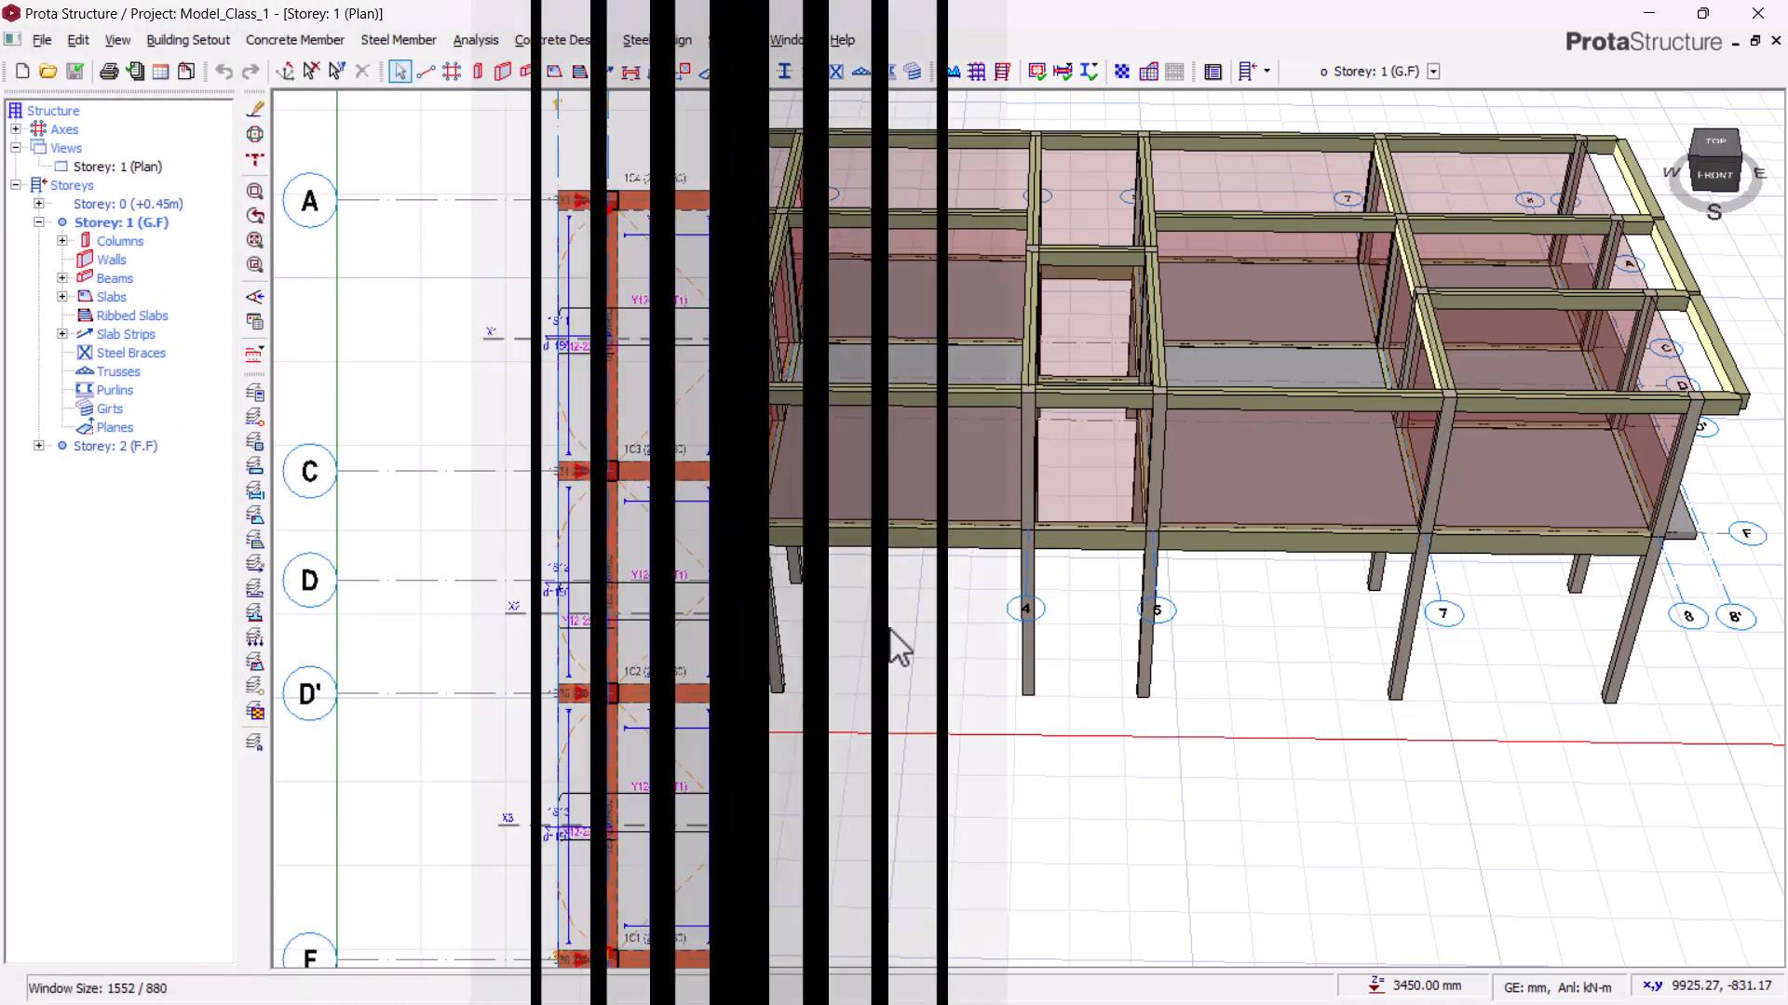
{"action": "middle_click_drag", "start_coordinate": [942, 270], "coordinate": [784, 459]}
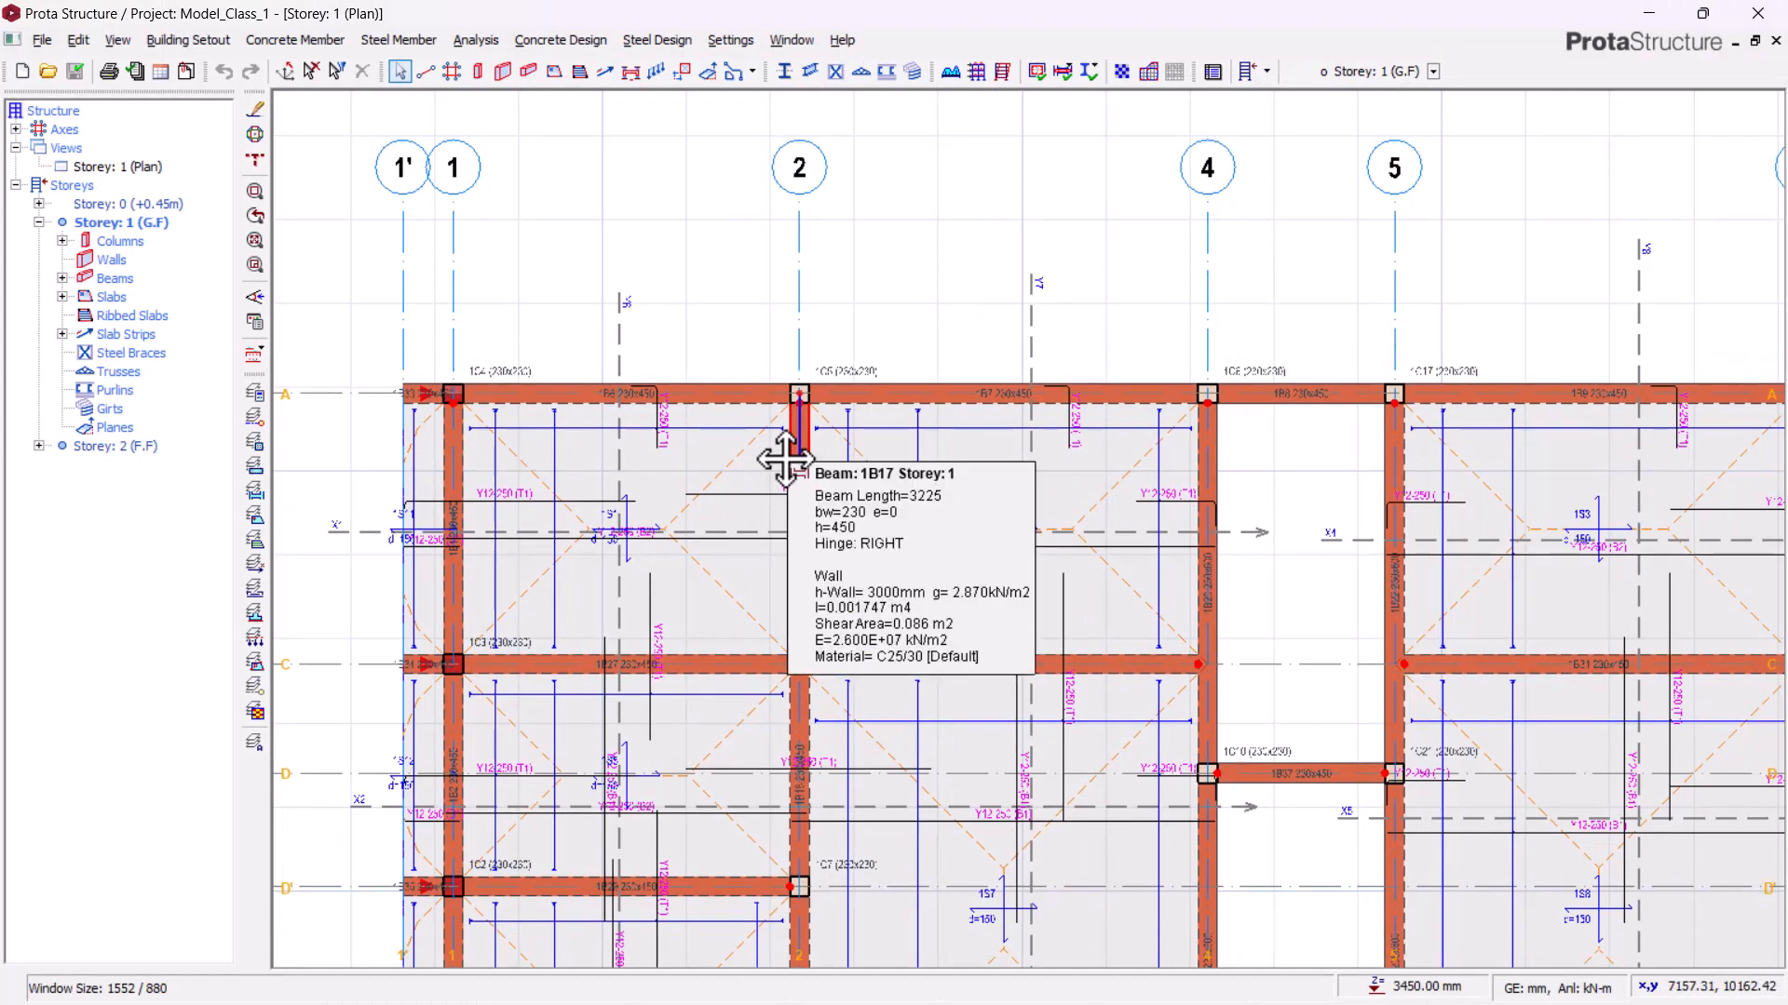
{"action": "middle_click_drag", "start_coordinate": [969, 232], "coordinate": [1027, 211]}
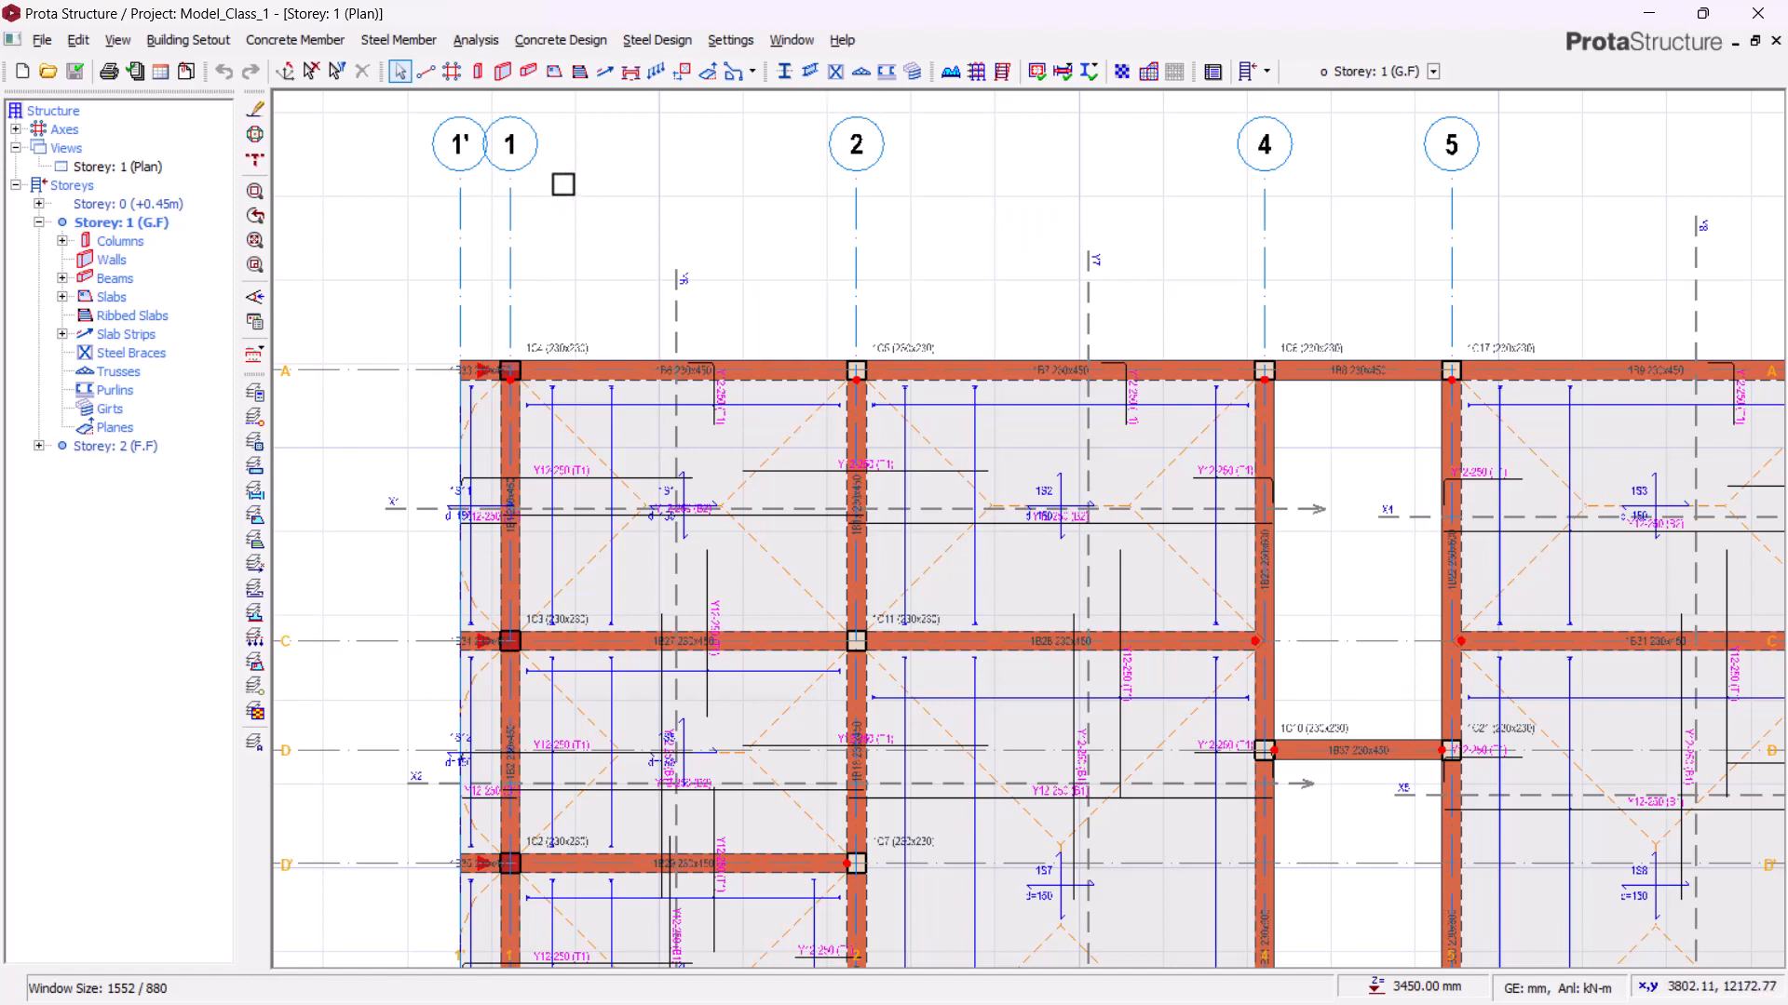
Step: Open Building Analysis and review the default materials in the material editor without changes
{"action": "left_click", "coordinate": [476, 40]}
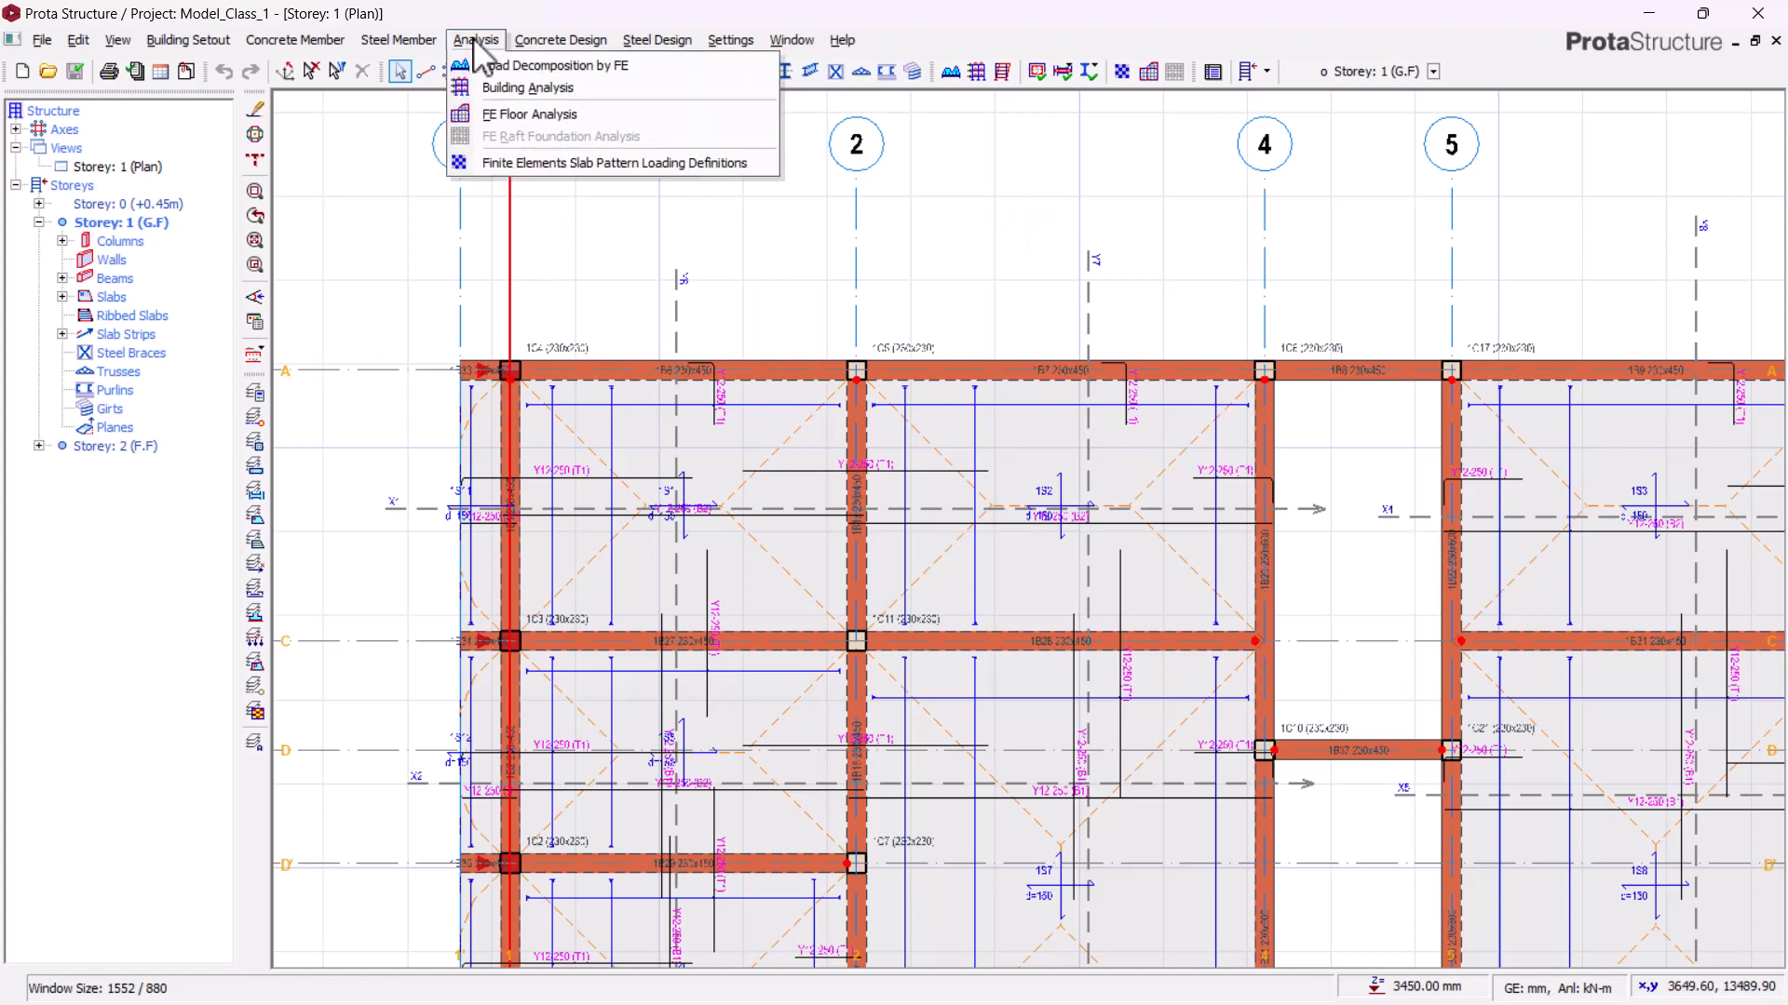
{"action": "left_click", "coordinate": [550, 92]}
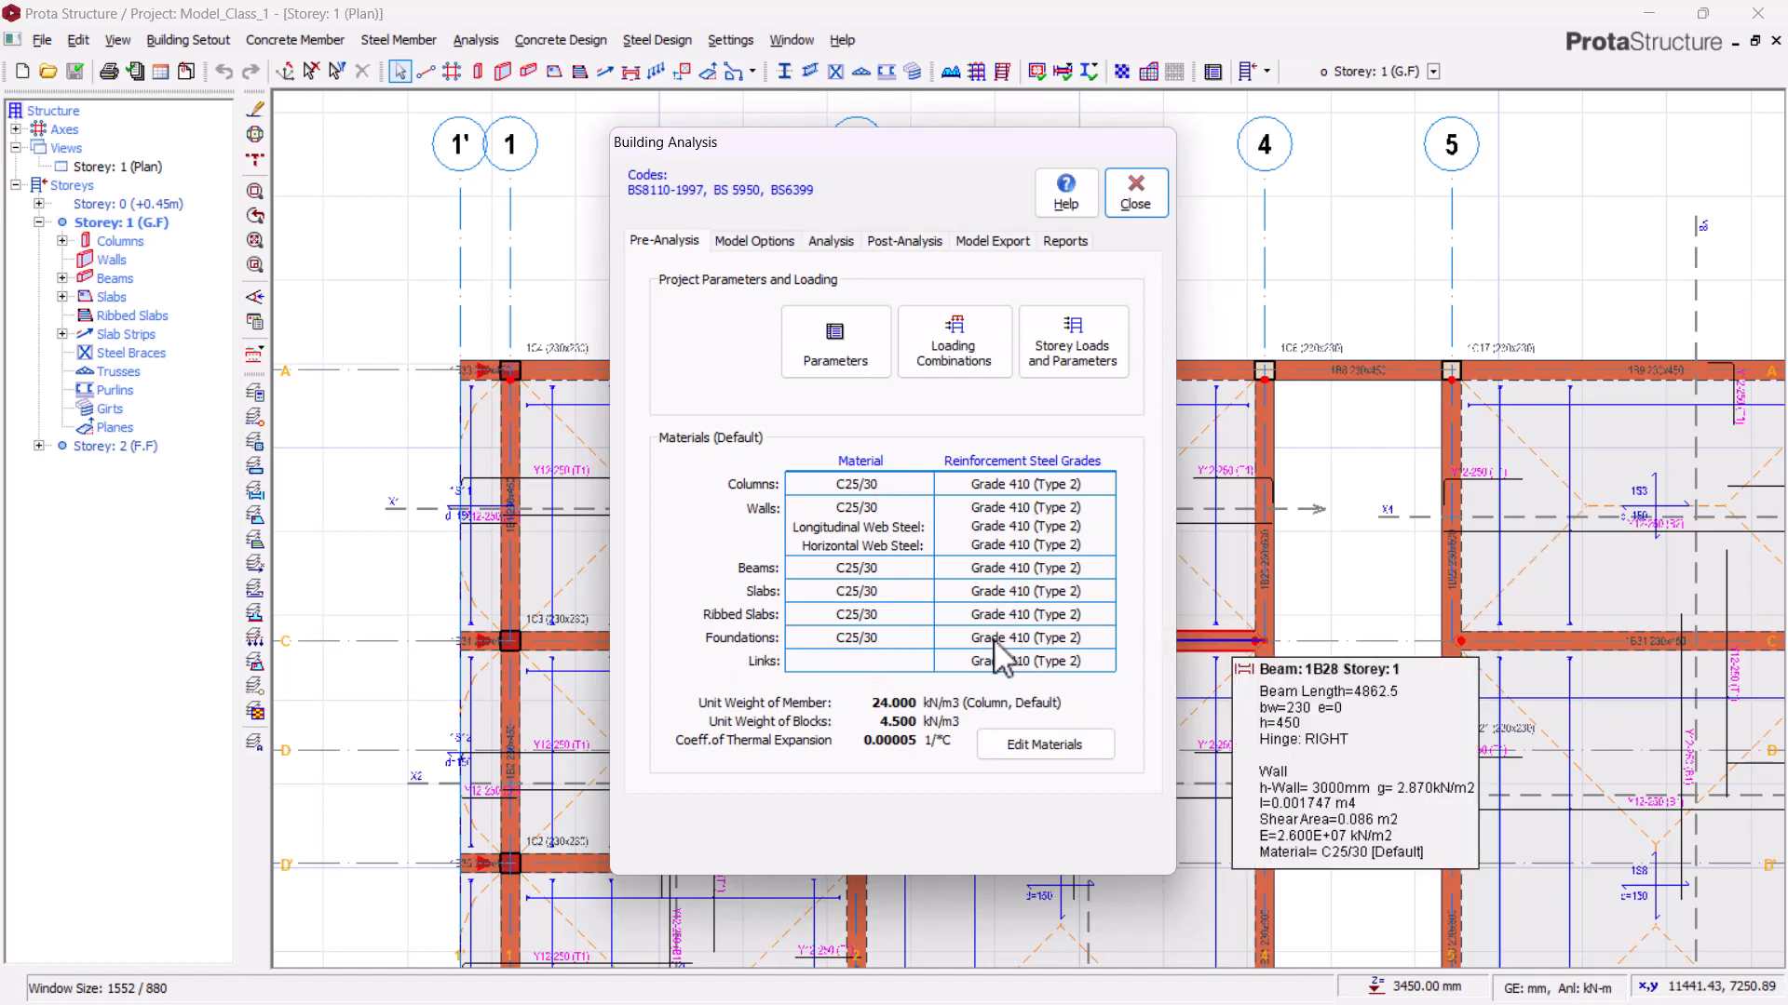
{"action": "left_click", "coordinate": [1041, 746]}
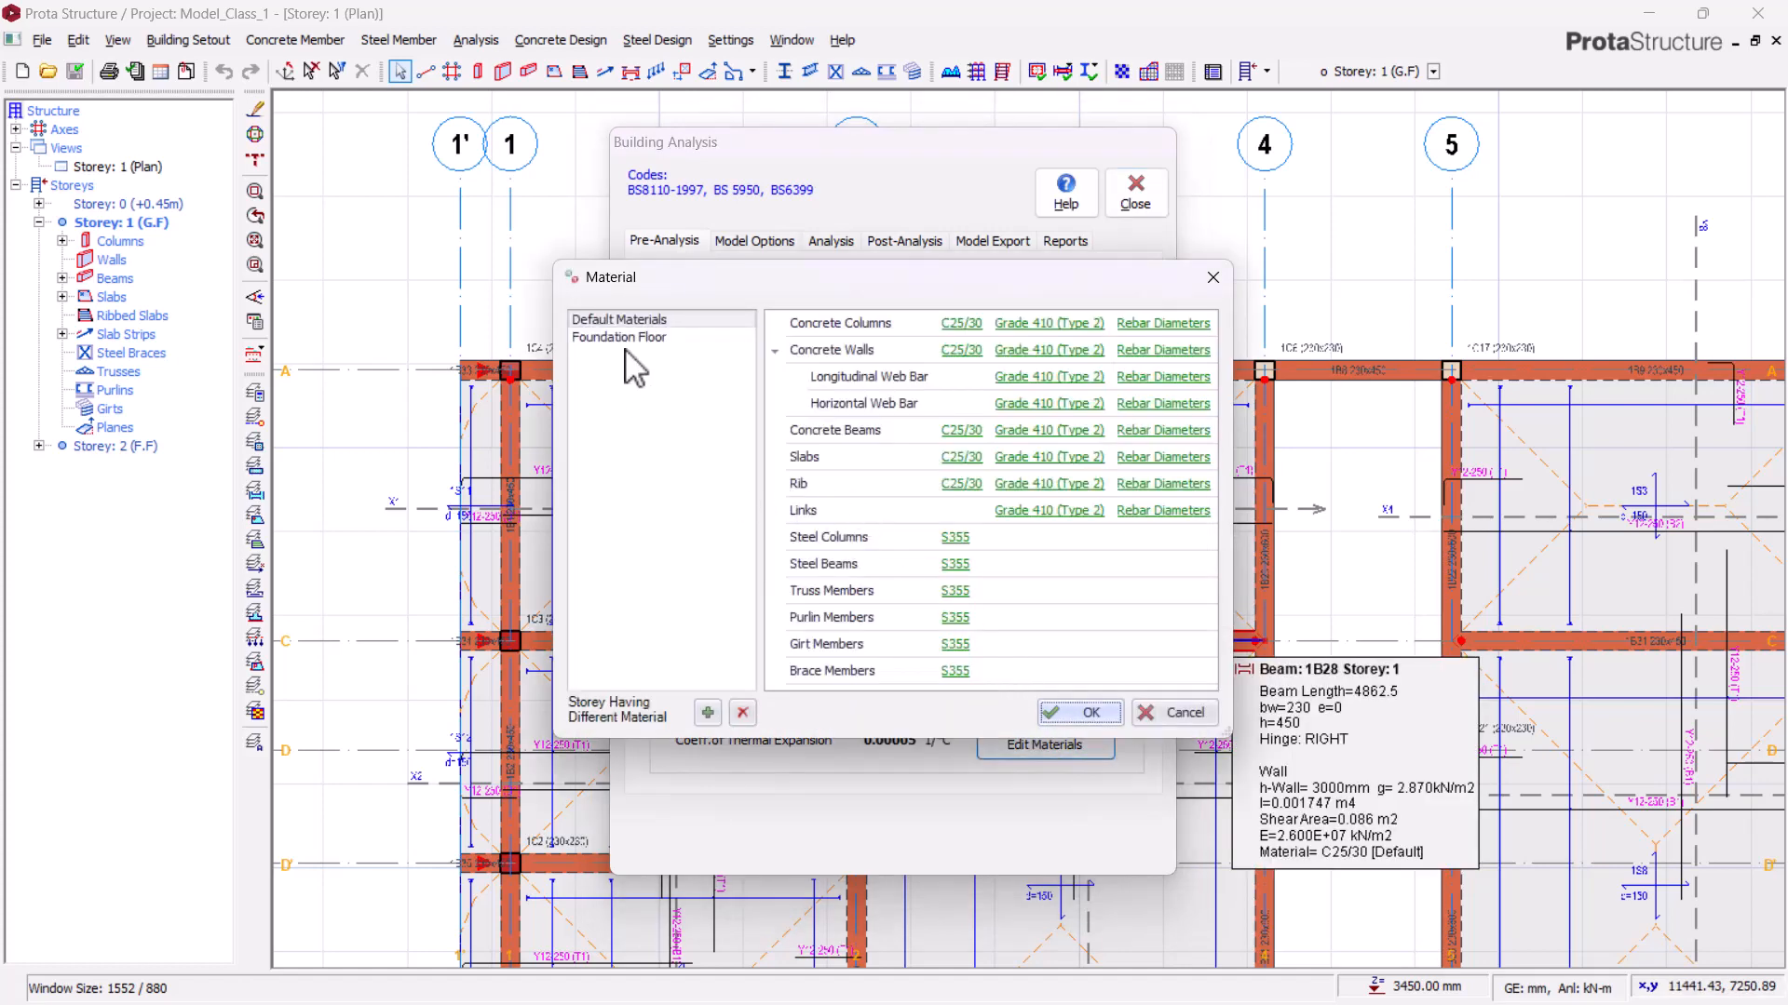
{"action": "left_click", "coordinate": [1179, 715]}
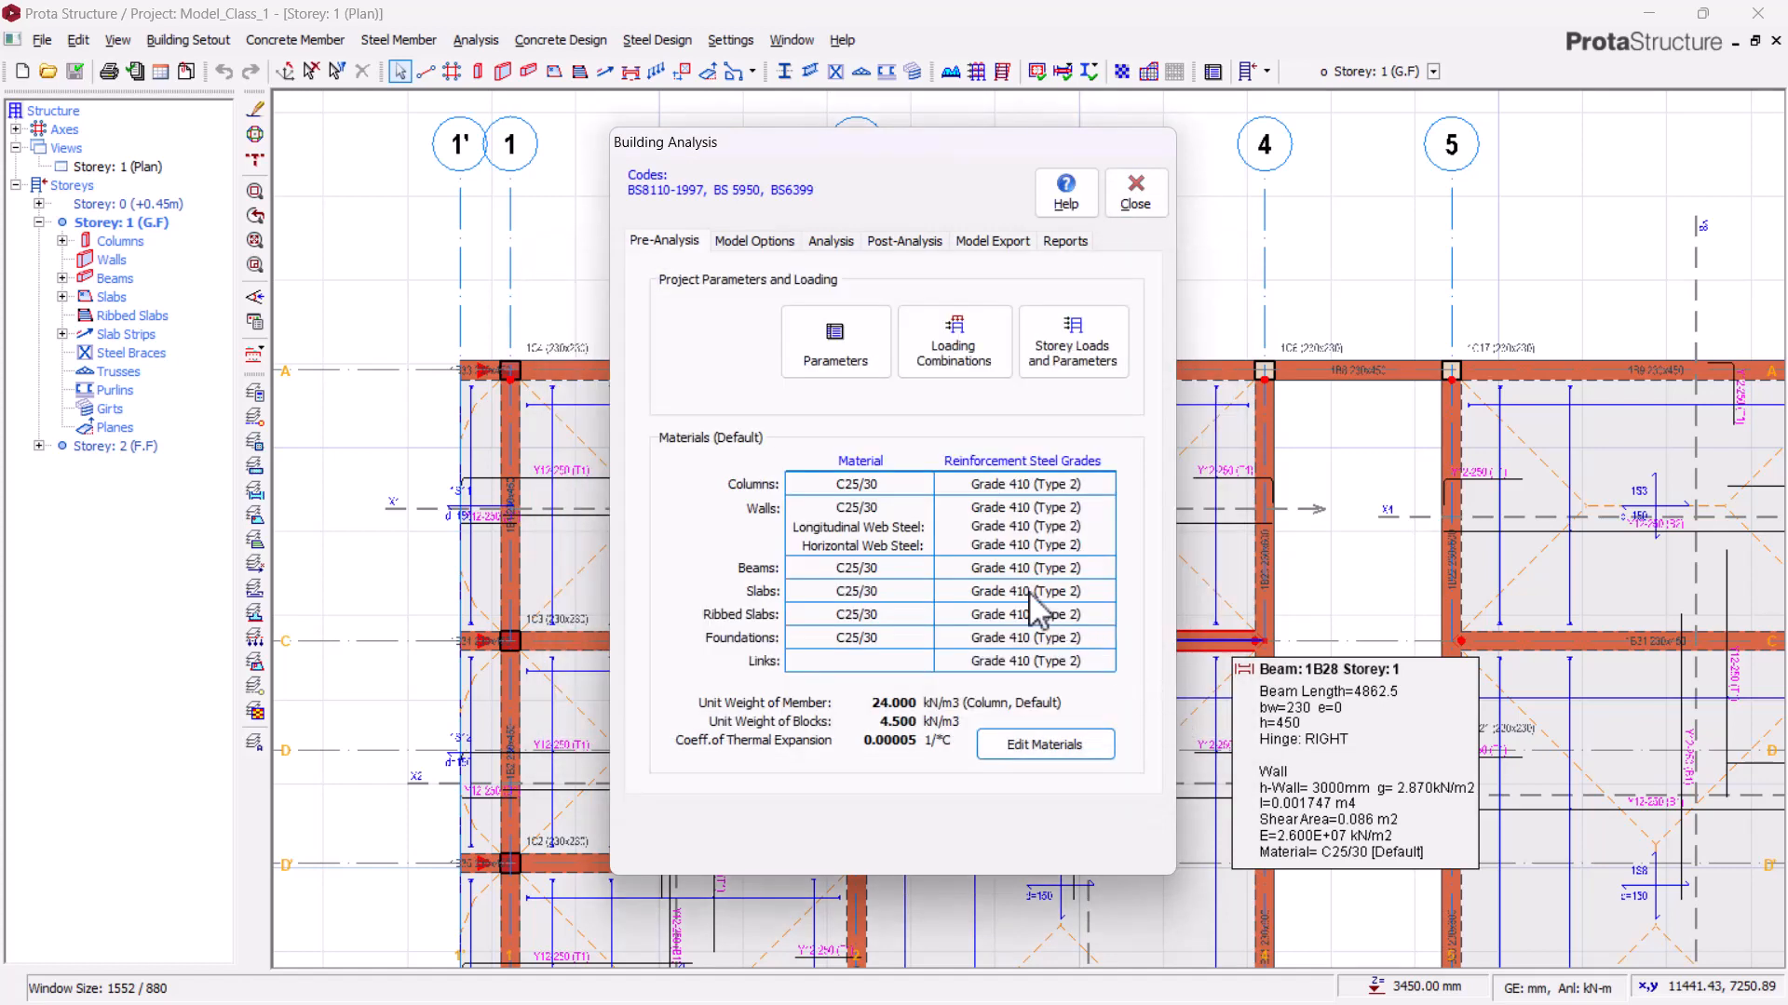
Step: Restrict the Foundation Floor rebar diameters to Y12 and Y16 only, confirm the material edits and close Building Analysis
{"action": "left_click", "coordinate": [1034, 749]}
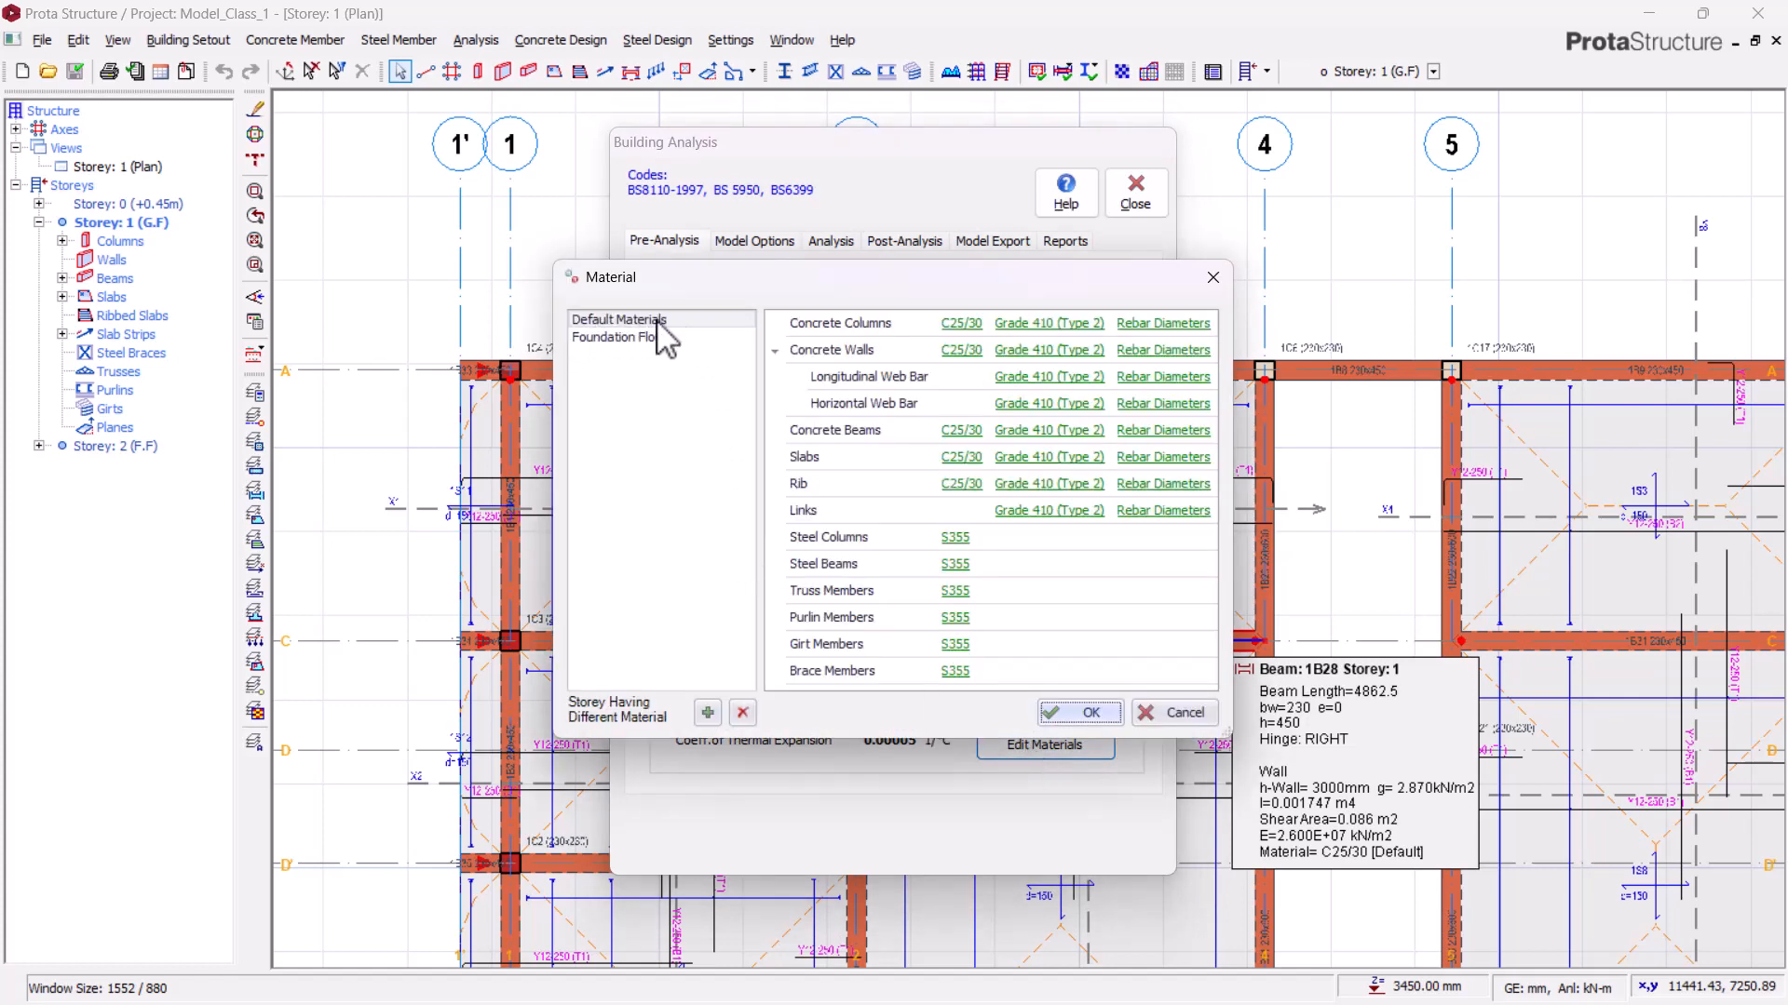
{"action": "left_click", "coordinate": [607, 339]}
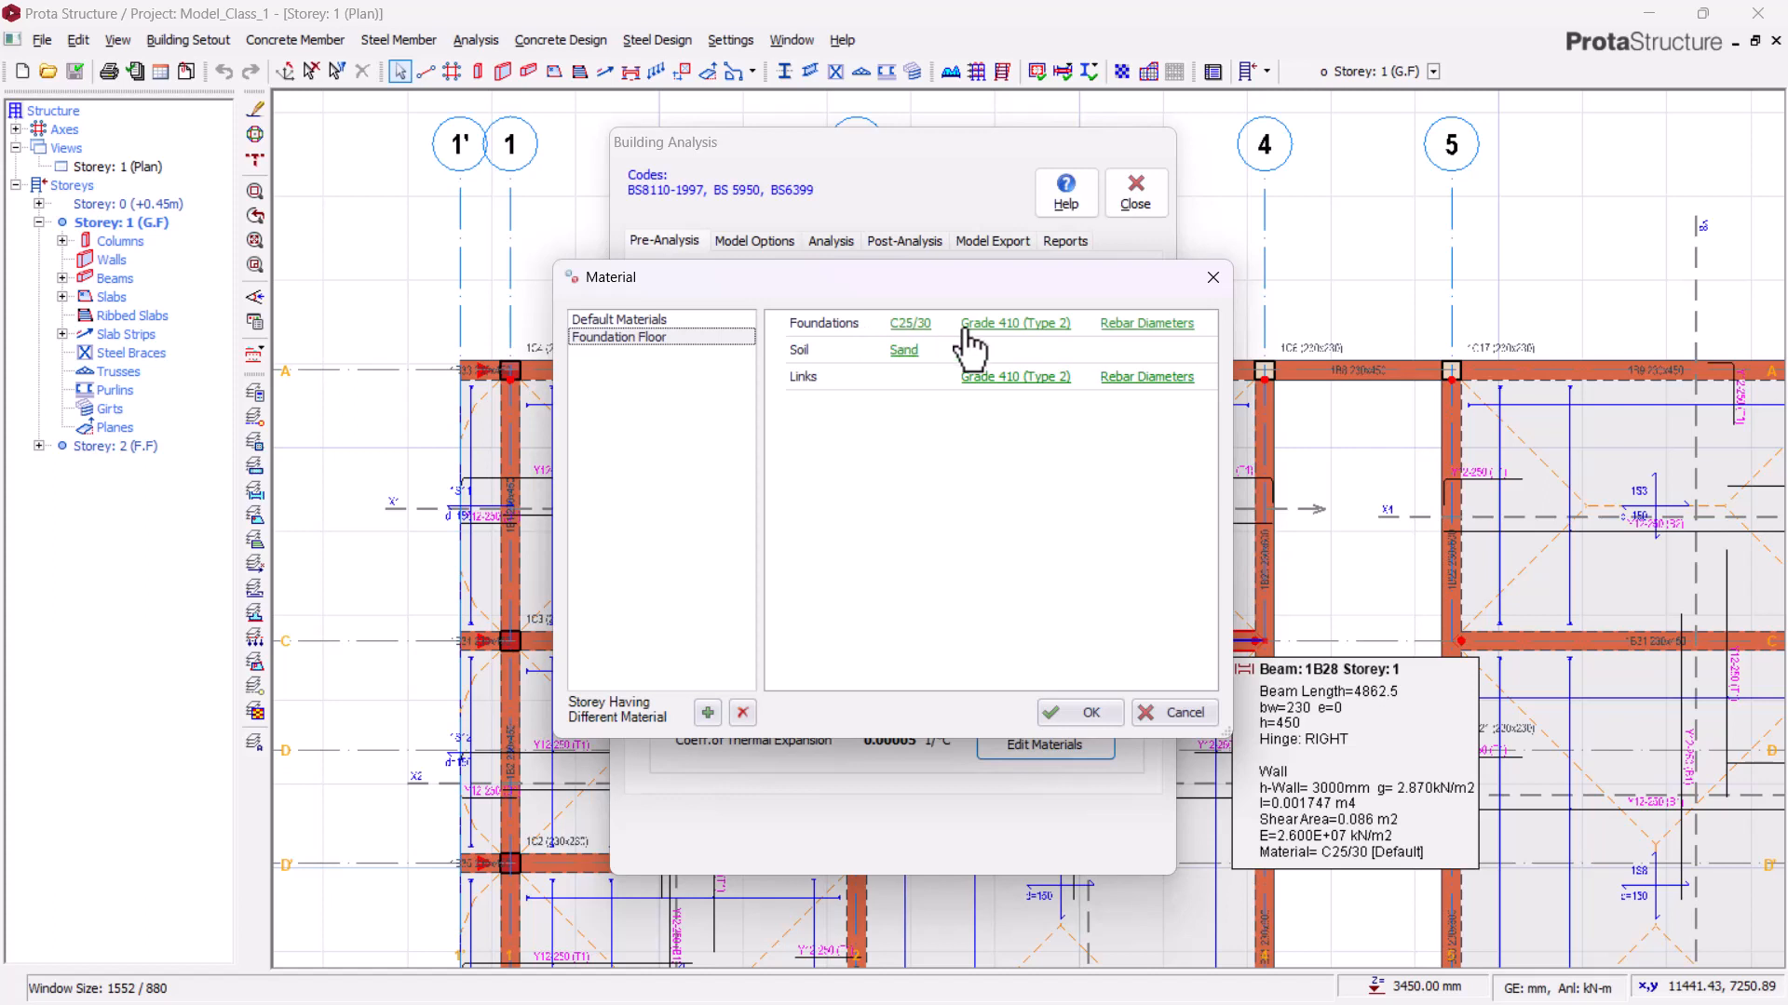
{"action": "left_click", "coordinate": [1140, 326]}
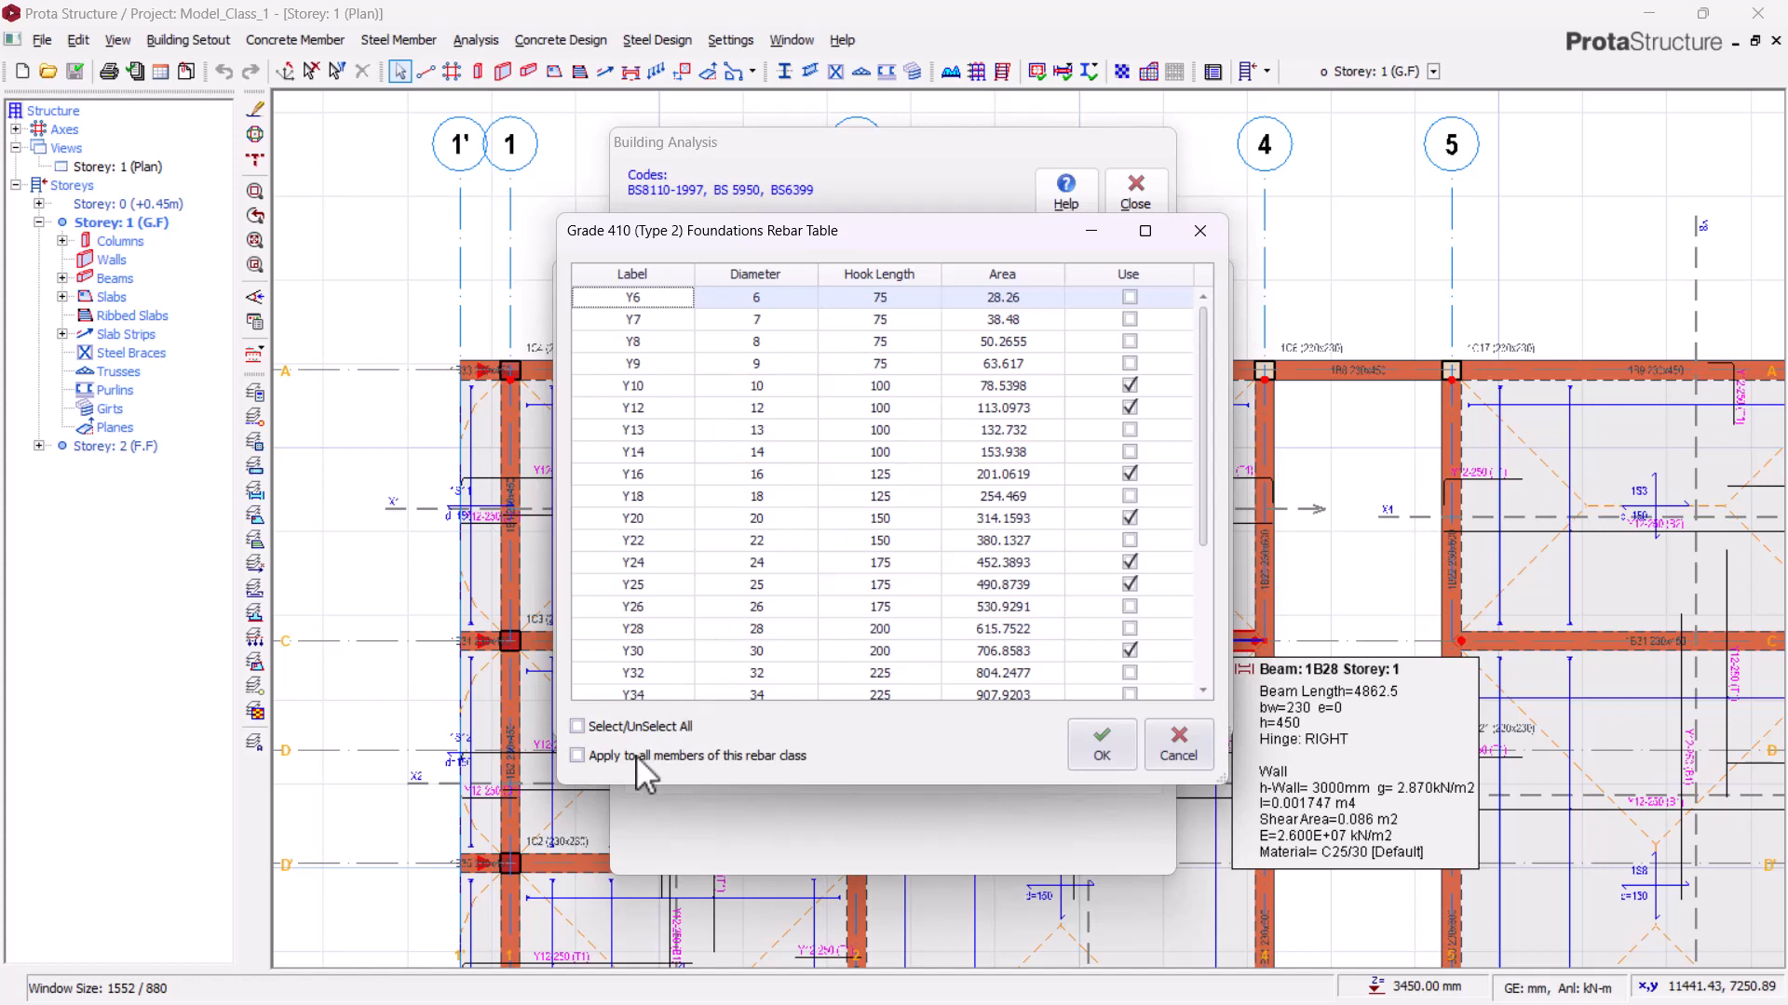
{"action": "left_click", "coordinate": [578, 726]}
{"action": "left_click", "coordinate": [646, 729]}
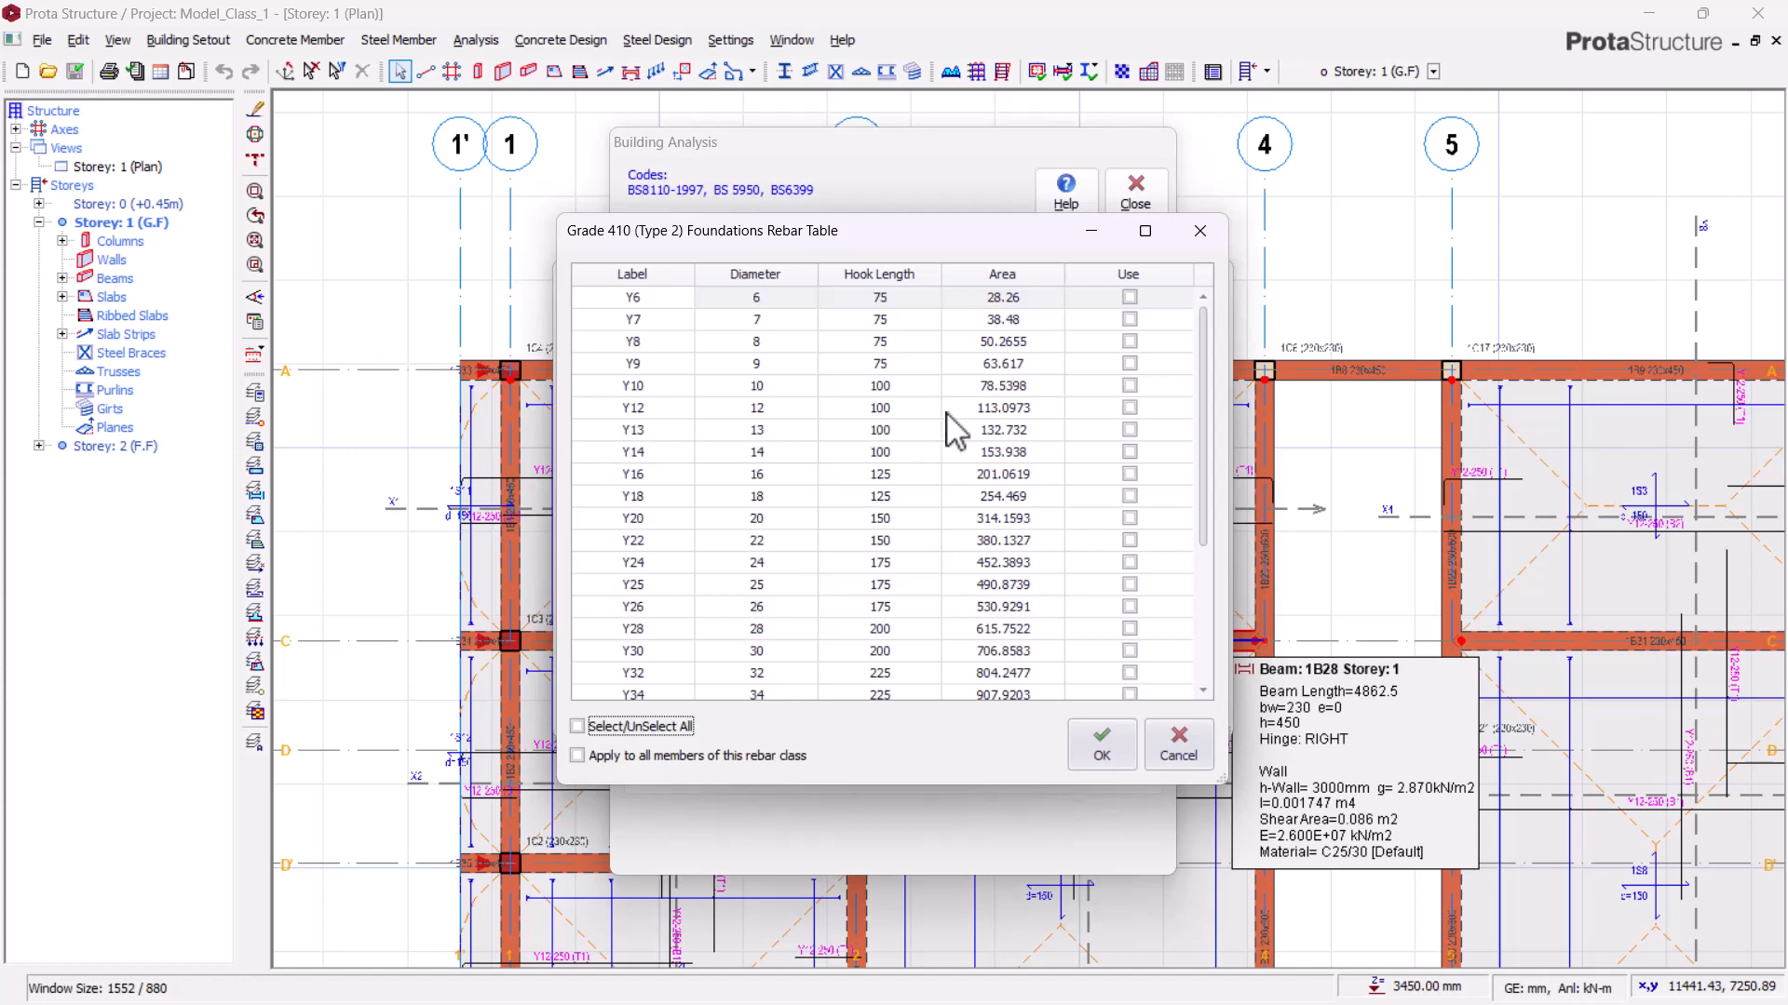
{"action": "left_click", "coordinate": [1129, 409]}
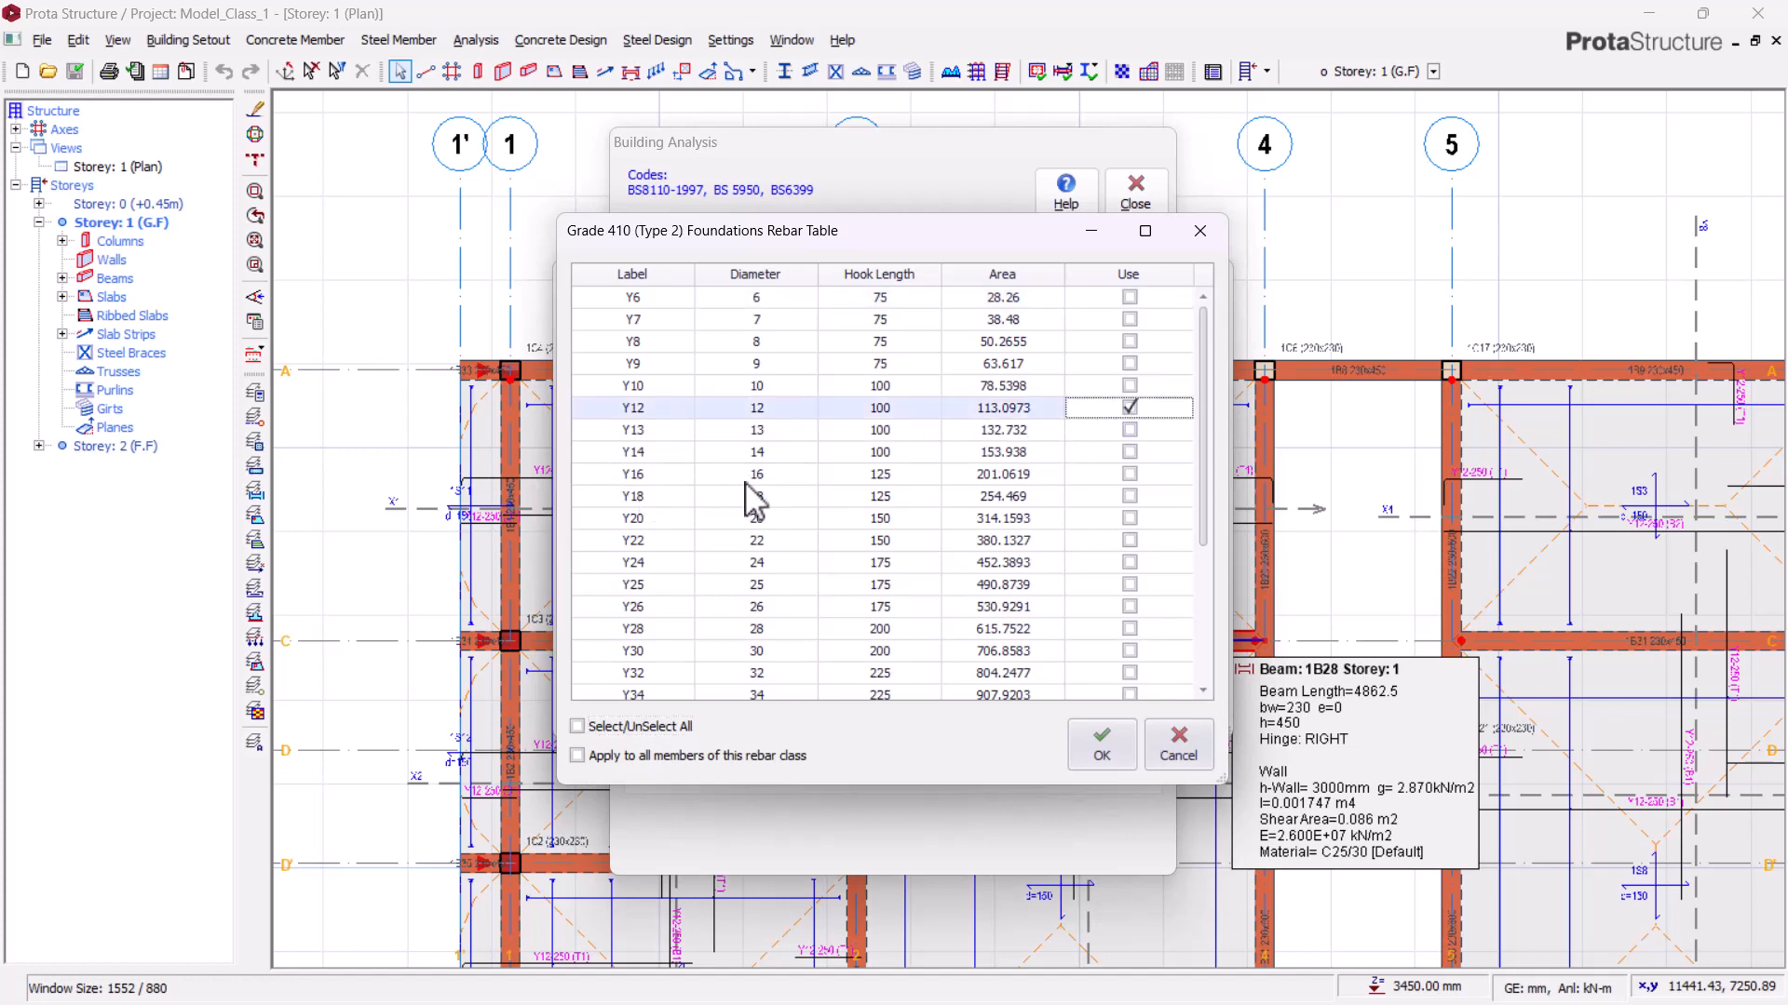
{"action": "left_click", "coordinate": [1123, 470]}
{"action": "left_click", "coordinate": [1071, 749]}
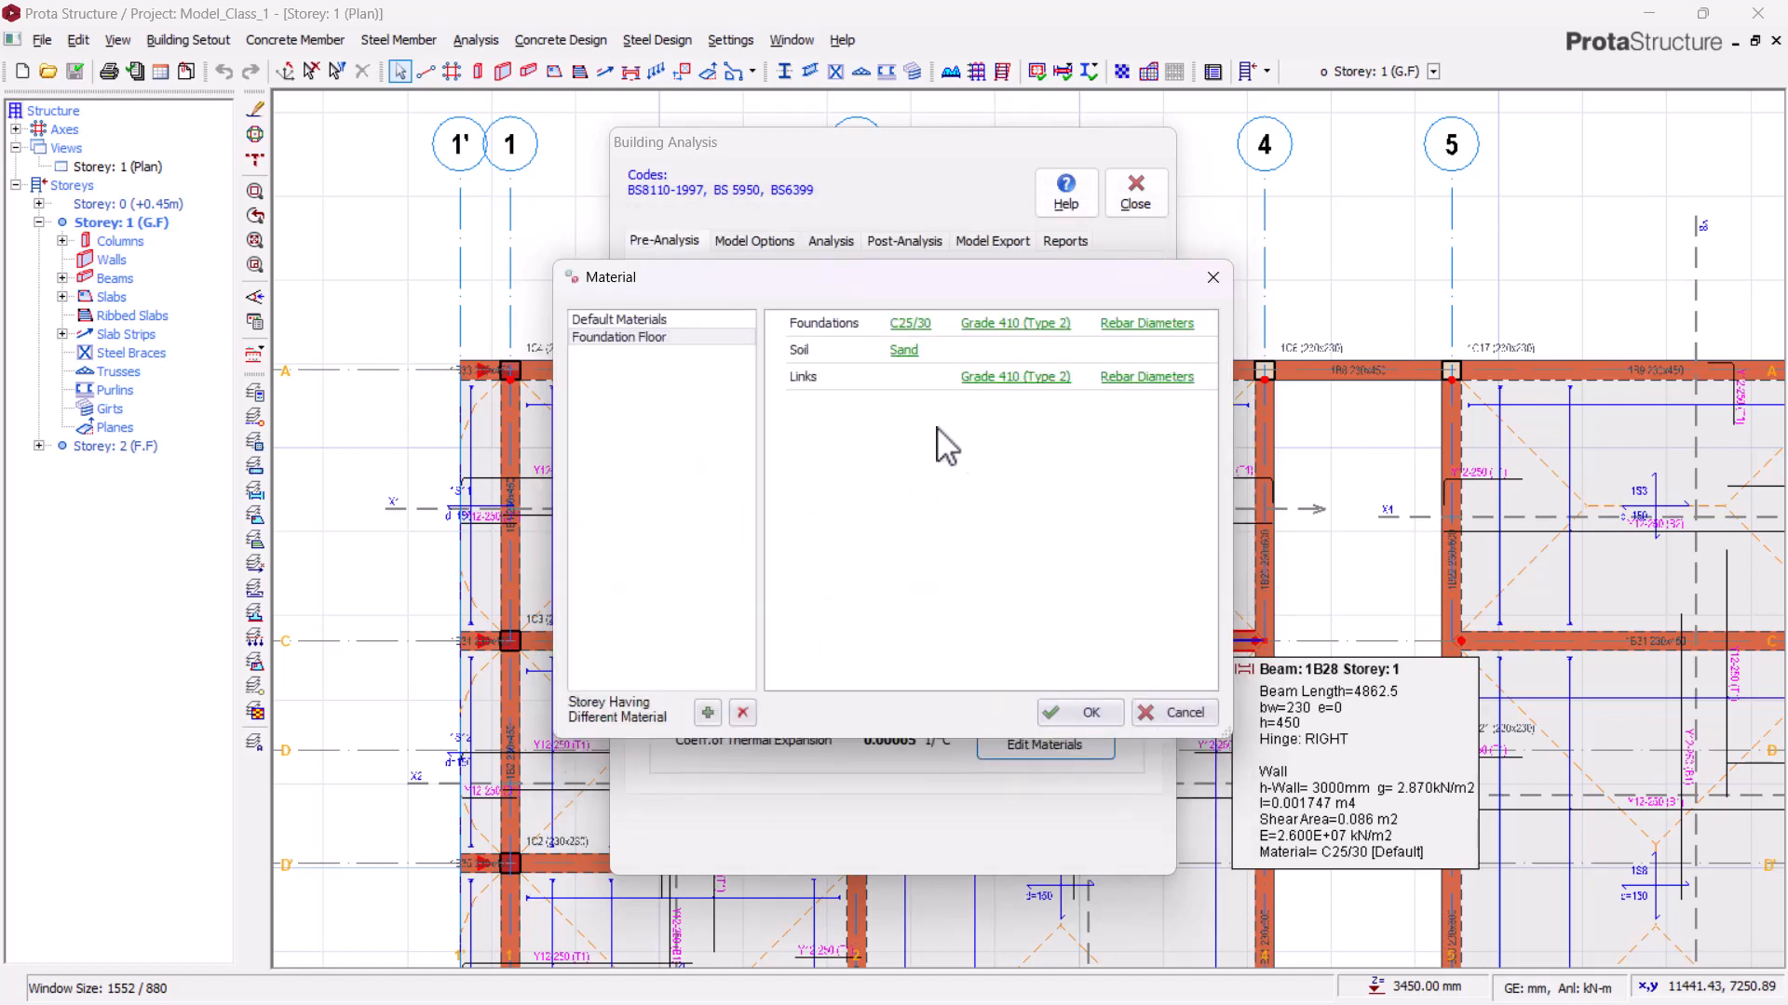
{"action": "left_click", "coordinate": [1071, 713]}
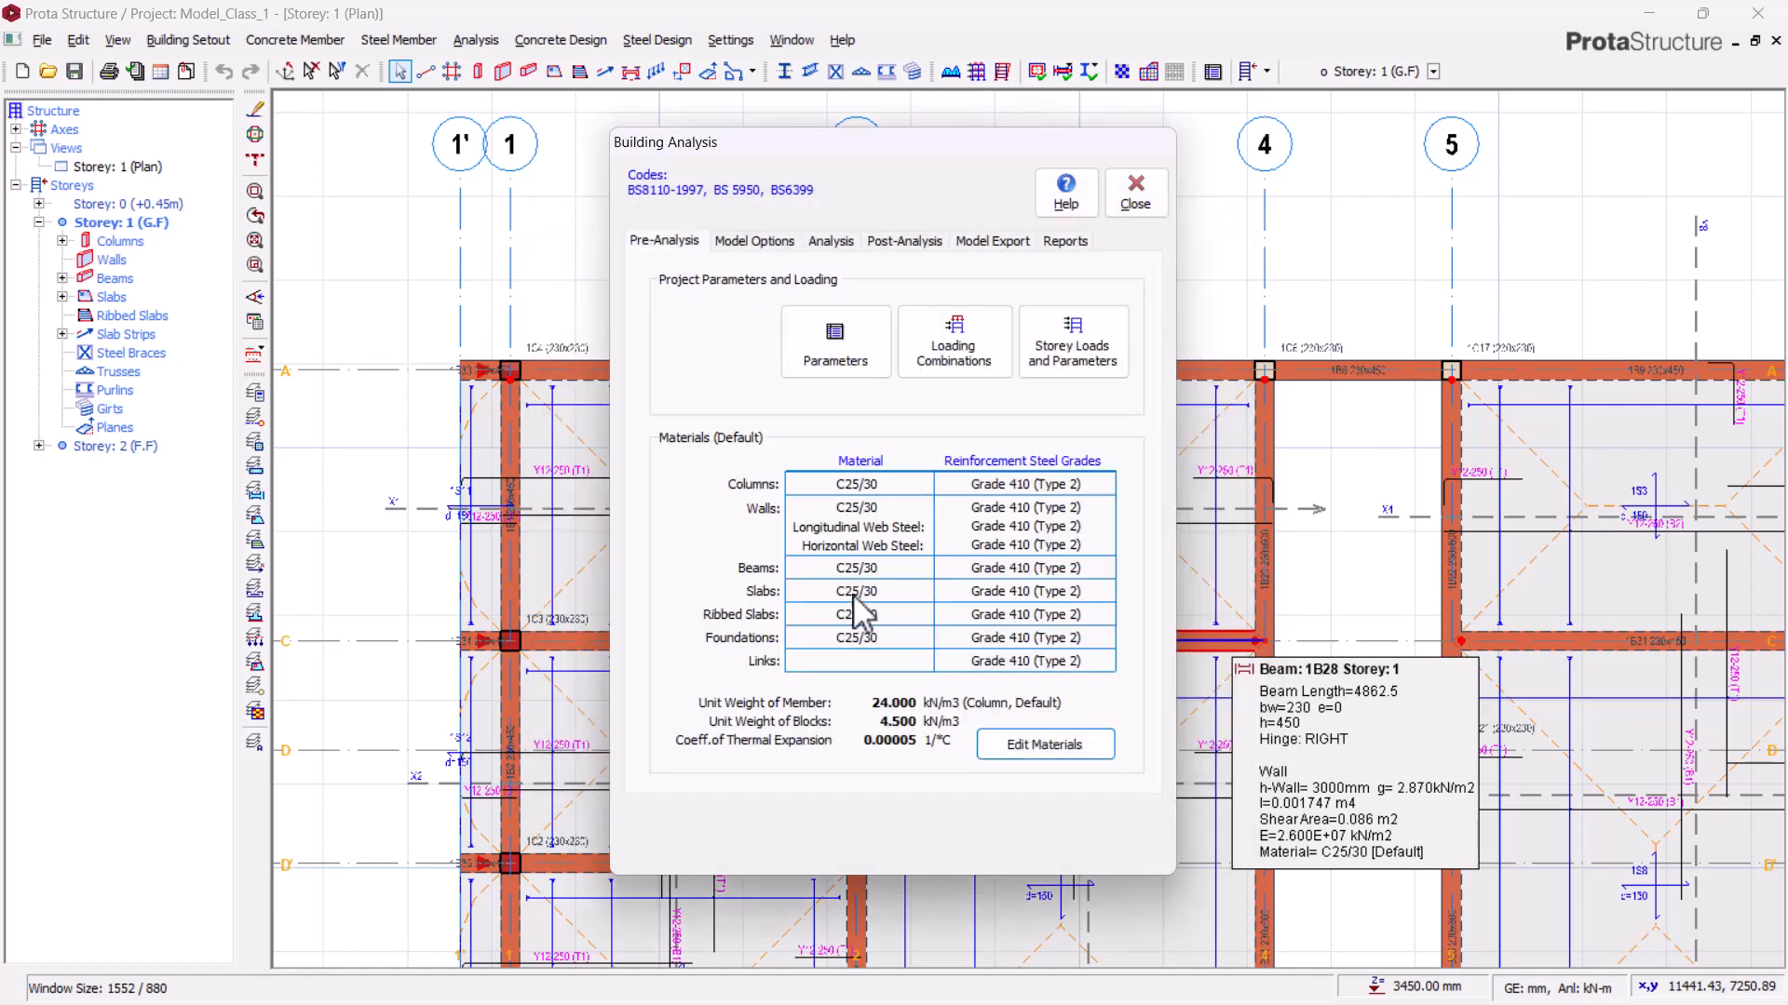
{"action": "left_click", "coordinate": [1138, 194]}
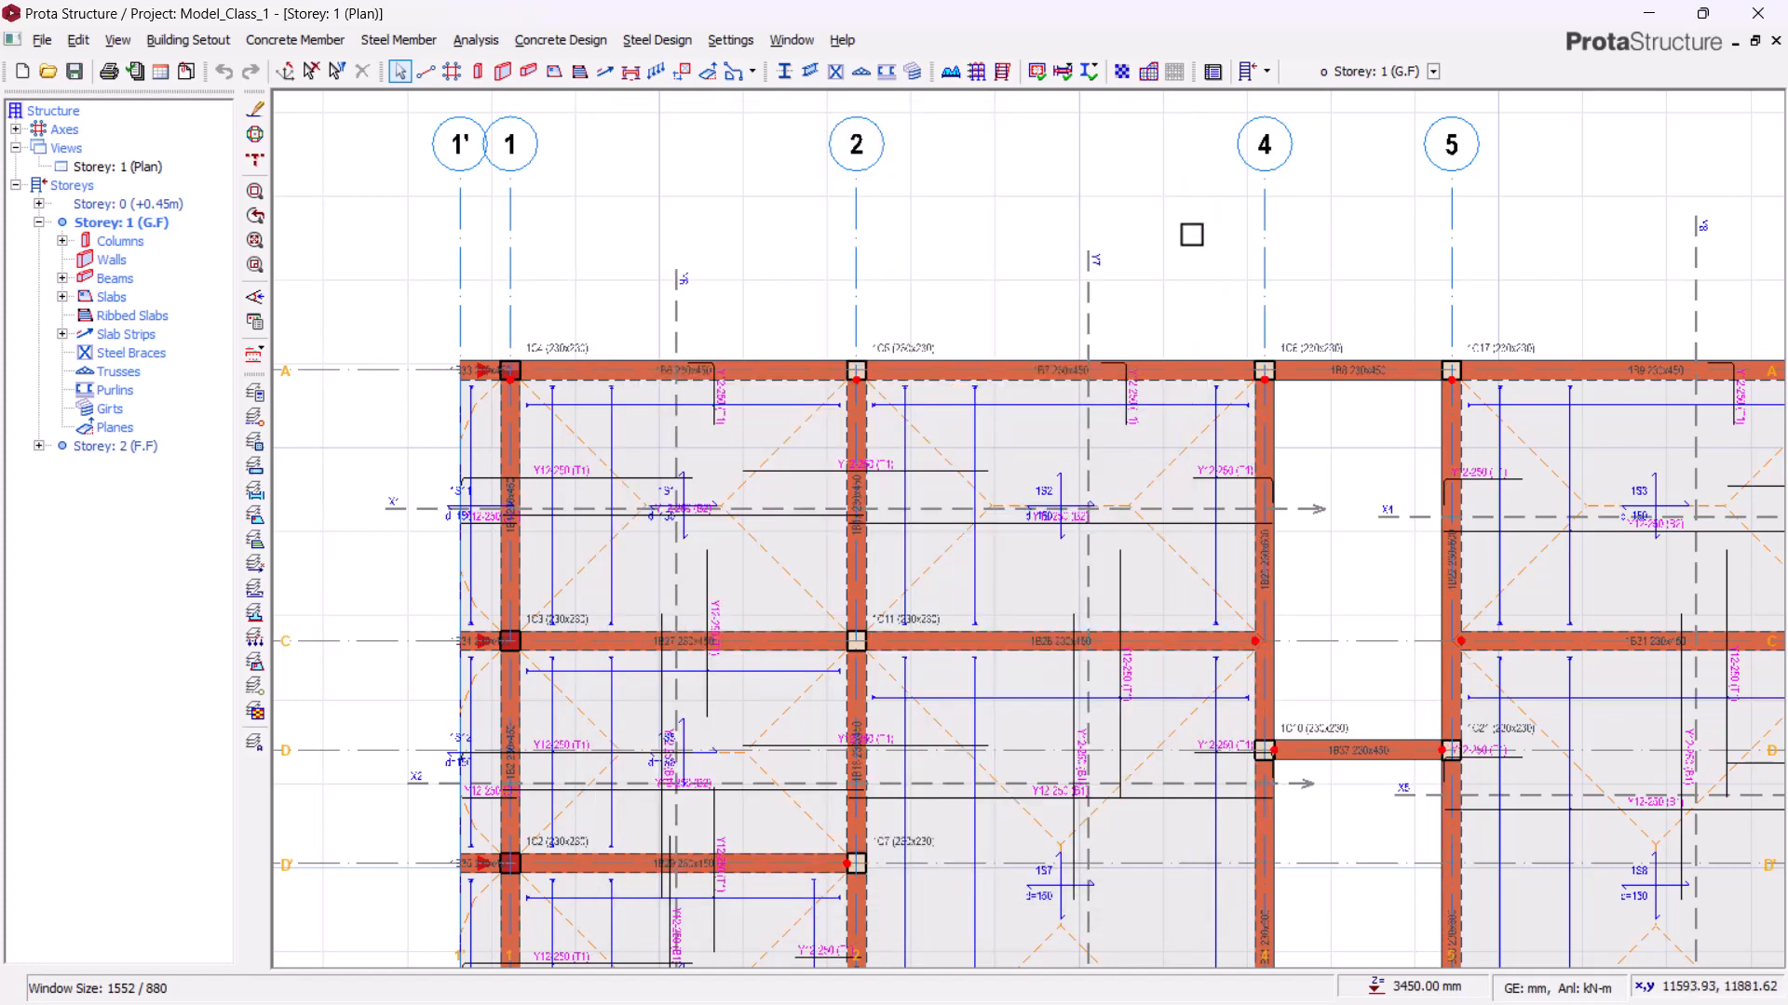
Step: Switch the working plan to Storey 0 (+0.45m)
{"action": "scroll", "coordinate": [1191, 234], "scroll_direction": "down", "scroll_amount": 3}
{"action": "middle_click_drag", "start_coordinate": [1216, 527], "coordinate": [1071, 528]}
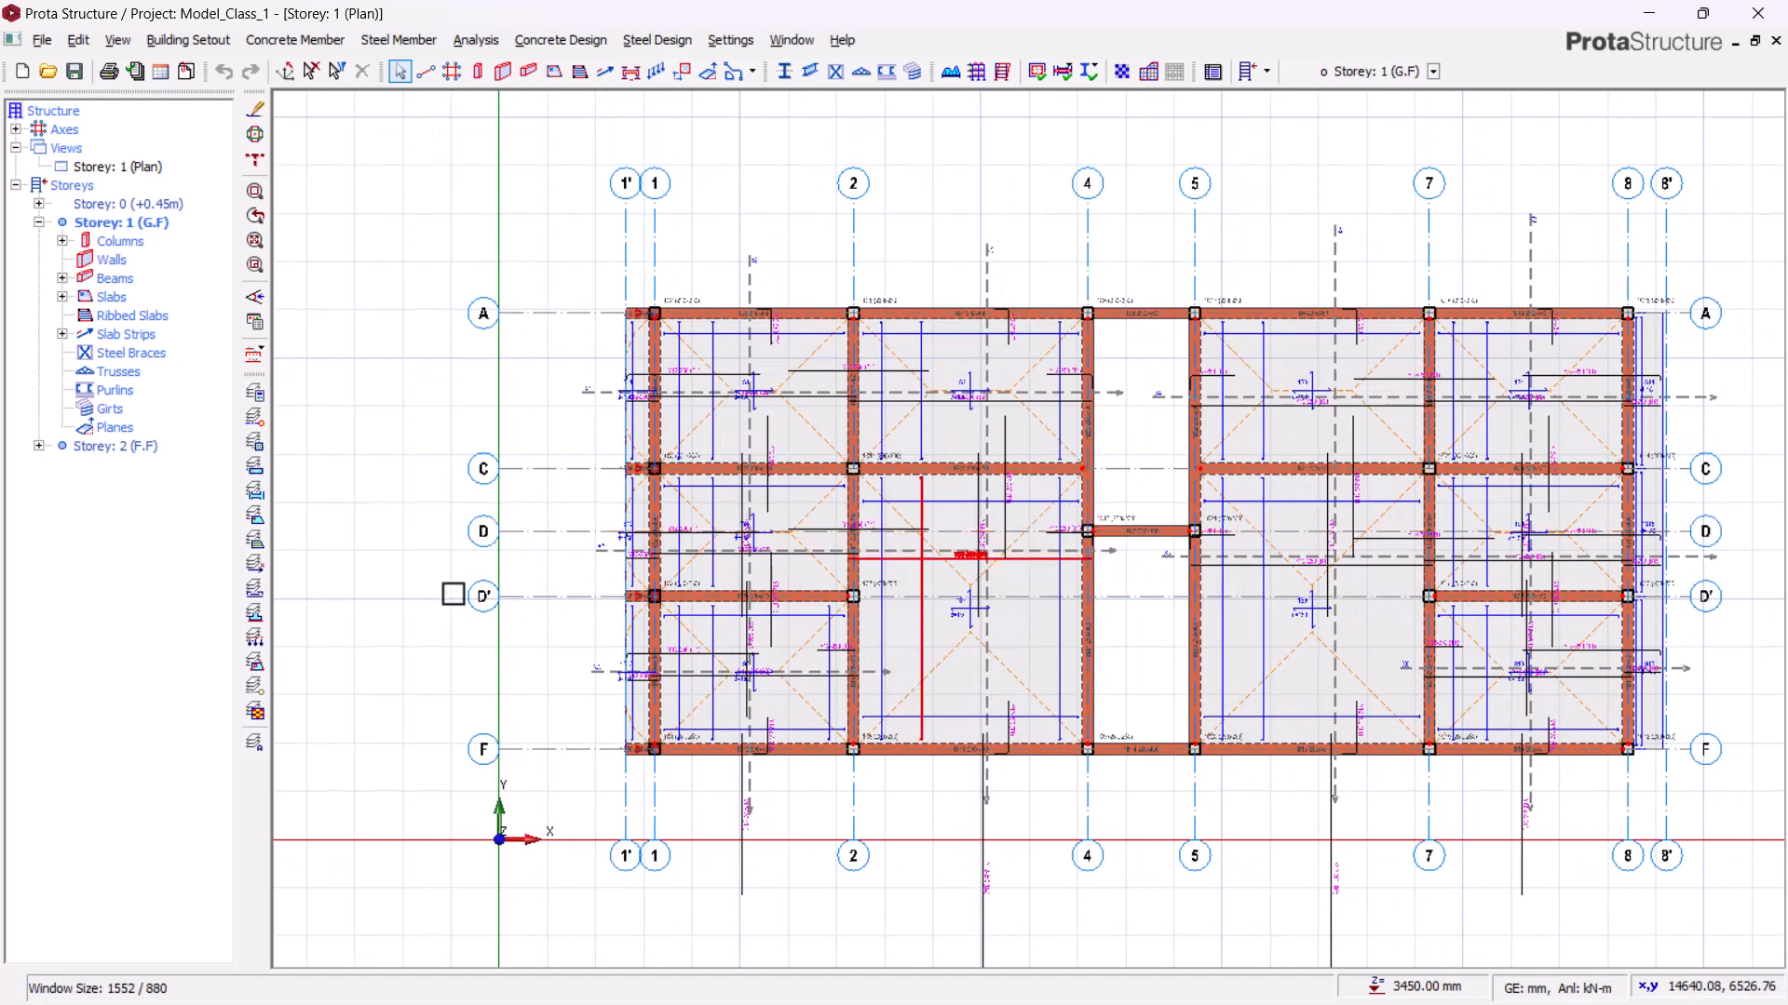
{"action": "scroll", "coordinate": [670, 483], "scroll_direction": "up", "scroll_amount": 3}
{"action": "left_click", "coordinate": [254, 296]}
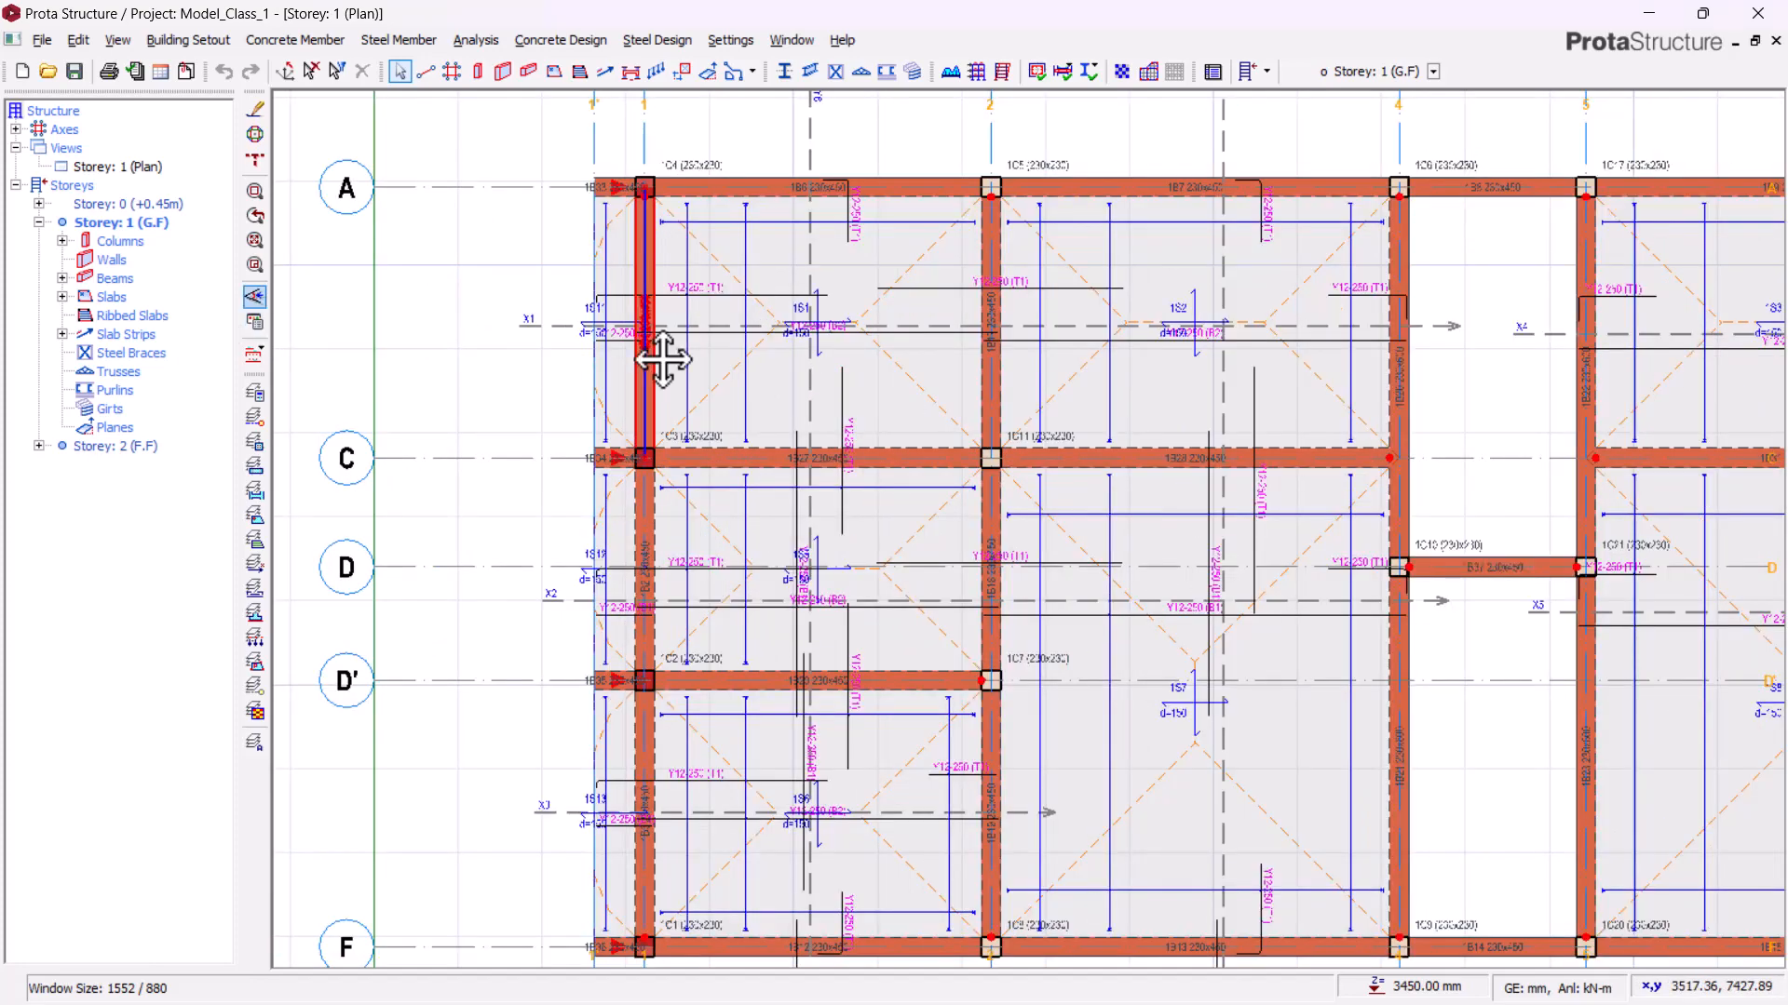
{"action": "middle_click_drag", "start_coordinate": [663, 360], "coordinate": [994, 413]}
{"action": "double_click", "coordinate": [131, 205]}
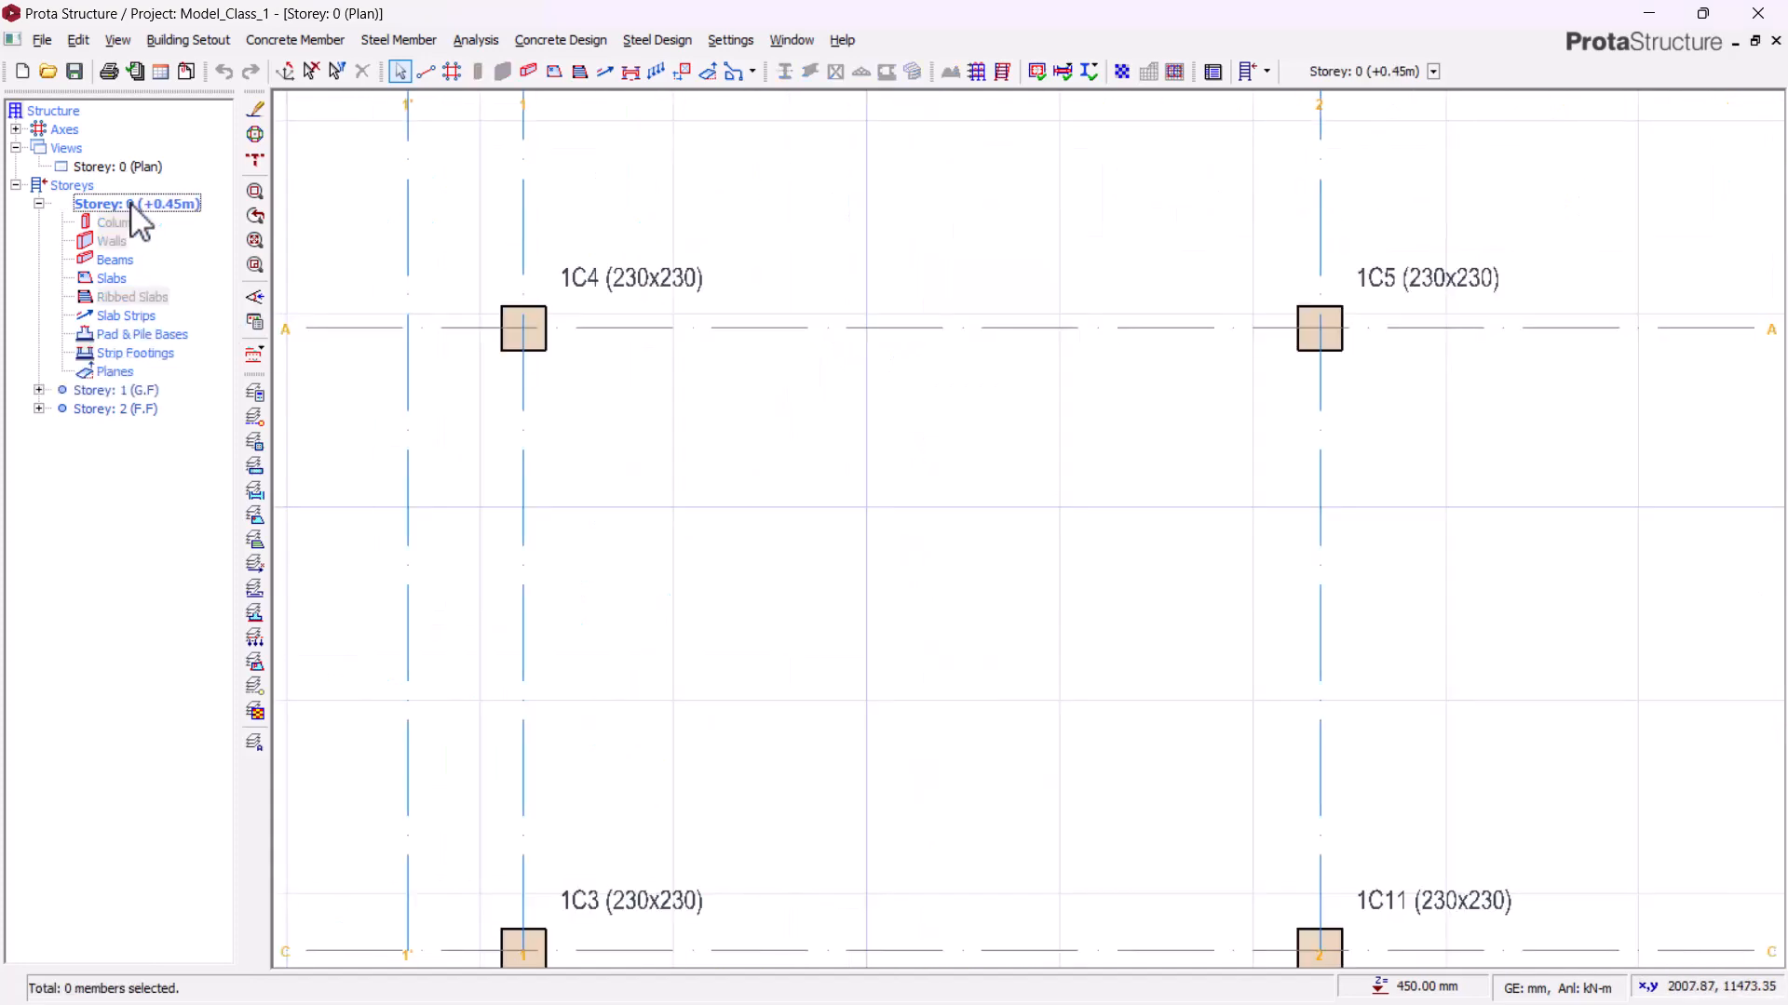
Step: Select column 1C4 at grid A/1 and insert a pad base under it, opening its footing depth for editing
{"action": "scroll", "coordinate": [558, 288], "scroll_direction": "down", "scroll_amount": 6}
{"action": "middle_click_drag", "start_coordinate": [571, 555], "coordinate": [1080, 707]}
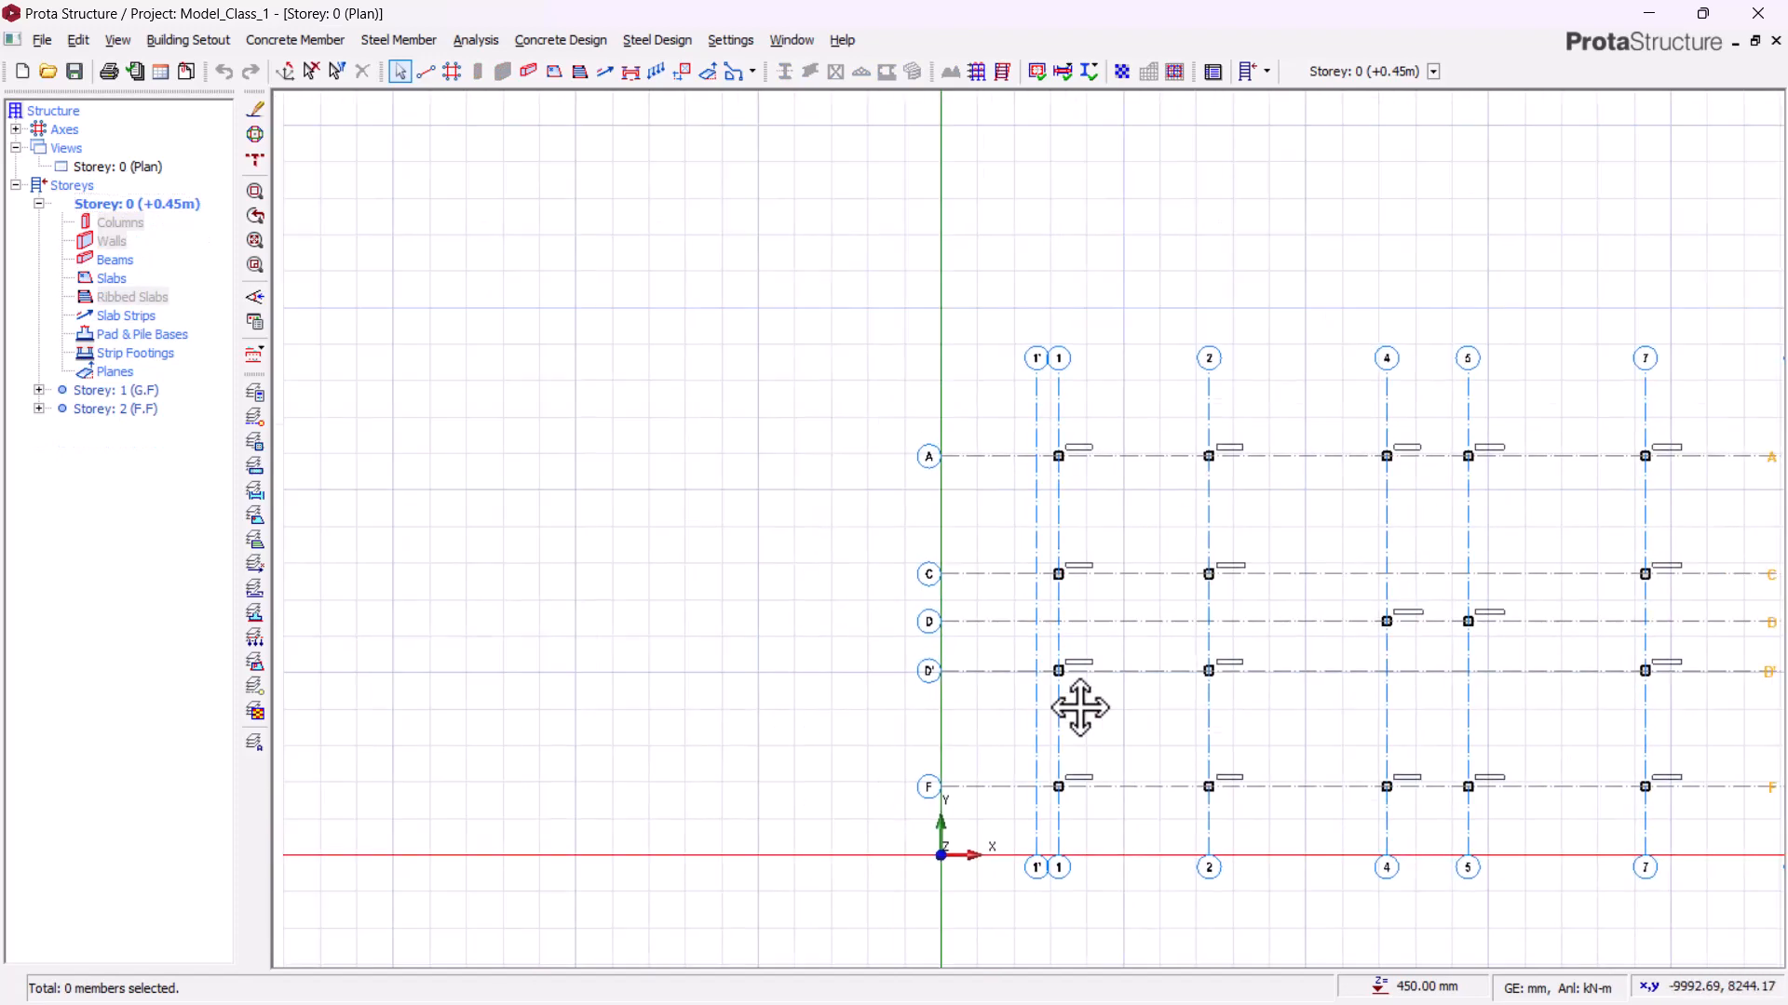
{"action": "scroll", "coordinate": [1005, 506], "scroll_direction": "up", "scroll_amount": 5}
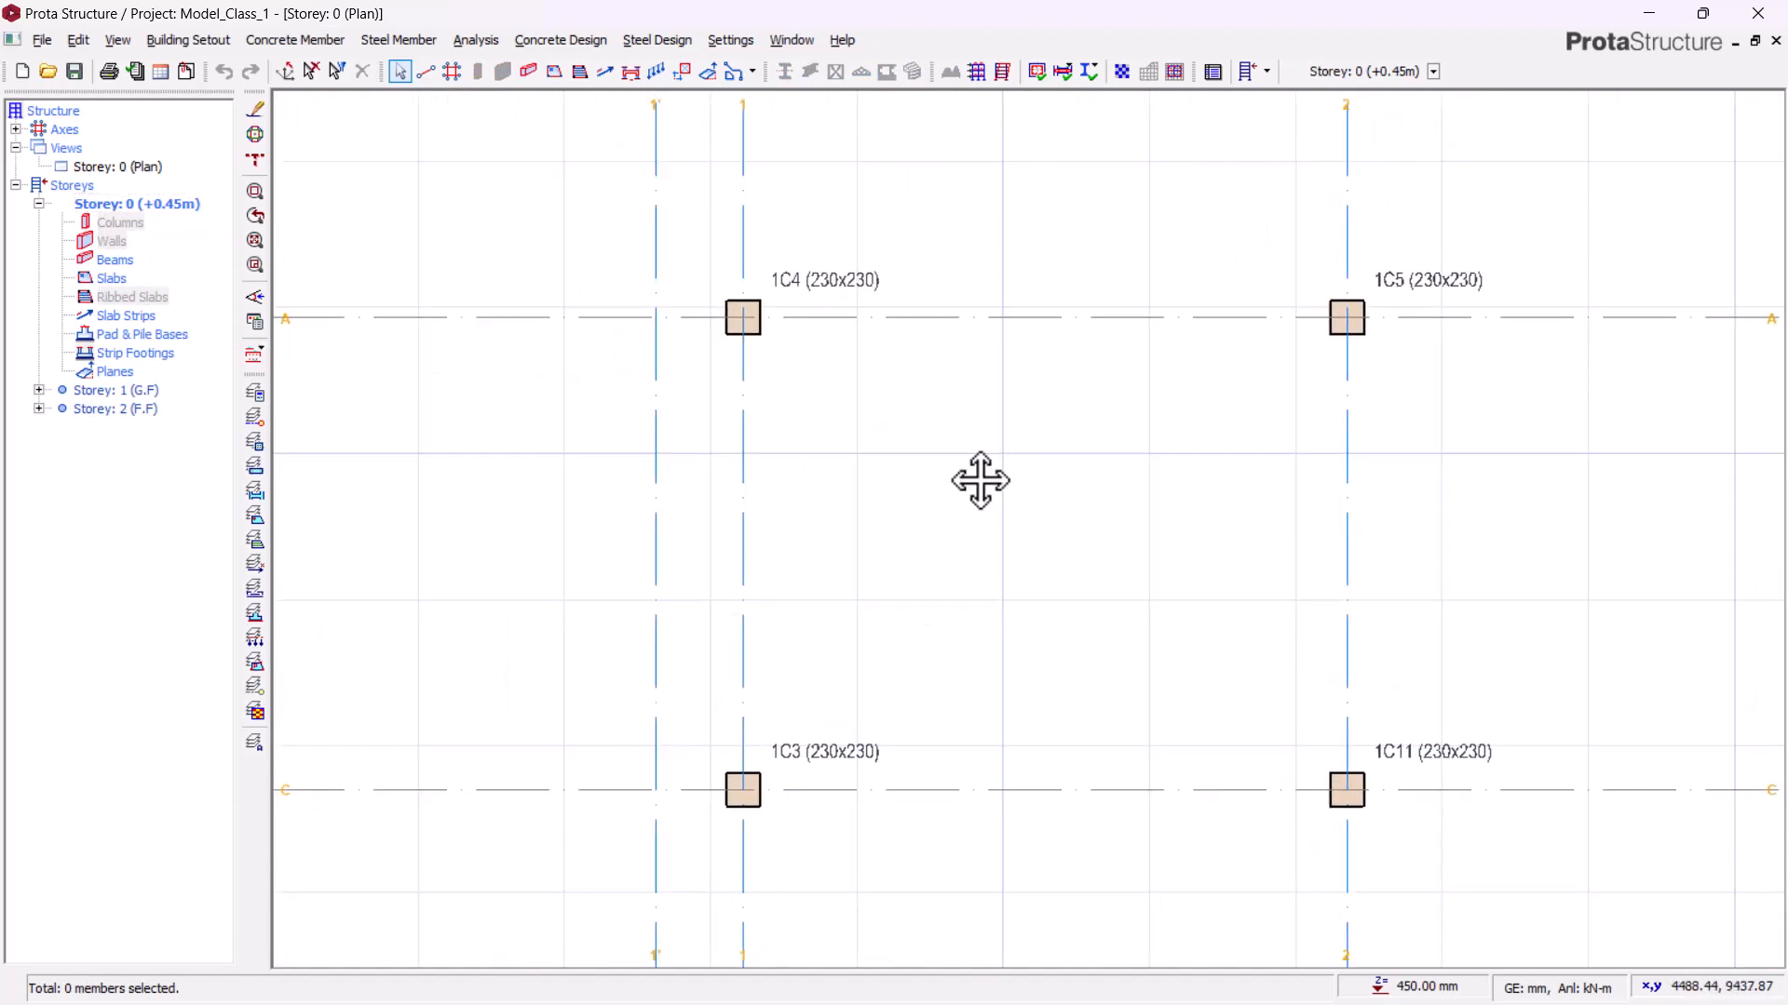
{"action": "middle_click_drag", "start_coordinate": [980, 480], "coordinate": [905, 509]}
{"action": "scroll", "coordinate": [980, 486], "scroll_direction": "down", "scroll_amount": 3}
{"action": "scroll", "coordinate": [870, 466], "scroll_direction": "up", "scroll_amount": 3}
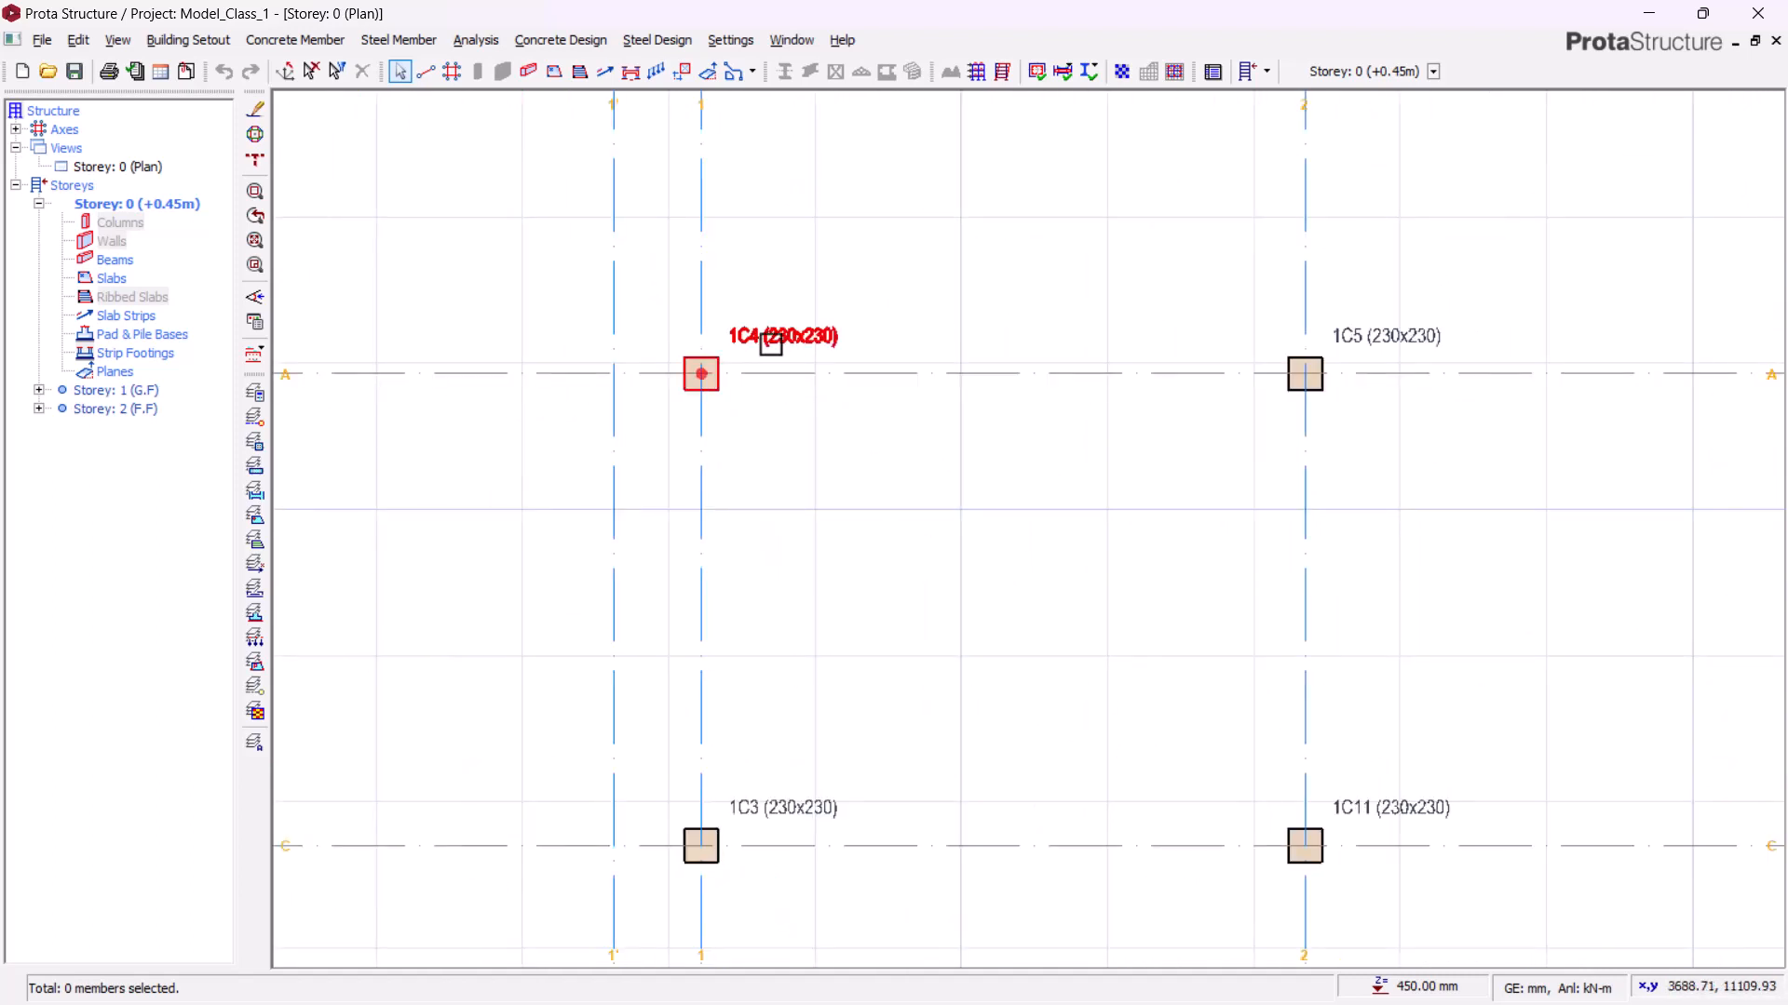
{"action": "left_click", "coordinate": [766, 333]}
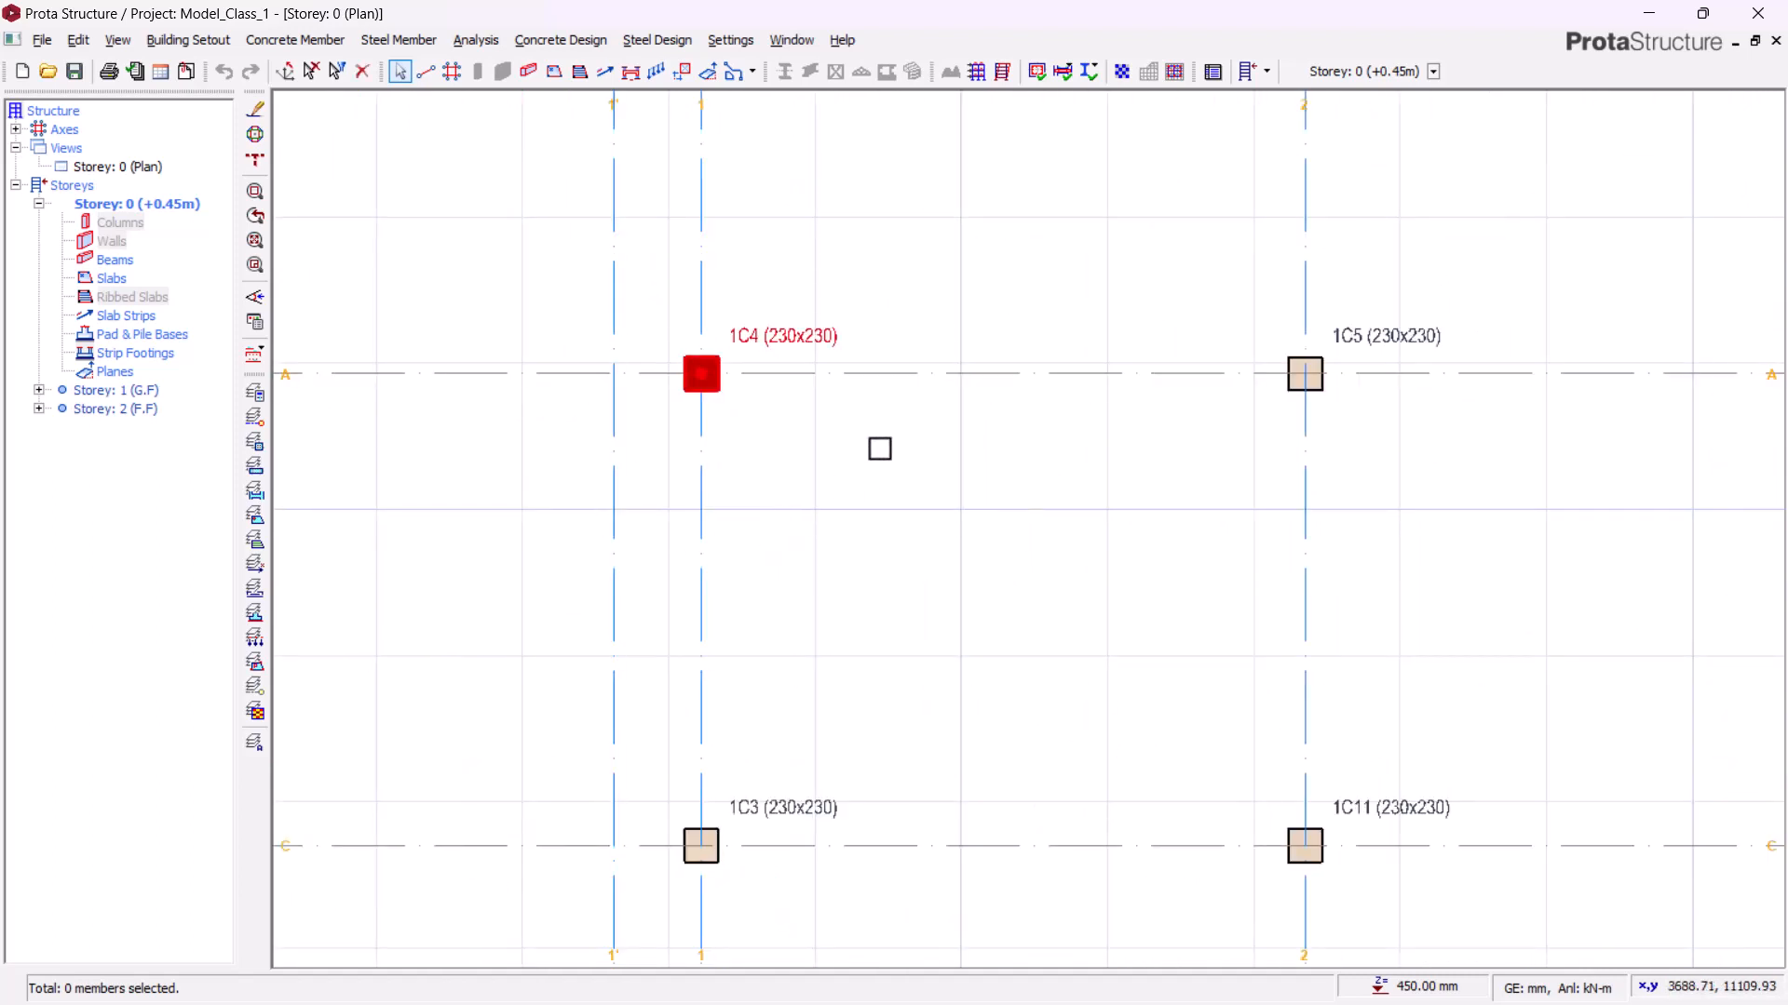
{"action": "middle_click_drag", "start_coordinate": [878, 447], "coordinate": [848, 452]}
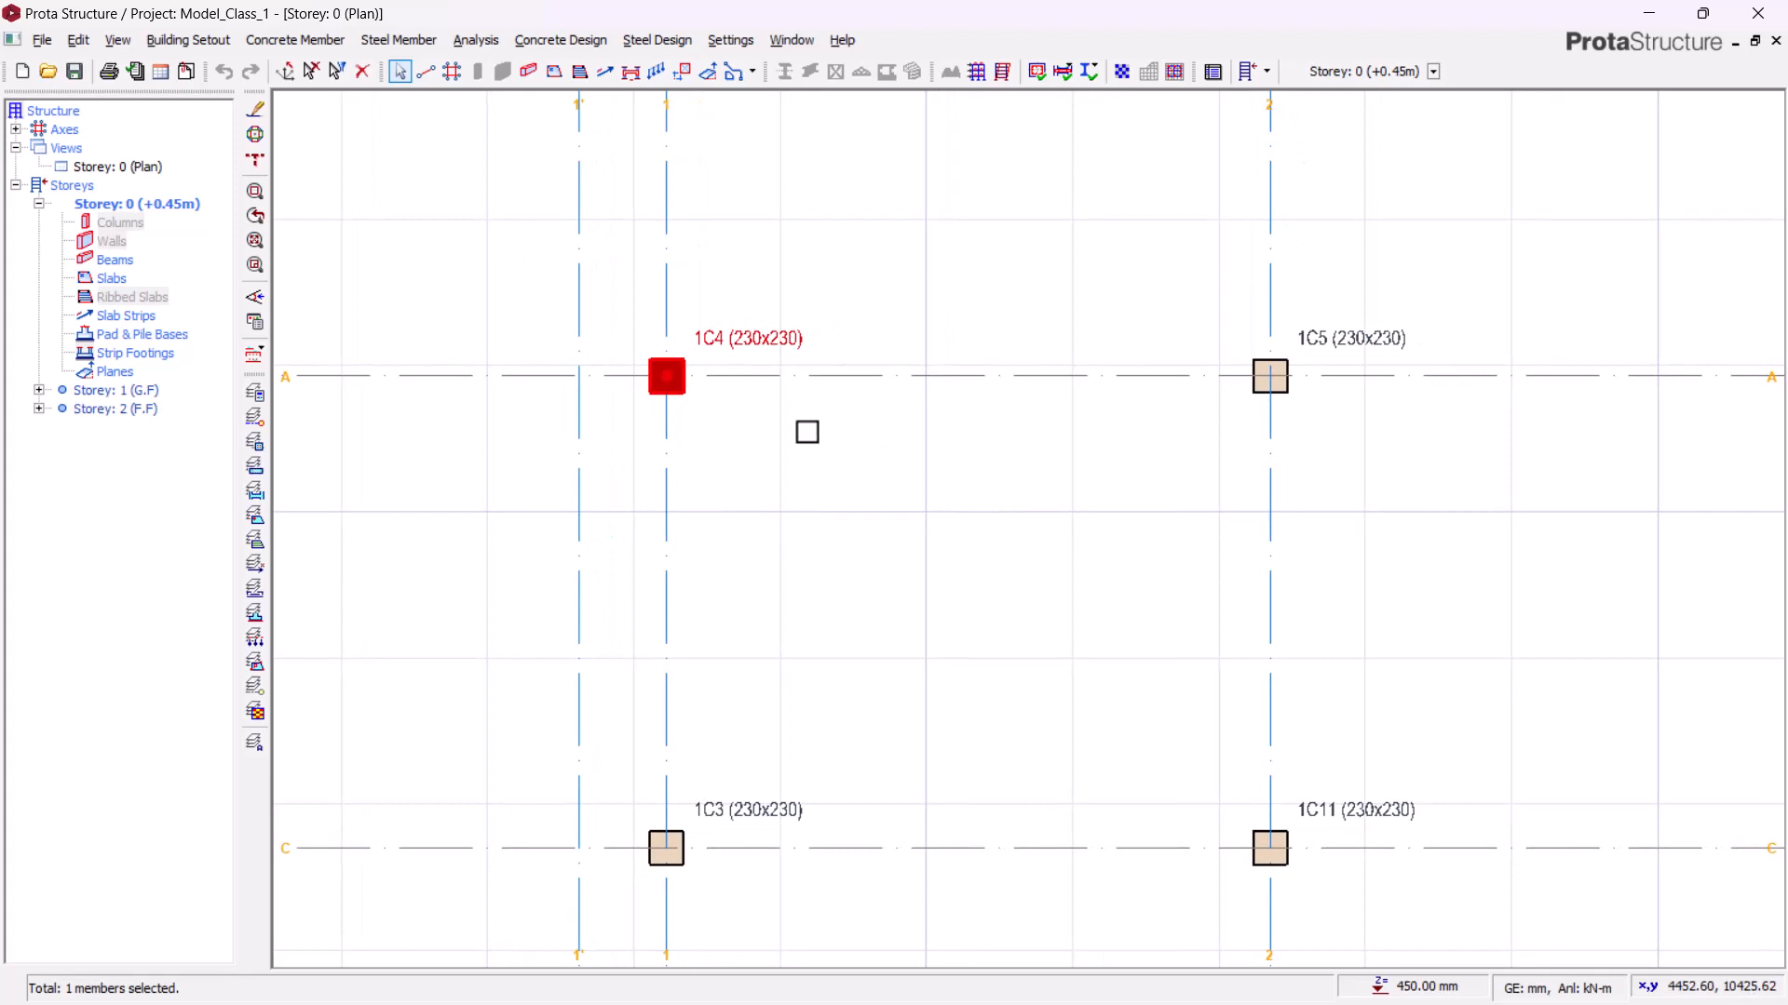
{"action": "right_click", "coordinate": [772, 345]}
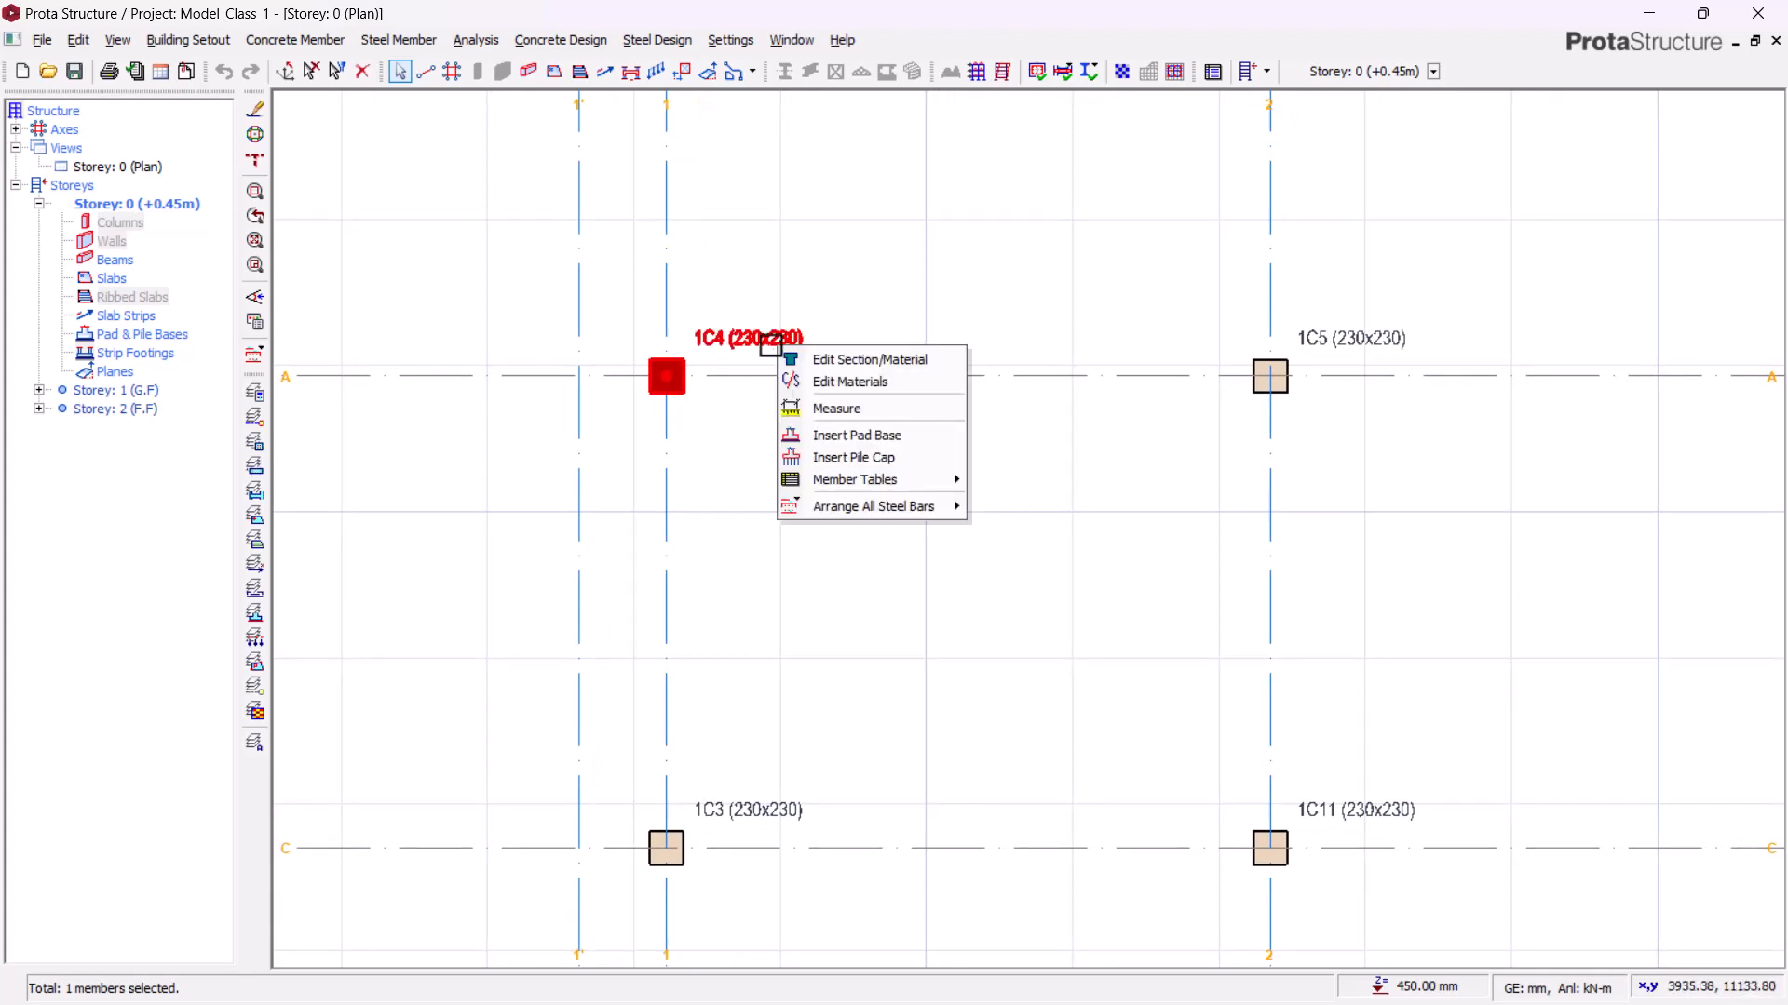
{"action": "left_click", "coordinate": [824, 456]}
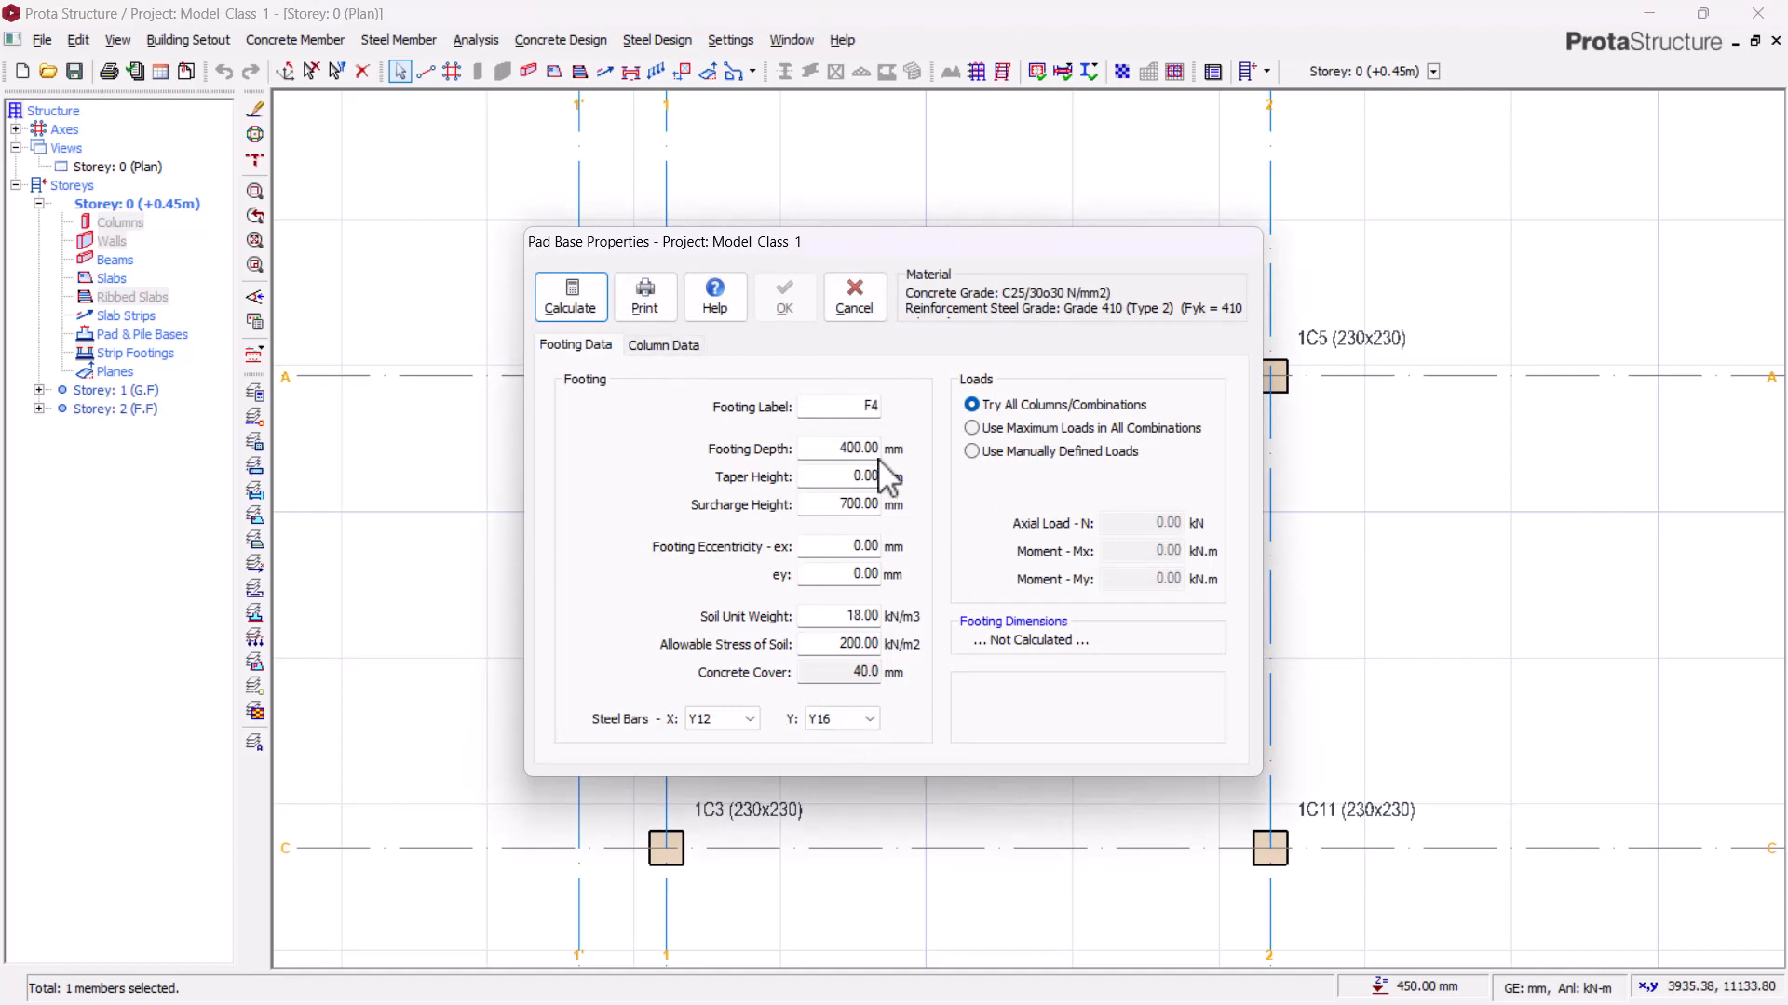
{"action": "double_click", "coordinate": [828, 450]}
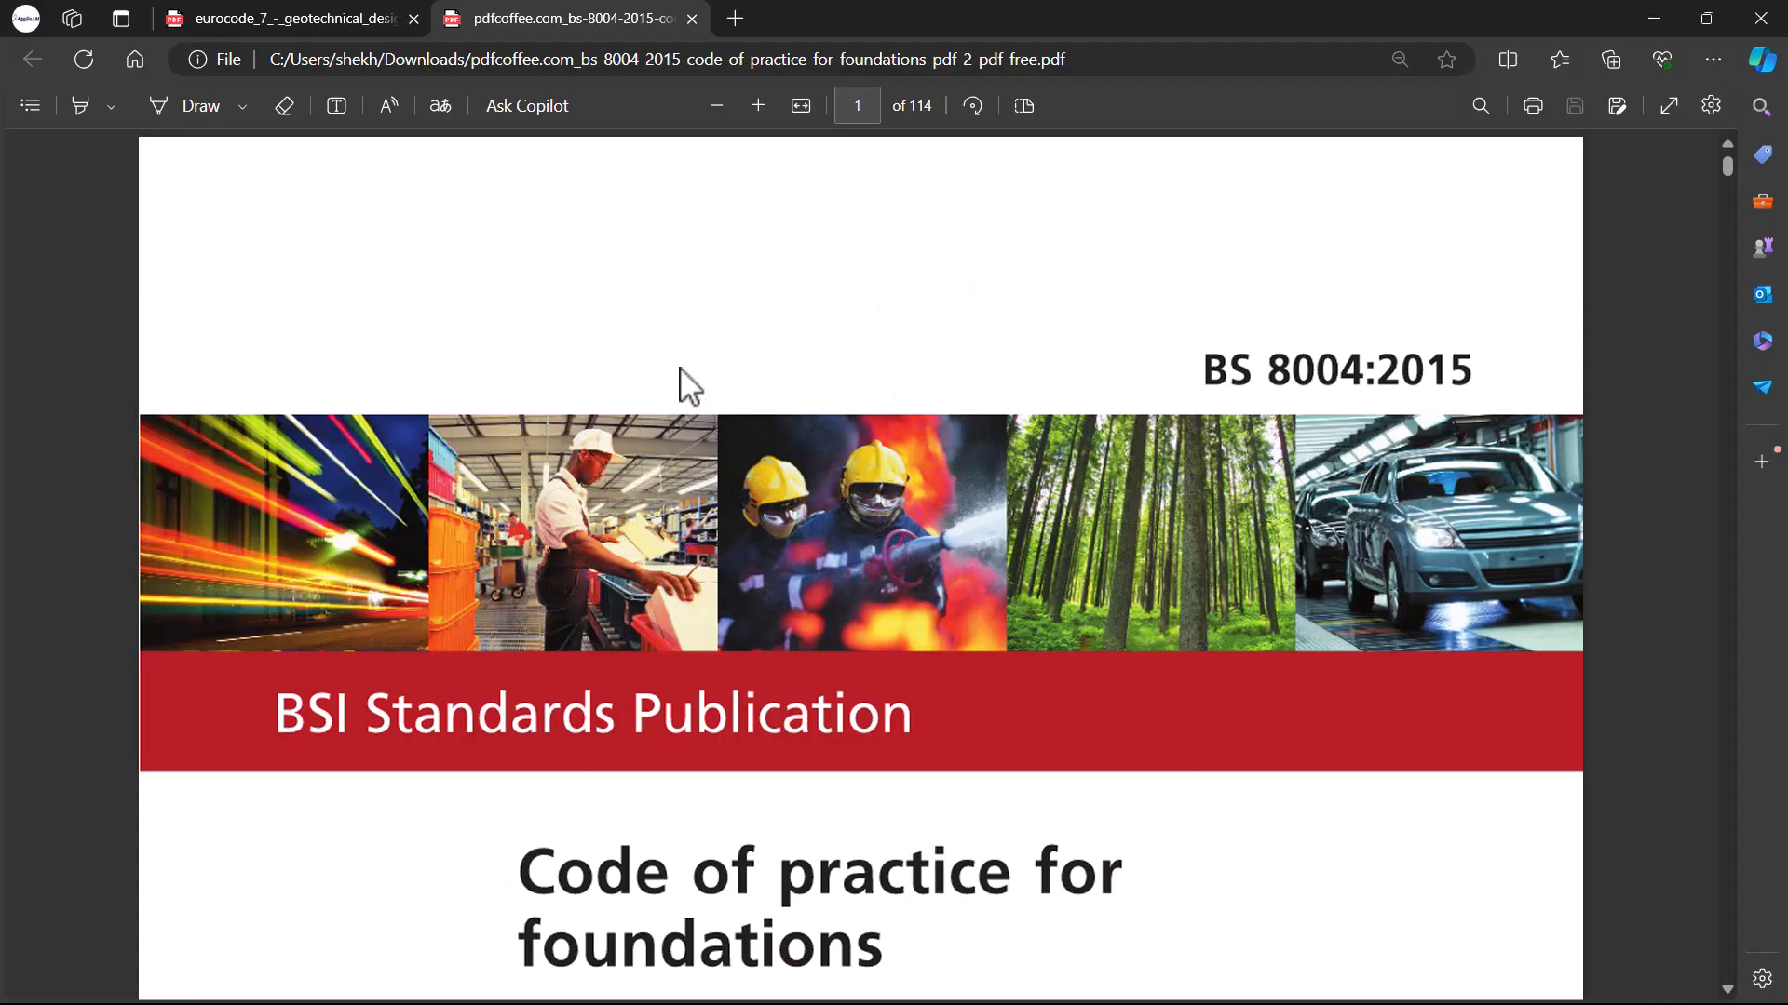
Step: Switch to the browser and scroll through the BS 8004:2015 Code of practice for foundations PDF
{"action": "scroll", "coordinate": [681, 362], "scroll_direction": "down", "scroll_amount": 1}
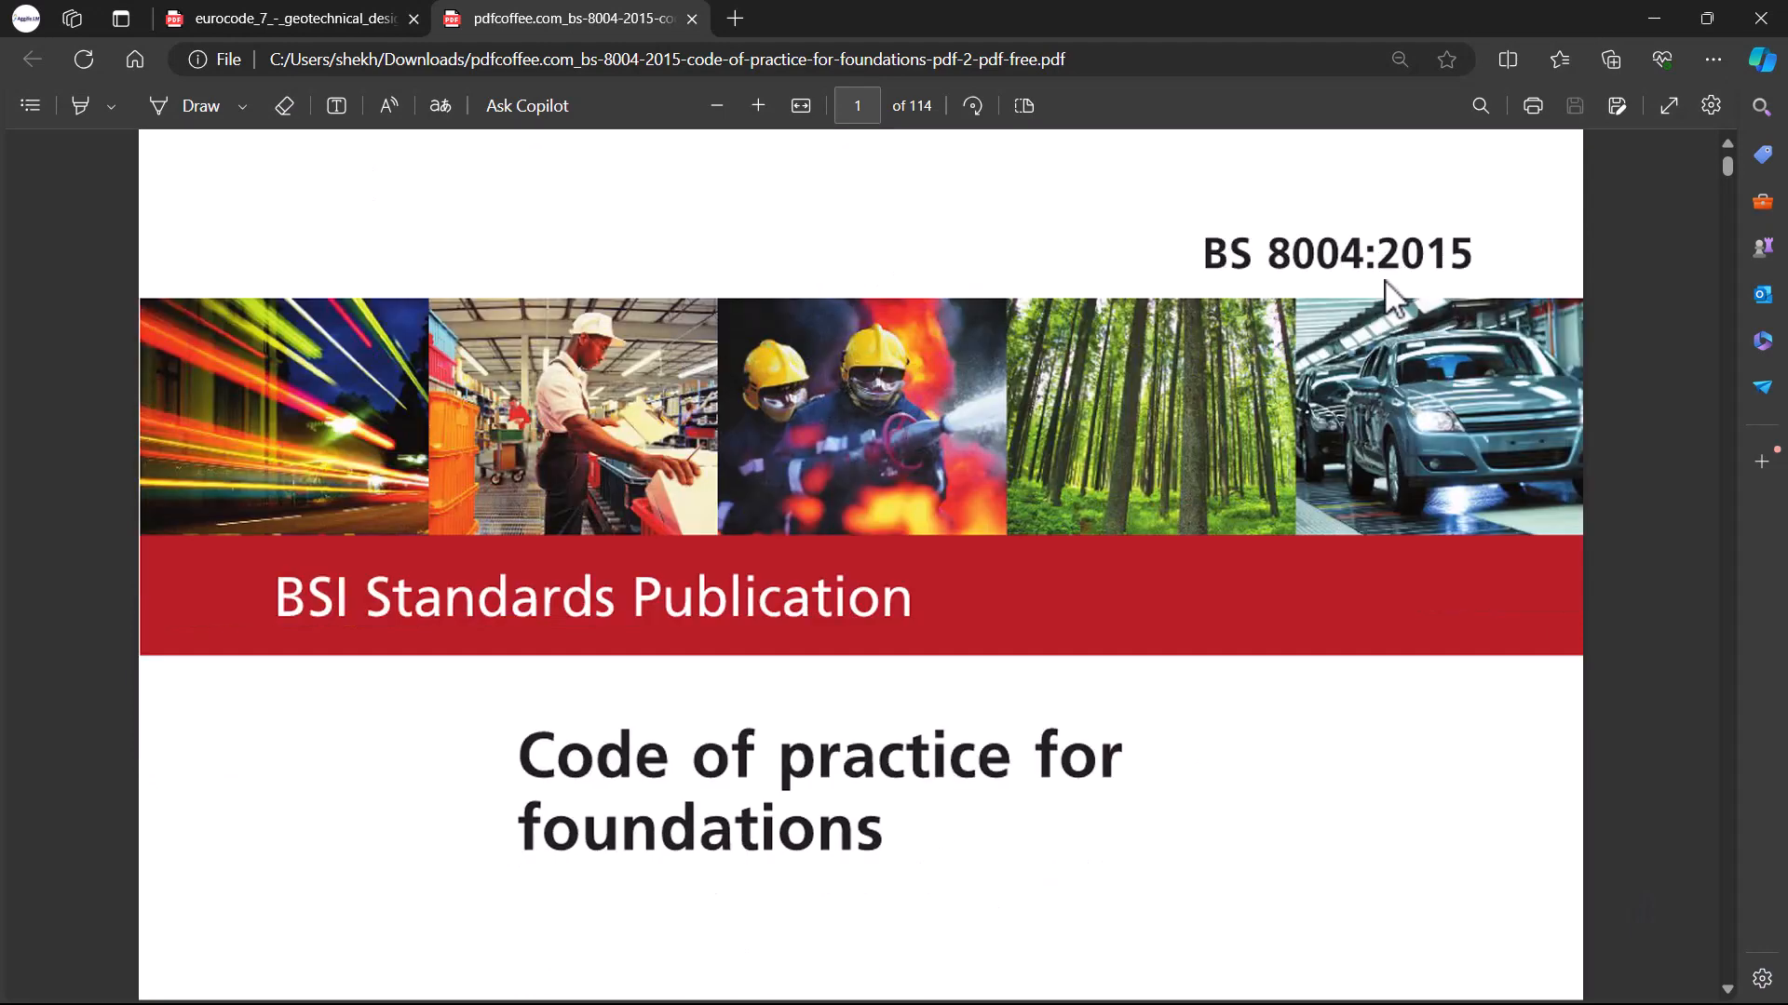
{"action": "scroll", "coordinate": [1420, 261], "scroll_direction": "down", "scroll_amount": 1}
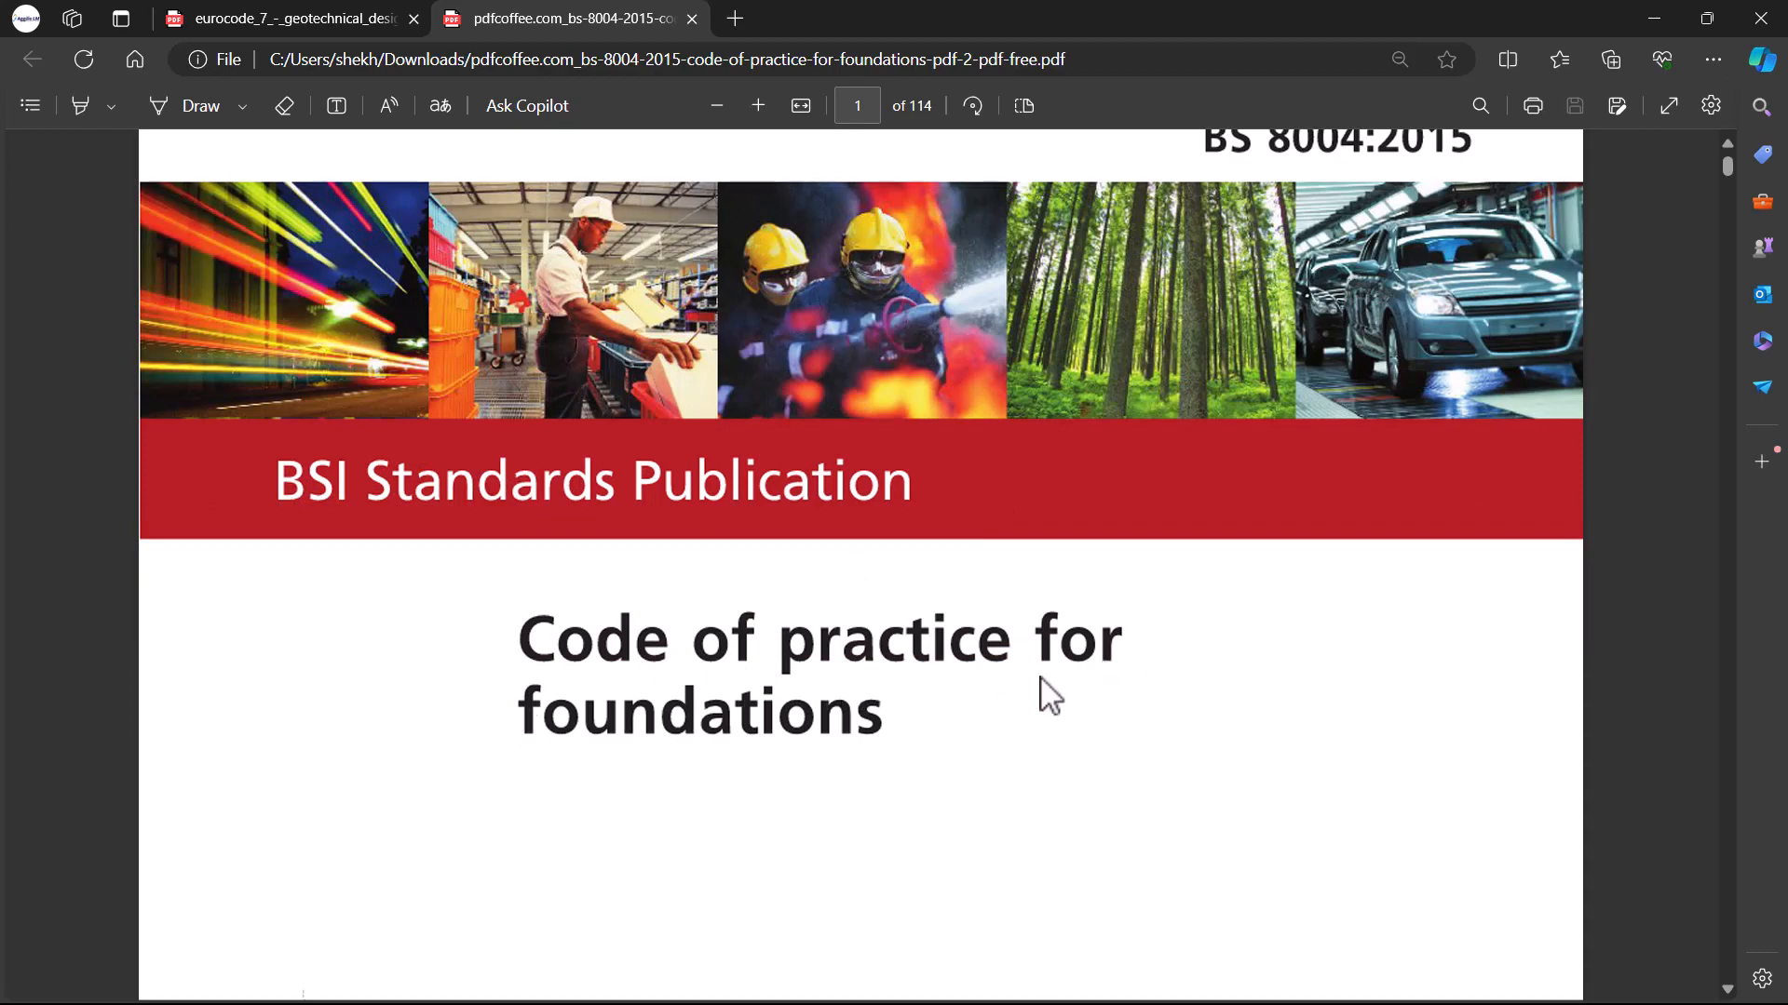
{"action": "scroll", "coordinate": [910, 702], "scroll_direction": "down", "scroll_amount": 4}
{"action": "scroll", "coordinate": [917, 685], "scroll_direction": "down", "scroll_amount": 20}
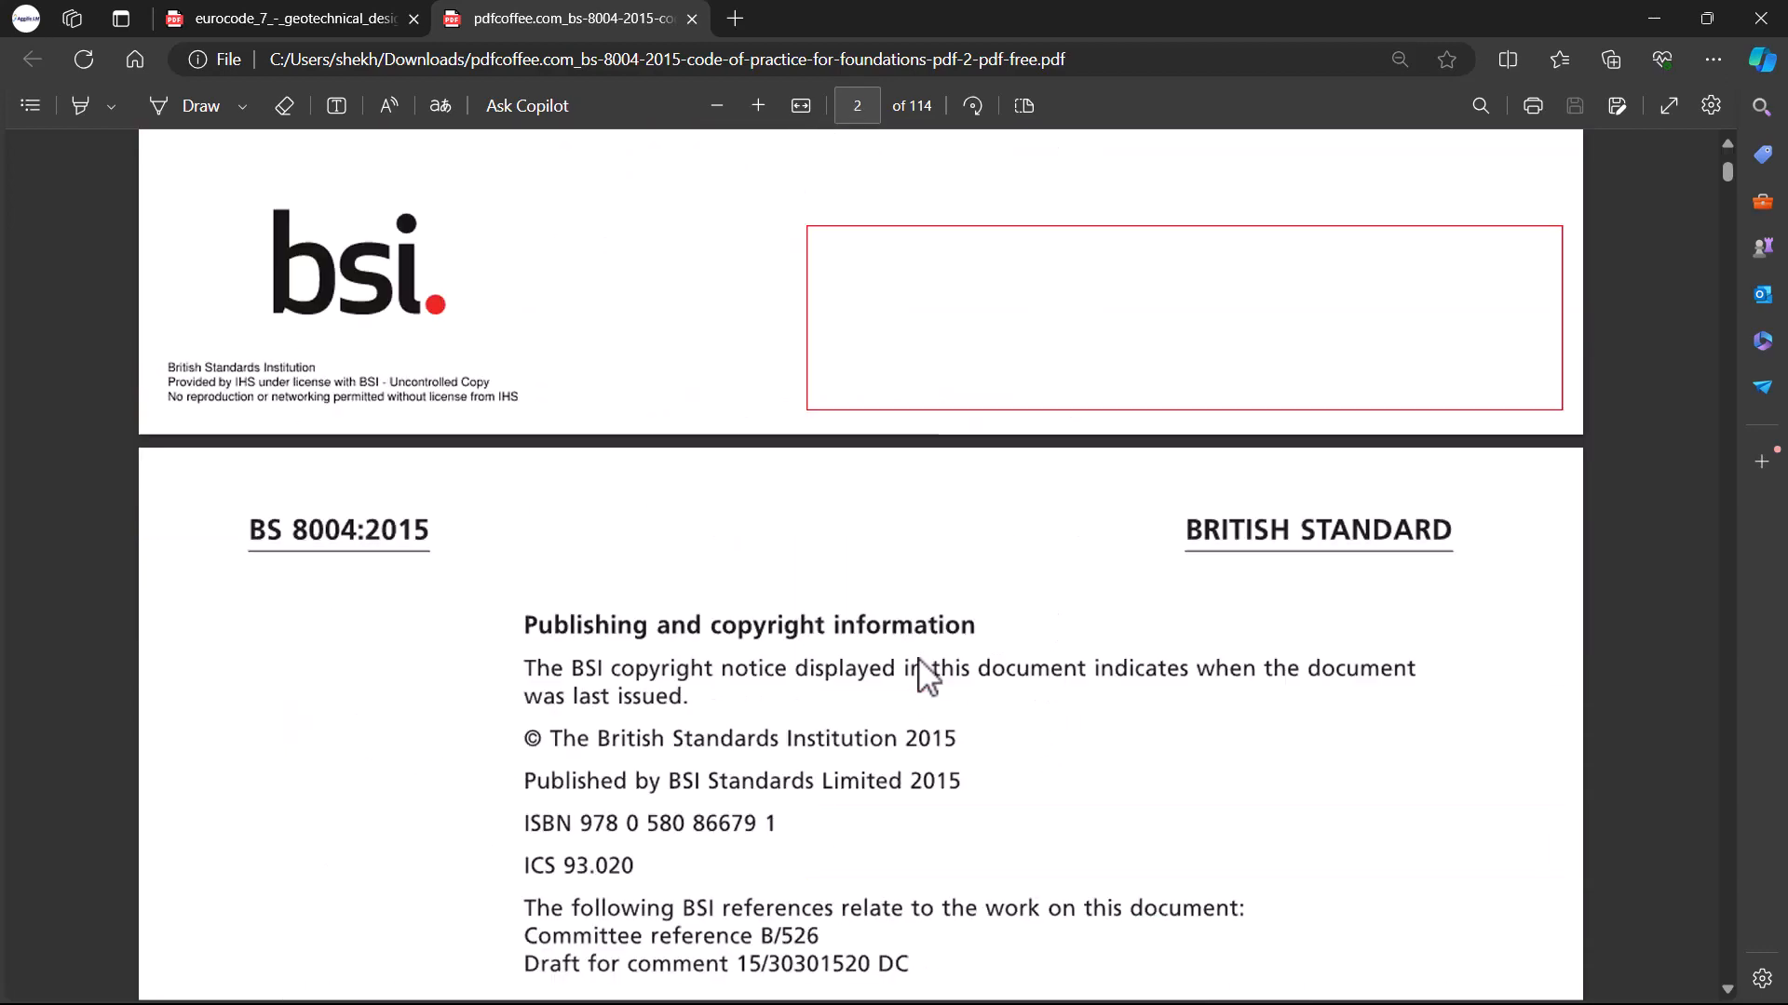
{"action": "scroll", "coordinate": [931, 663], "scroll_direction": "down", "scroll_amount": 20}
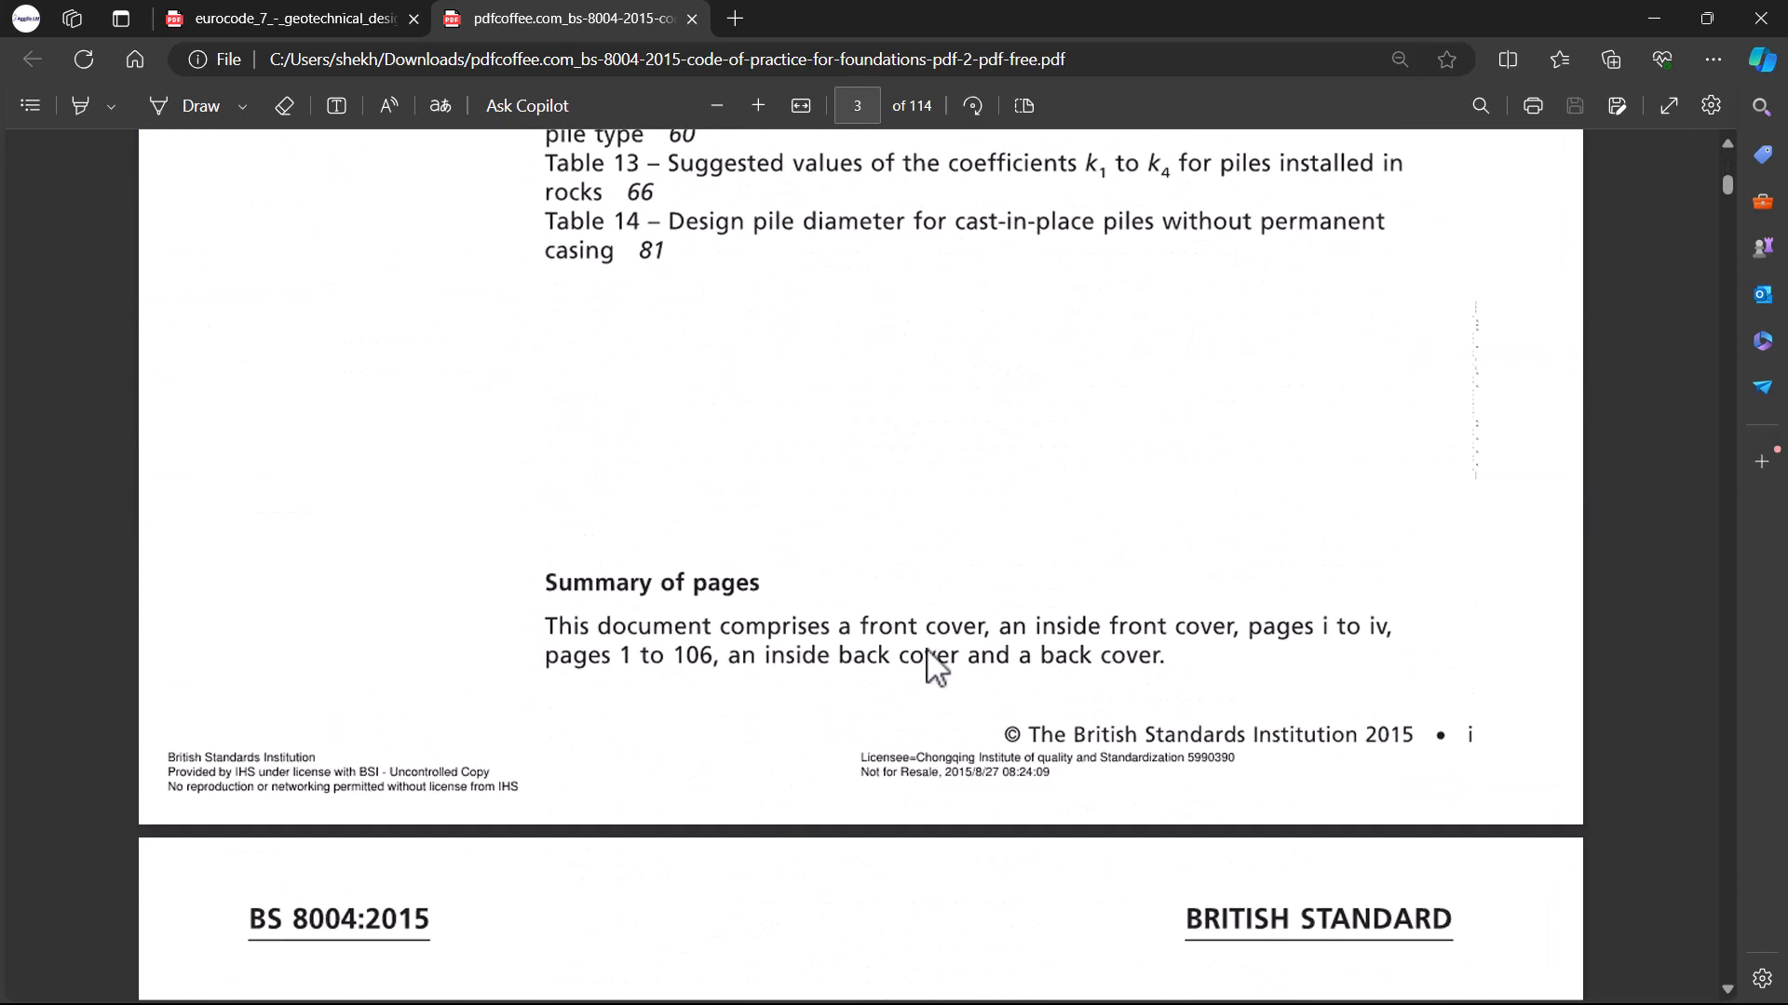
{"action": "scroll", "coordinate": [995, 623], "scroll_direction": "down", "scroll_amount": 6}
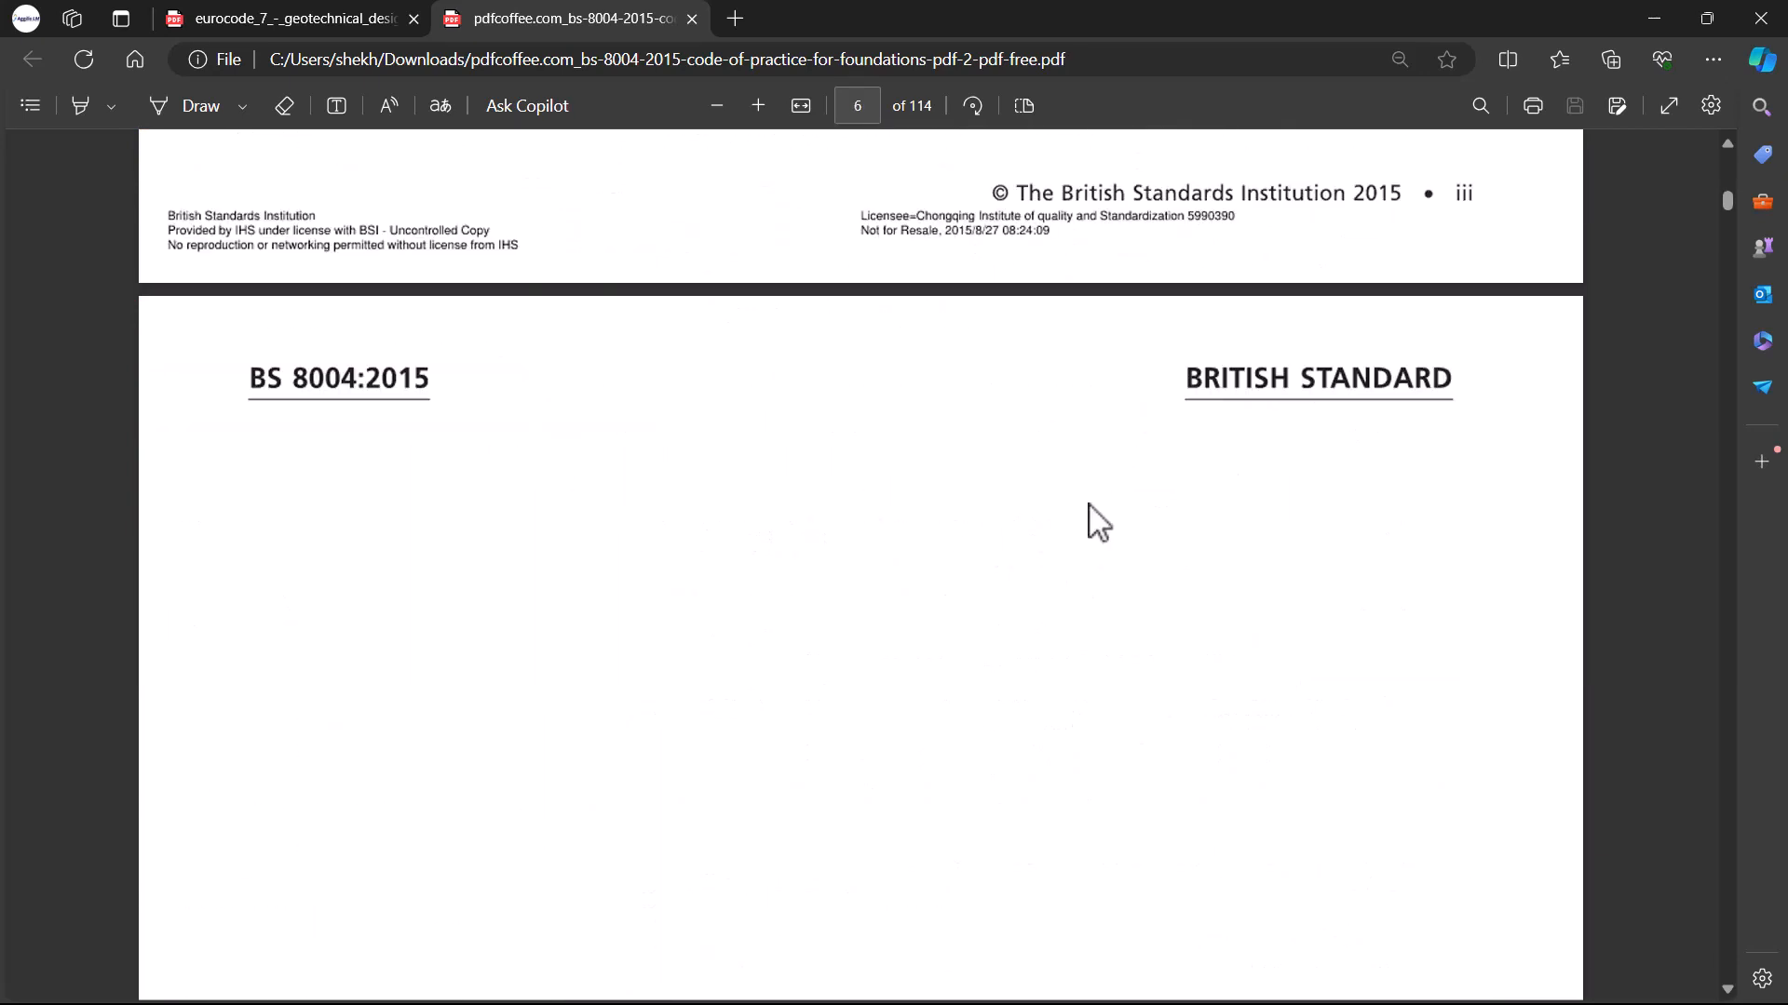
{"action": "scroll", "coordinate": [1117, 577], "scroll_direction": "down", "scroll_amount": 15}
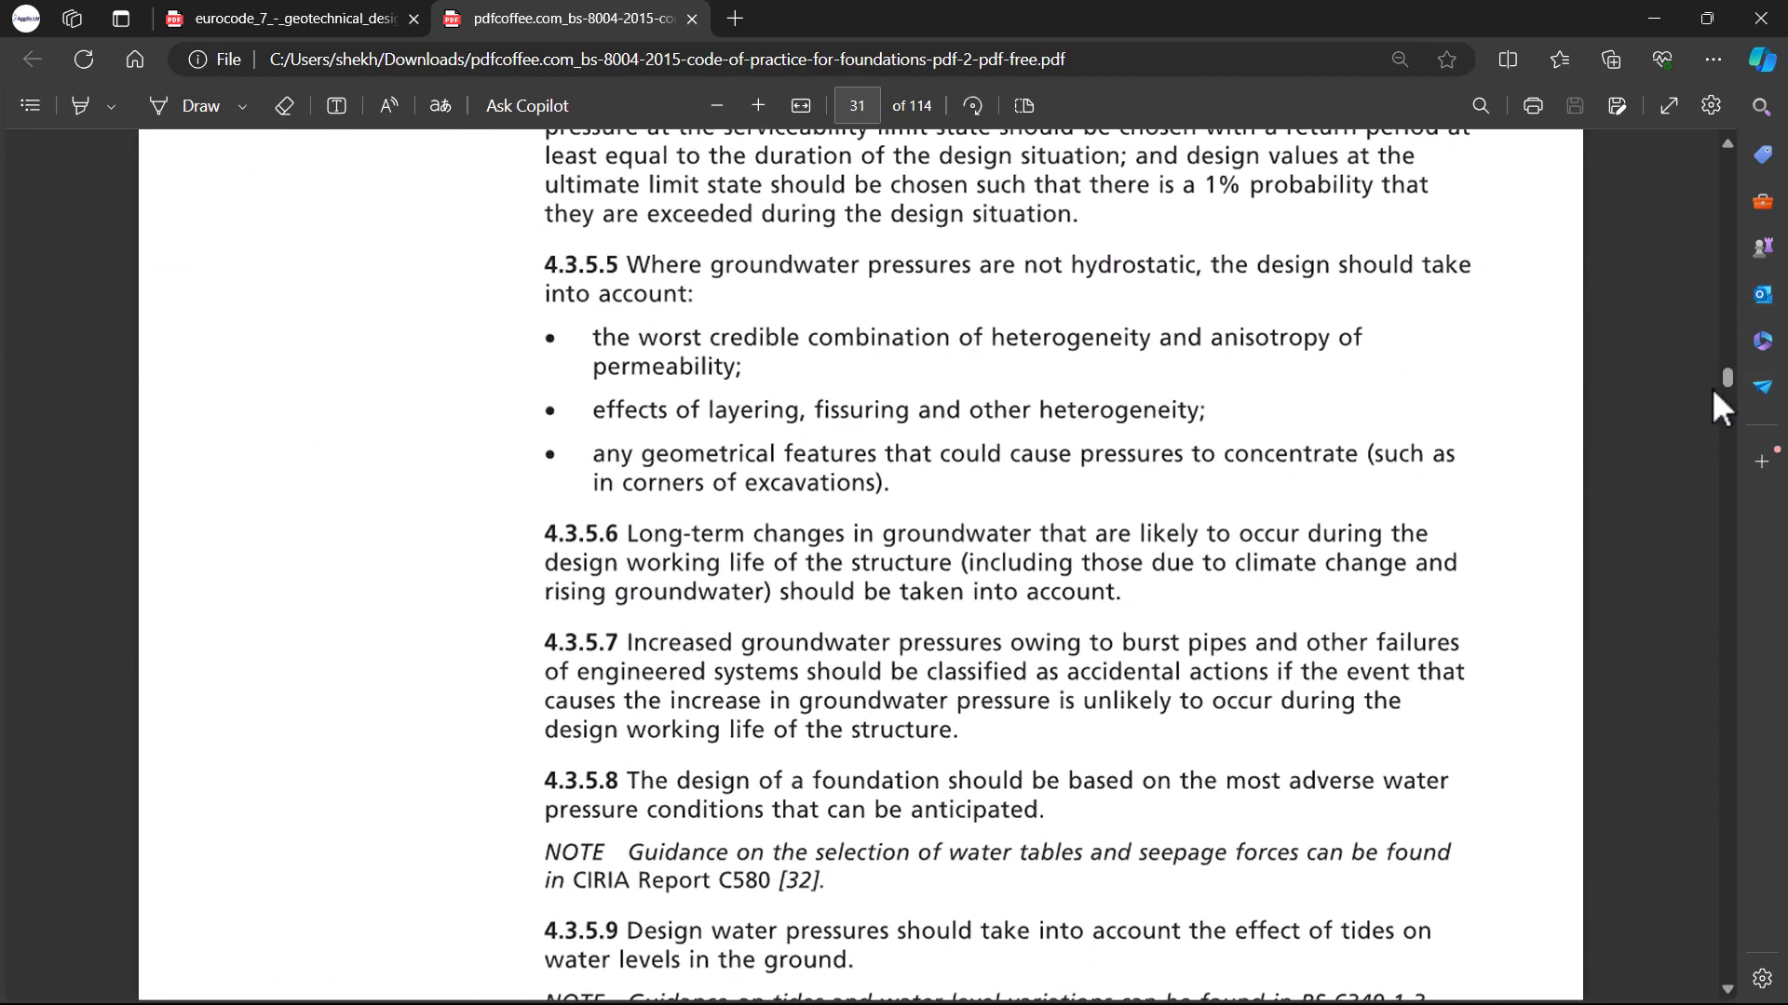
Step: Read the pad foundations clause 5.1.2 of BS 8004:2015, including the minimum pad thickness requirement
{"action": "left_click_drag", "start_coordinate": [1724, 382], "coordinate": [1013, 484]}
{"action": "scroll", "coordinate": [1013, 484], "scroll_direction": "up", "scroll_amount": 10}
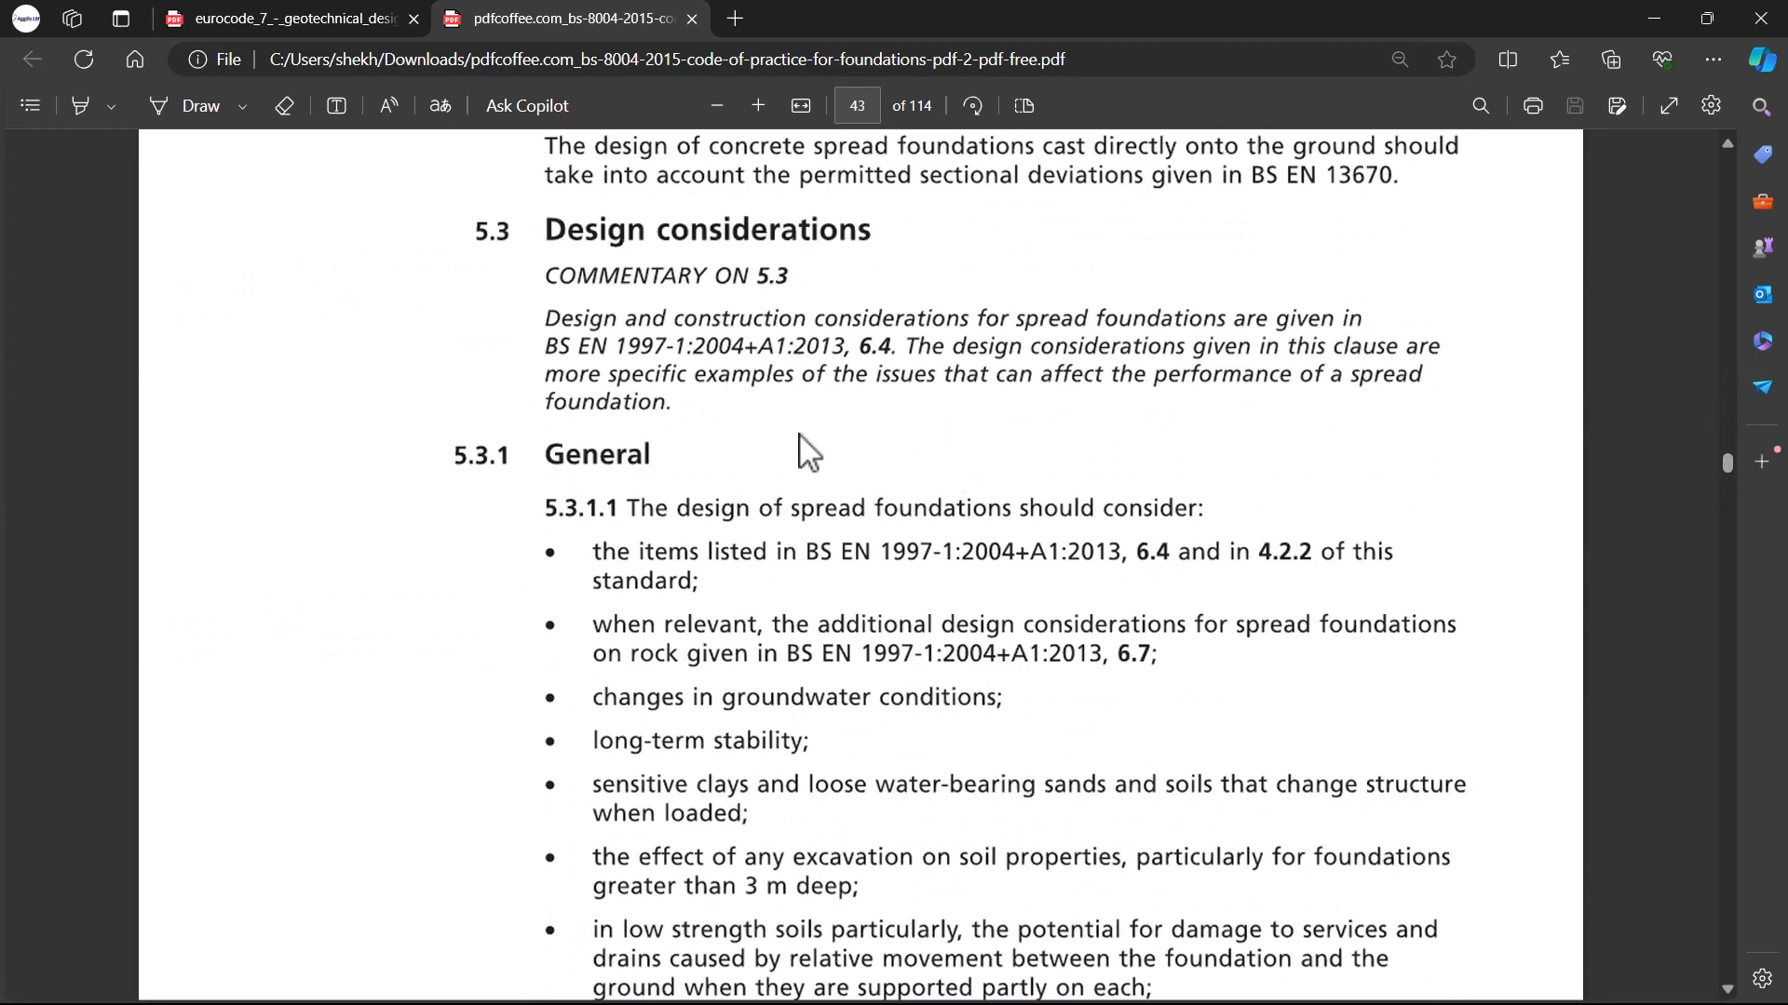
{"action": "scroll", "coordinate": [547, 404], "scroll_direction": "down", "scroll_amount": 3}
{"action": "scroll", "coordinate": [558, 402], "scroll_direction": "up", "scroll_amount": 5}
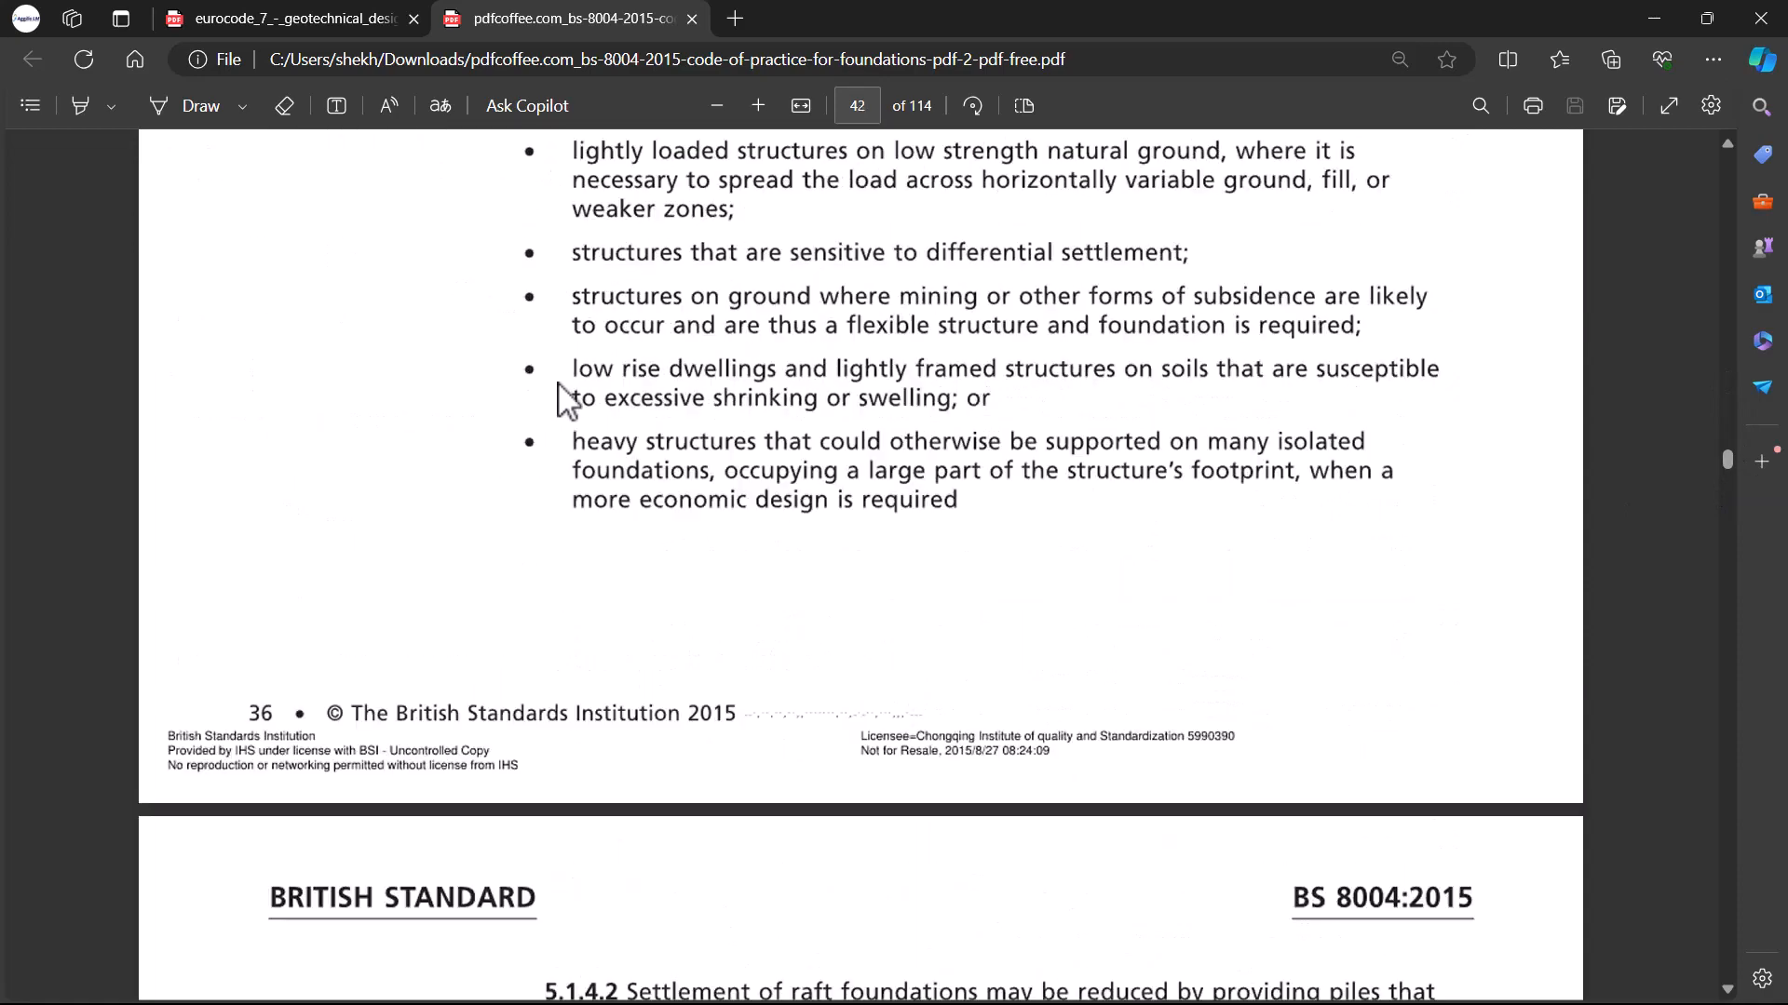
{"action": "scroll", "coordinate": [573, 418], "scroll_direction": "down", "scroll_amount": 4}
{"action": "scroll", "coordinate": [596, 419], "scroll_direction": "up", "scroll_amount": 7}
{"action": "scroll", "coordinate": [625, 410], "scroll_direction": "up", "scroll_amount": 3}
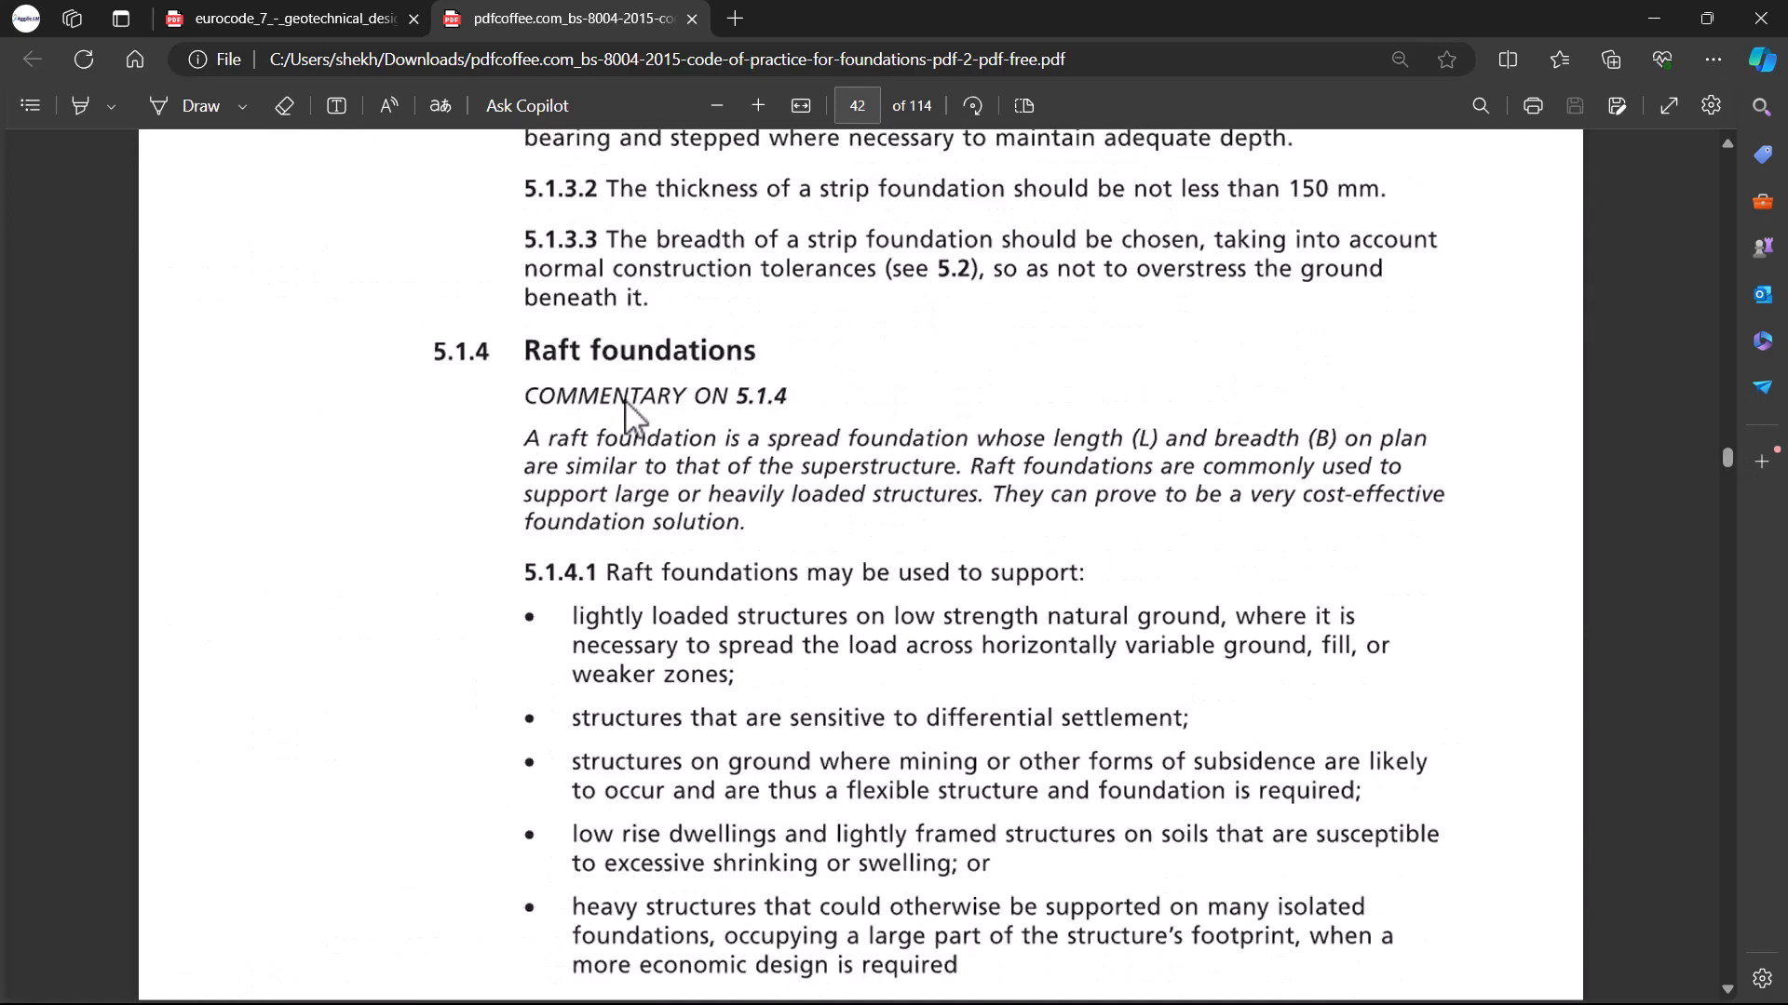
{"action": "scroll", "coordinate": [638, 372], "scroll_direction": "up", "scroll_amount": 8}
{"action": "scroll", "coordinate": [708, 430], "scroll_direction": "up", "scroll_amount": 4}
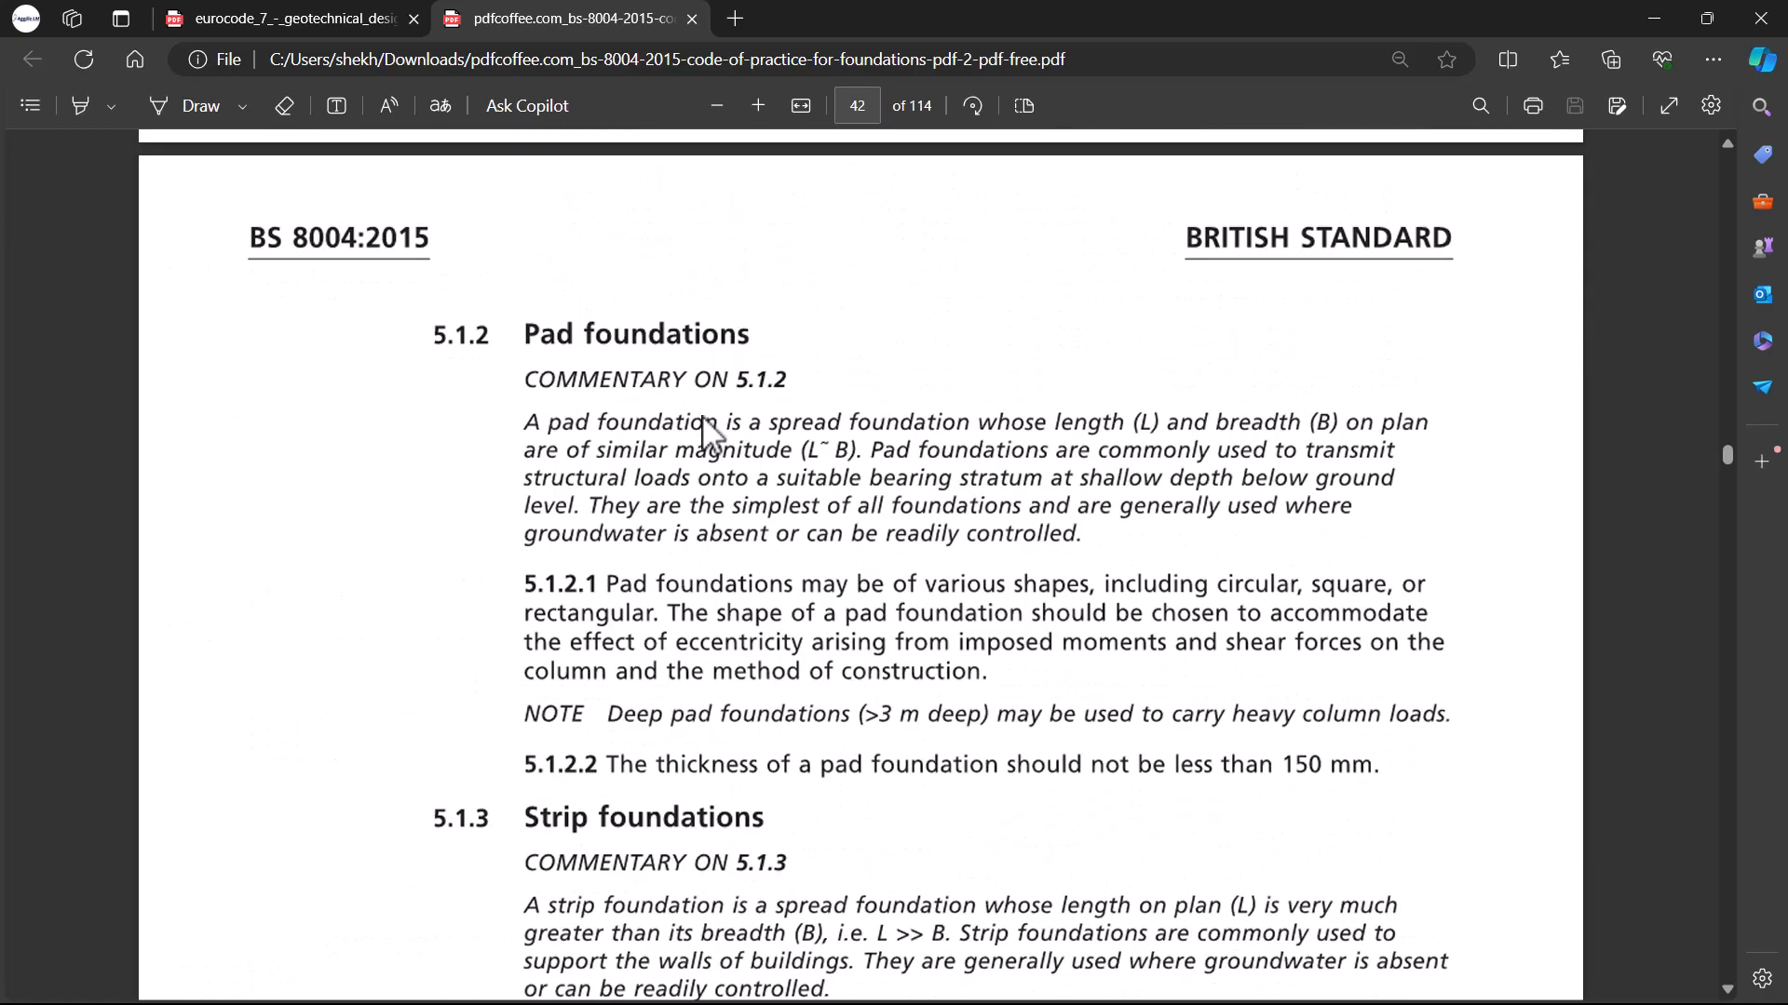
{"action": "scroll", "coordinate": [708, 430], "scroll_direction": "up", "scroll_amount": 1}
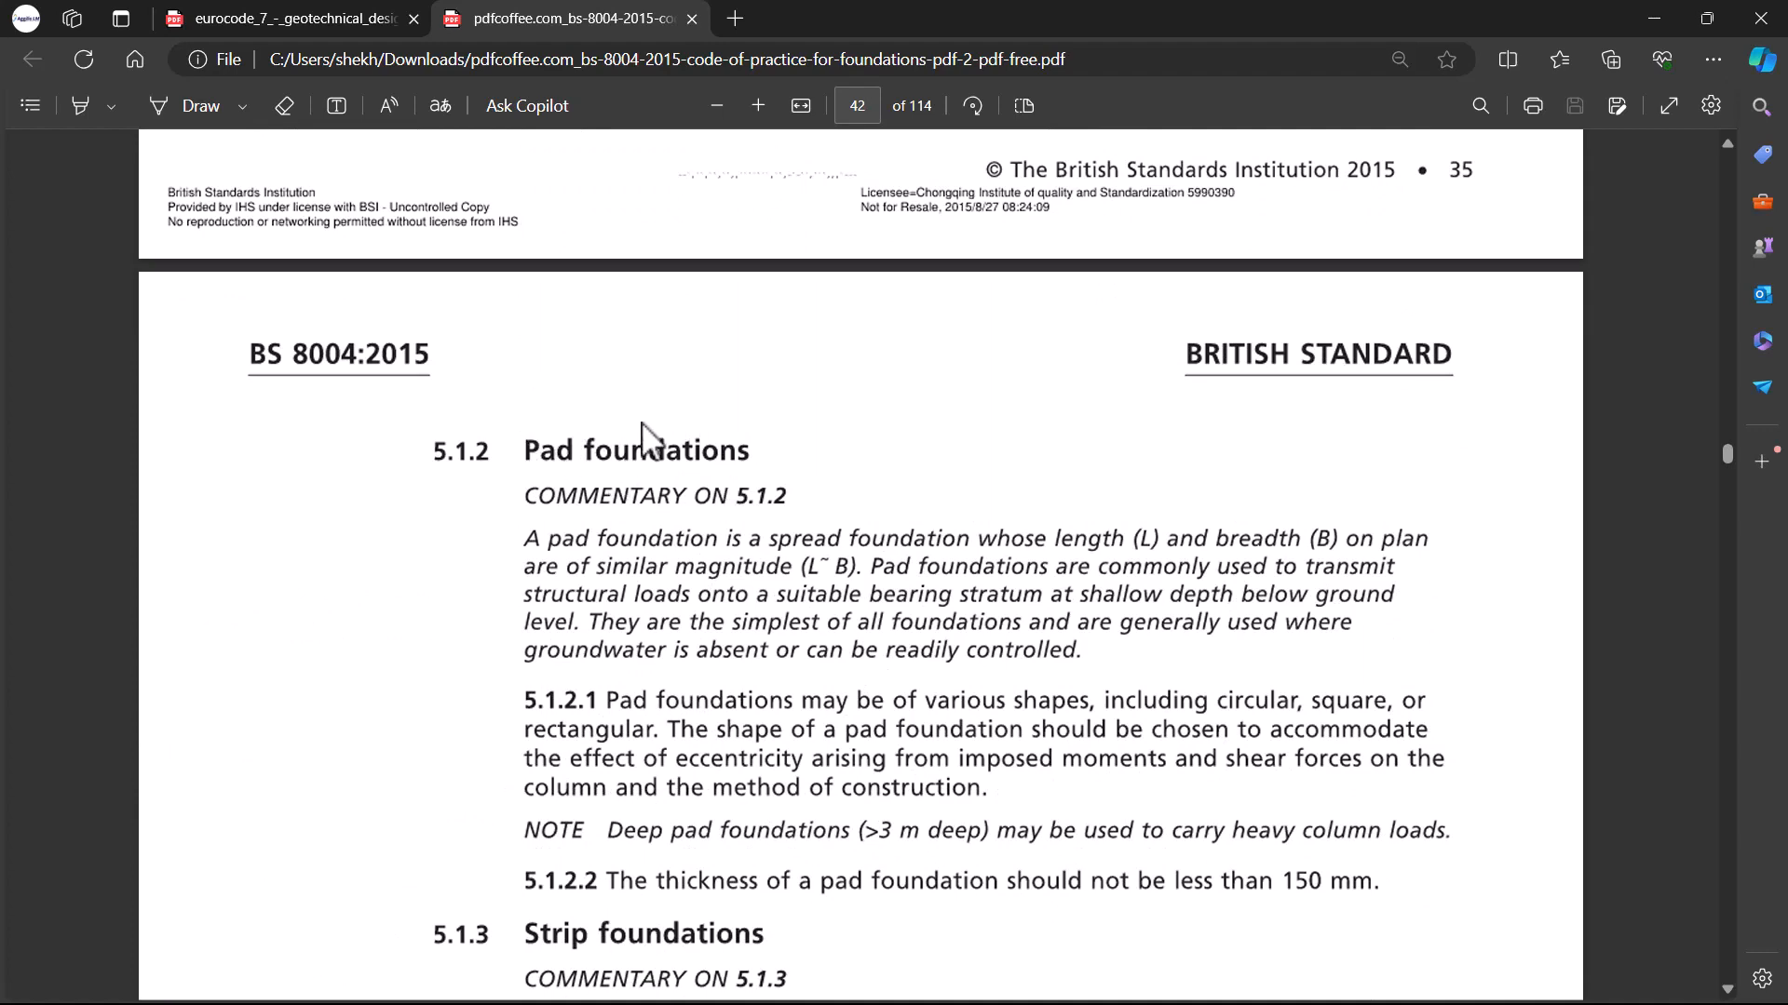
{"action": "scroll", "coordinate": [643, 419], "scroll_direction": "down", "scroll_amount": 1}
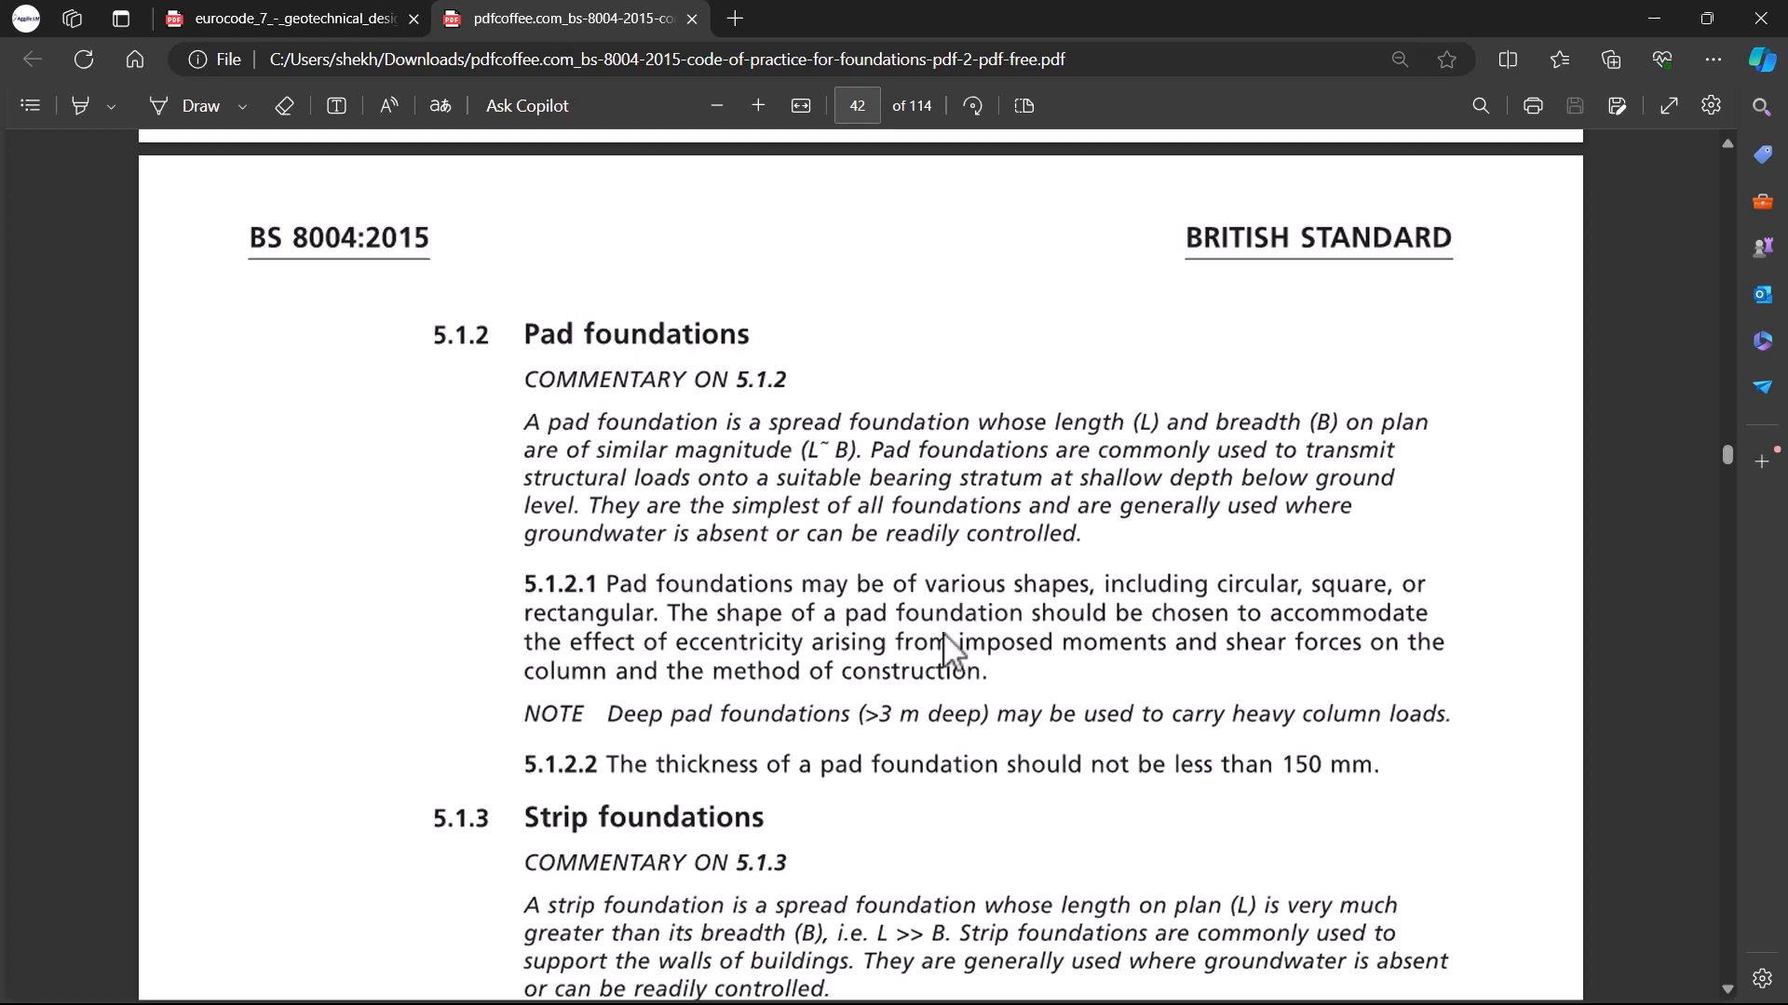
Step: Read clause 5.1.1 on the choice and general design of spread foundations in the standard
{"action": "scroll", "coordinate": [1206, 680], "scroll_direction": "up", "scroll_amount": 10}
{"action": "scroll", "coordinate": [990, 559], "scroll_direction": "up", "scroll_amount": 10}
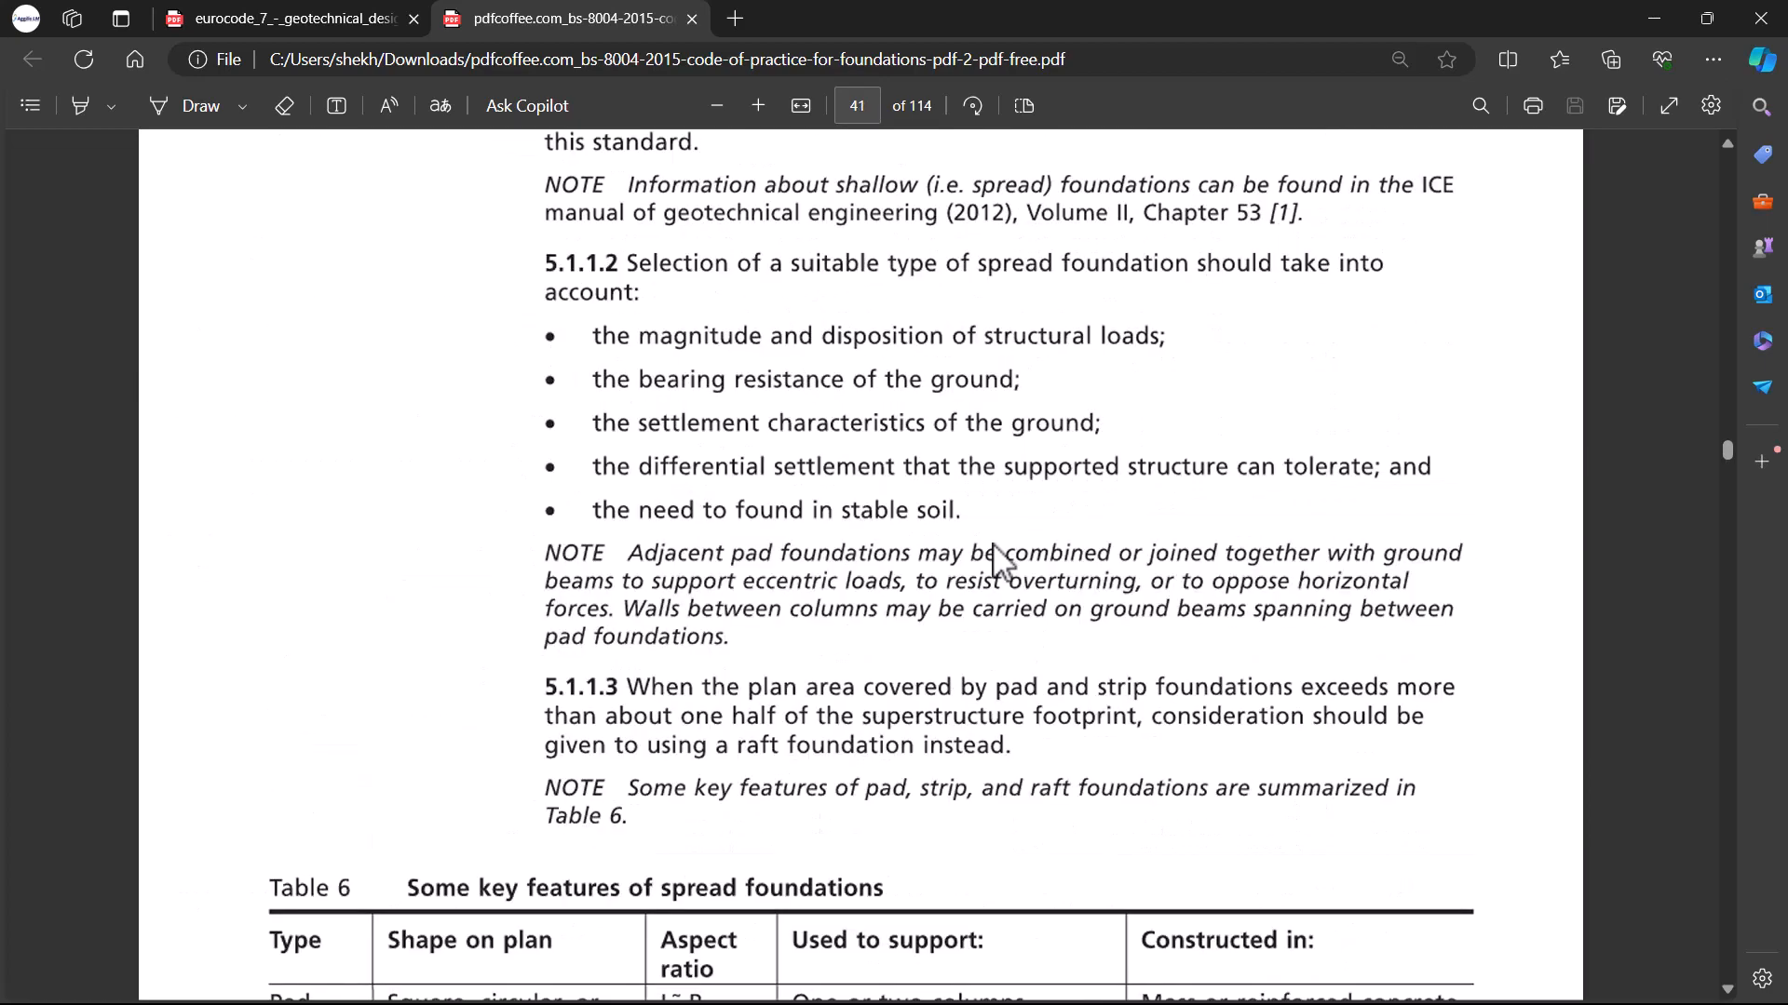
{"action": "scroll", "coordinate": [986, 499], "scroll_direction": "down", "scroll_amount": 8}
{"action": "scroll", "coordinate": [986, 503], "scroll_direction": "down", "scroll_amount": 12}
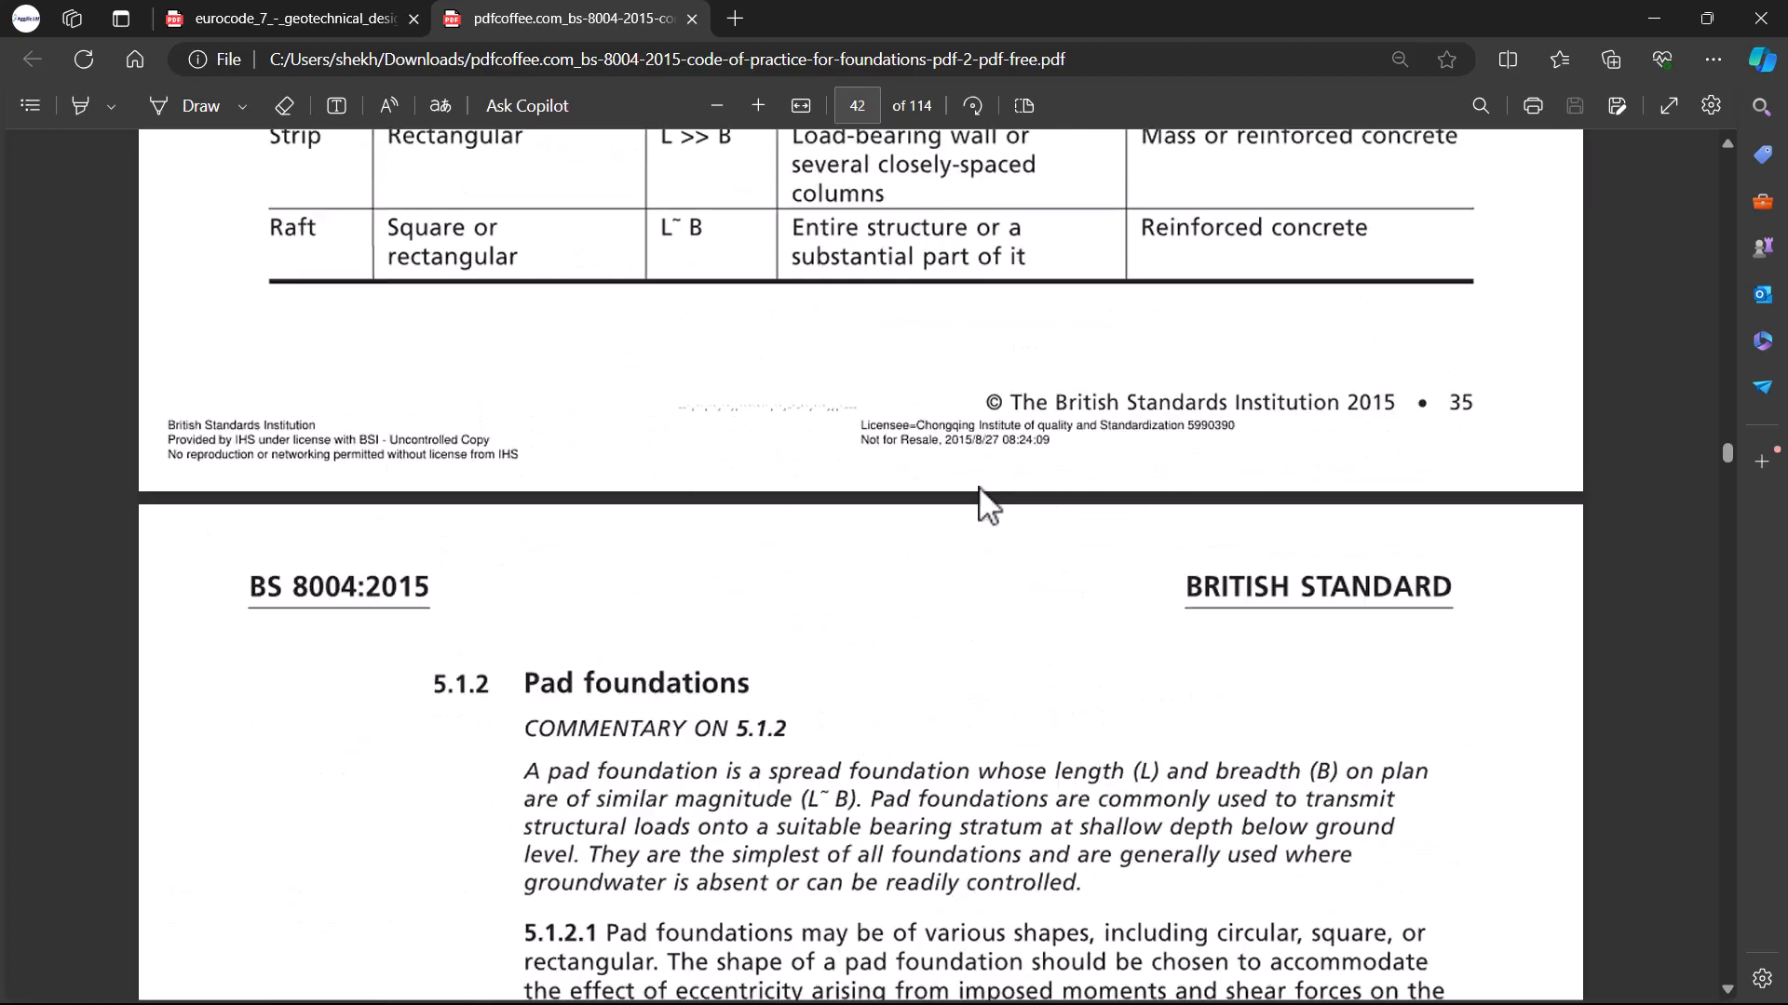
{"action": "scroll", "coordinate": [613, 447], "scroll_direction": "up", "scroll_amount": 8}
{"action": "scroll", "coordinate": [832, 437], "scroll_direction": "up", "scroll_amount": 15}
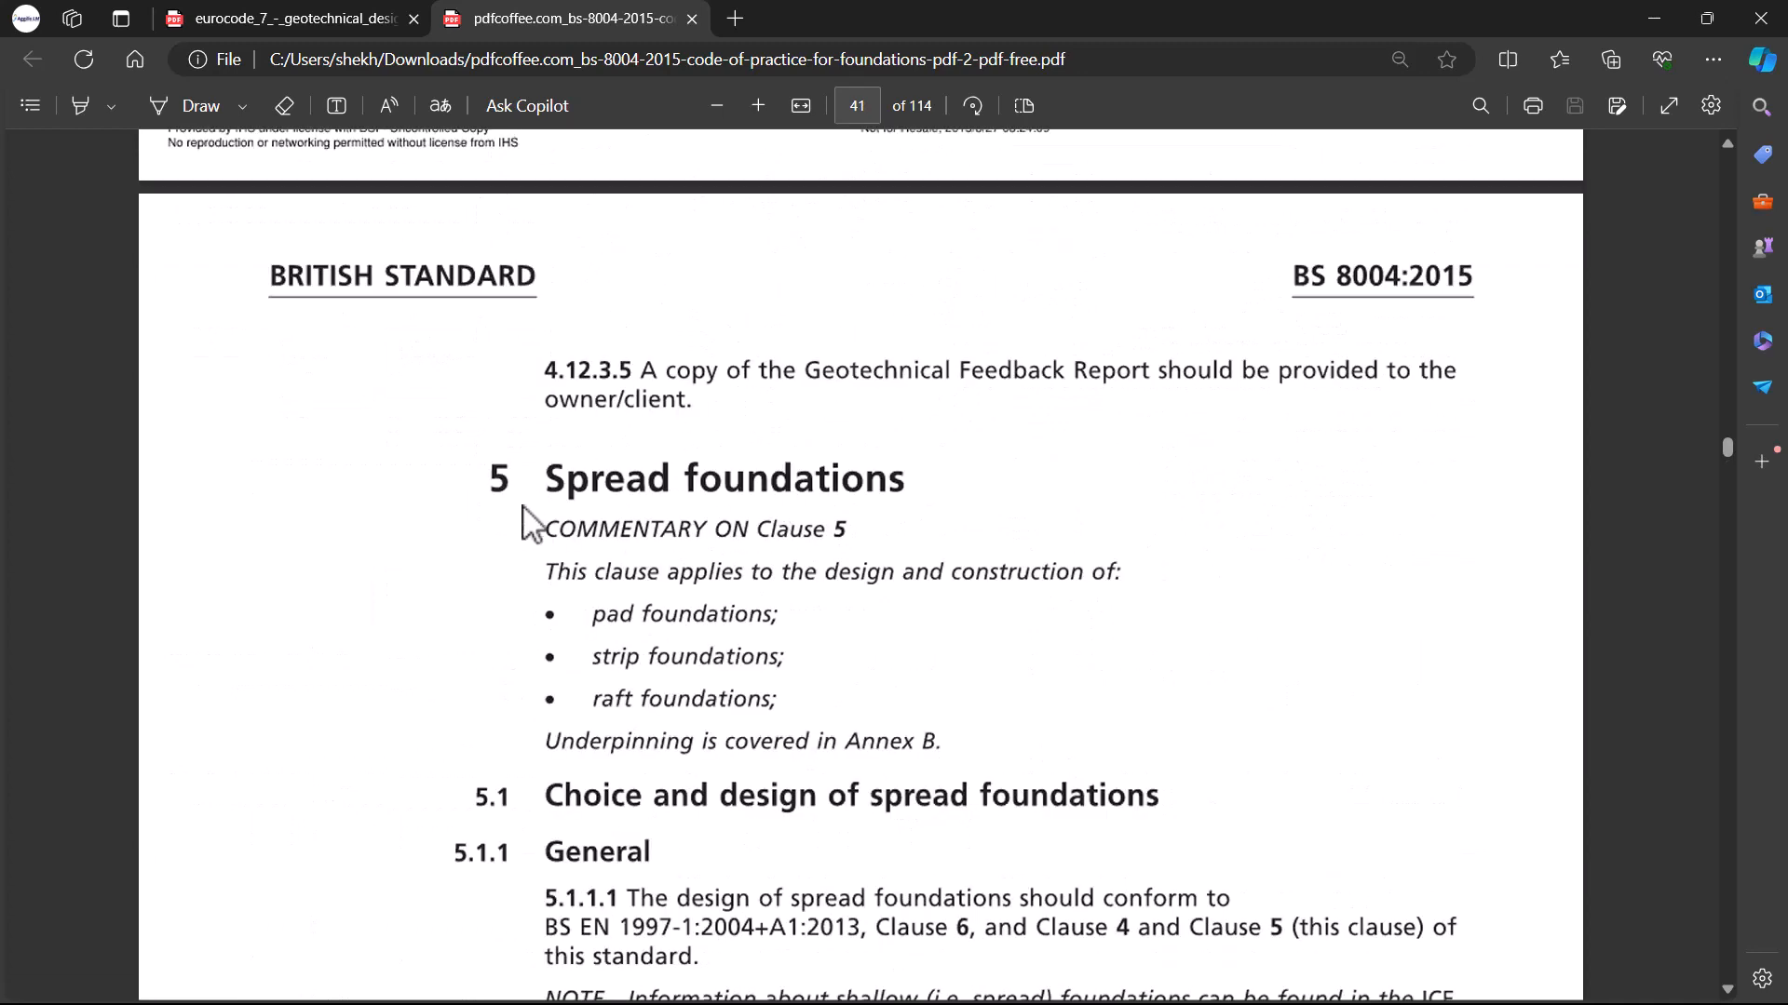
{"action": "scroll", "coordinate": [740, 512], "scroll_direction": "down", "scroll_amount": 3}
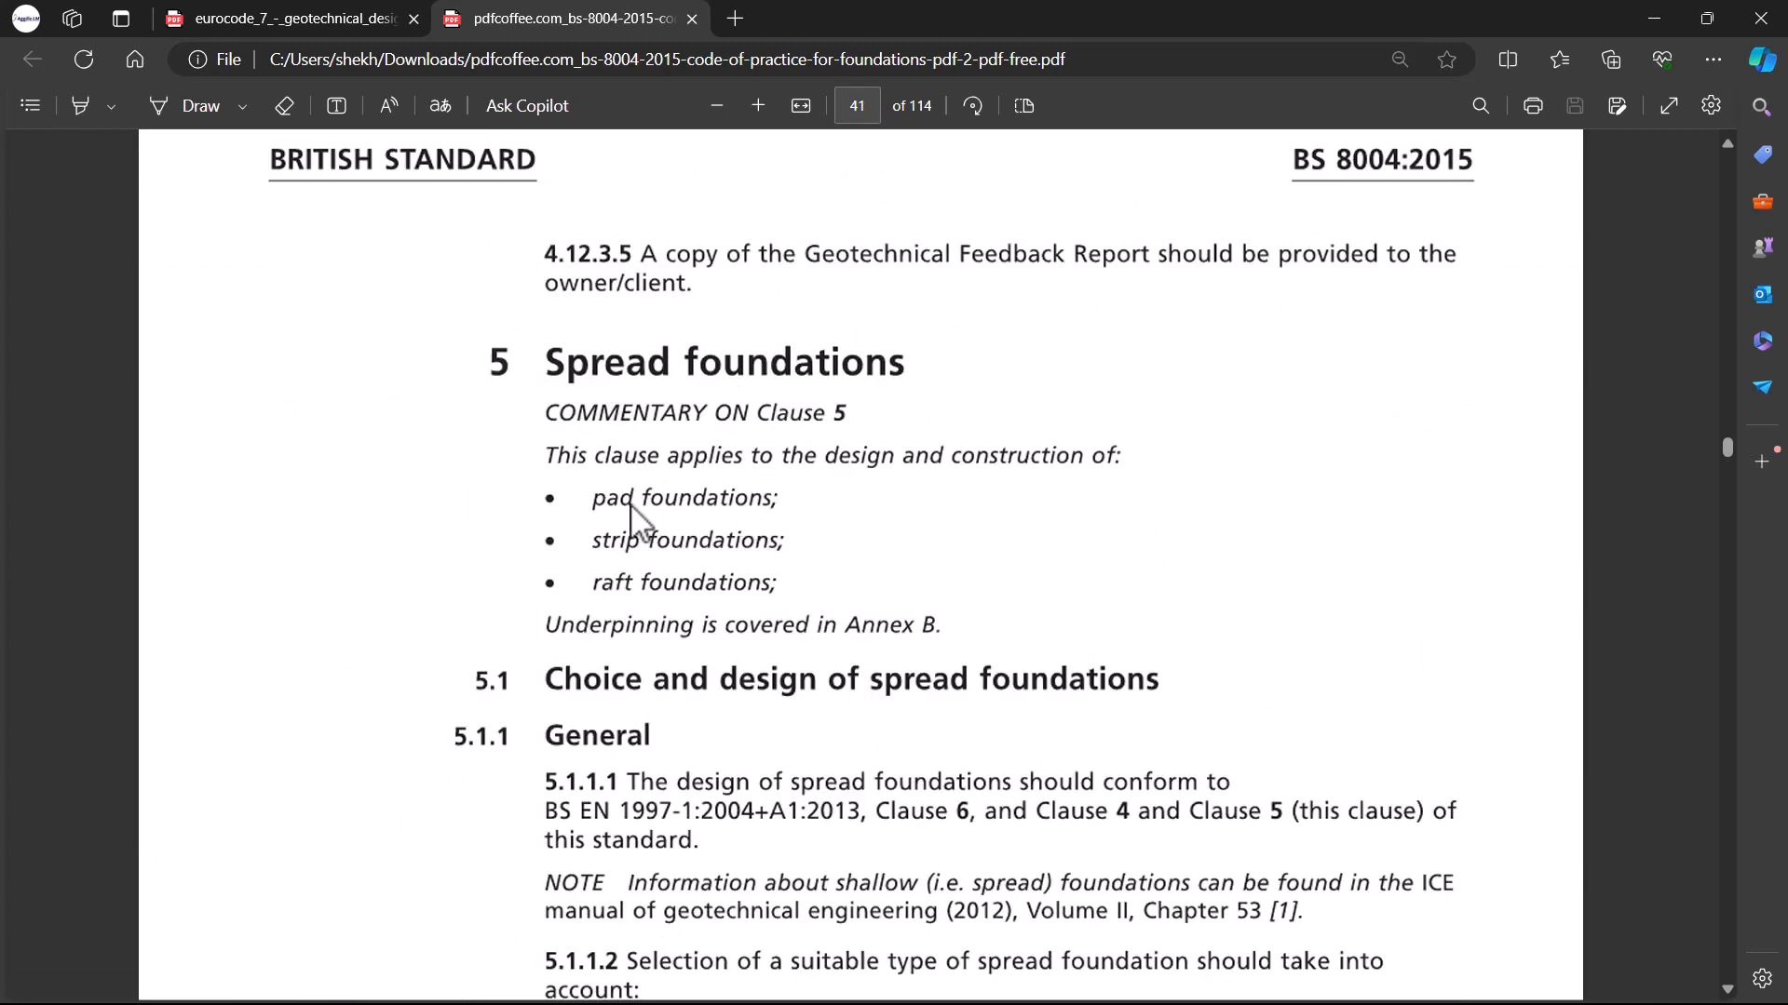
{"action": "scroll", "coordinate": [778, 494], "scroll_direction": "down", "scroll_amount": 3}
{"action": "scroll", "coordinate": [778, 493], "scroll_direction": "down", "scroll_amount": 6}
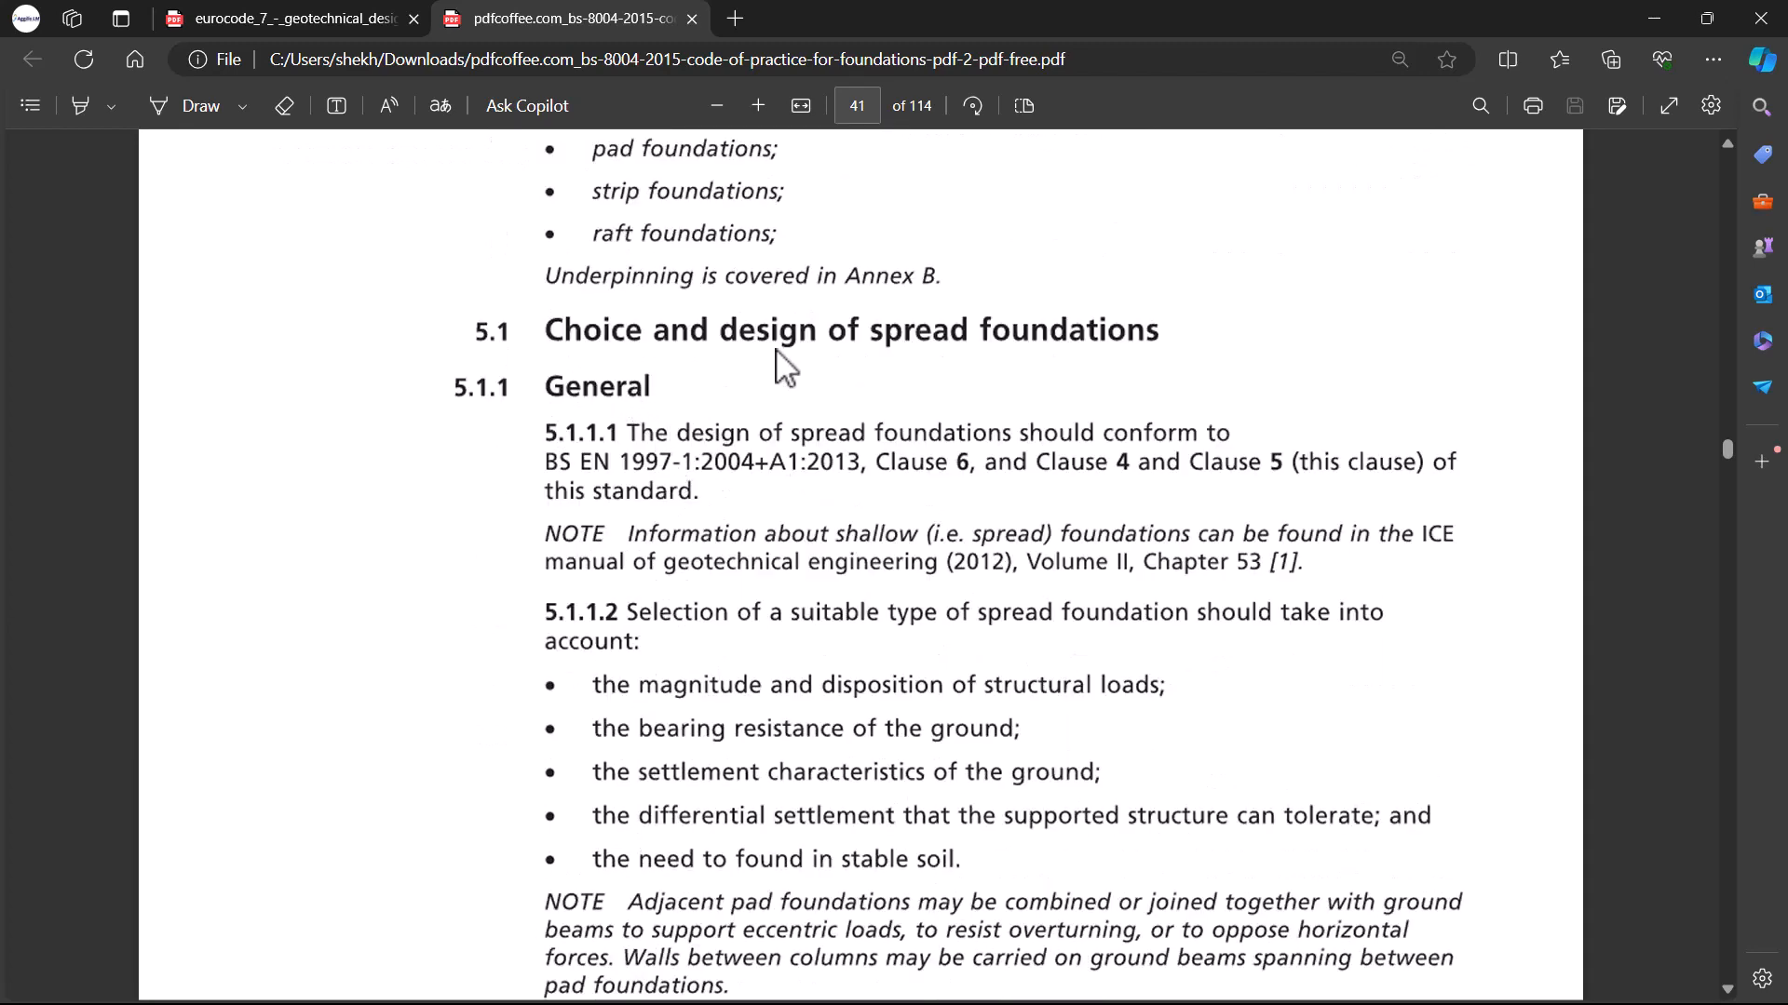
{"action": "scroll", "coordinate": [1048, 349], "scroll_direction": "down", "scroll_amount": 3}
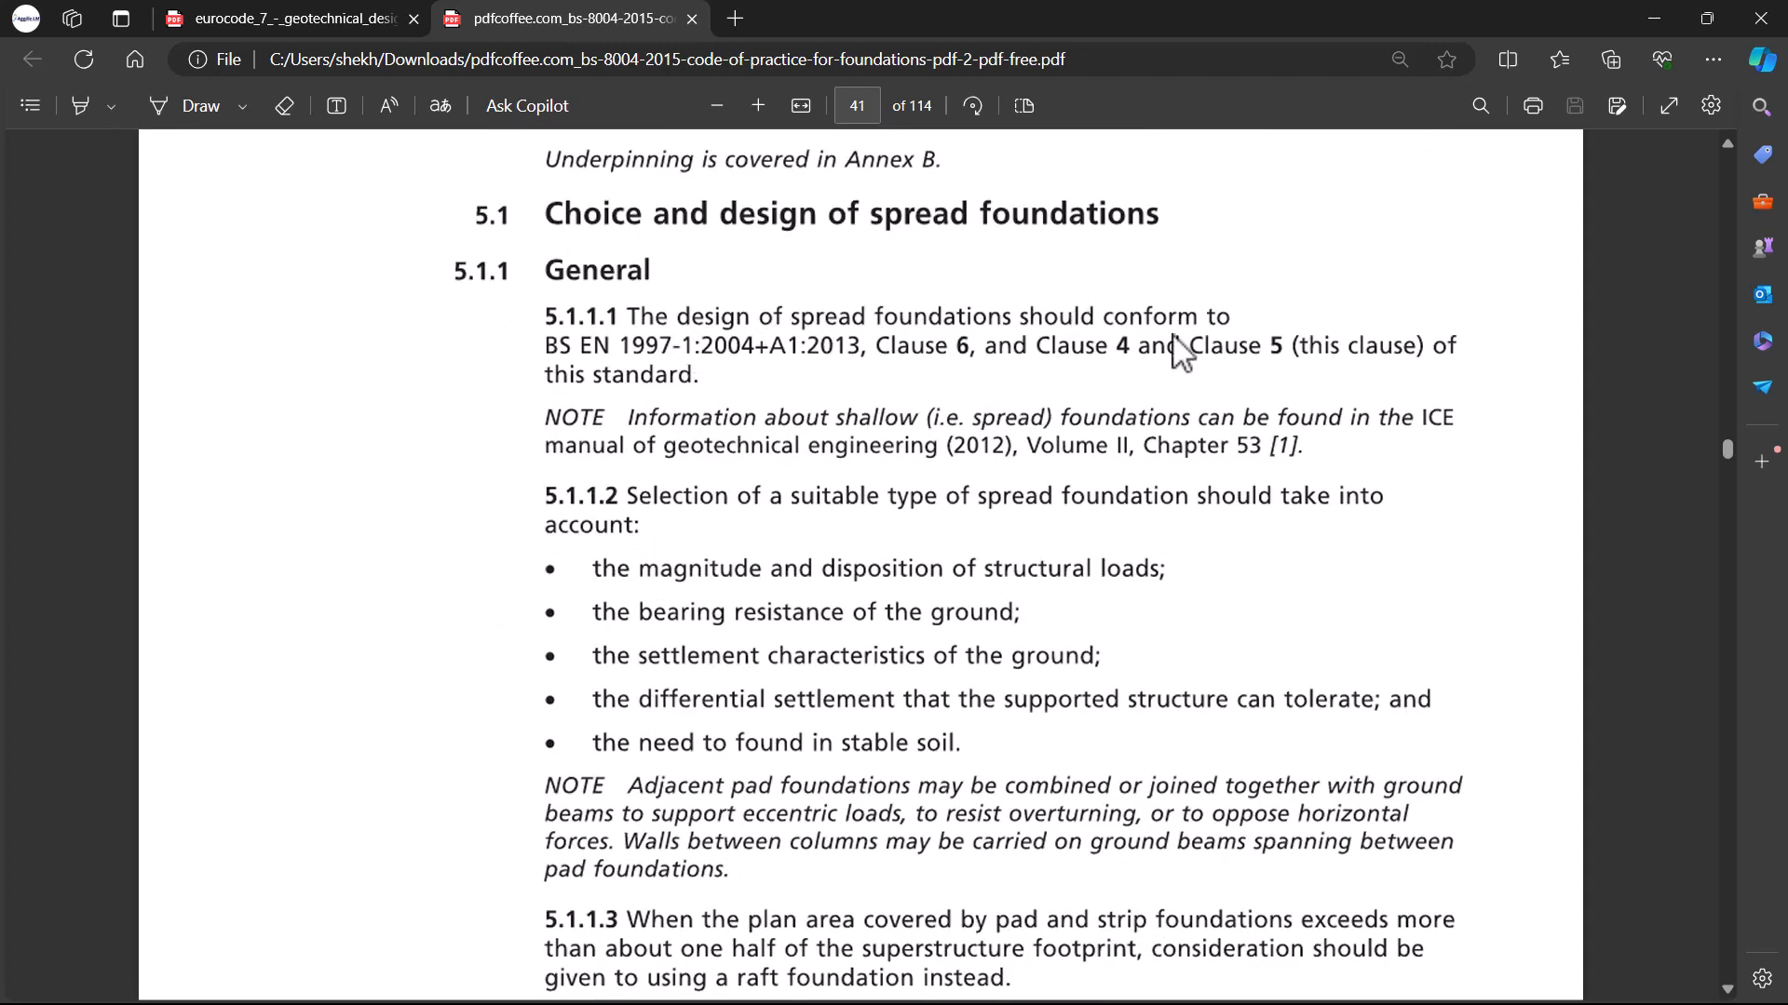
{"action": "scroll", "coordinate": [1187, 354], "scroll_direction": "down", "scroll_amount": 3}
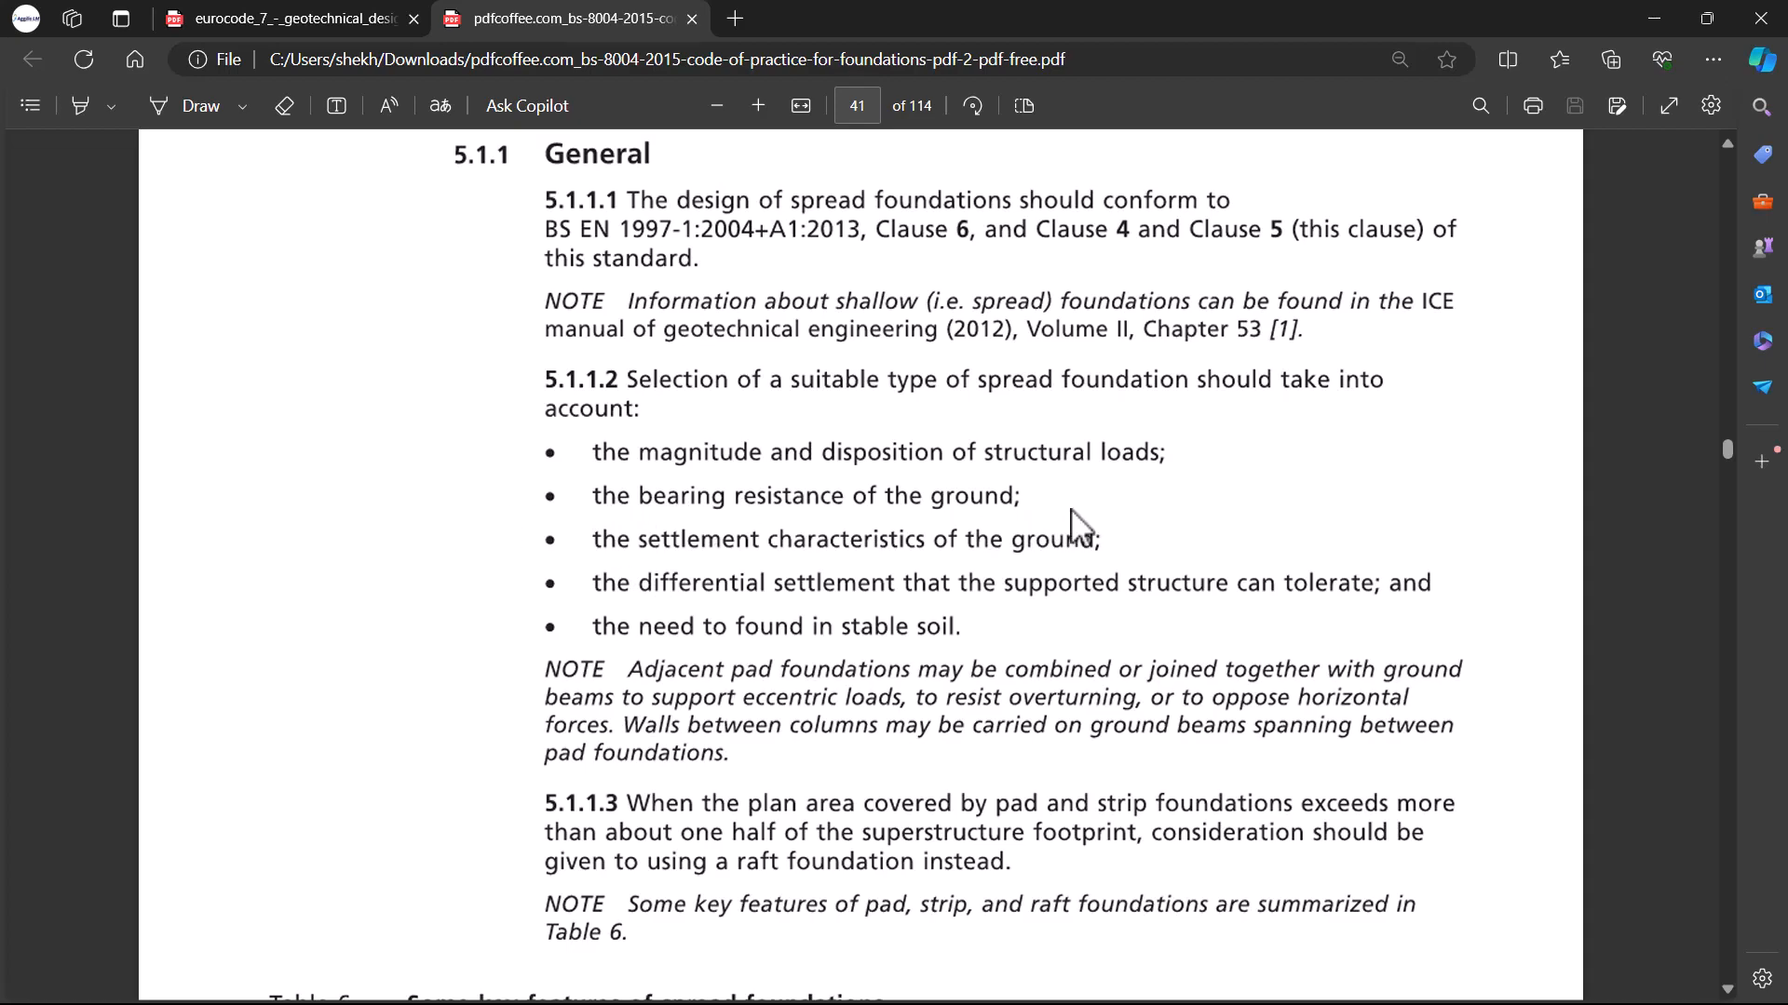
Step: Scroll back to the Terms and definitions section and review the undrained shear strength classes of fine soils
{"action": "scroll", "coordinate": [1074, 559], "scroll_direction": "up", "scroll_amount": 20}
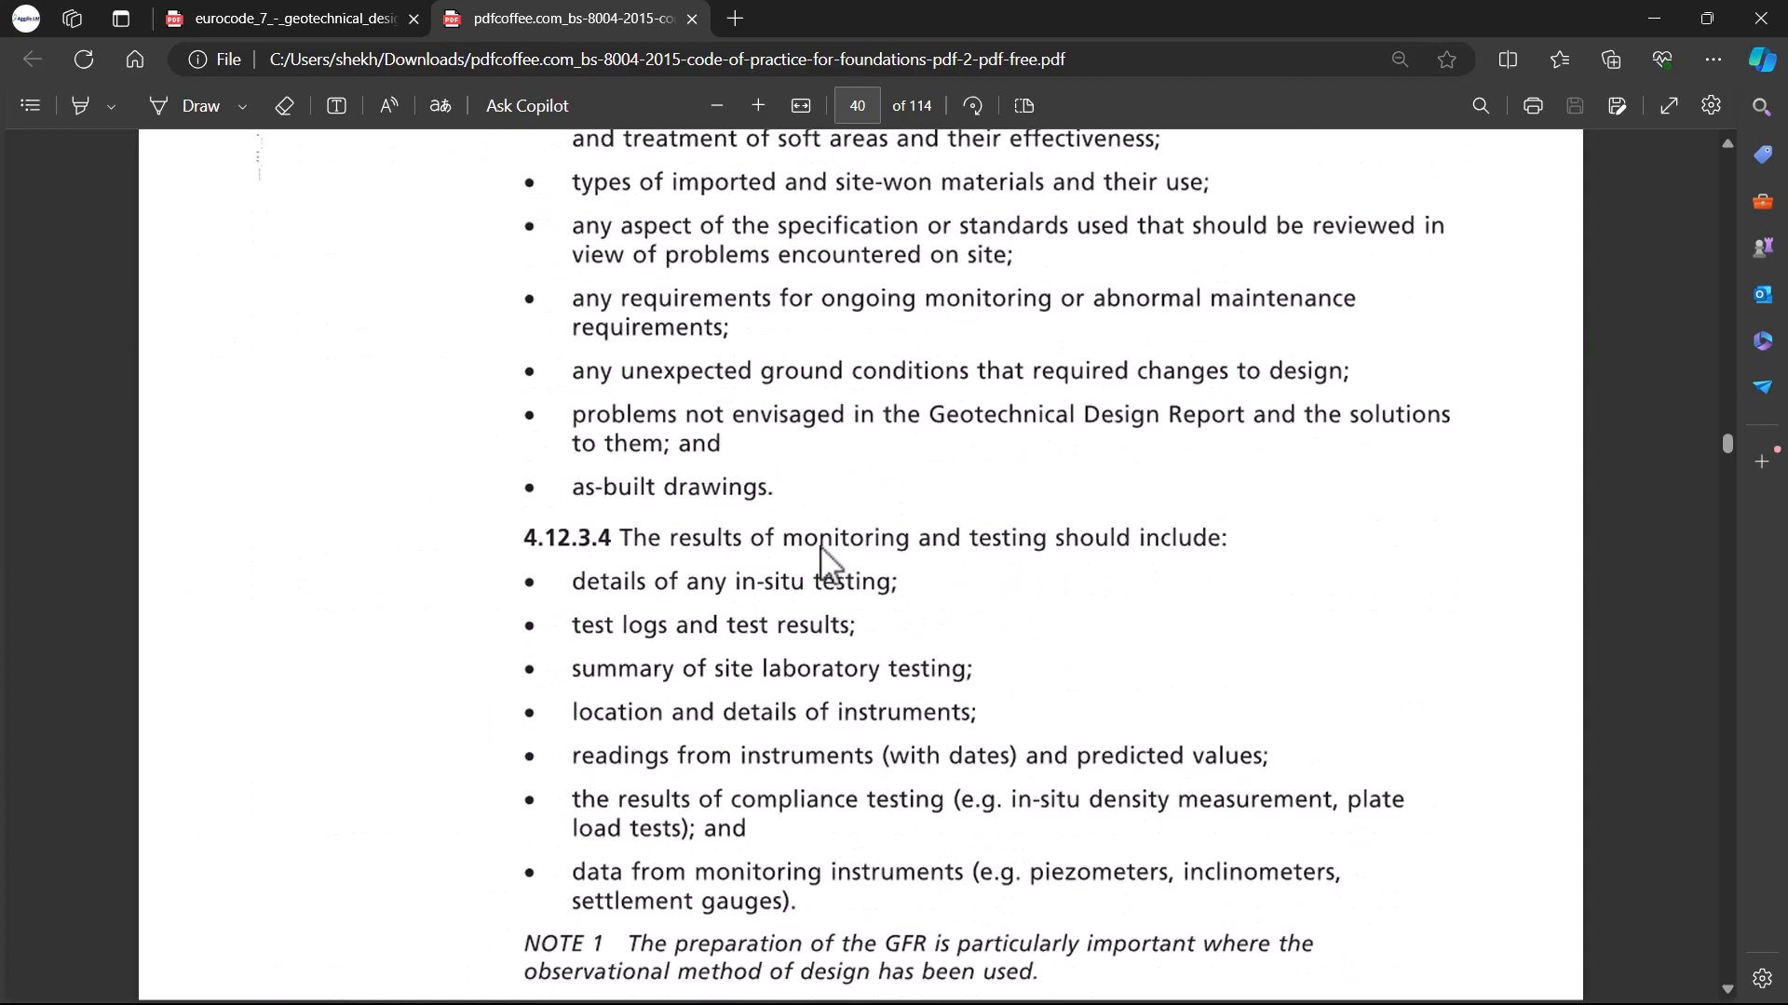
{"action": "scroll", "coordinate": [1160, 600], "scroll_direction": "up", "scroll_amount": 5}
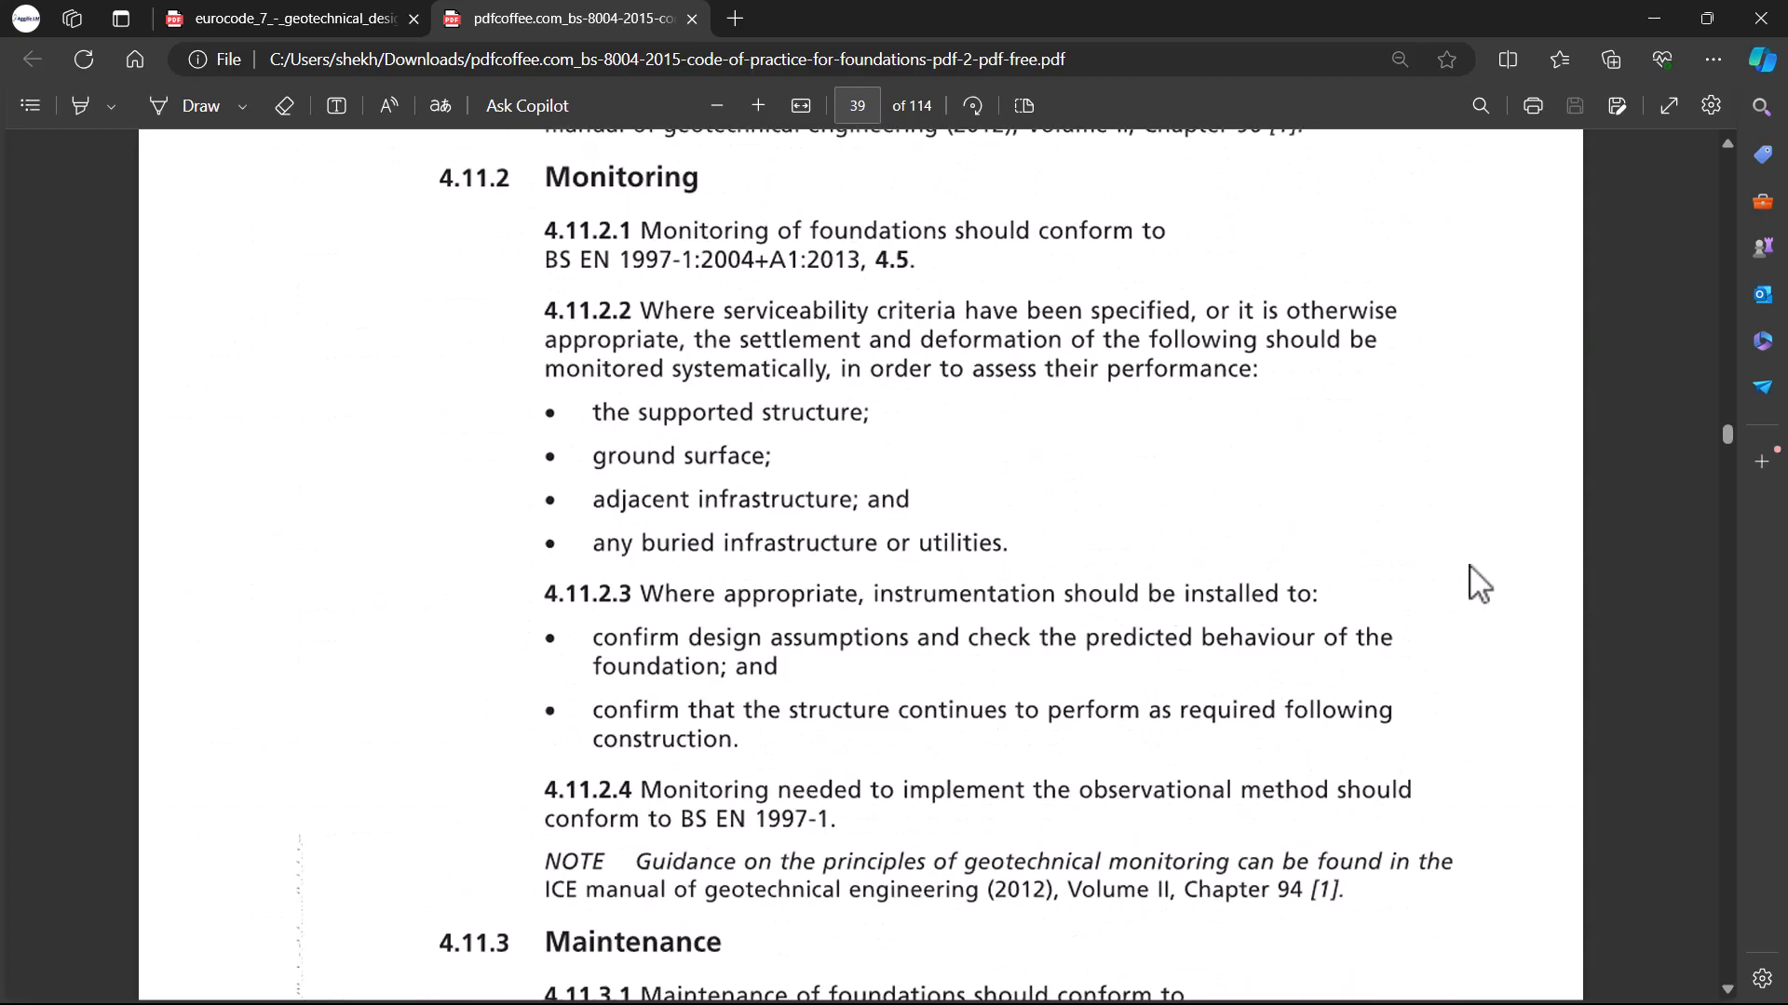
{"action": "scroll", "coordinate": [1477, 578], "scroll_direction": "up", "scroll_amount": 10}
{"action": "left_click_drag", "start_coordinate": [1727, 430], "coordinate": [1721, 287]}
{"action": "scroll", "coordinate": [1176, 487], "scroll_direction": "up", "scroll_amount": 15}
{"action": "scroll", "coordinate": [944, 458], "scroll_direction": "up", "scroll_amount": 20}
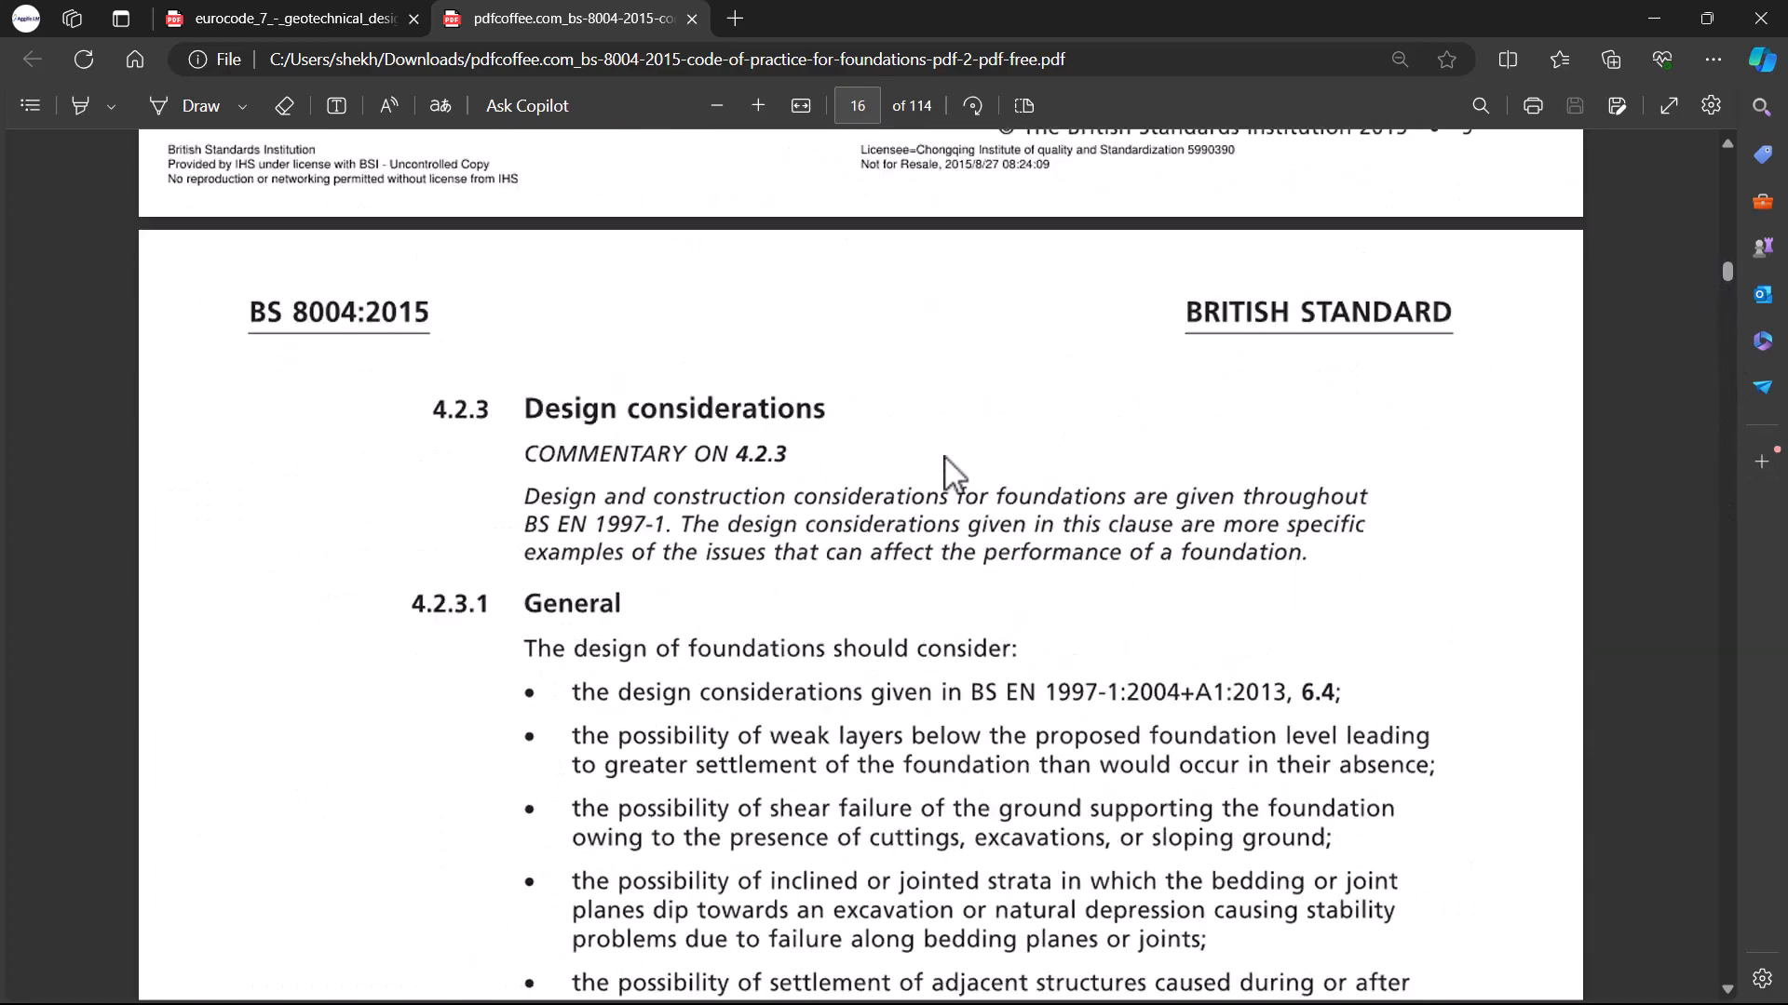
{"action": "scroll", "coordinate": [944, 458], "scroll_direction": "up", "scroll_amount": 20}
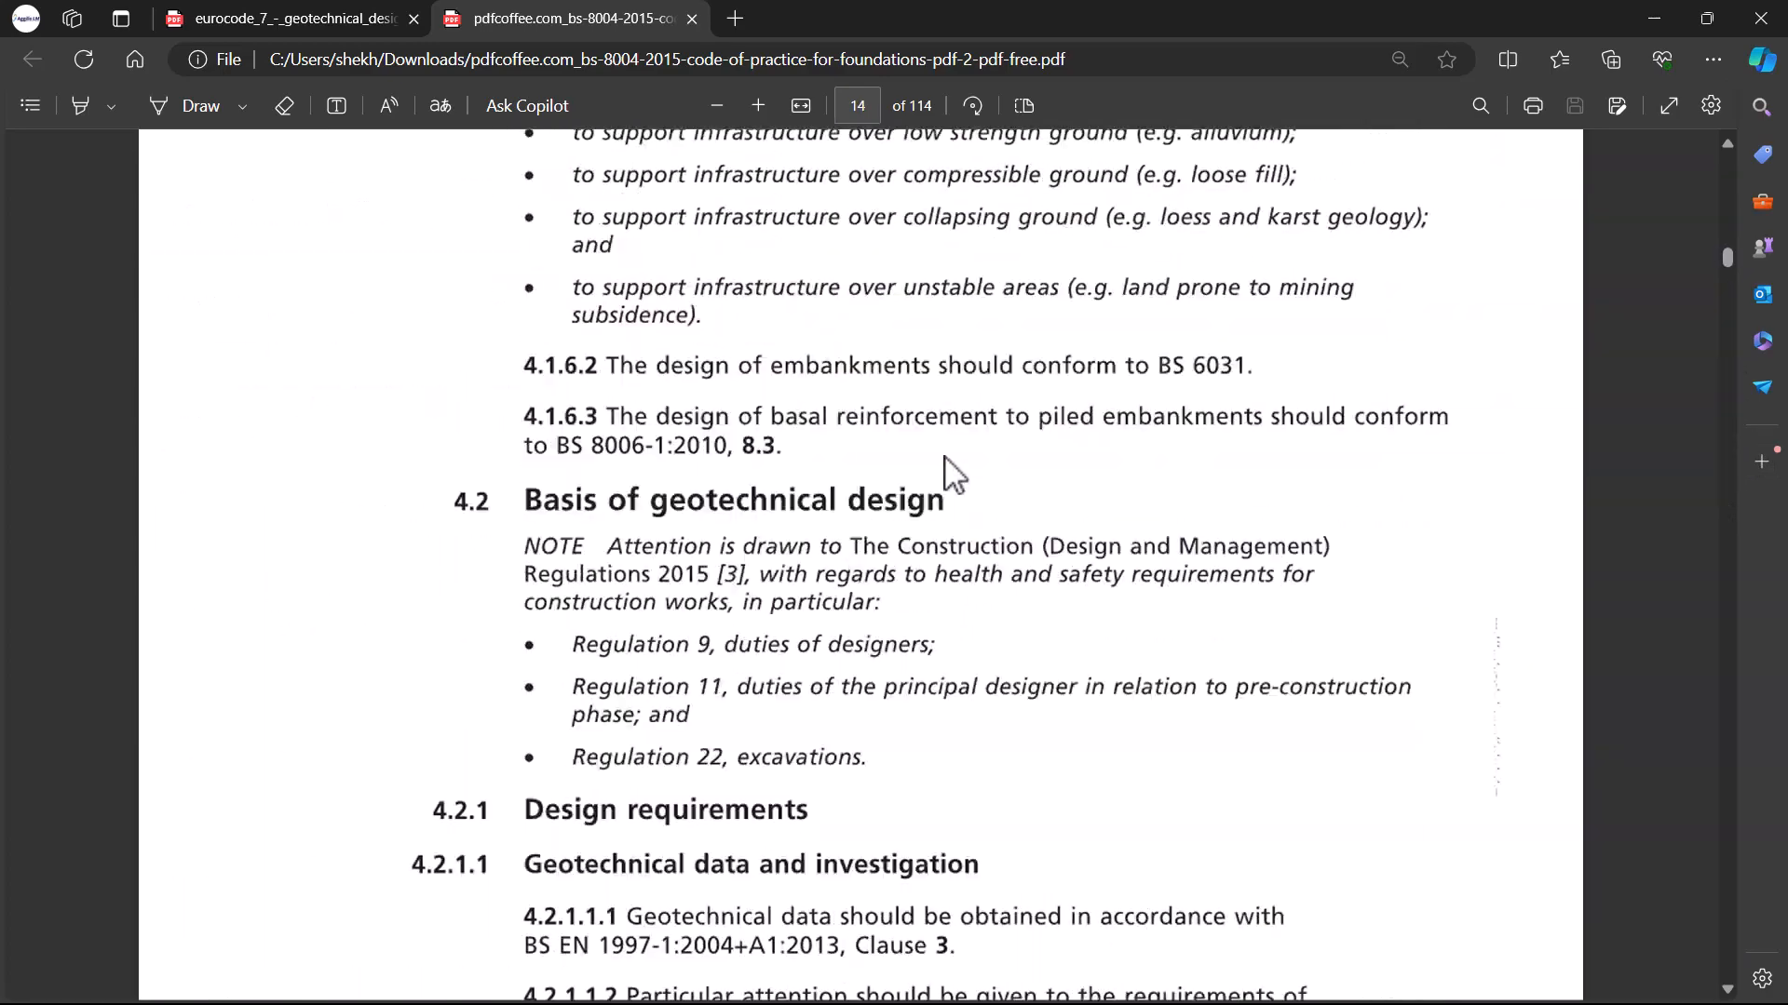
{"action": "scroll", "coordinate": [901, 451], "scroll_direction": "up", "scroll_amount": 20}
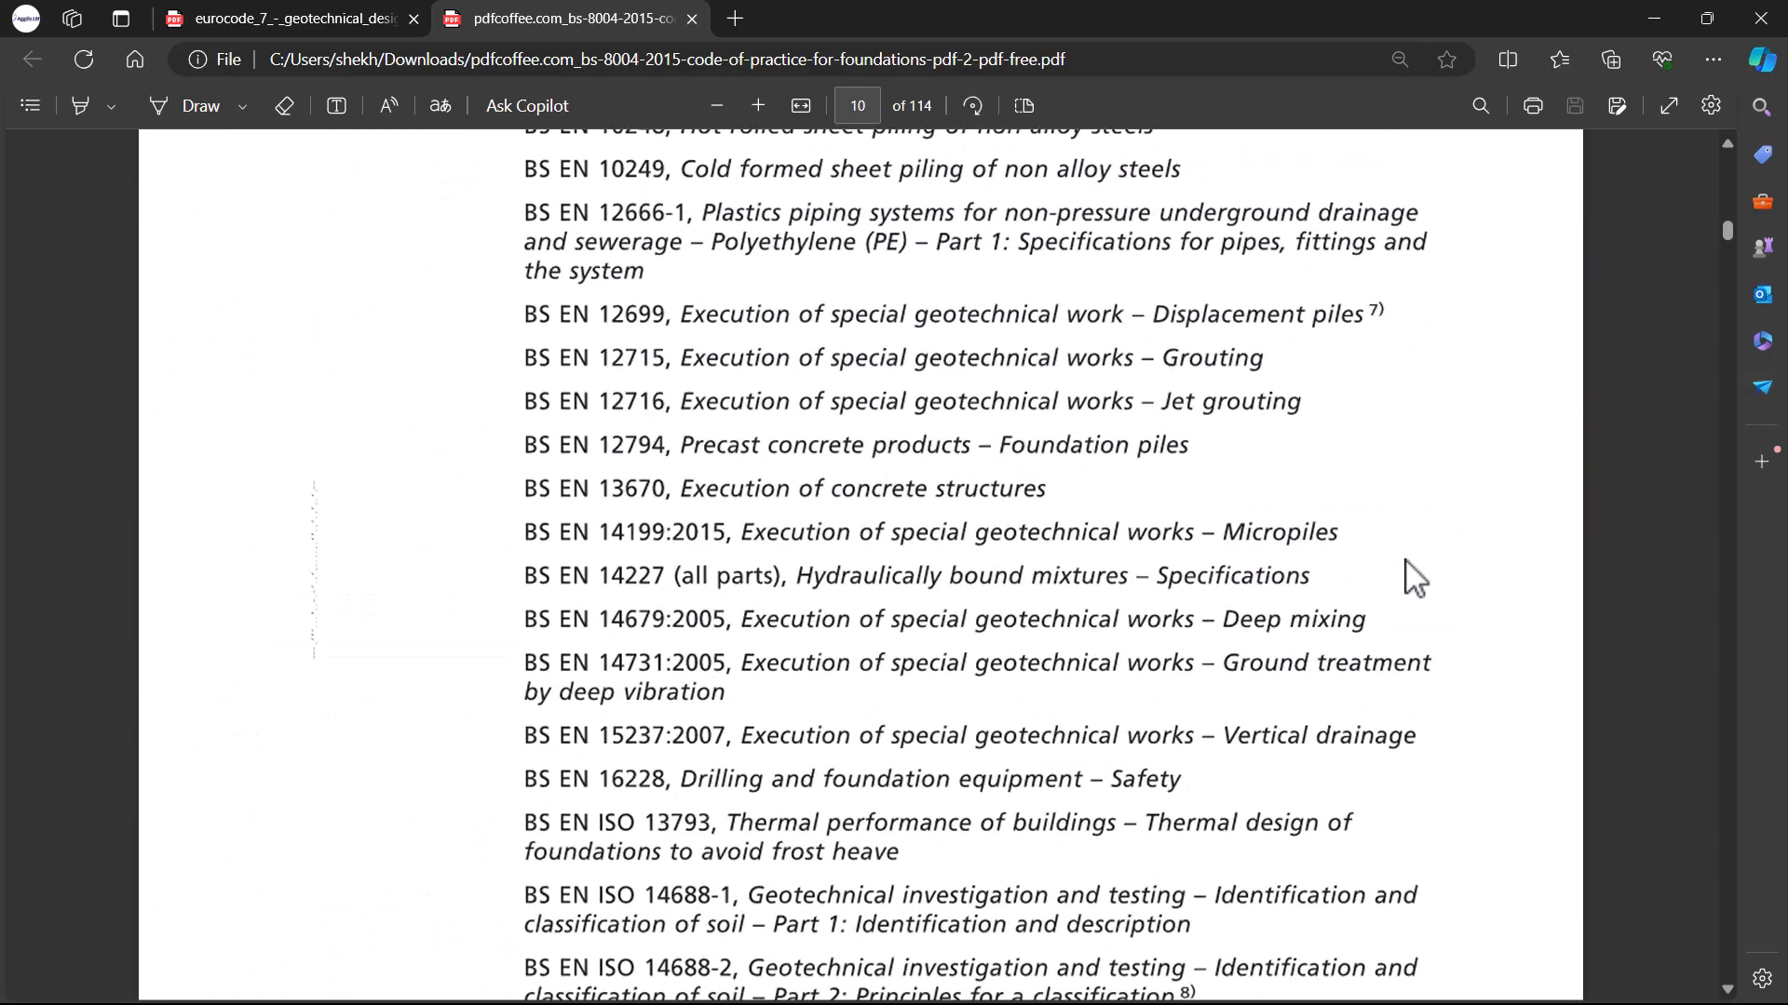
{"action": "scroll", "coordinate": [631, 710], "scroll_direction": "down", "scroll_amount": 20}
{"action": "scroll", "coordinate": [818, 827], "scroll_direction": "up", "scroll_amount": 10}
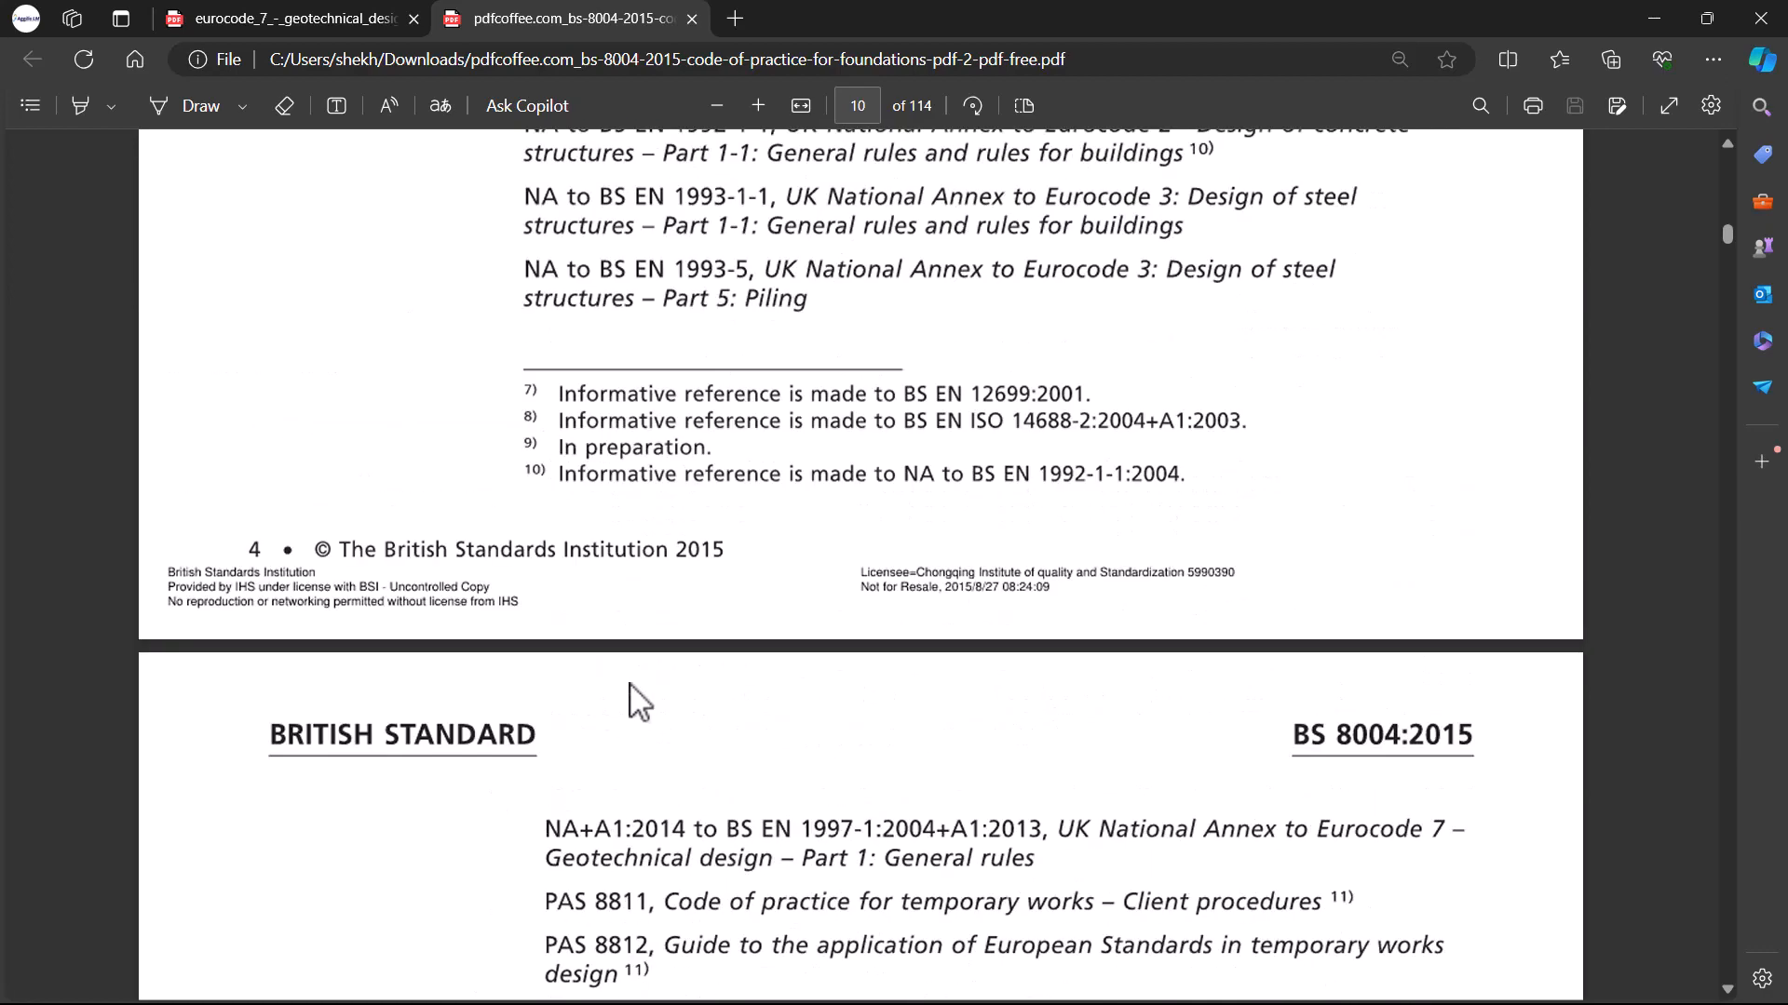
{"action": "scroll", "coordinate": [631, 700], "scroll_direction": "down", "scroll_amount": 15}
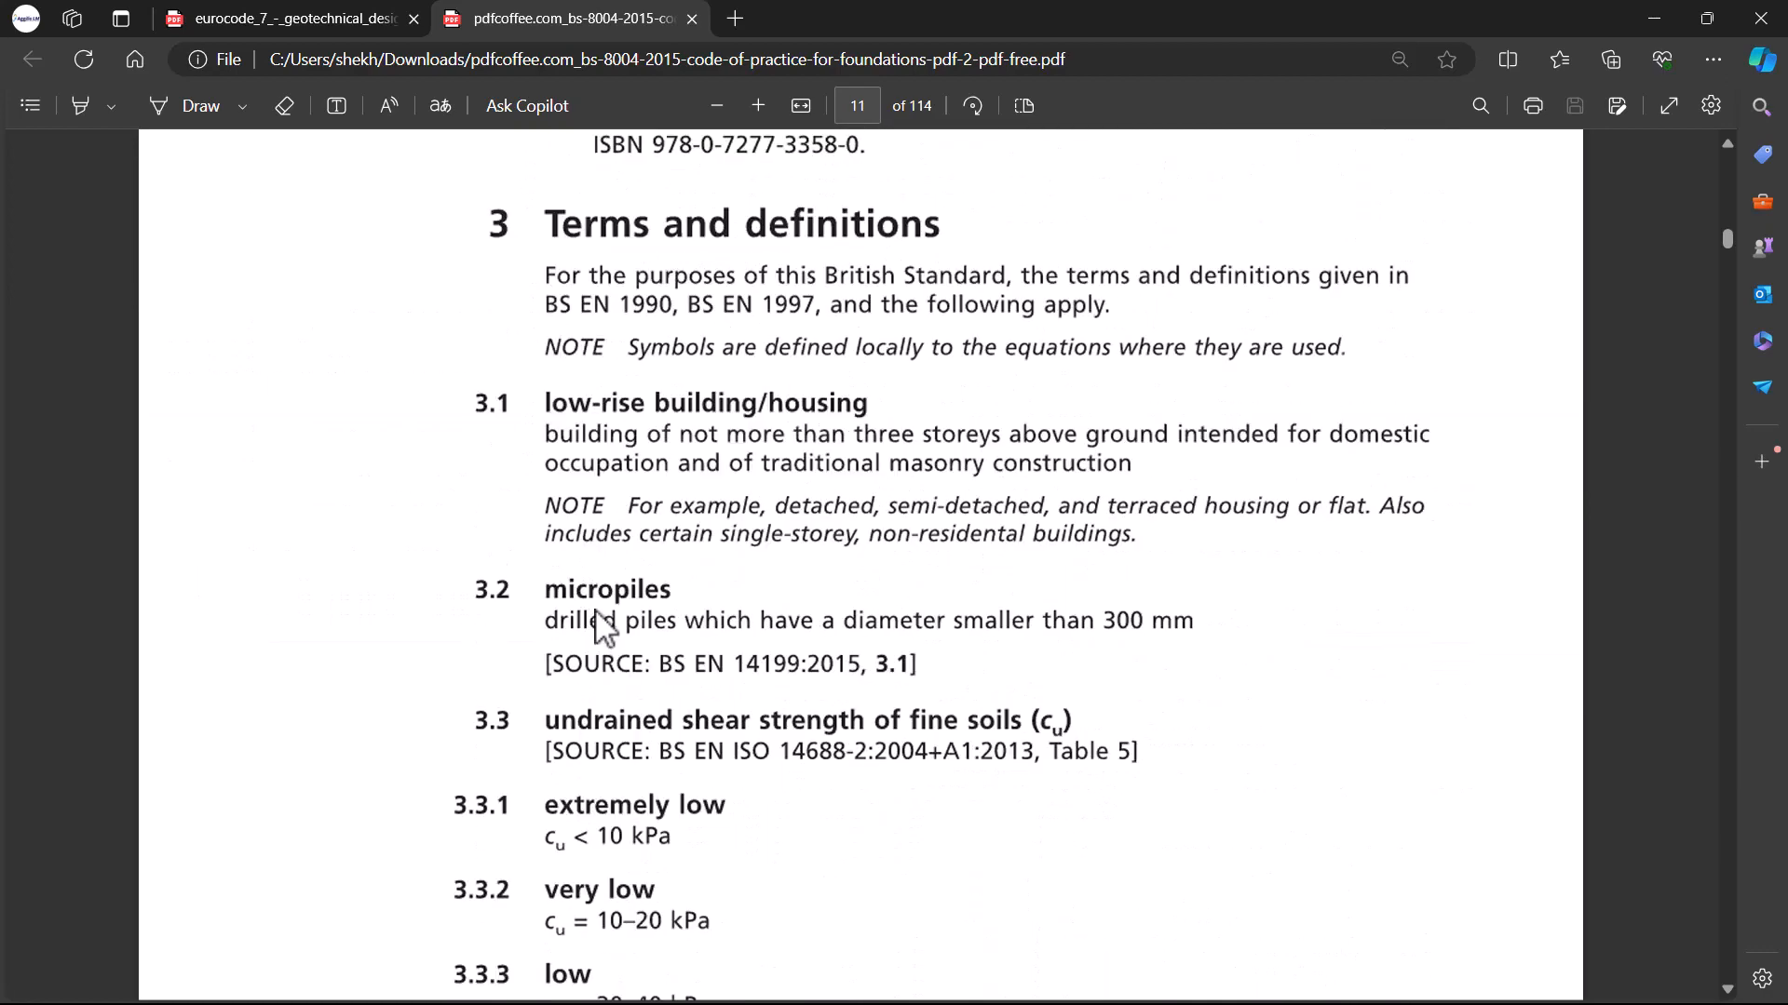
{"action": "scroll", "coordinate": [601, 626], "scroll_direction": "down", "scroll_amount": 6}
{"action": "scroll", "coordinate": [555, 531], "scroll_direction": "up", "scroll_amount": 4}
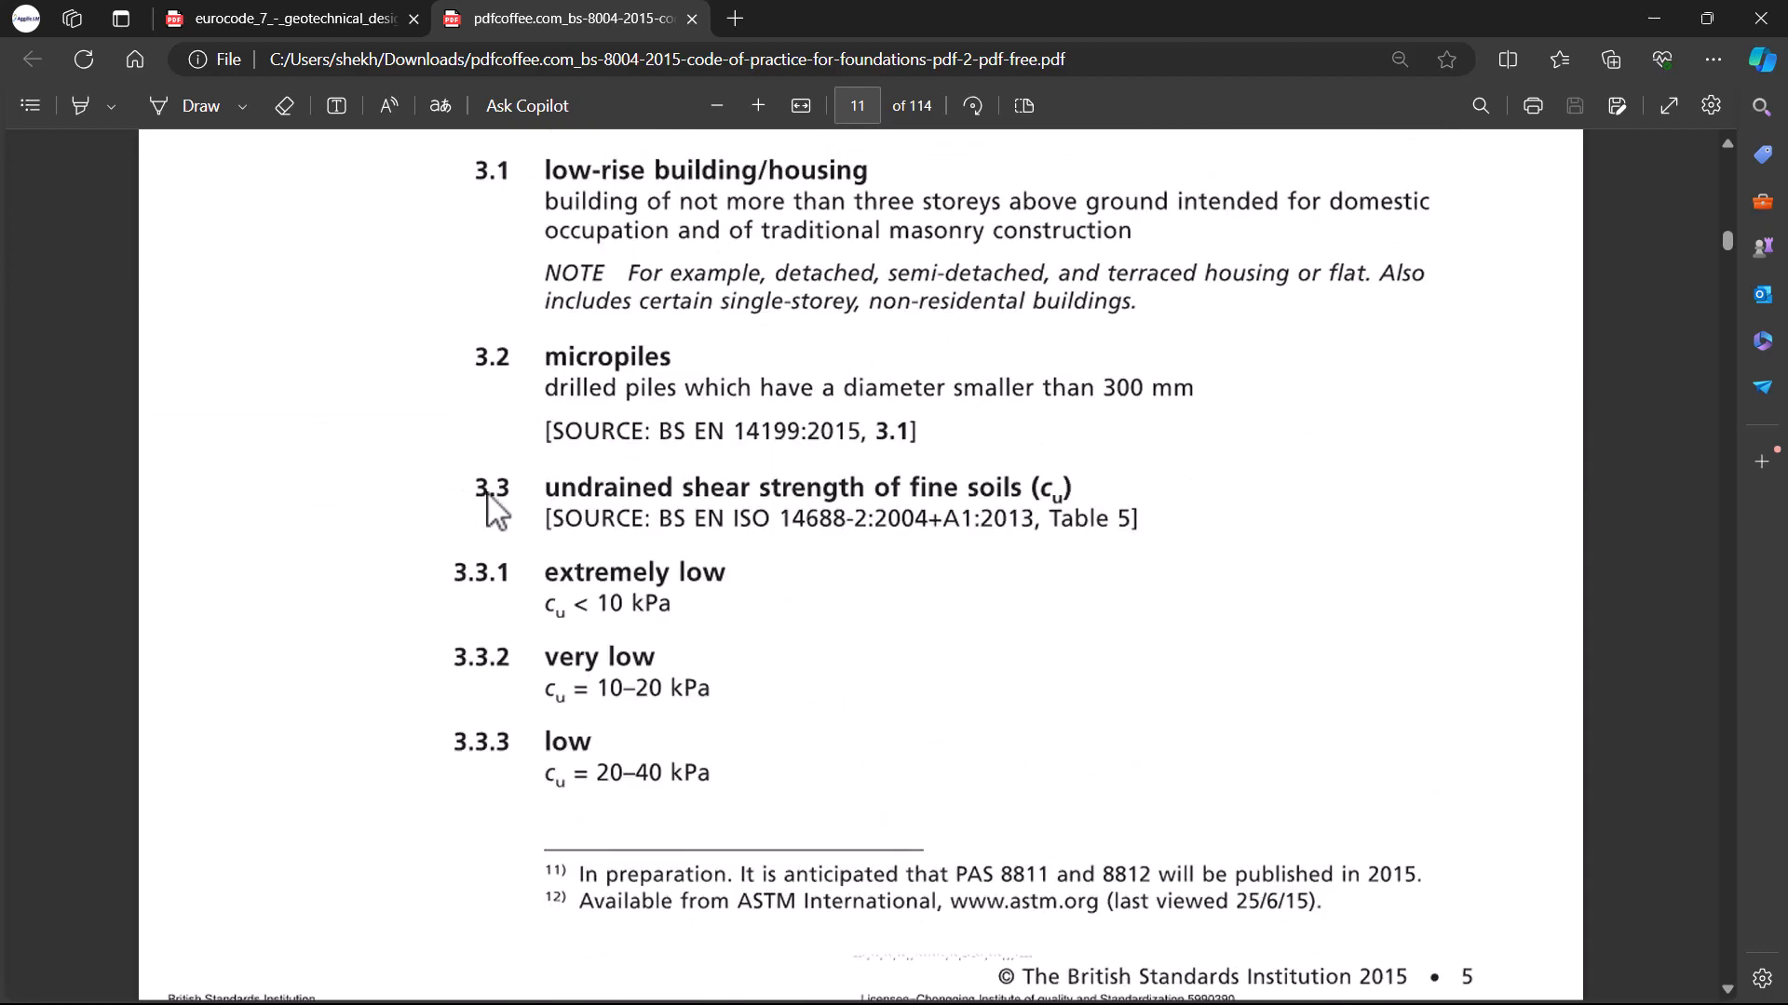
{"action": "scroll", "coordinate": [488, 498], "scroll_direction": "down", "scroll_amount": 2}
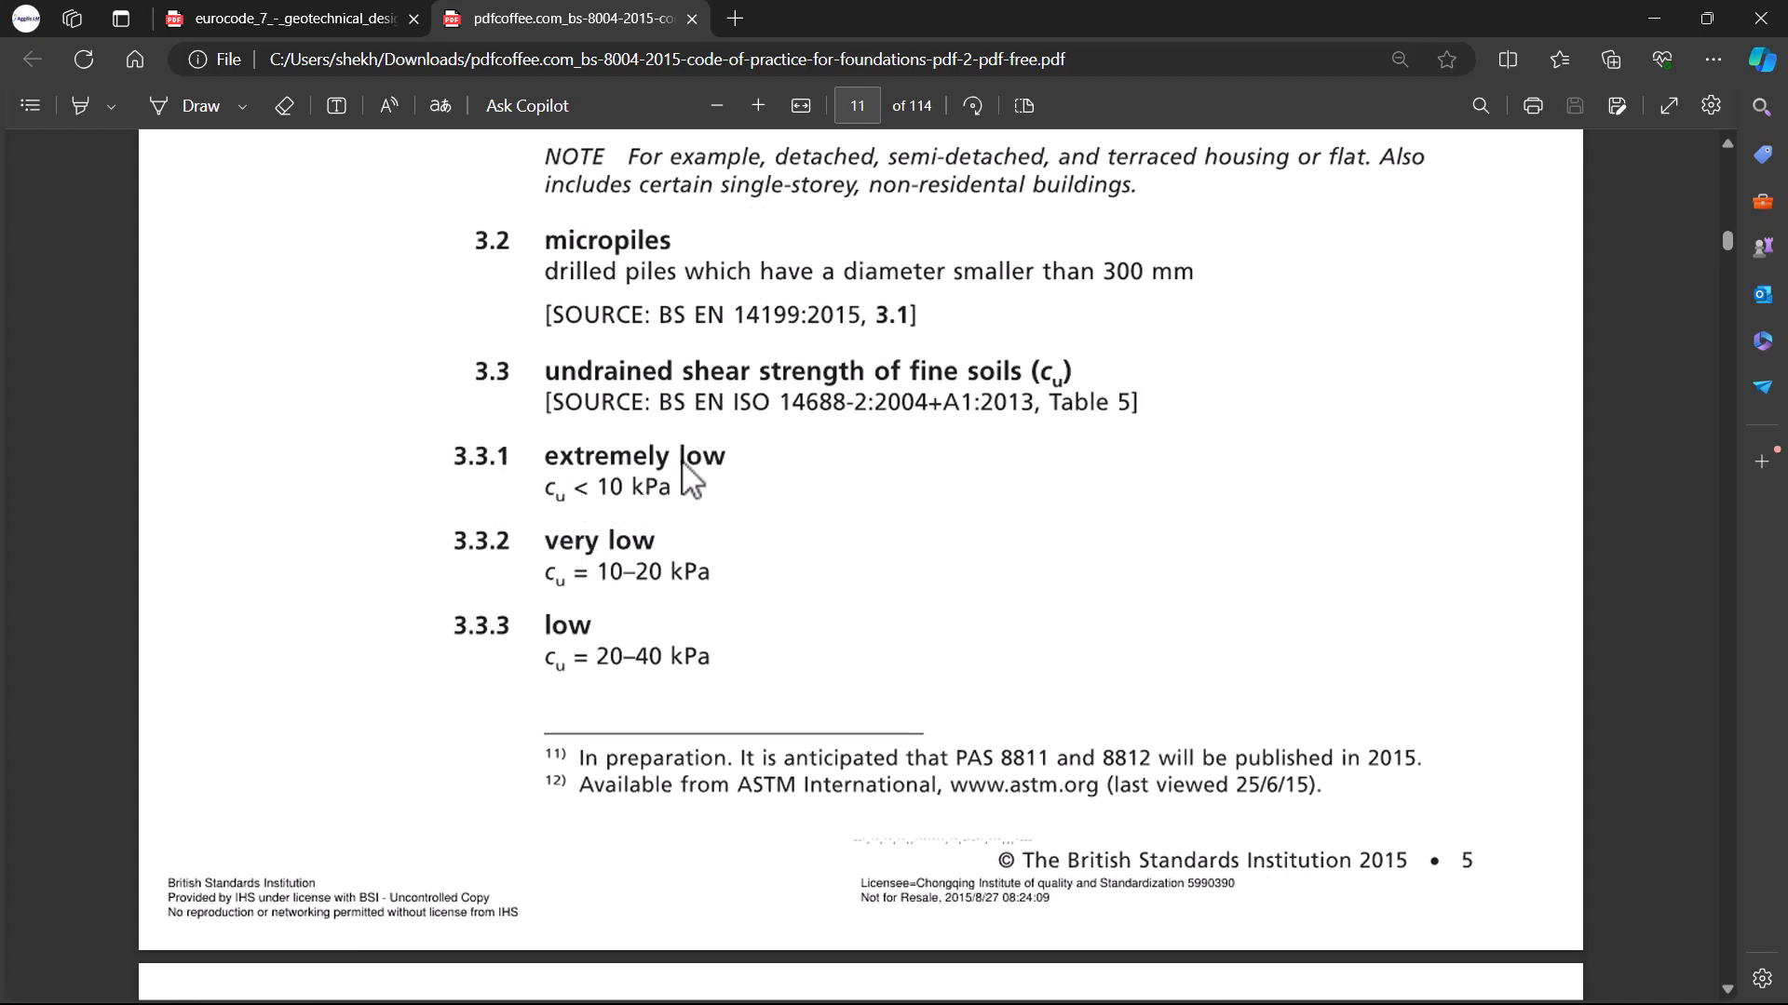
{"action": "scroll", "coordinate": [570, 503], "scroll_direction": "down", "scroll_amount": 2}
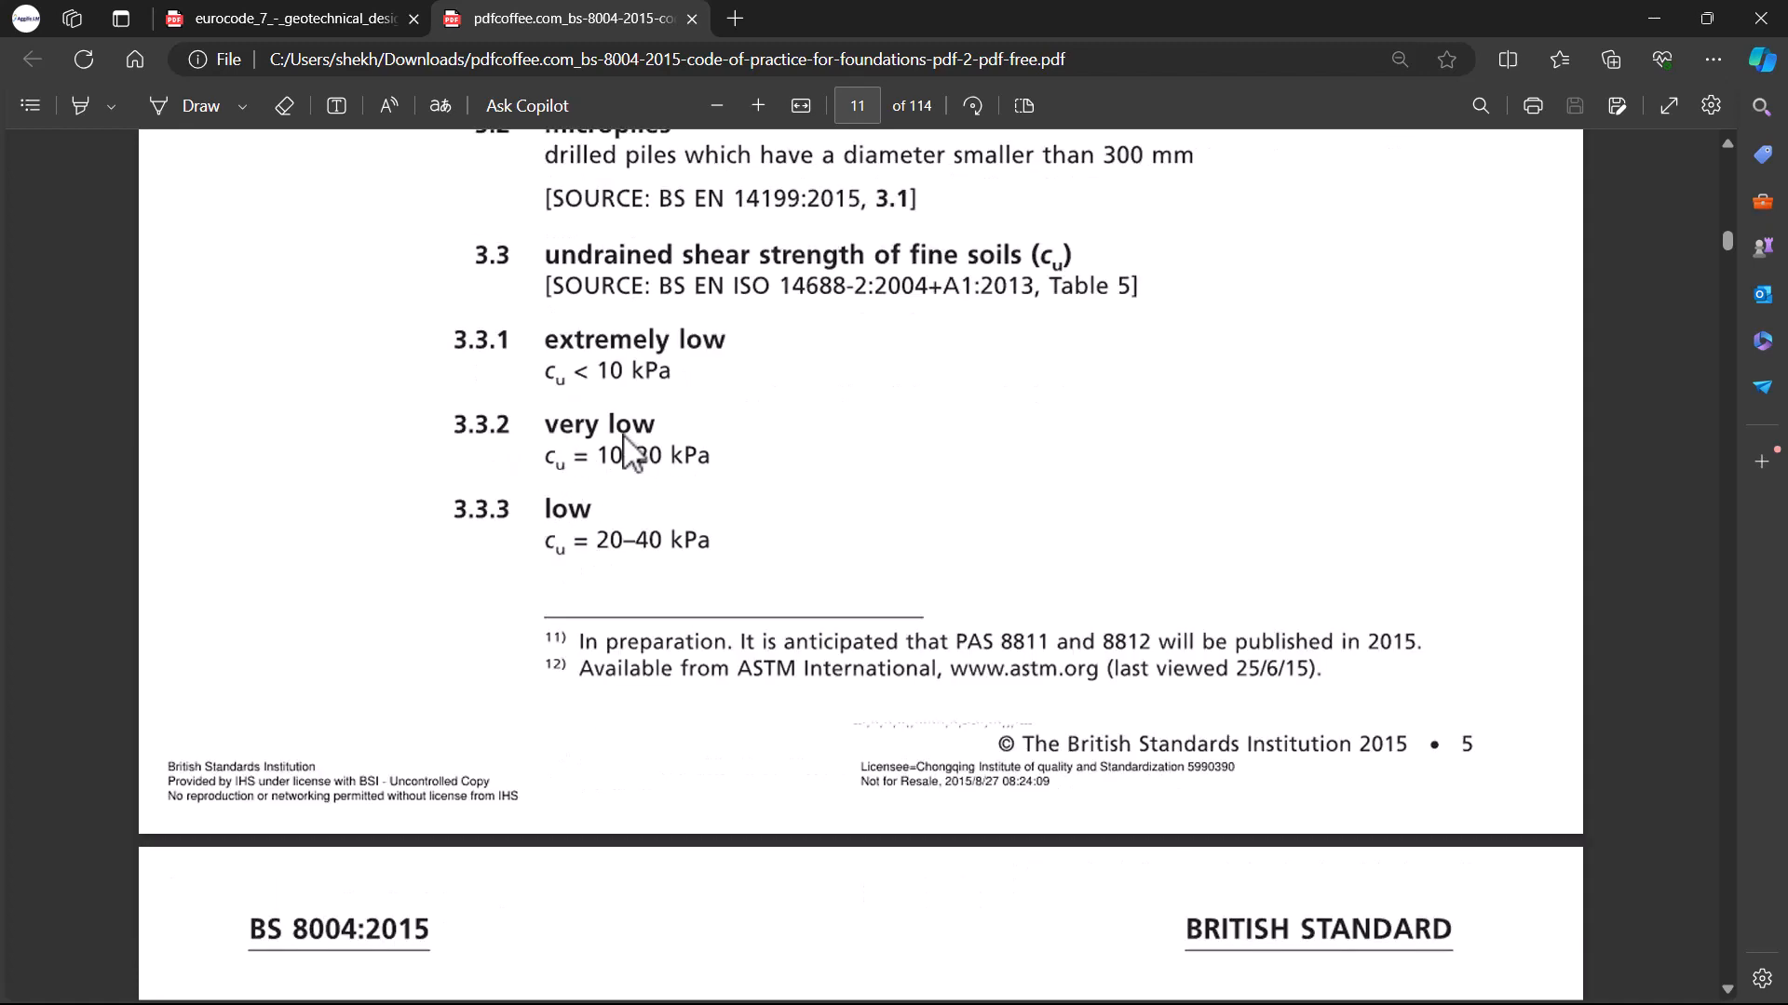
{"action": "scroll", "coordinate": [684, 487], "scroll_direction": "down", "scroll_amount": 10}
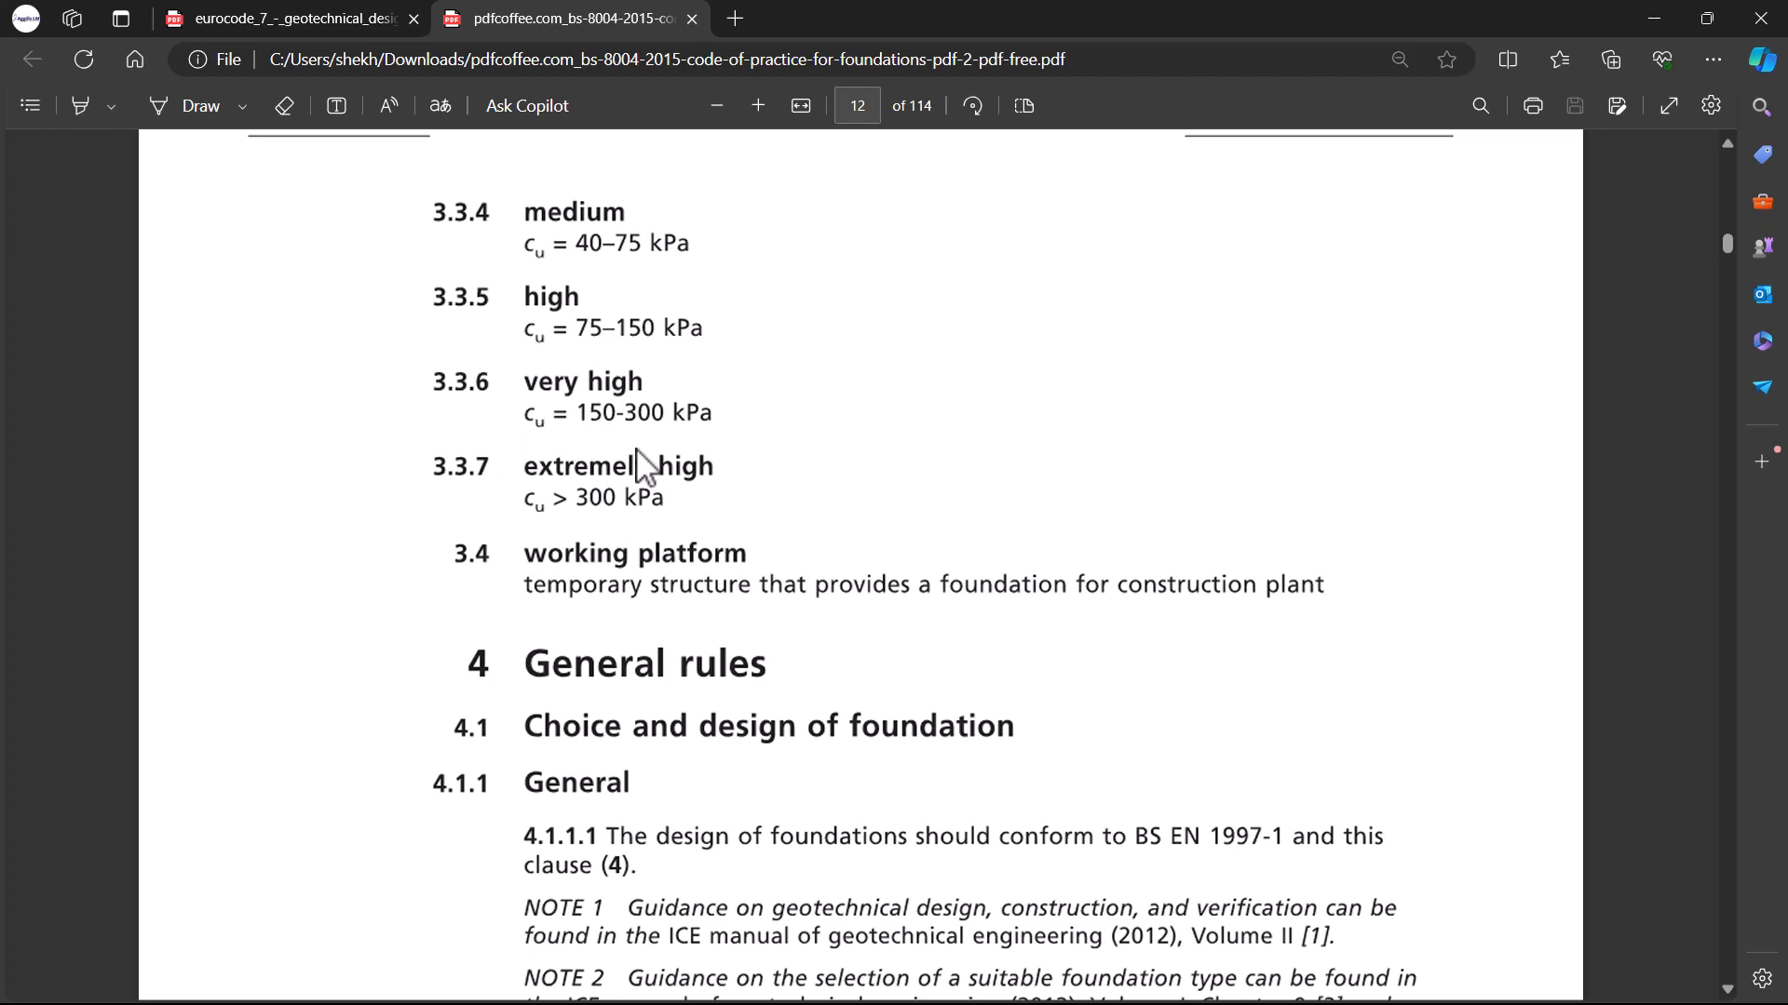
Step: Review clause 4.1.2 on spread foundations and the design situations where they are suitable
{"action": "scroll", "coordinate": [642, 466], "scroll_direction": "down", "scroll_amount": 9}
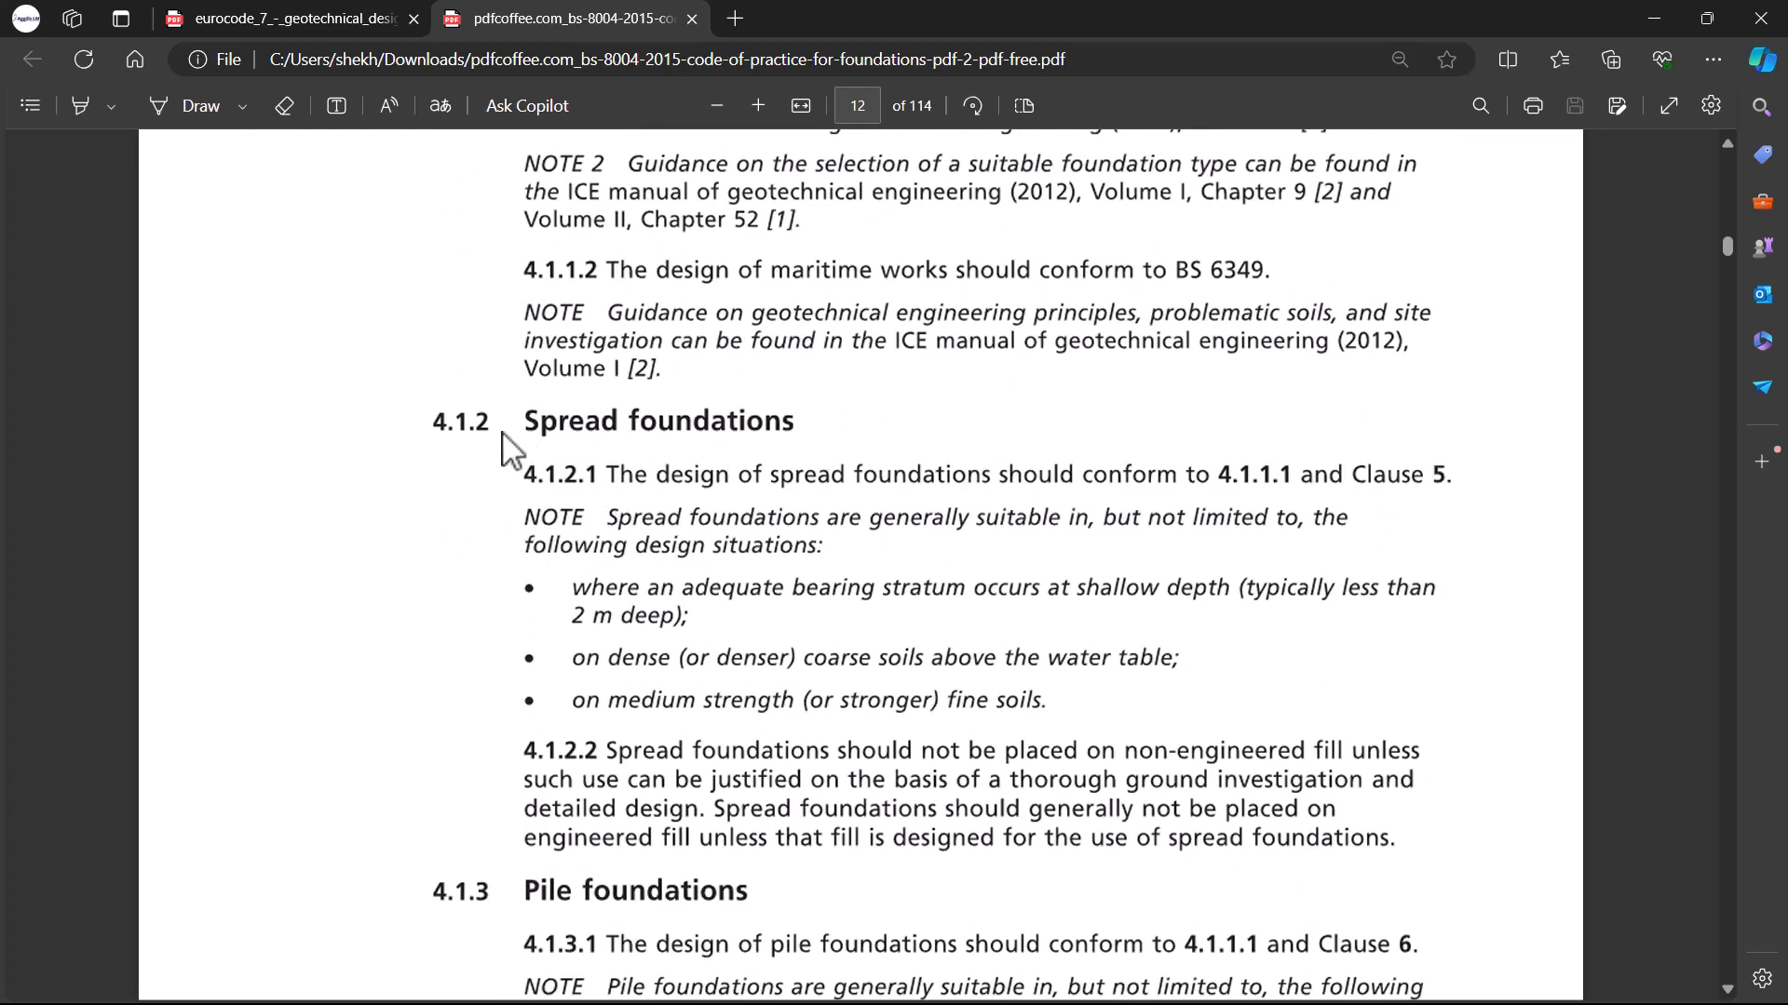
{"action": "scroll", "coordinate": [749, 491], "scroll_direction": "down", "scroll_amount": 2}
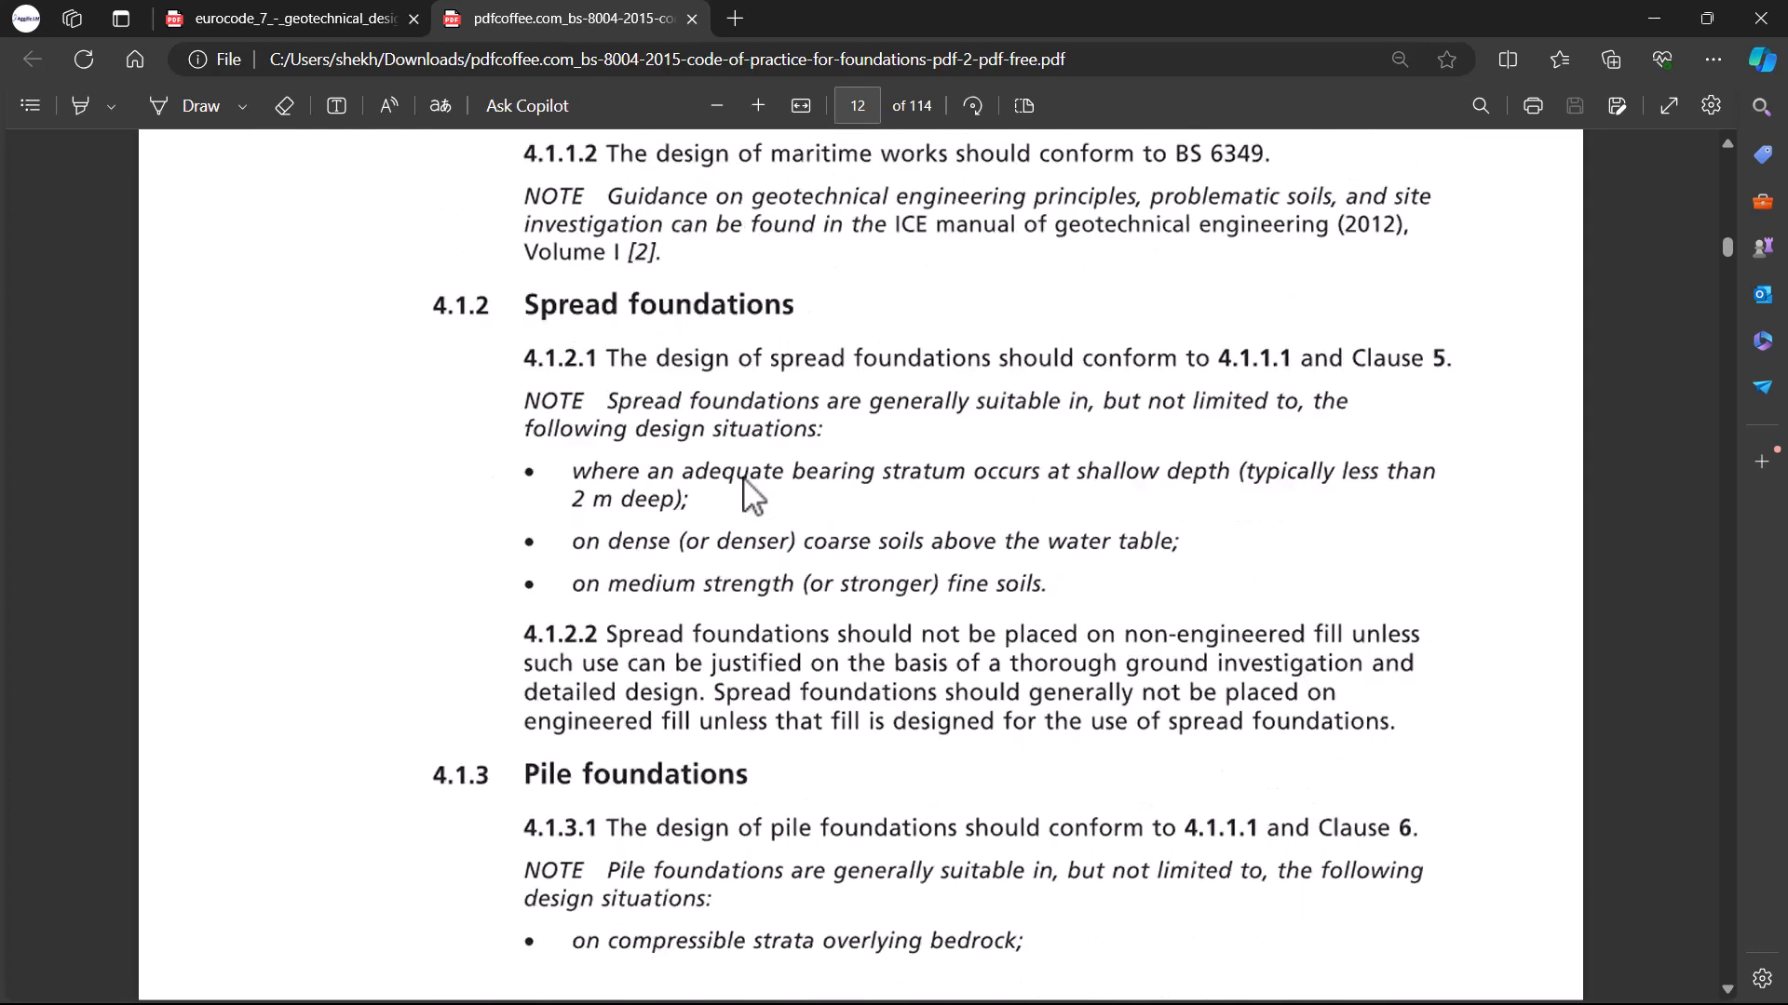
{"action": "scroll", "coordinate": [587, 466], "scroll_direction": "up", "scroll_amount": 2}
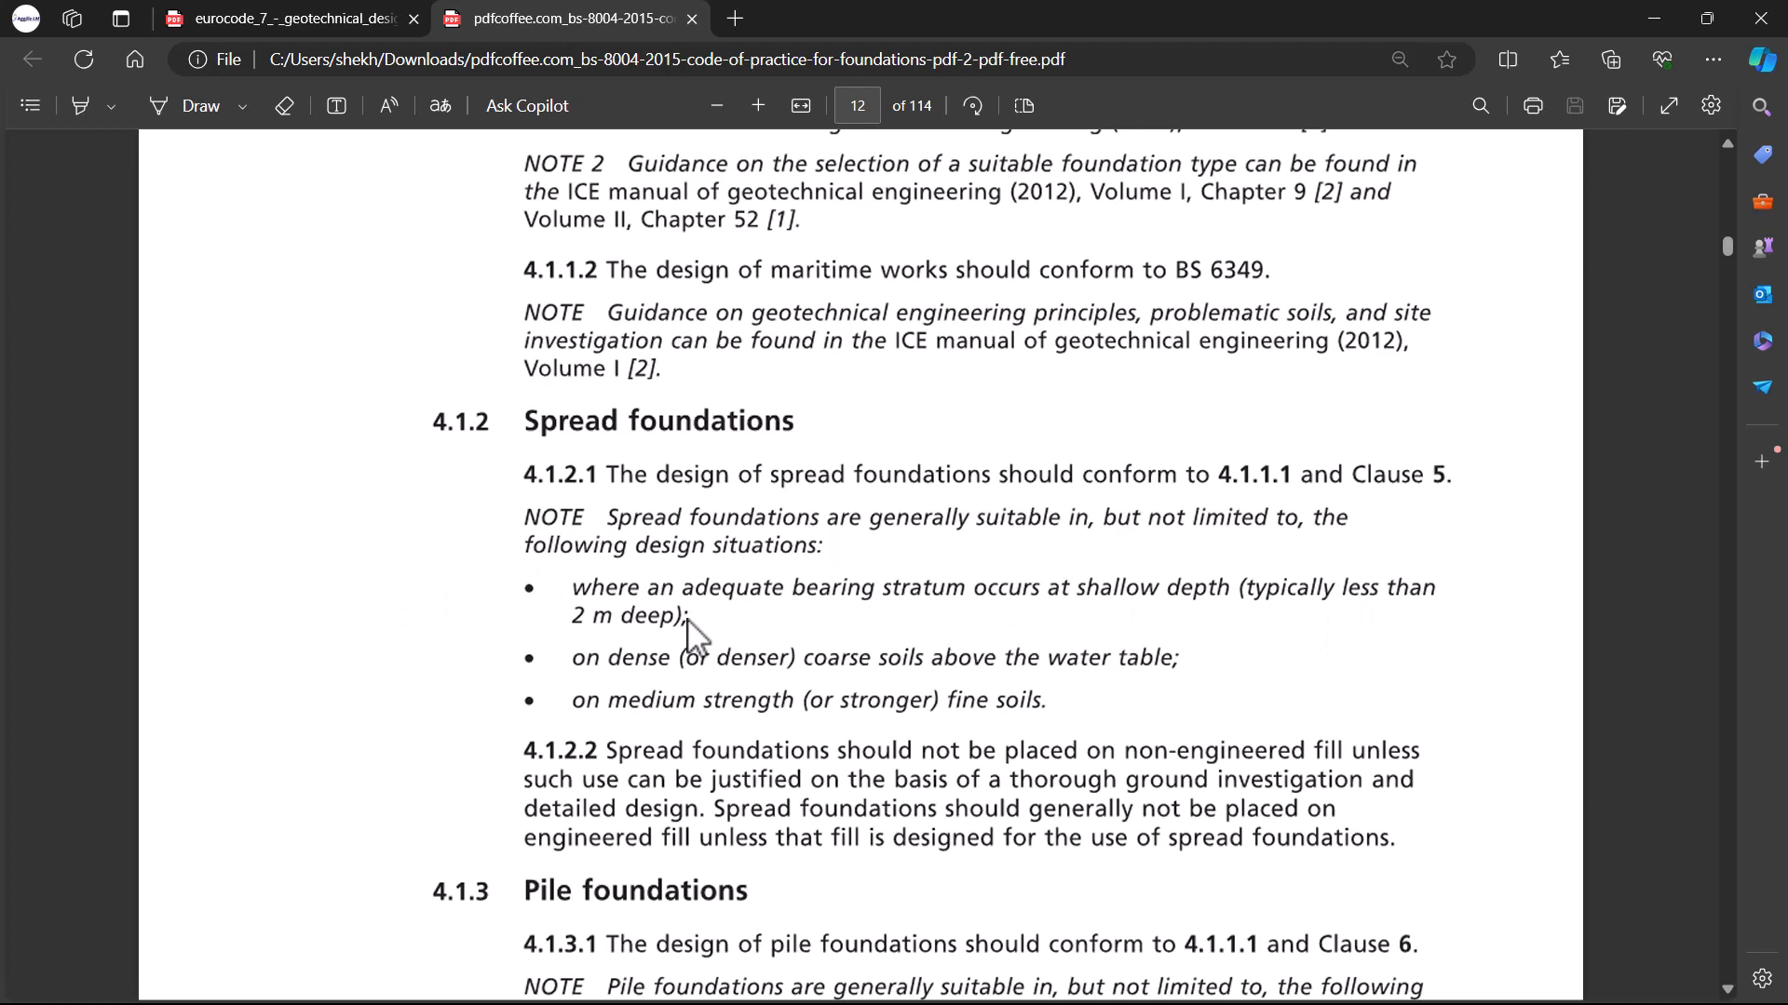
{"action": "scroll", "coordinate": [690, 630], "scroll_direction": "up", "scroll_amount": 10}
{"action": "scroll", "coordinate": [690, 630], "scroll_direction": "down", "scroll_amount": 1}
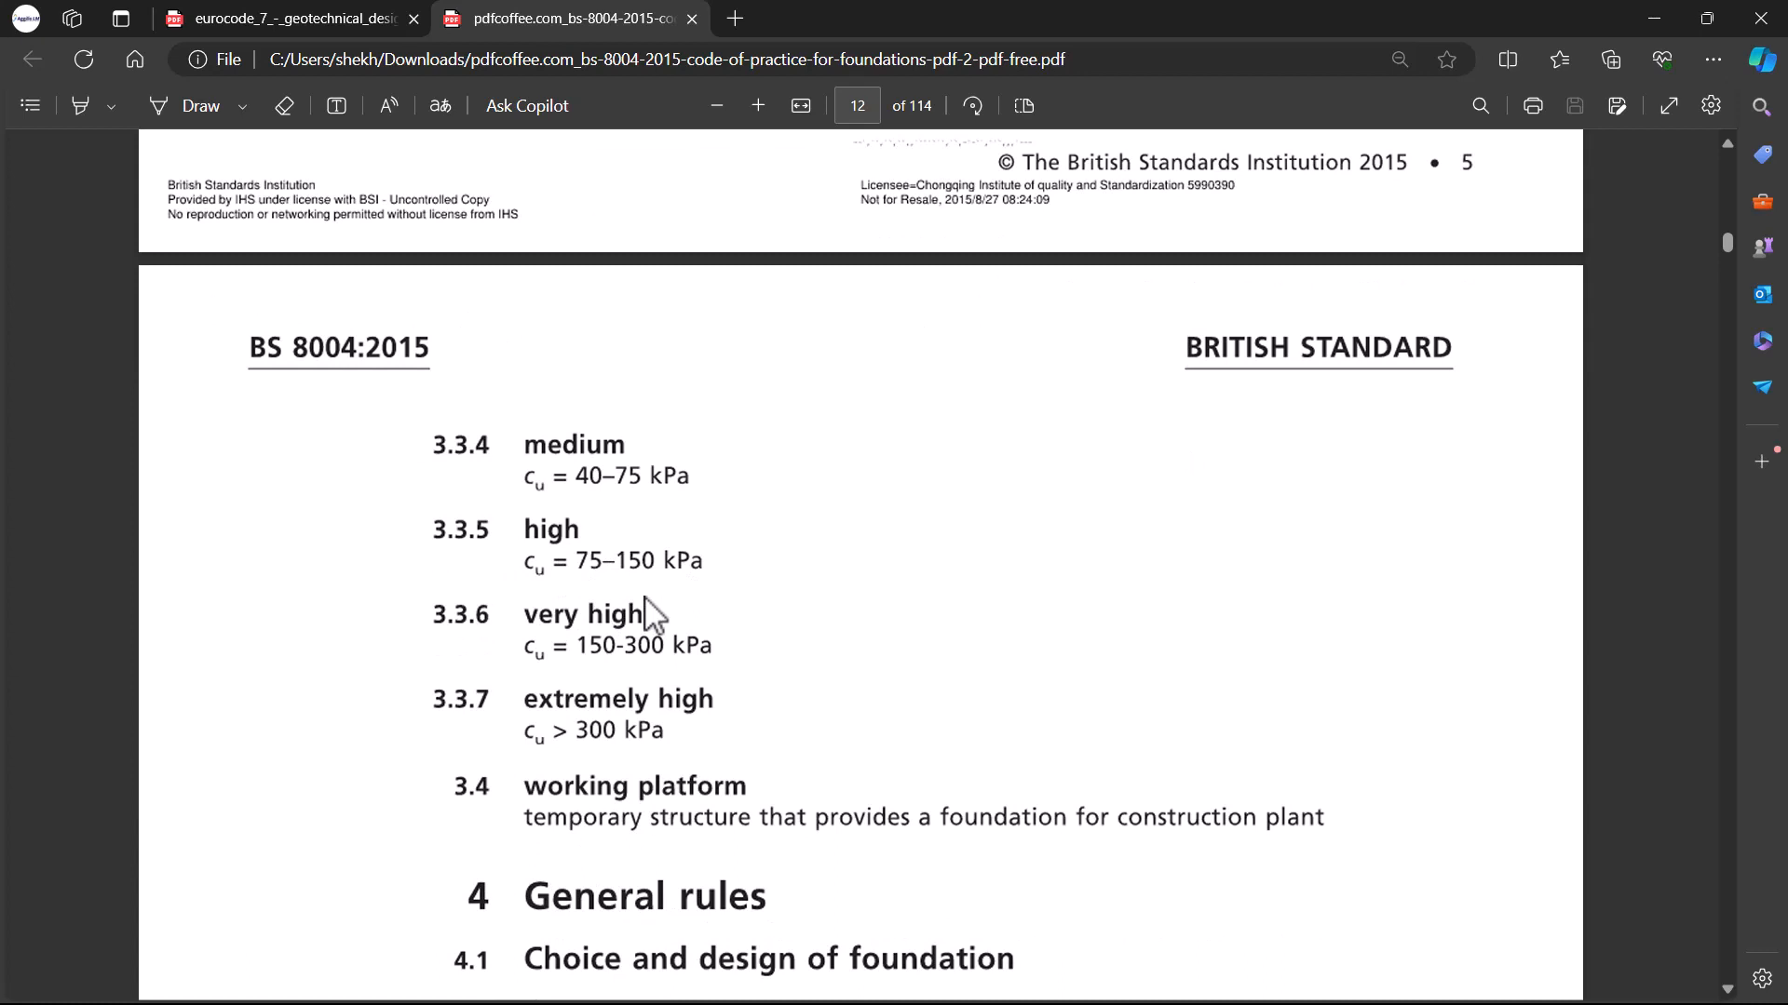
{"action": "scroll", "coordinate": [871, 530], "scroll_direction": "down", "scroll_amount": 3}
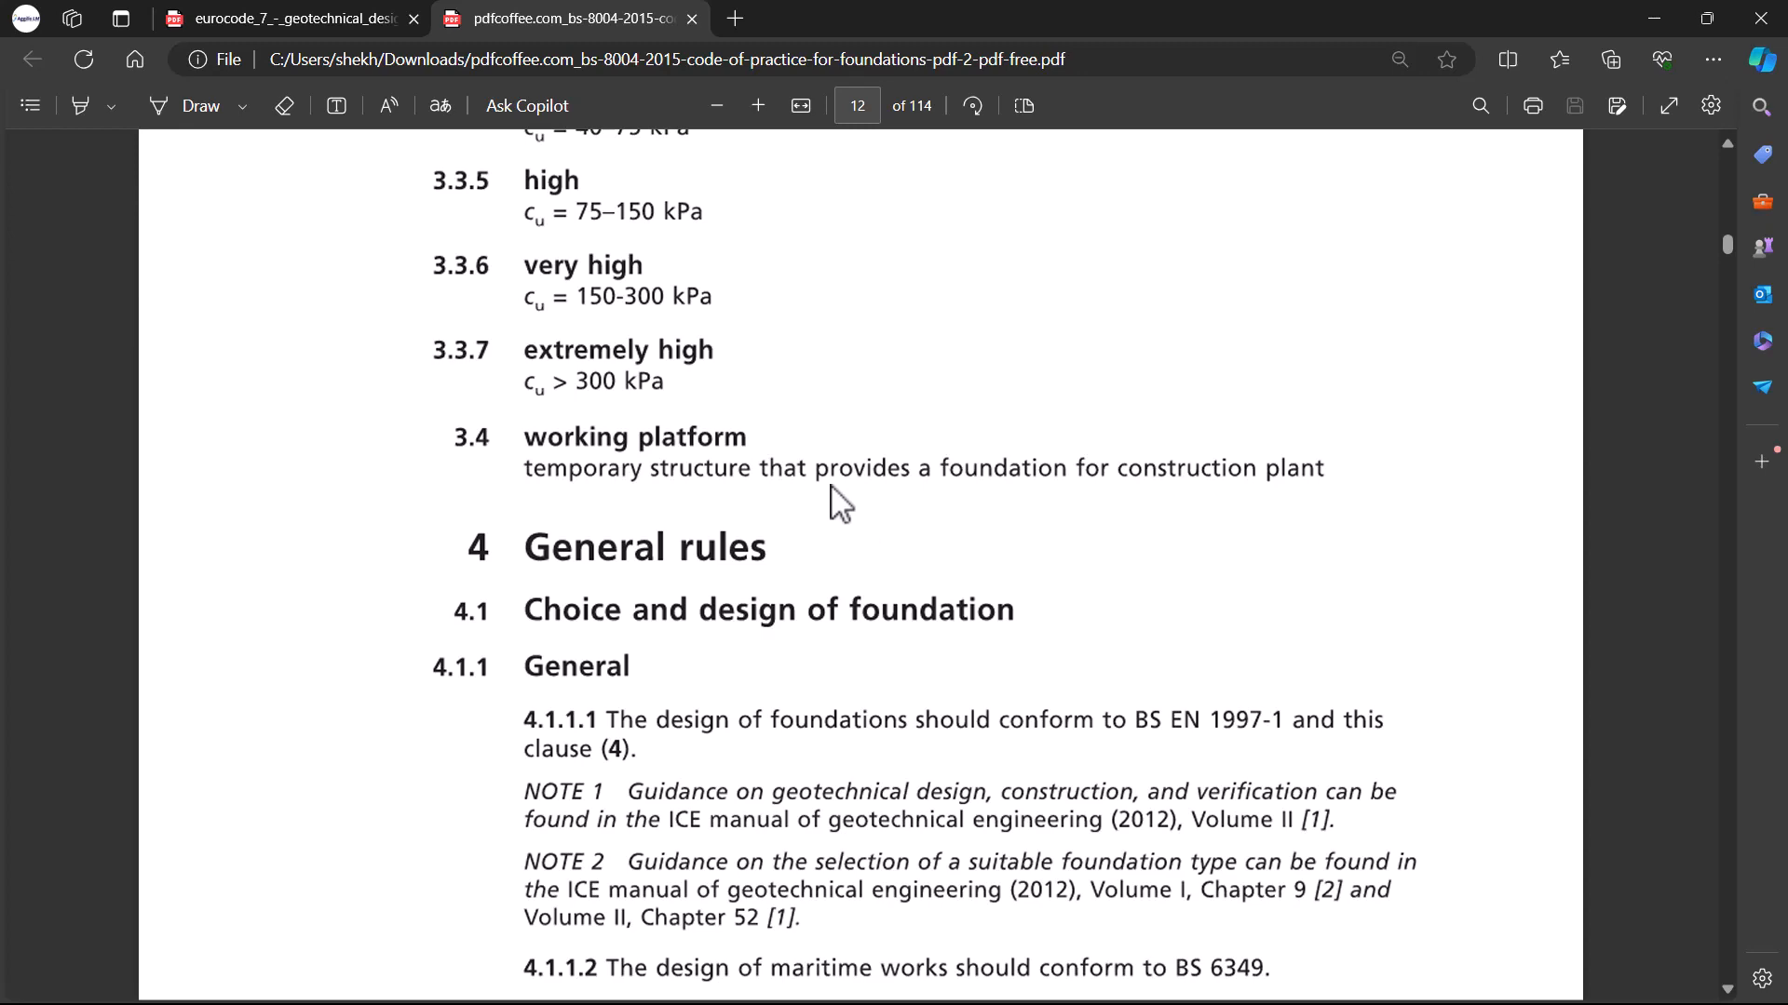
{"action": "scroll", "coordinate": [843, 498], "scroll_direction": "down", "scroll_amount": 8}
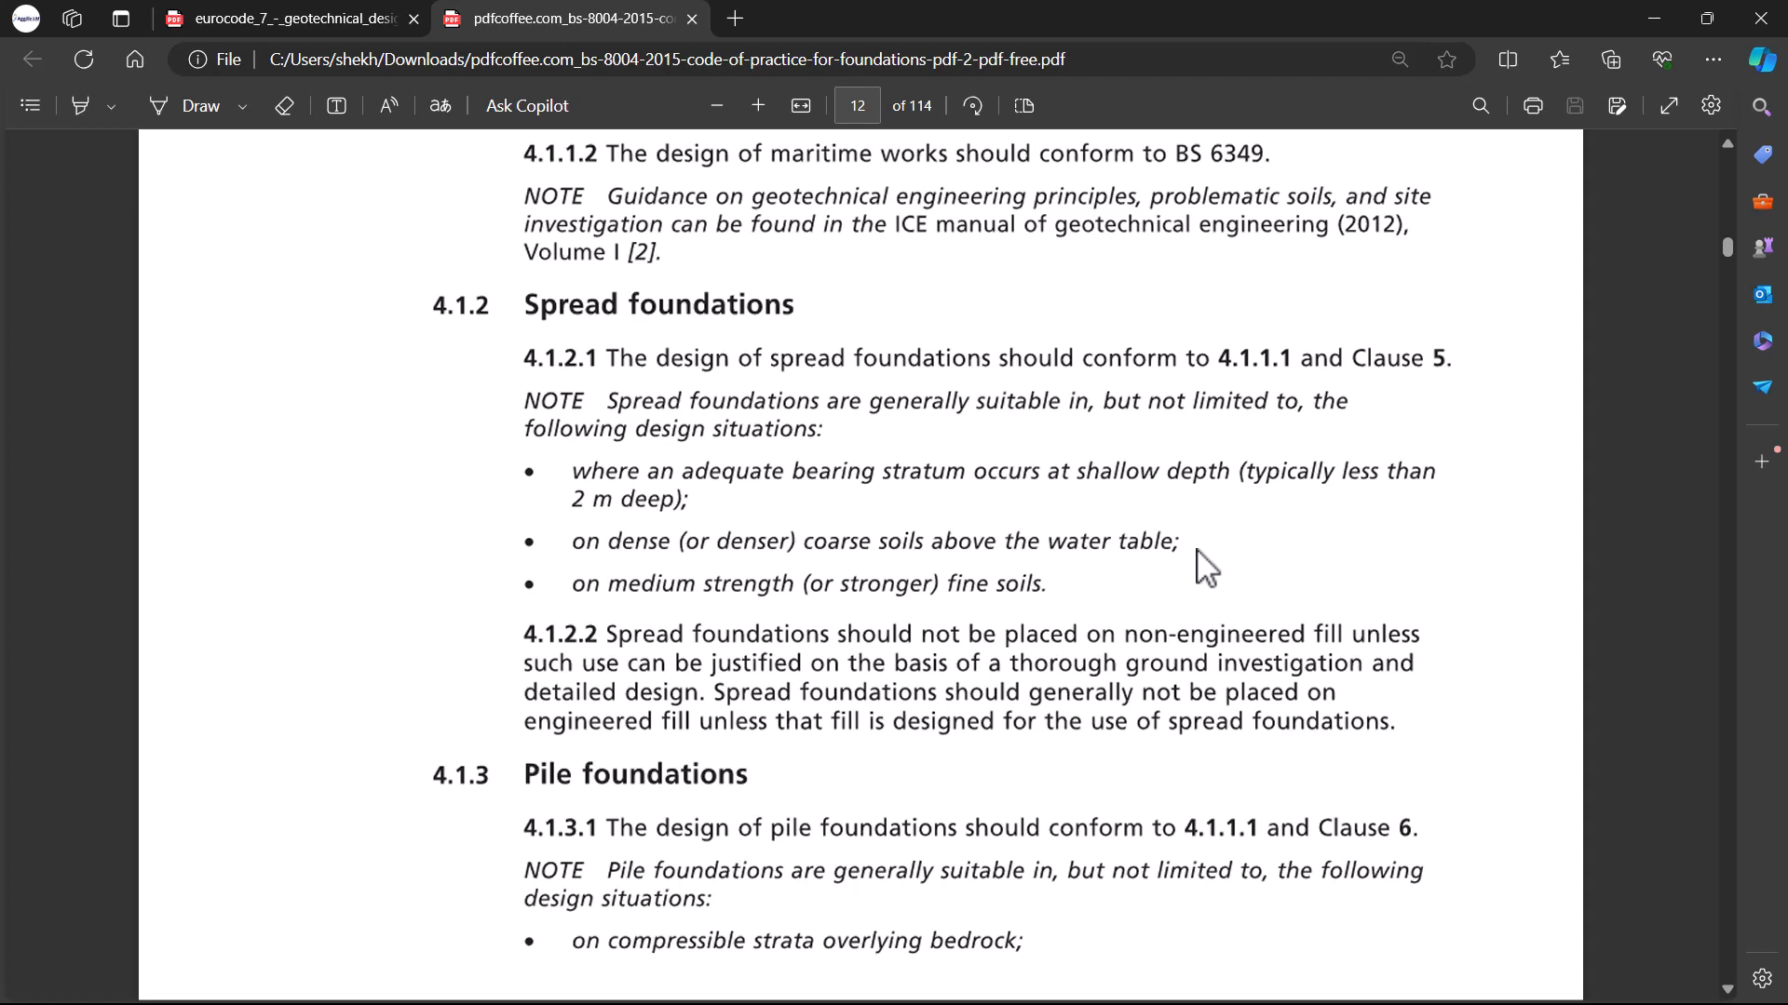
{"action": "scroll", "coordinate": [675, 675], "scroll_direction": "down", "scroll_amount": 3}
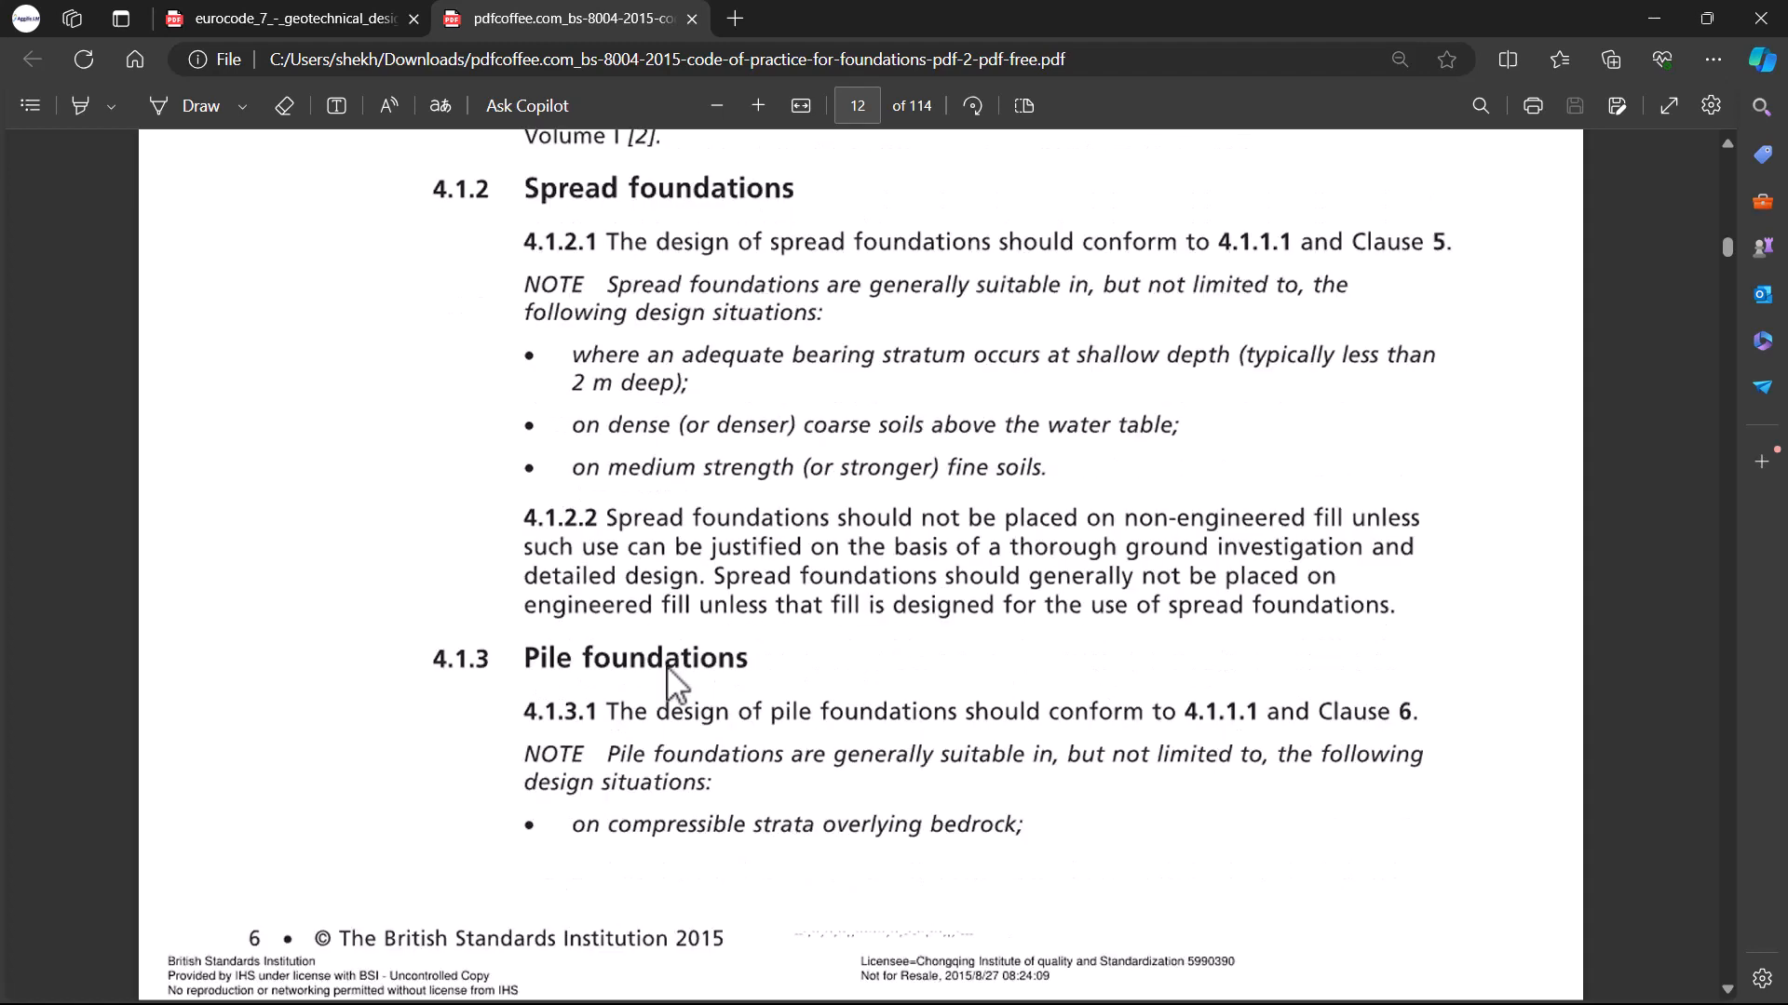
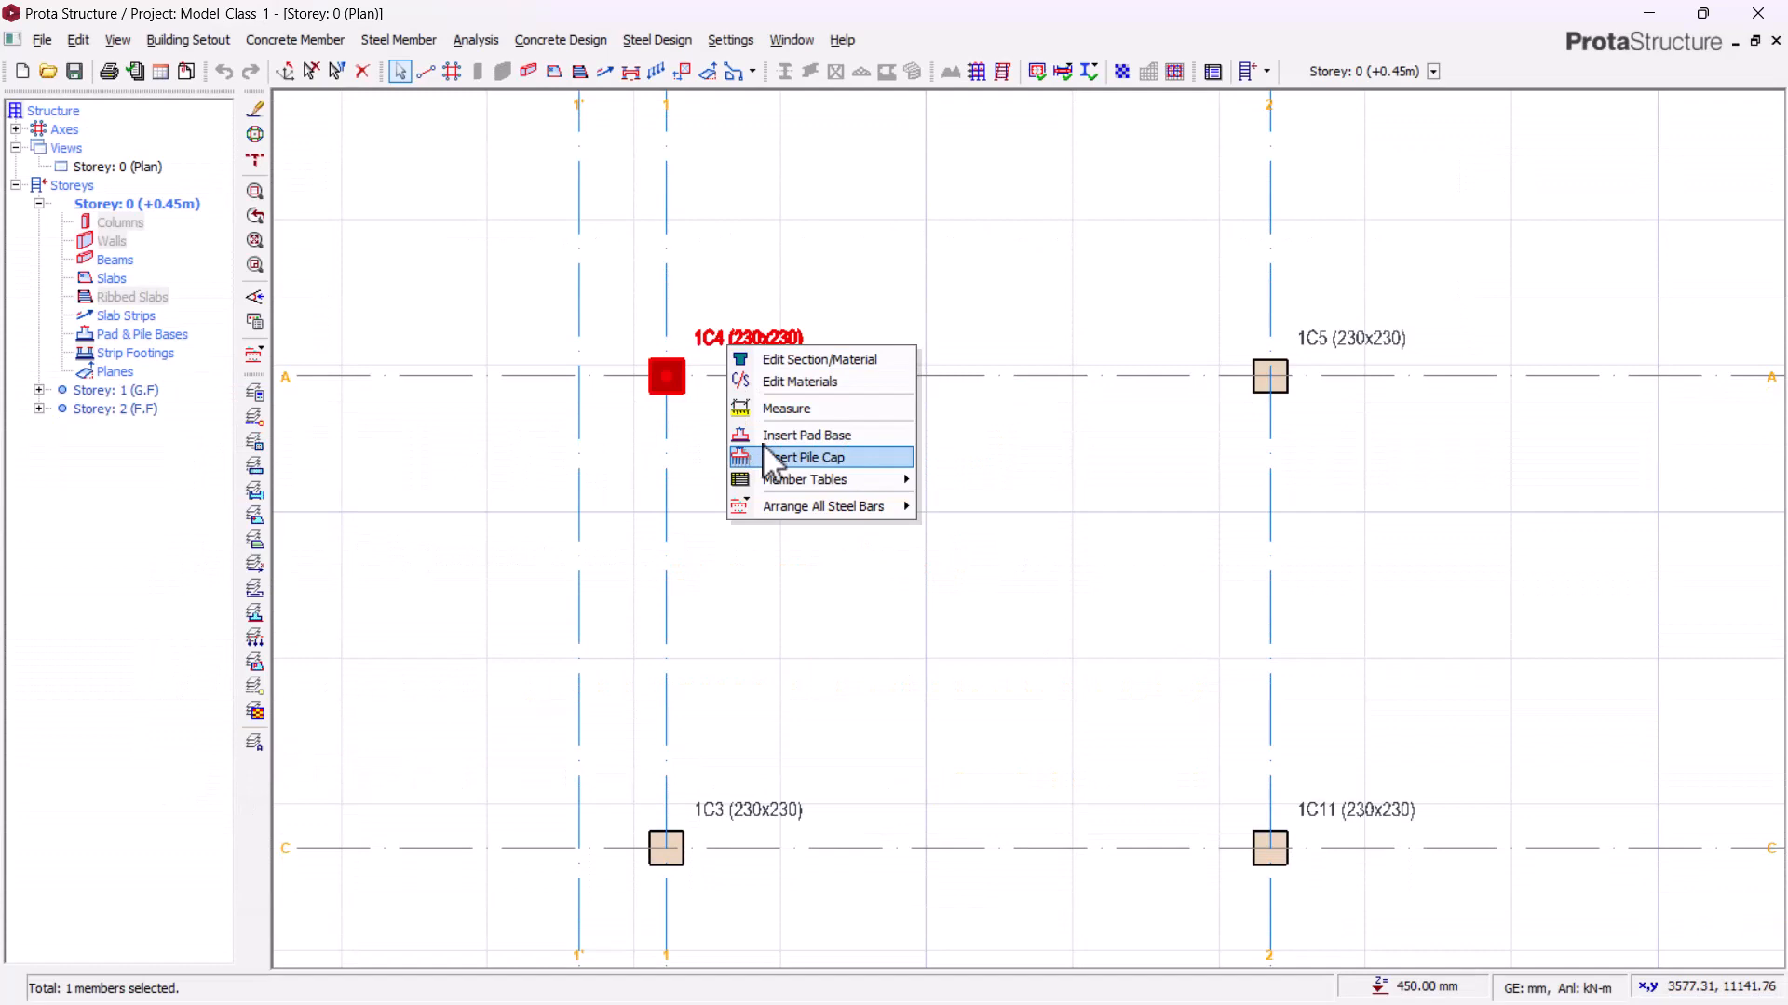
Step: Insert a pad base under column 1C4 and set its footing depth to 350 mm
{"action": "left_click", "coordinate": [777, 445]}
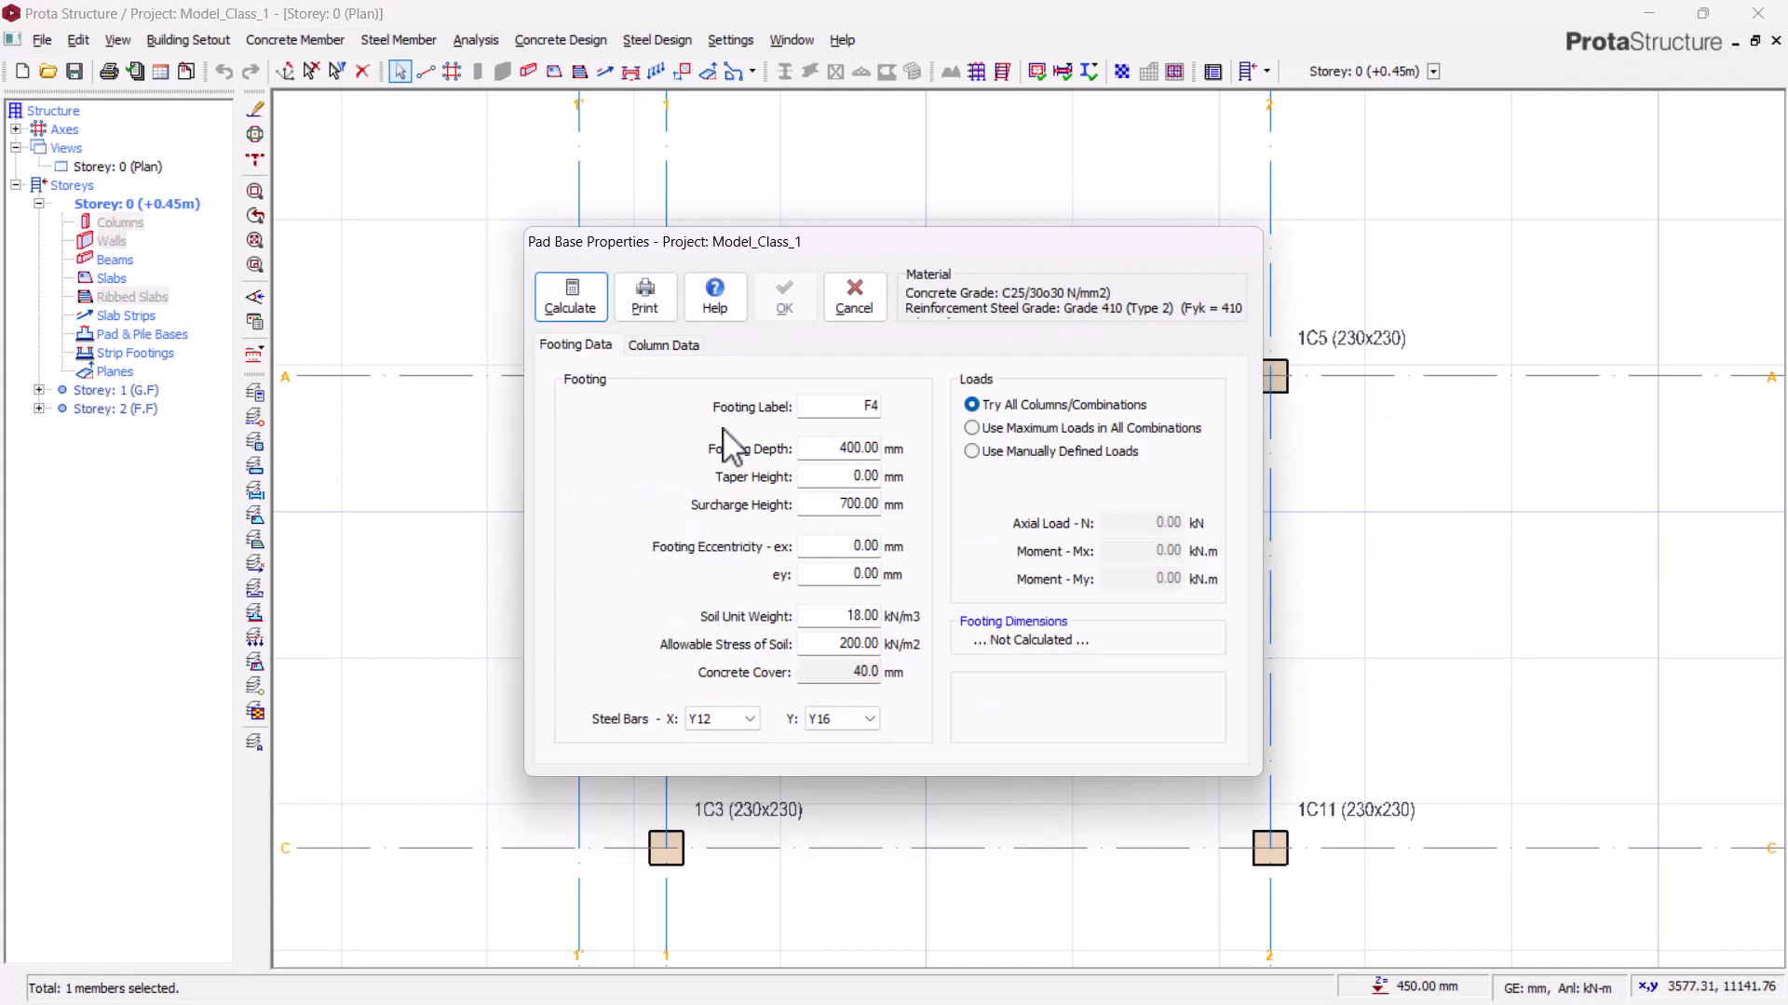
{"action": "double_click", "coordinate": [827, 451]}
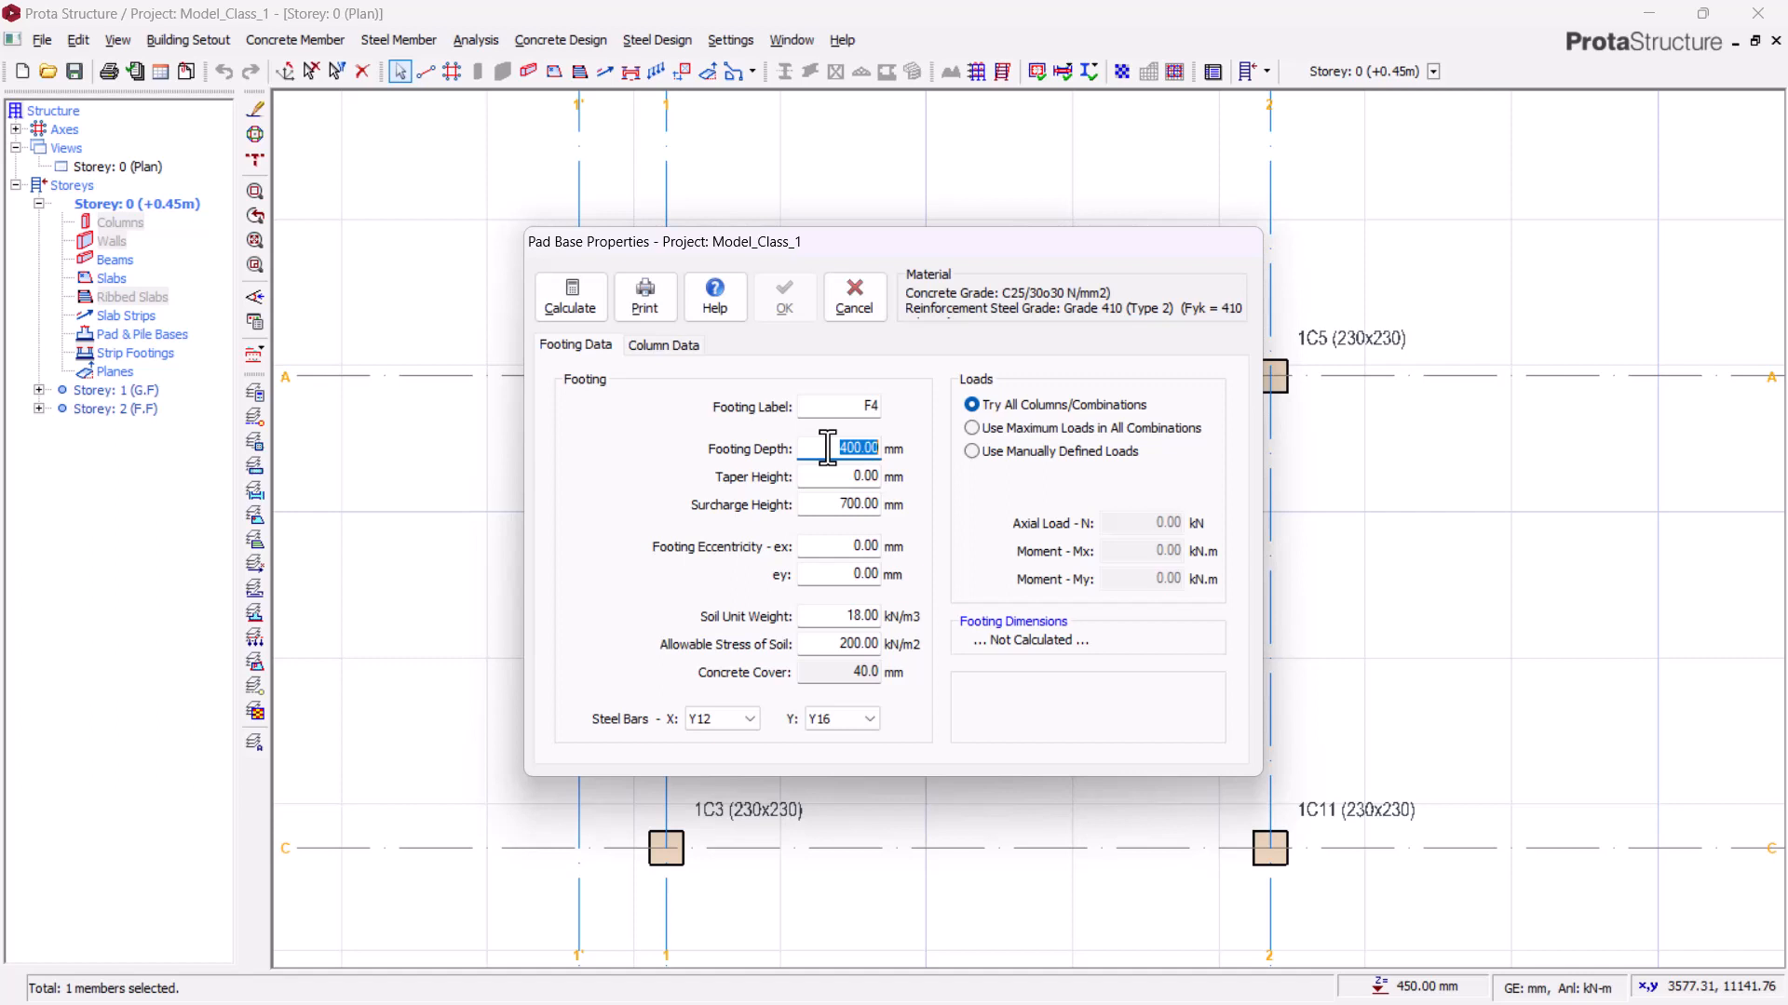
{"action": "type", "text": "350"}
{"action": "key", "text": "Tab"}
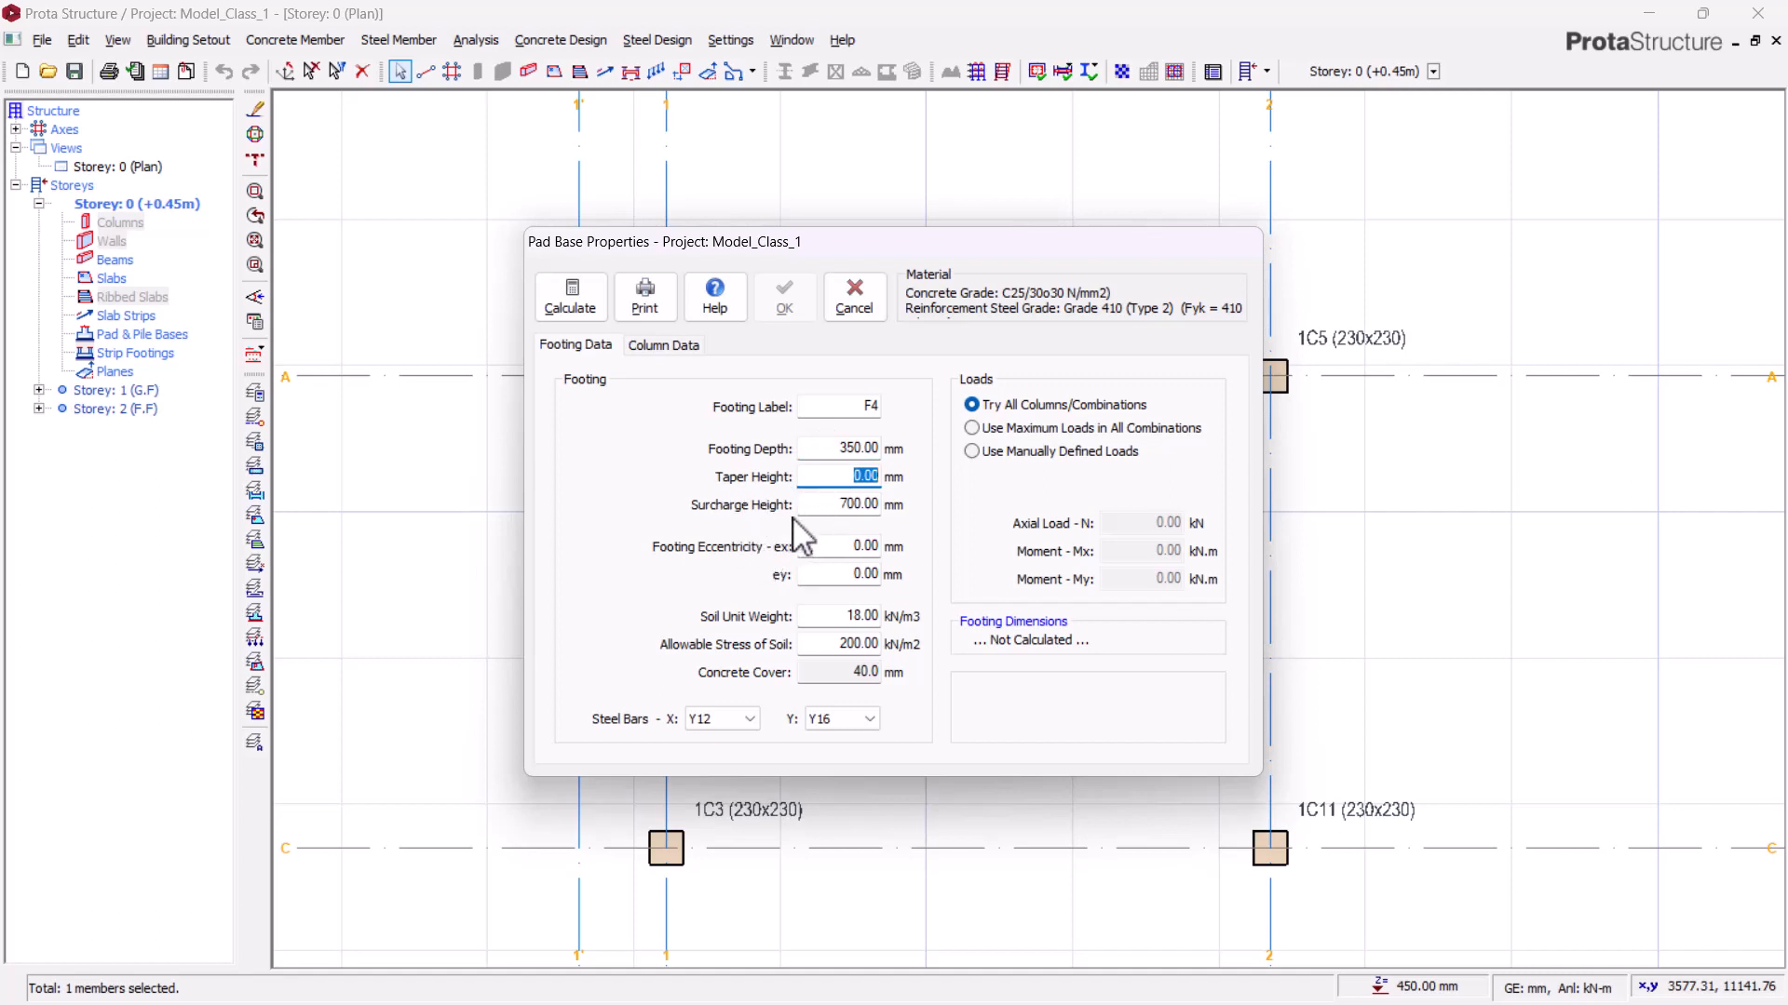
{"action": "key", "text": "Tab"}
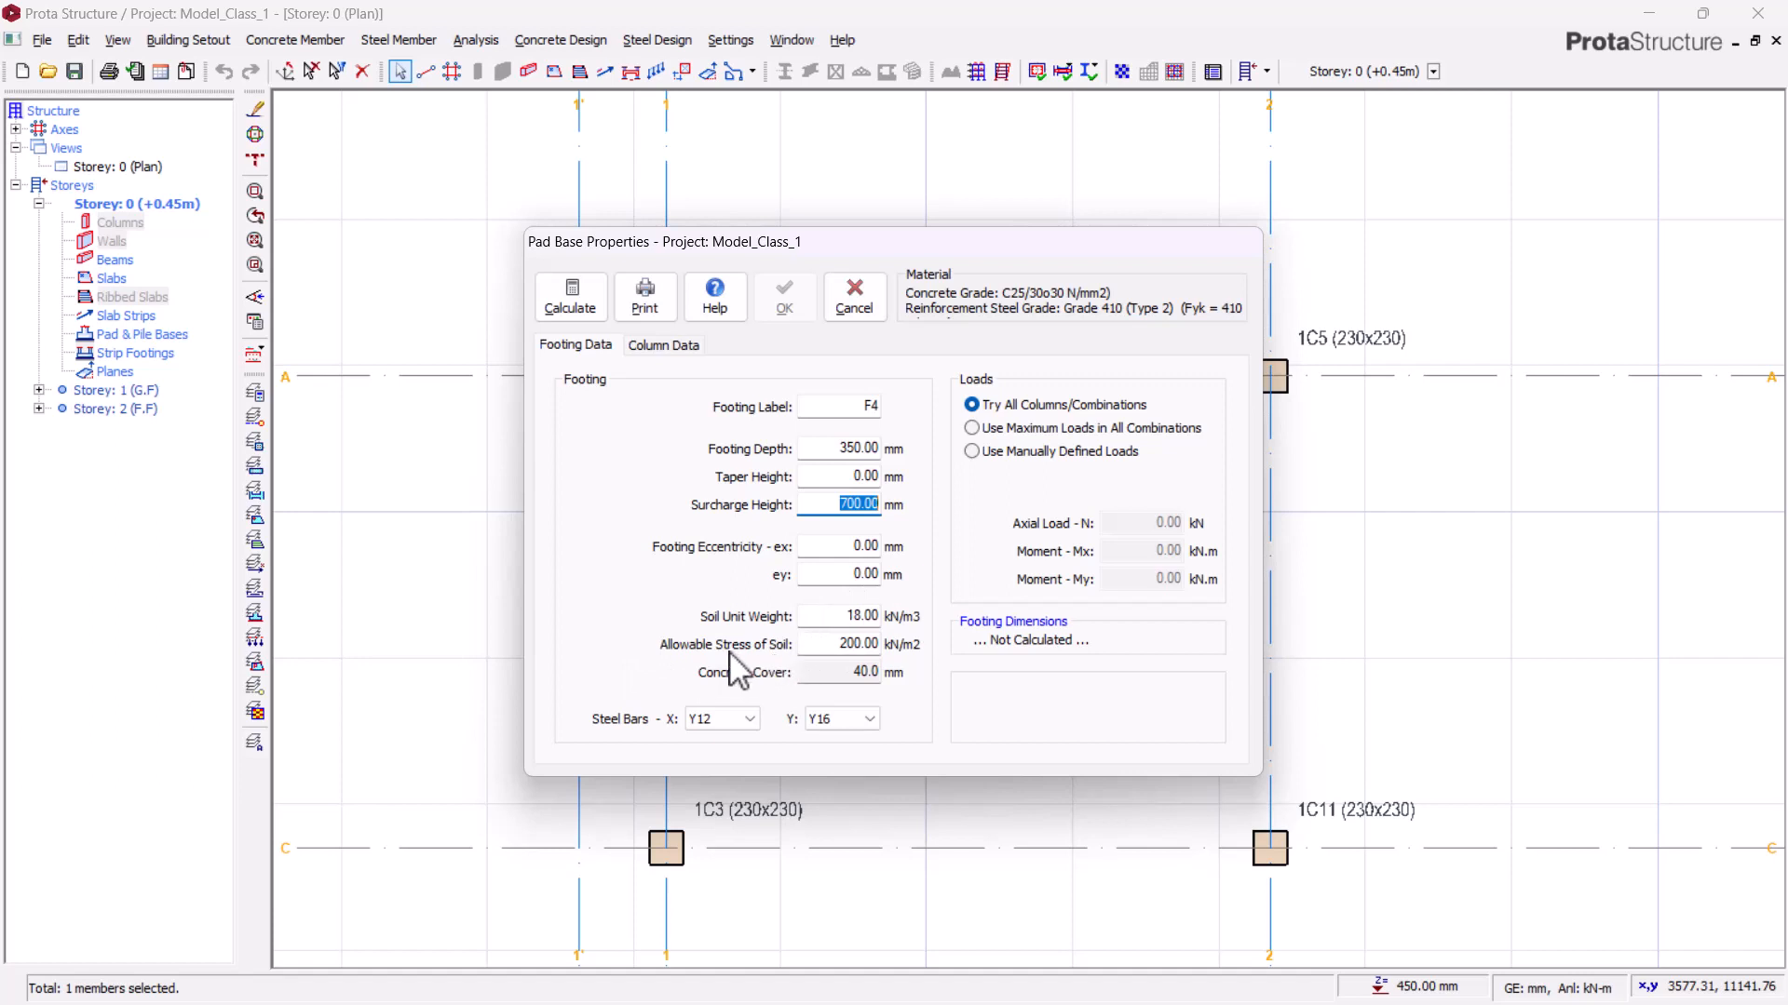
Step: Set the allowable stress of soil to 125 kN/m2 and the steel bars to Y12 in both X and Y
{"action": "left_click", "coordinate": [820, 645]}
{"action": "type", "text": "125"}
{"action": "left_click", "coordinate": [843, 675]}
{"action": "left_click", "coordinate": [843, 645]}
{"action": "left_click", "coordinate": [847, 675]}
{"action": "left_click", "coordinate": [851, 644]}
{"action": "left_click", "coordinate": [850, 672]}
{"action": "left_click", "coordinate": [746, 722]}
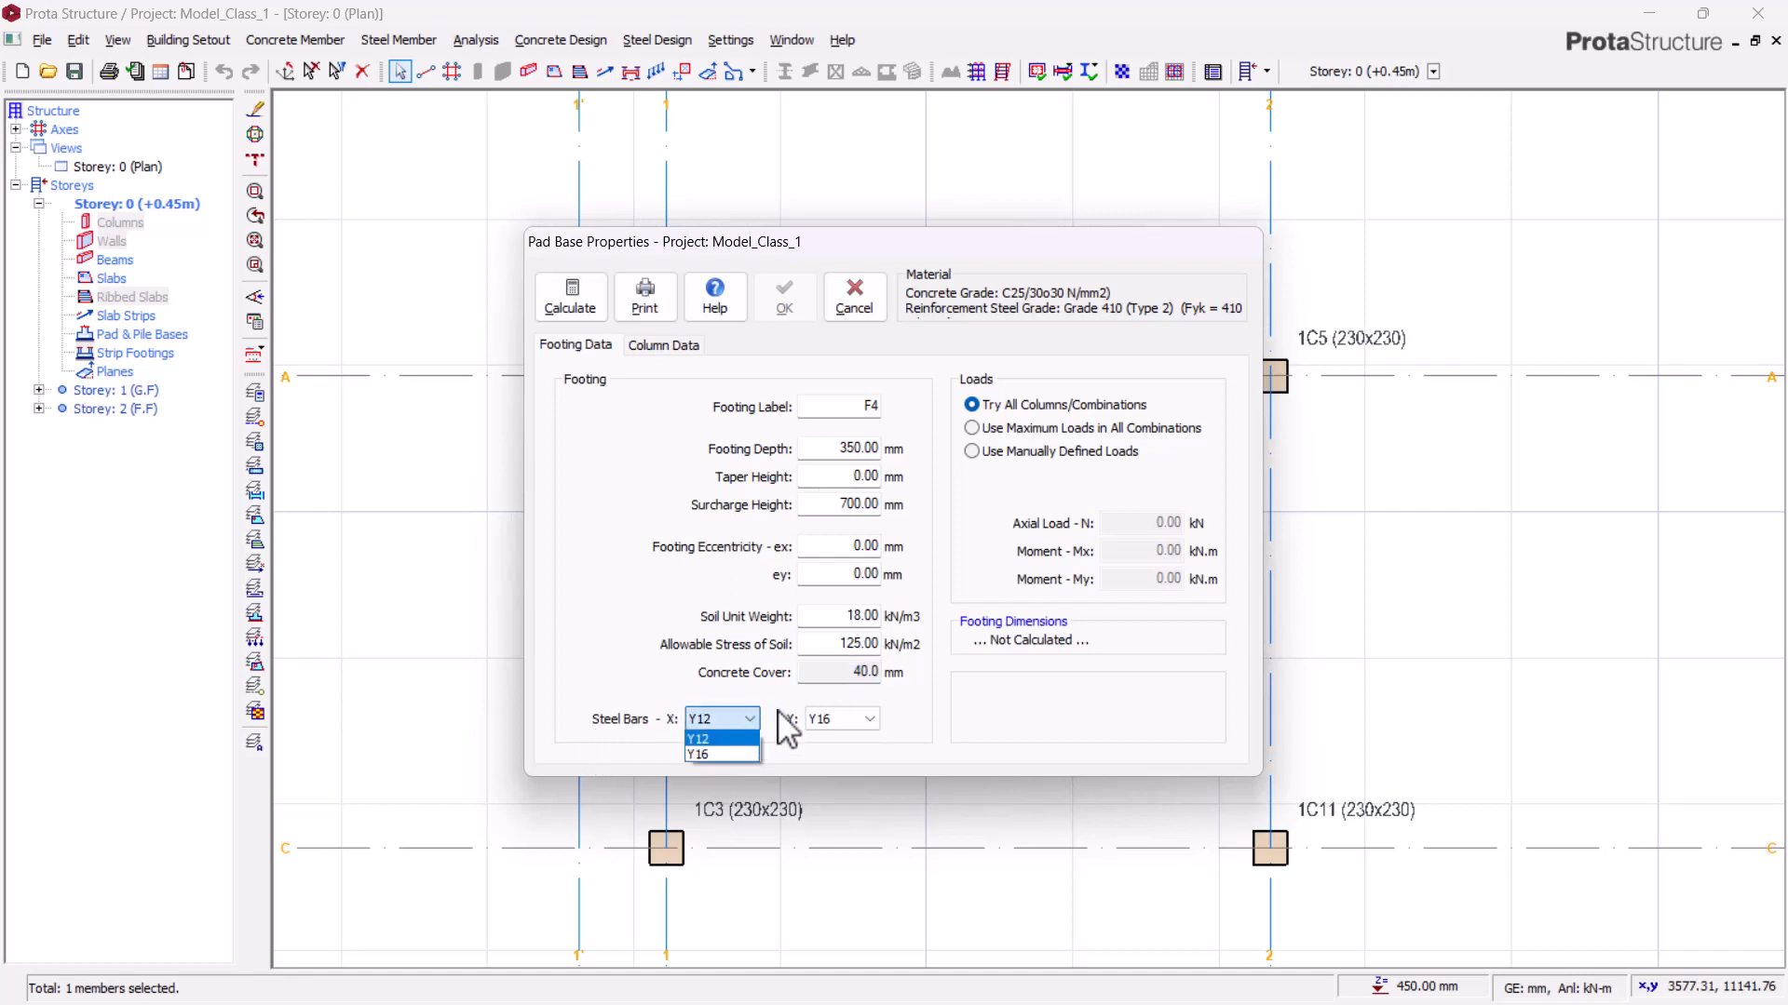
{"action": "left_click", "coordinate": [718, 739]}
{"action": "left_click", "coordinate": [823, 721]}
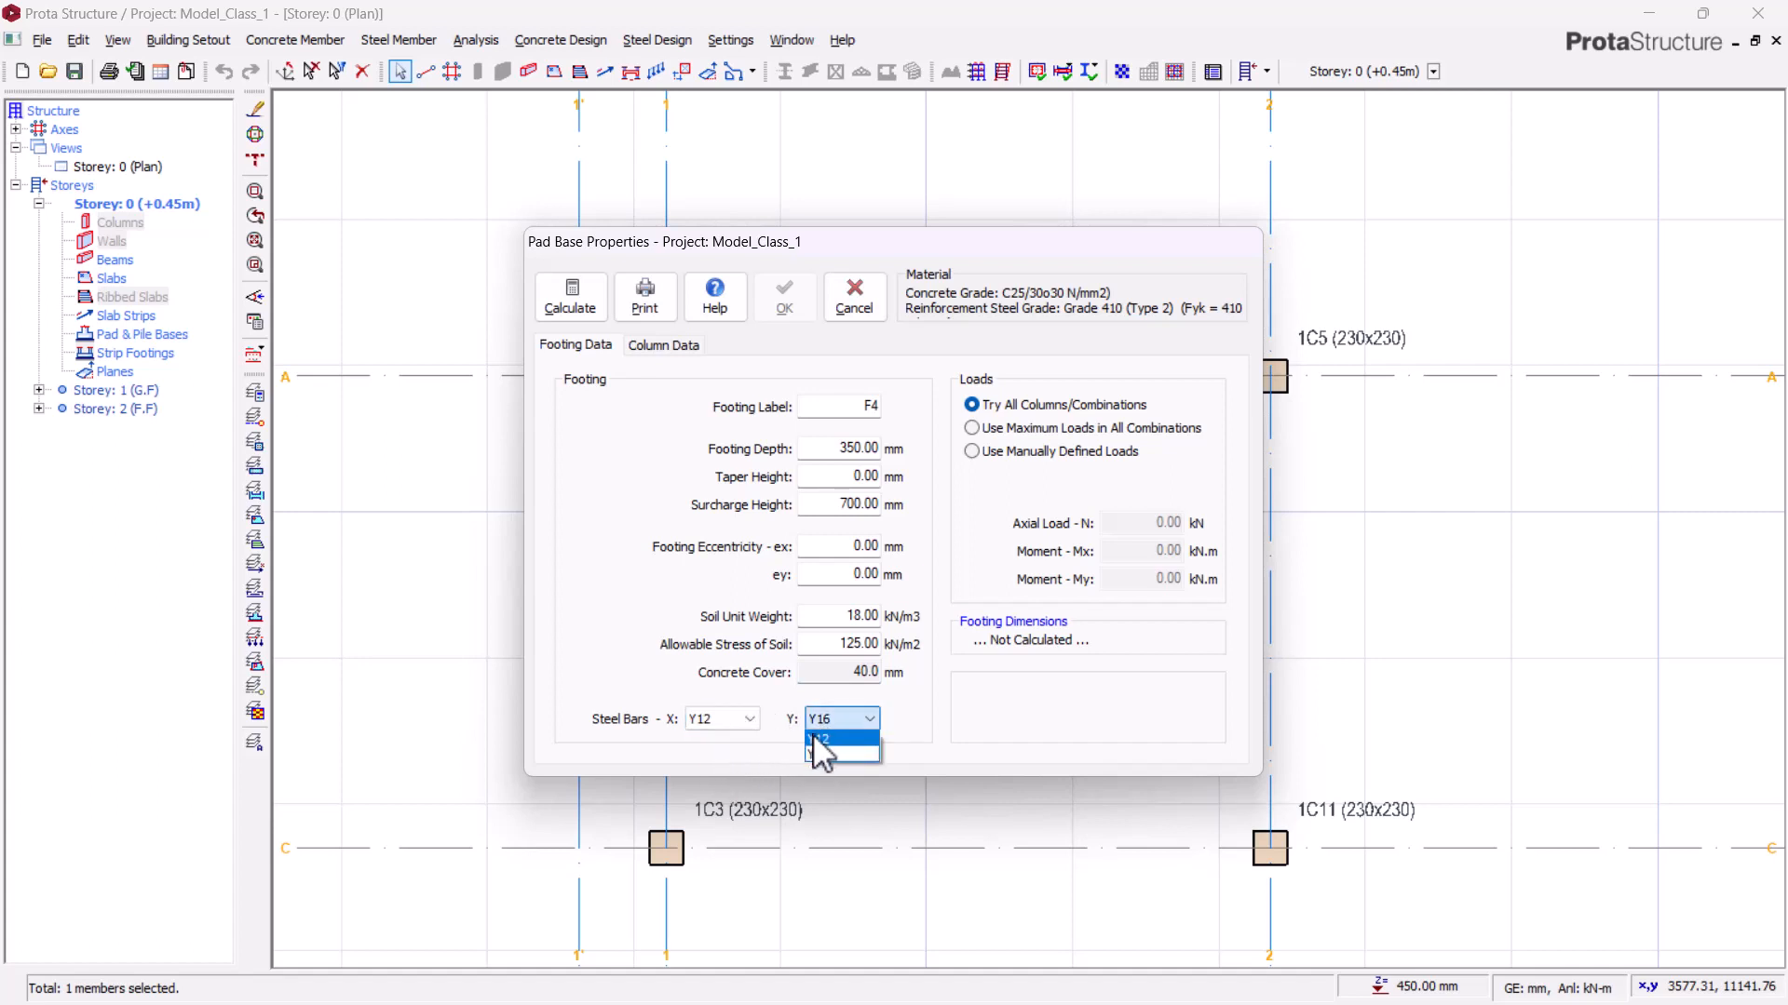
{"action": "left_click", "coordinate": [837, 740]}
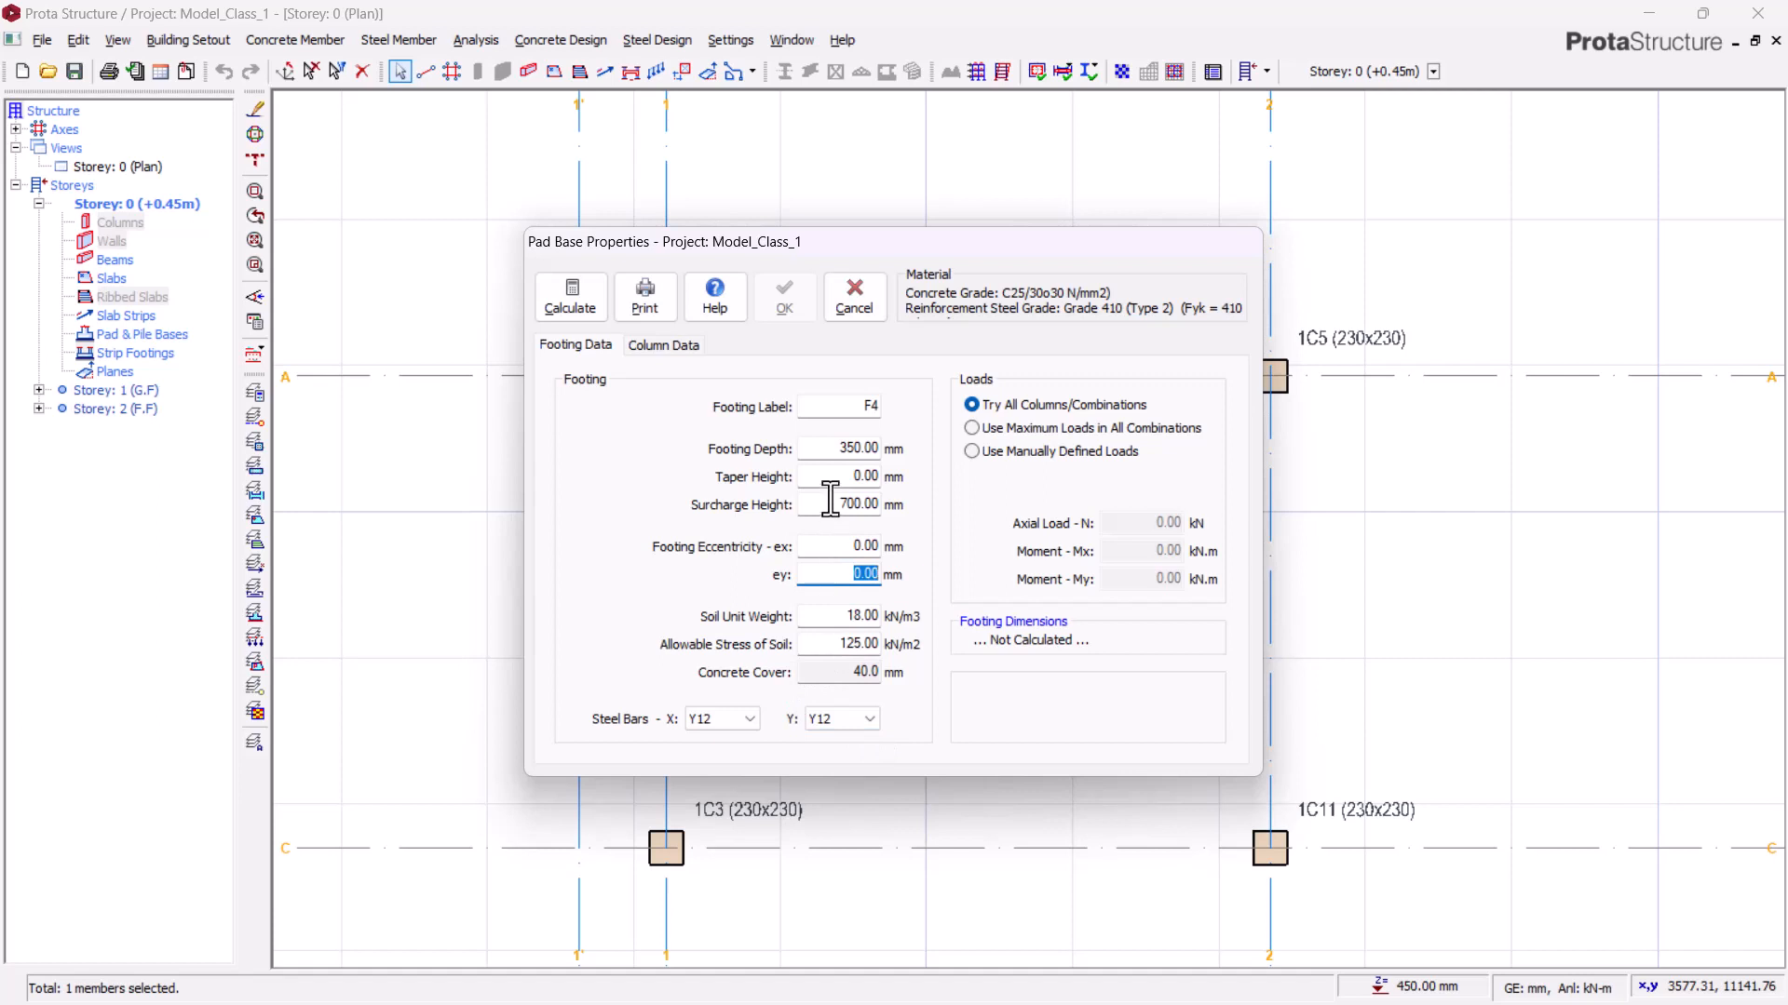
Step: Calculate the pad base and switch both X-X and Y-Y direction reinforcement to Y16 bars at 250 mm
{"action": "left_click", "coordinate": [570, 296]}
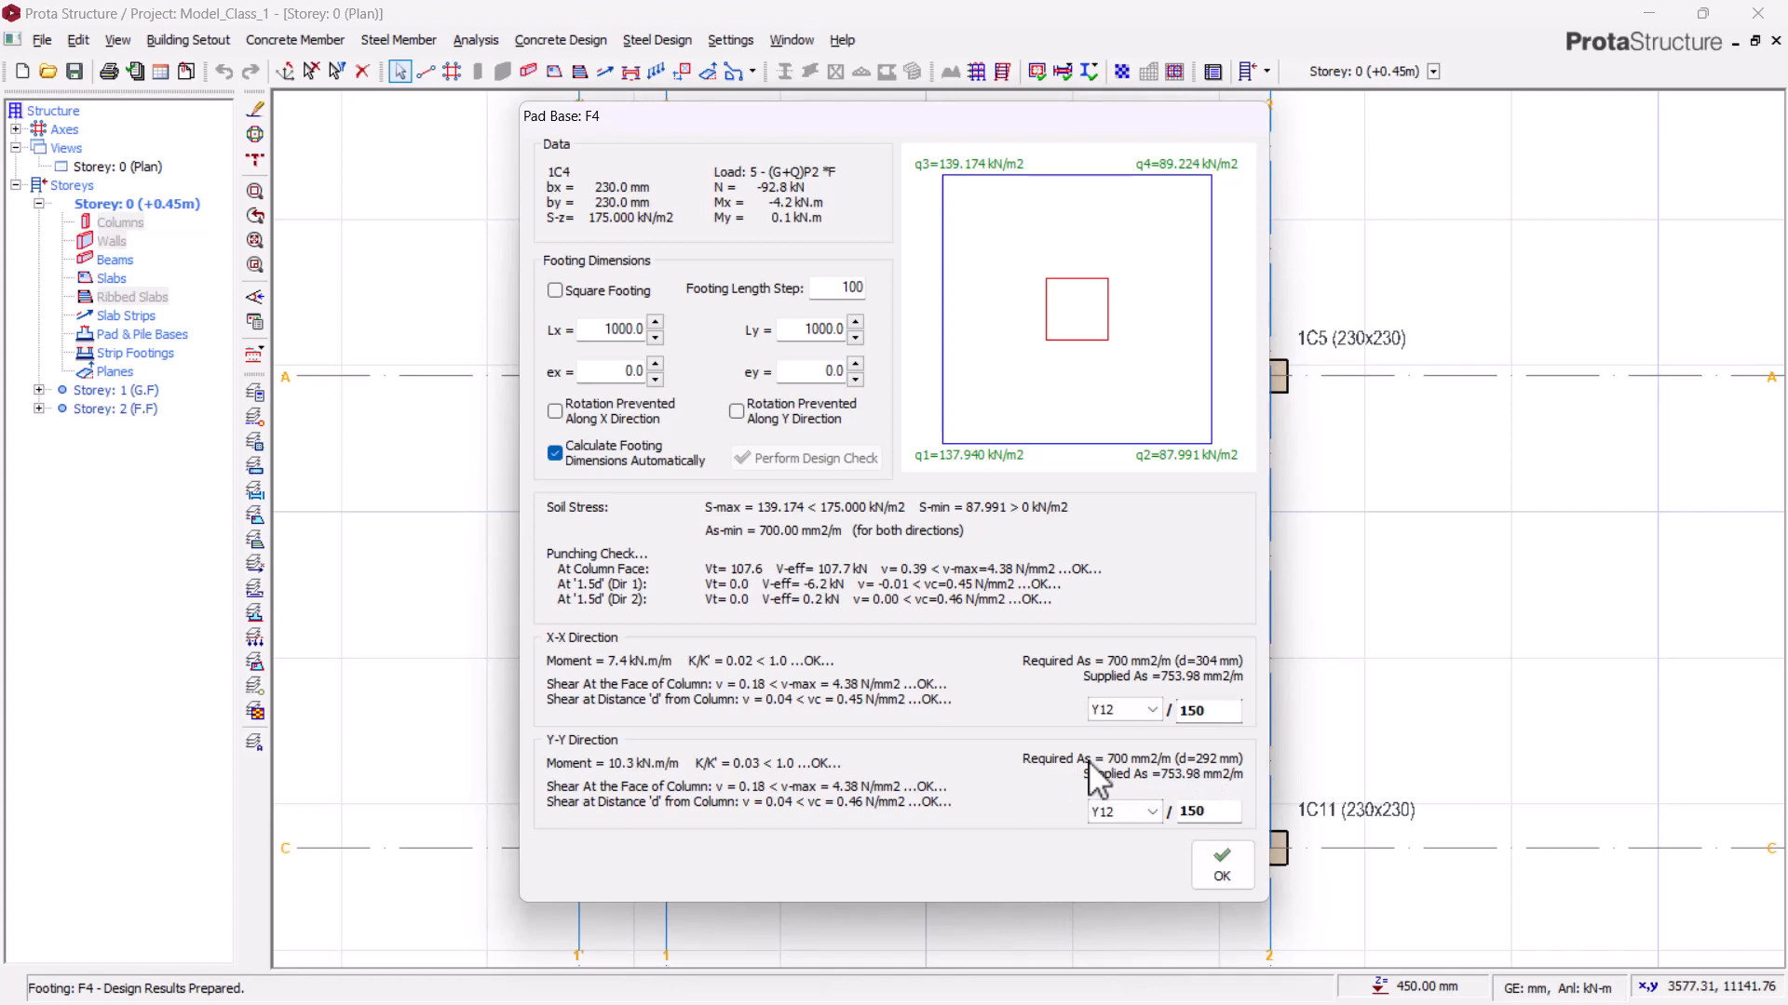
{"action": "left_click", "coordinate": [1136, 716]}
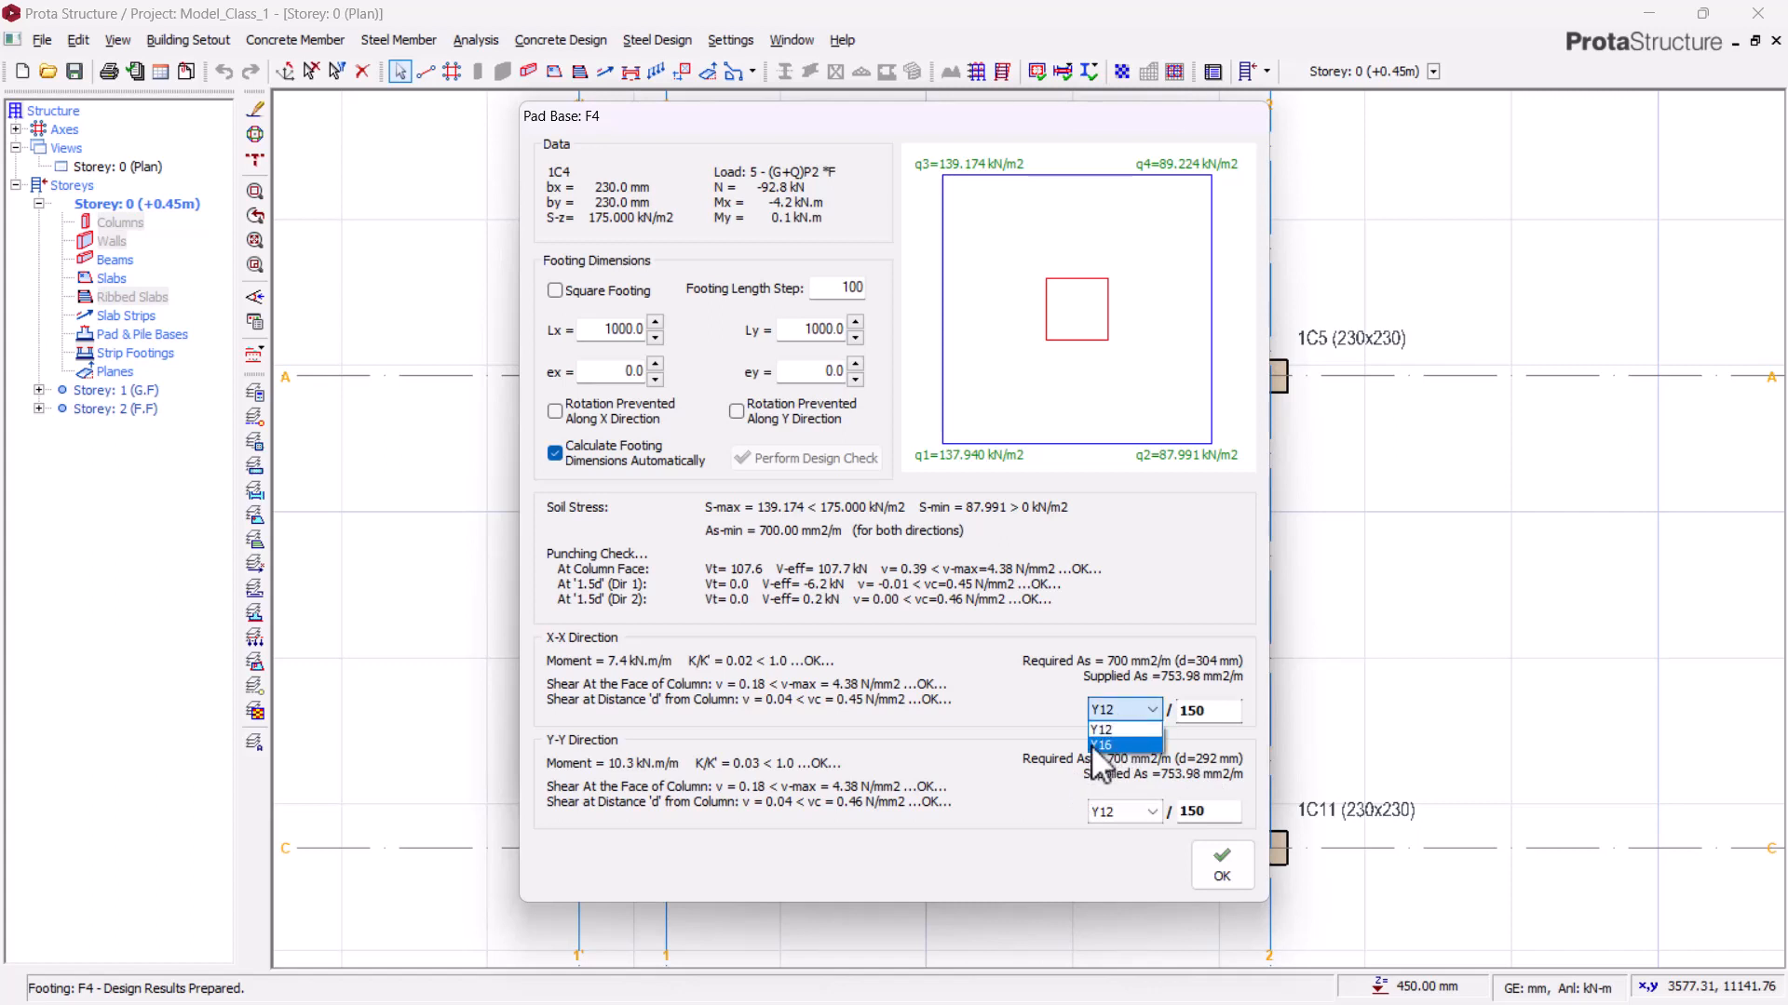
{"action": "left_click", "coordinate": [1099, 744]}
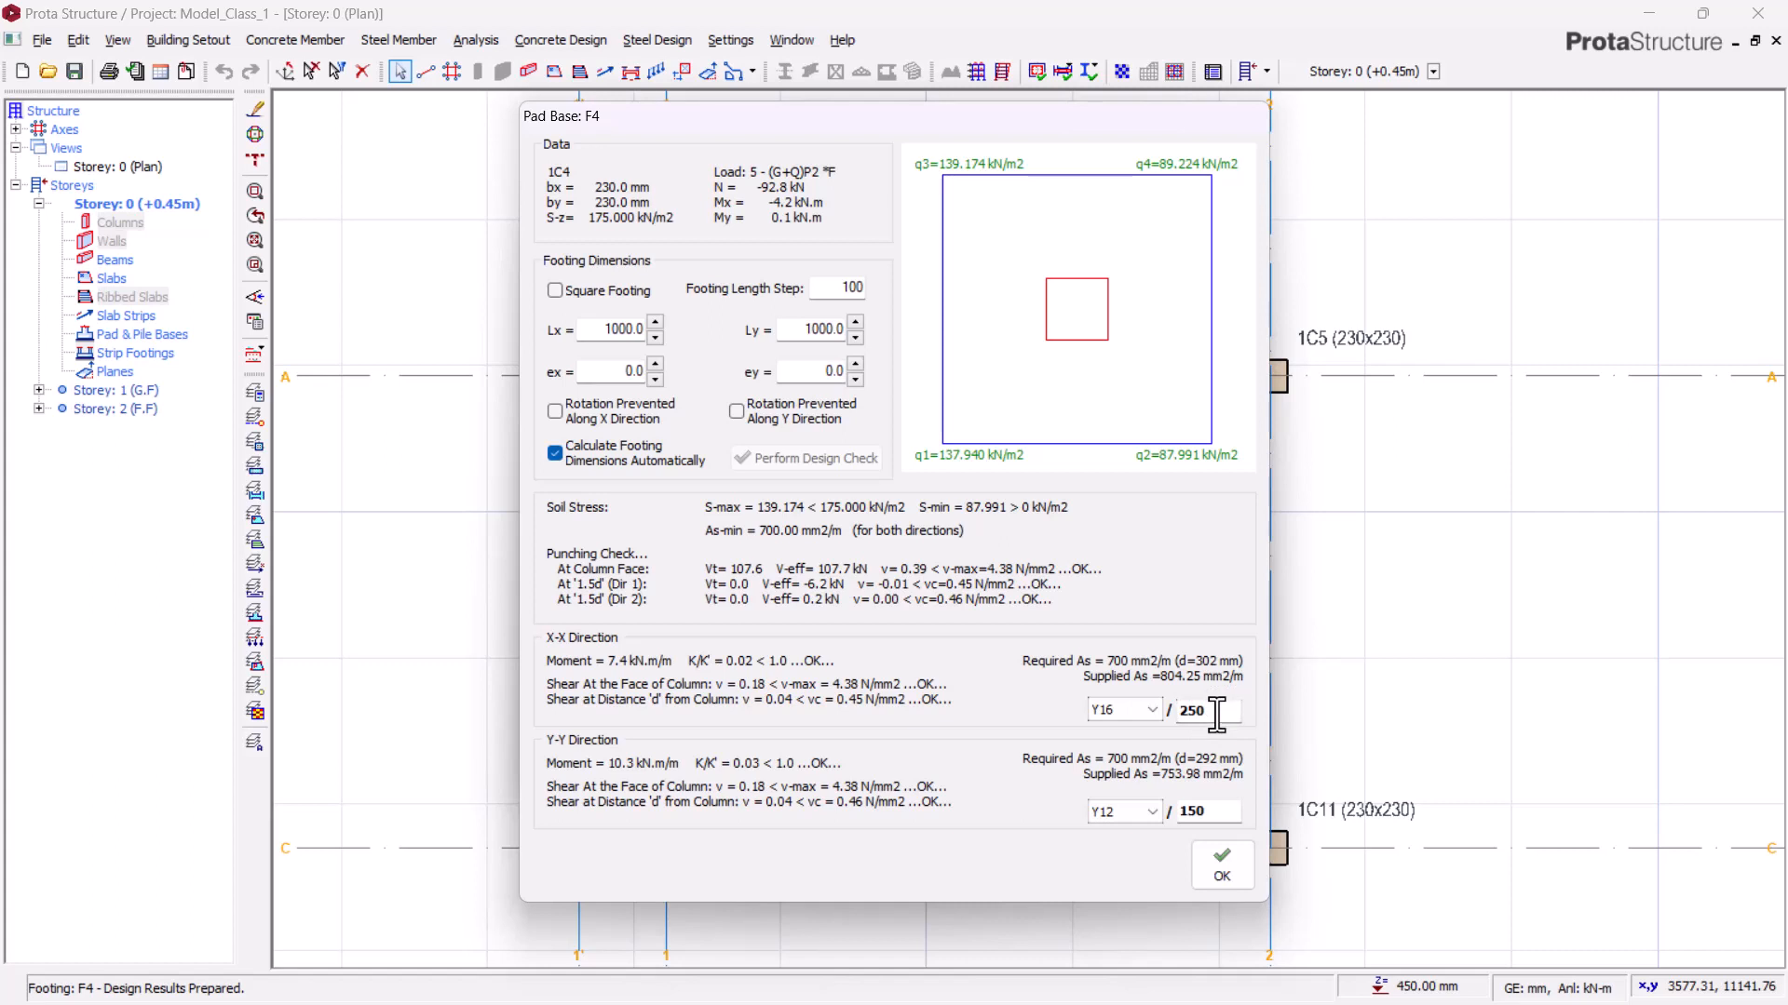
{"action": "left_click", "coordinate": [1153, 813]}
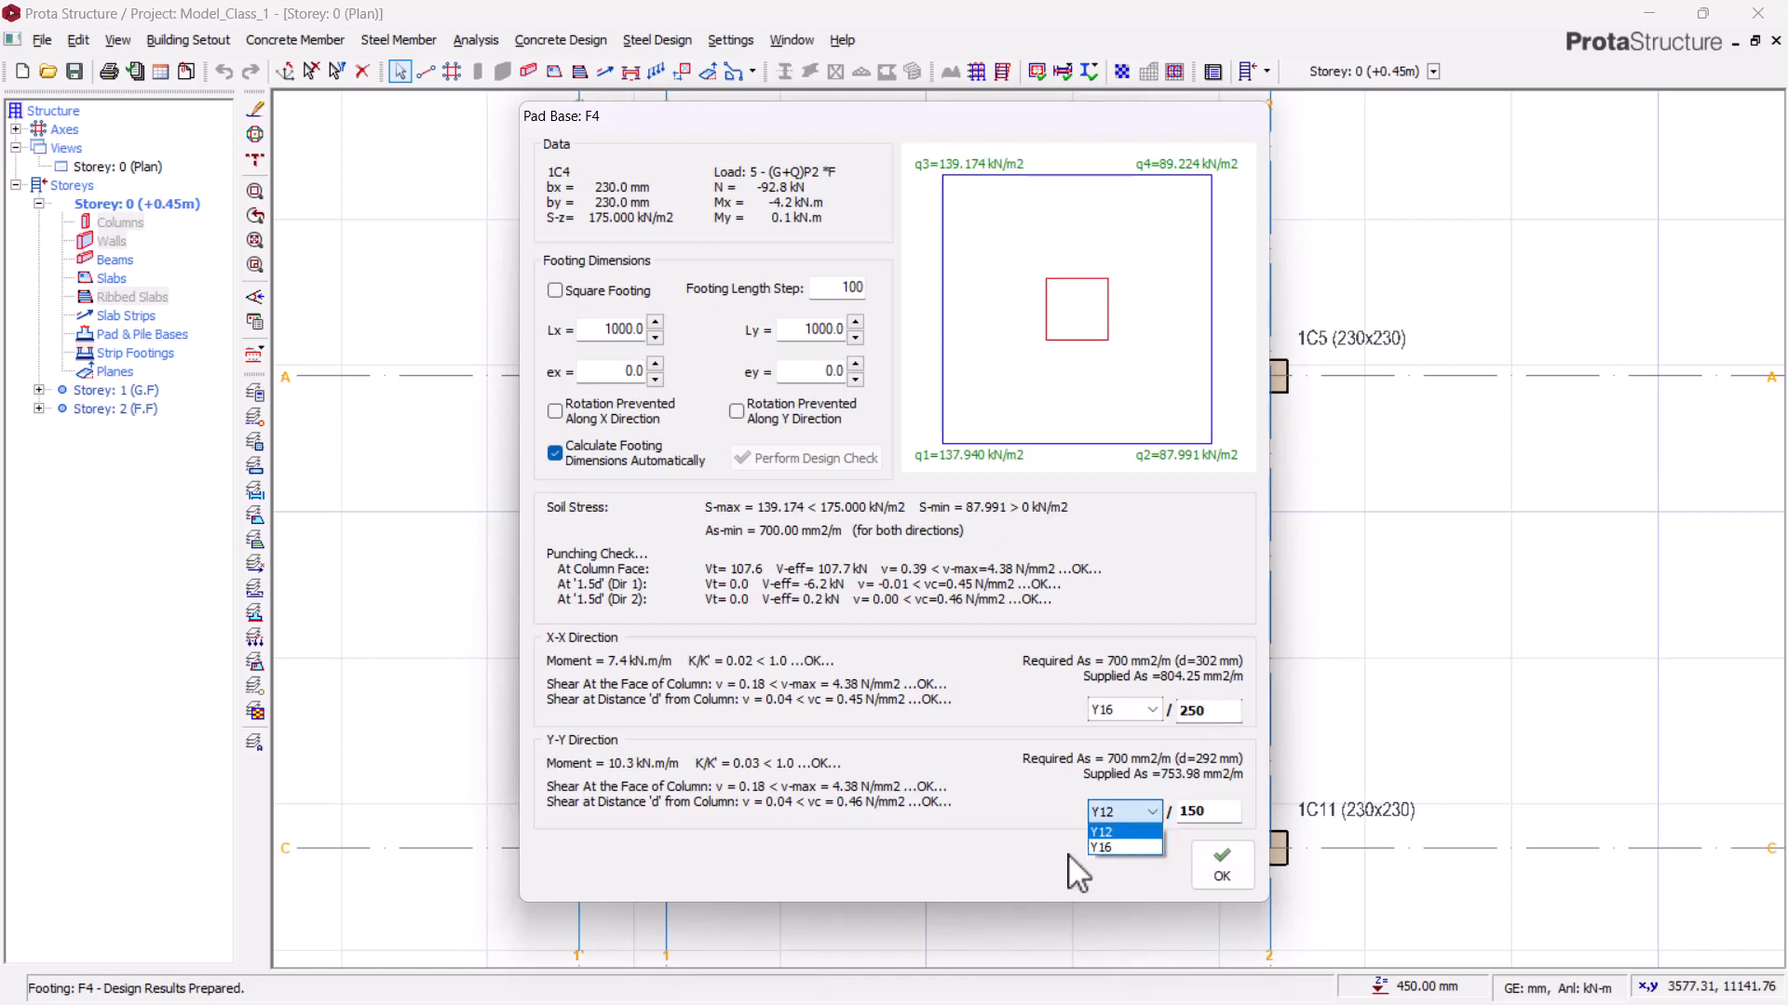
{"action": "left_click", "coordinate": [1122, 848]}
{"action": "left_click", "coordinate": [1129, 813]}
{"action": "left_click", "coordinate": [1124, 825]}
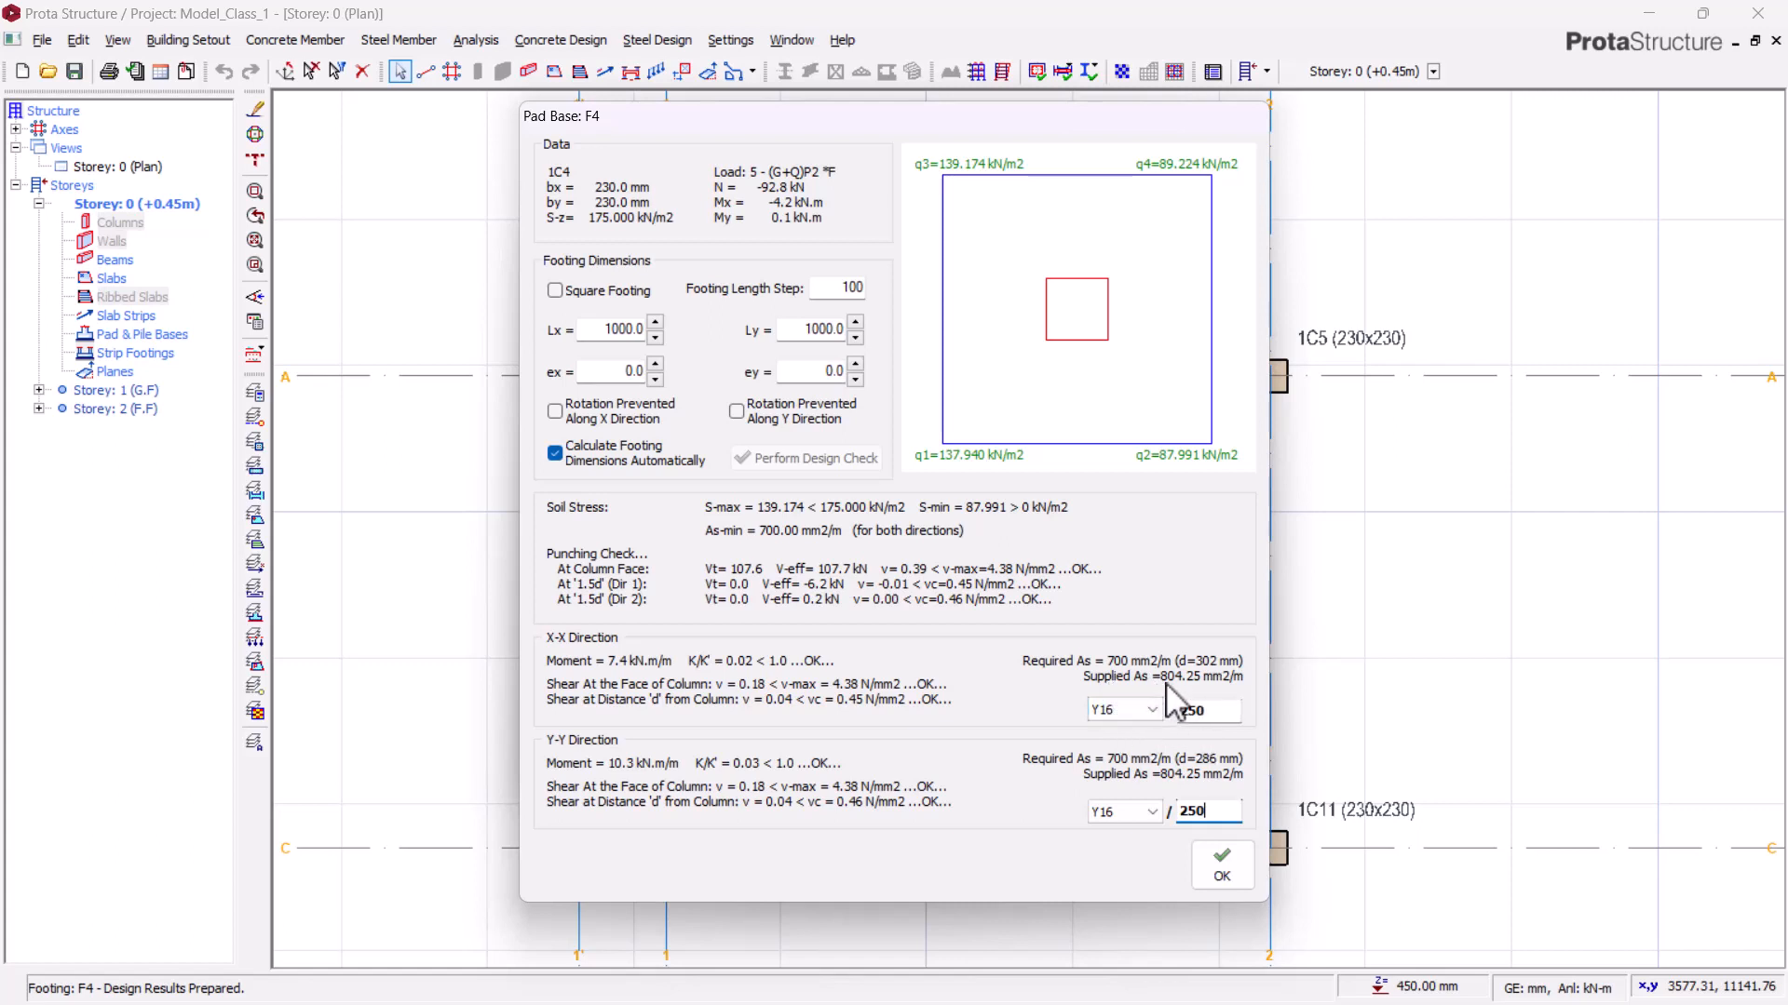
Step: Re-pick Y16 bars for the X-X direction and accept the pad base design
{"action": "left_click", "coordinate": [1144, 712]}
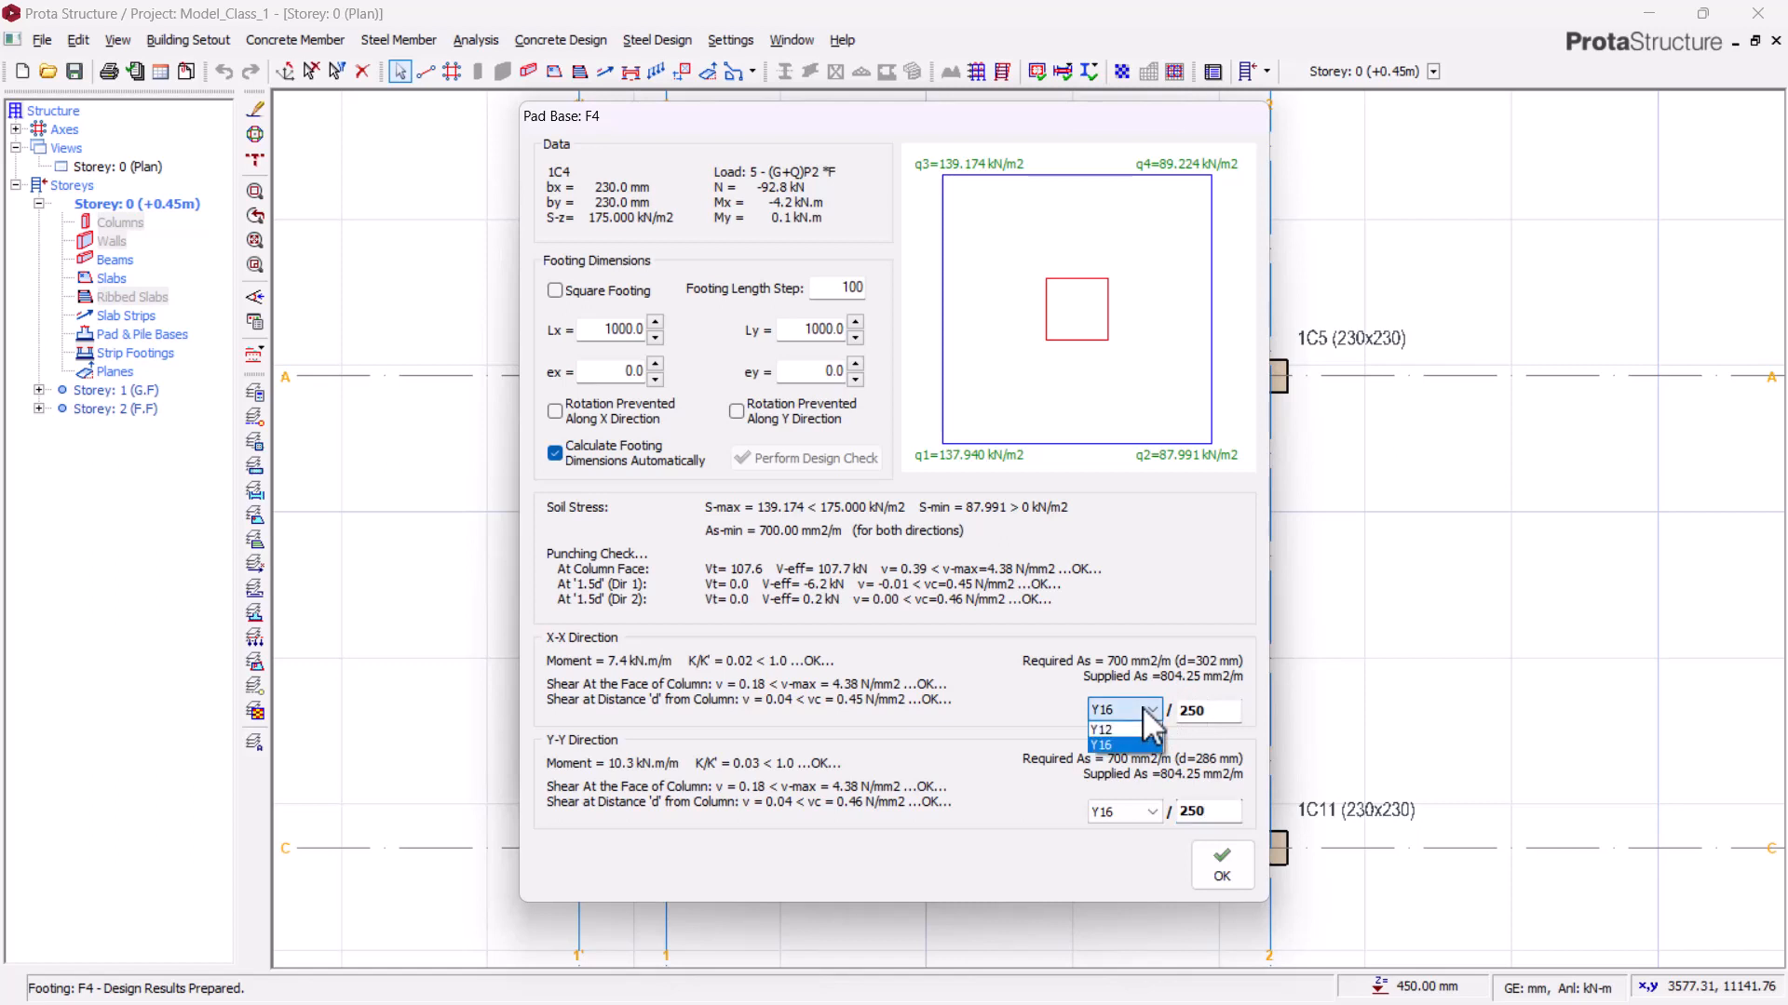
{"action": "left_click", "coordinate": [1111, 737]}
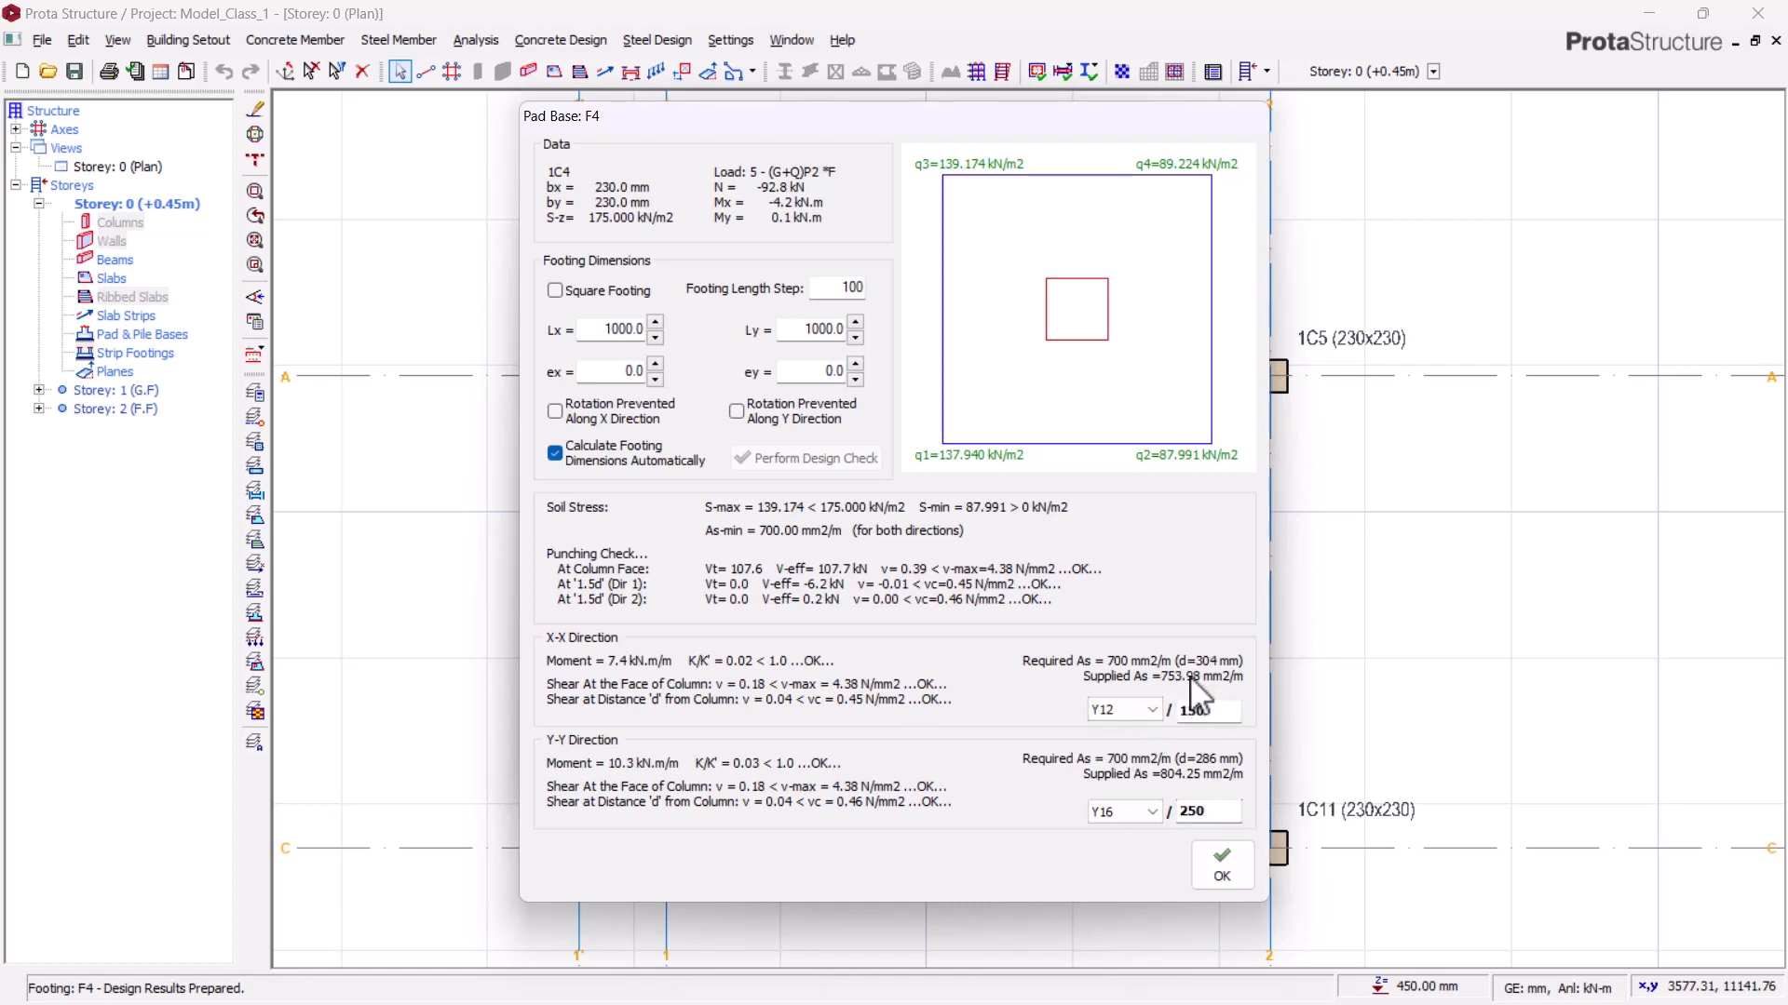
{"action": "left_click", "coordinate": [1151, 711]}
{"action": "left_click", "coordinate": [1214, 869]}
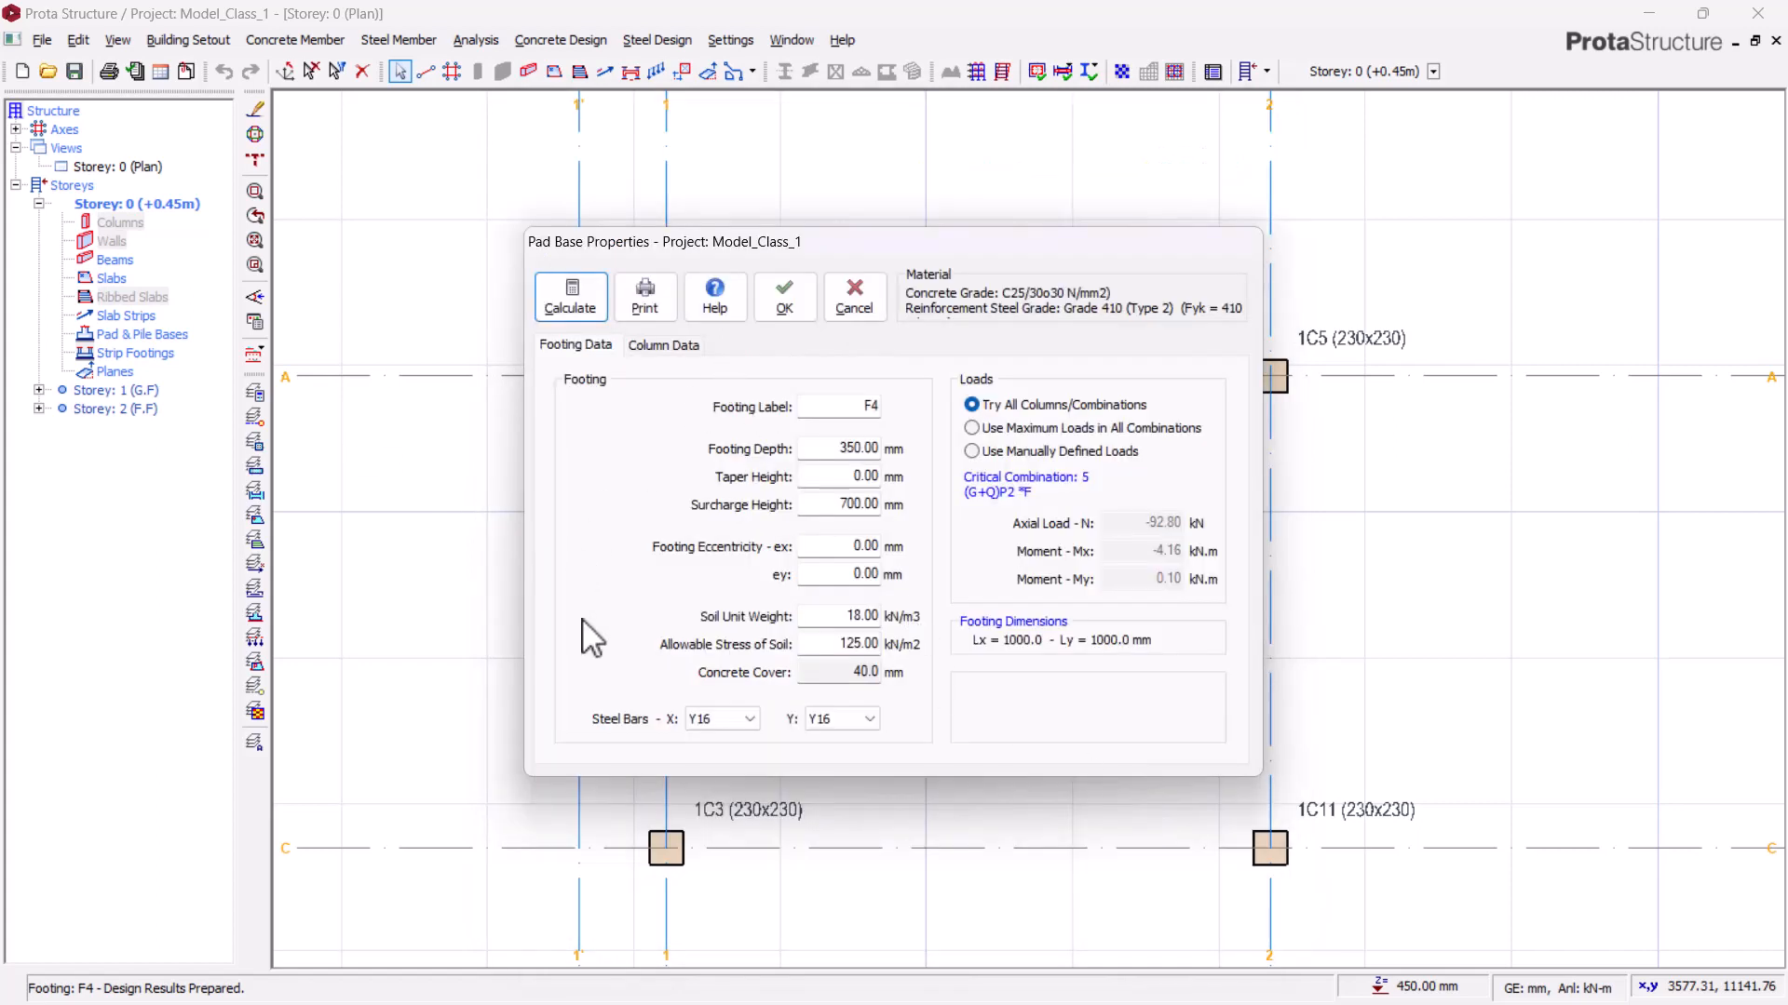
{"action": "left_click", "coordinate": [787, 296]}
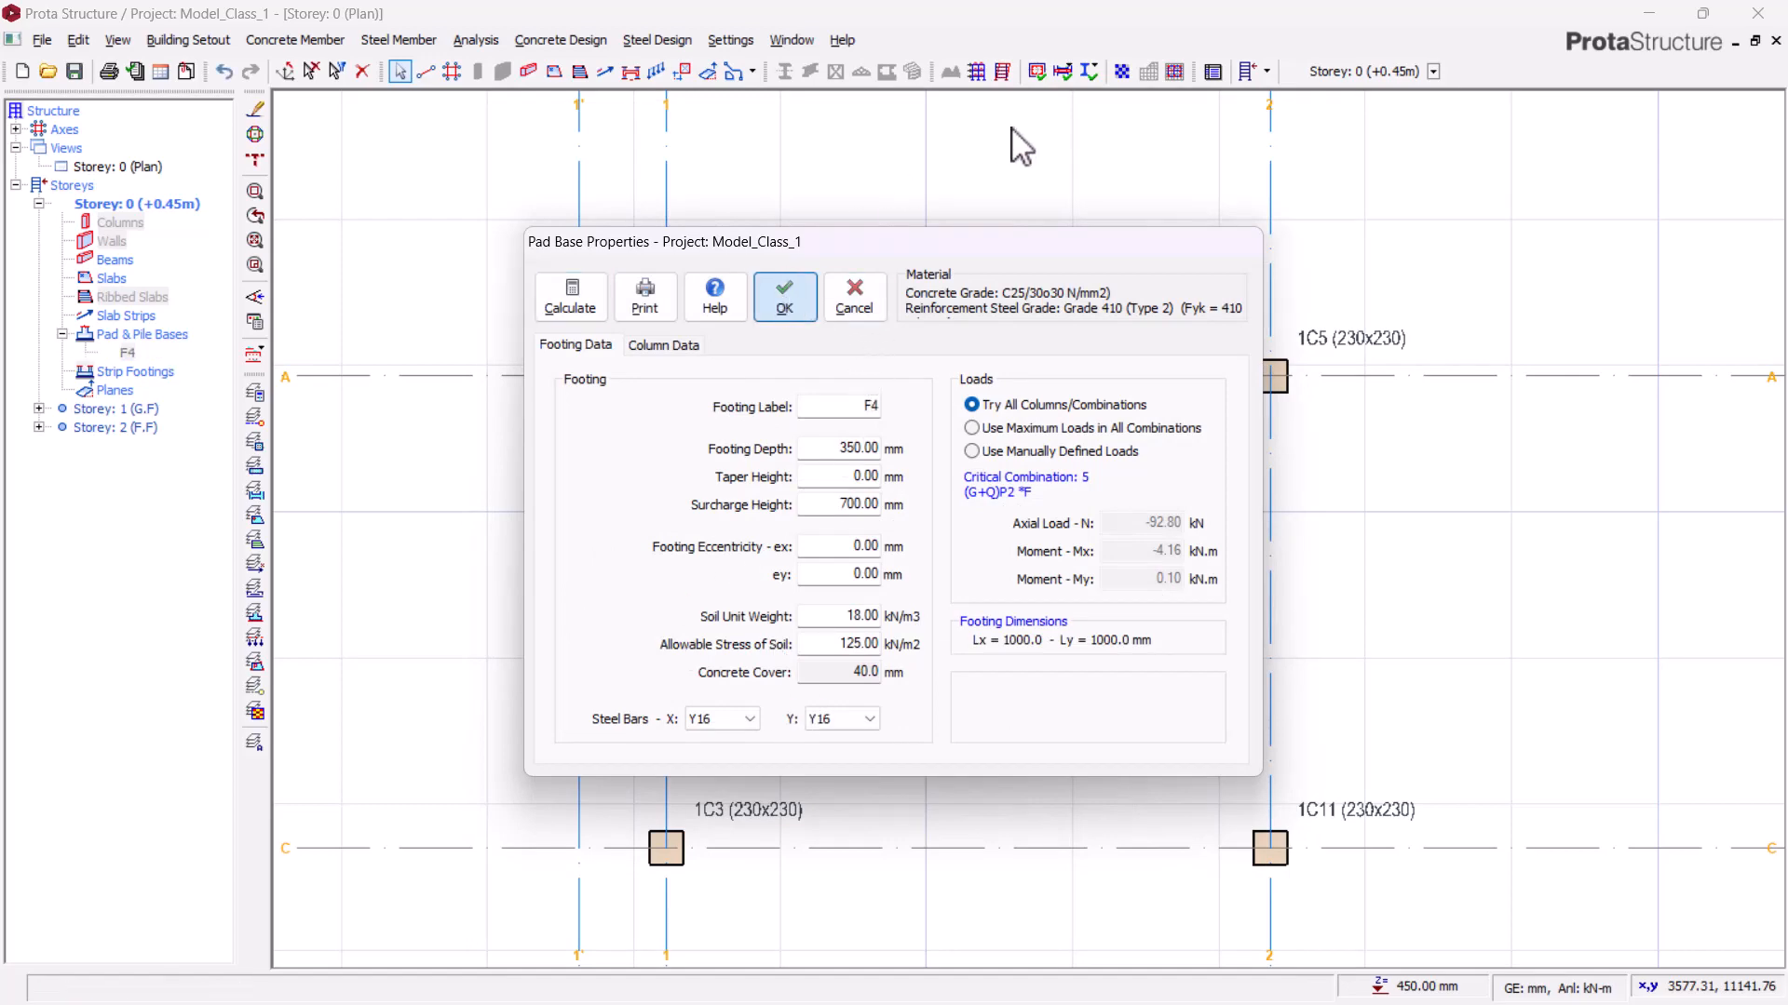
Step: Inspect the new pad footing under column 1C4 in plan and in a 3D view of the storey
{"action": "scroll", "coordinate": [976, 468], "scroll_direction": "down", "scroll_amount": 3}
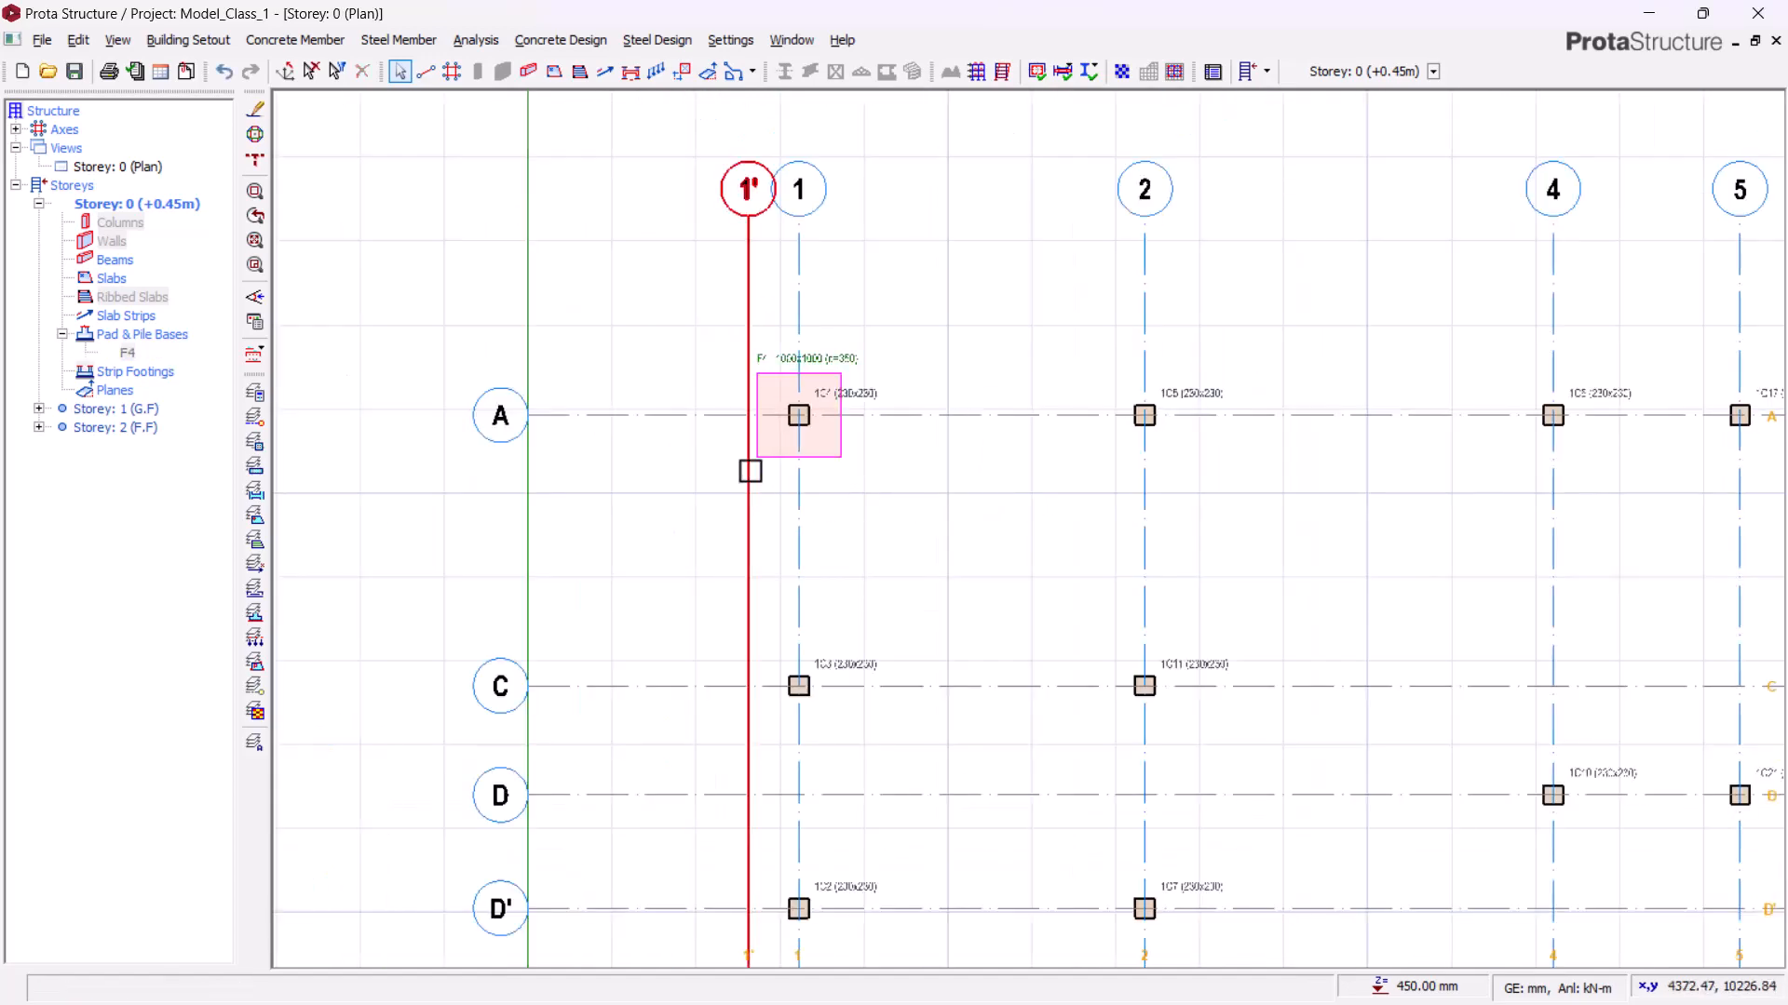
{"action": "scroll", "coordinate": [750, 468], "scroll_direction": "up", "scroll_amount": 3}
{"action": "middle_click_drag", "start_coordinate": [651, 551], "coordinate": [961, 475]}
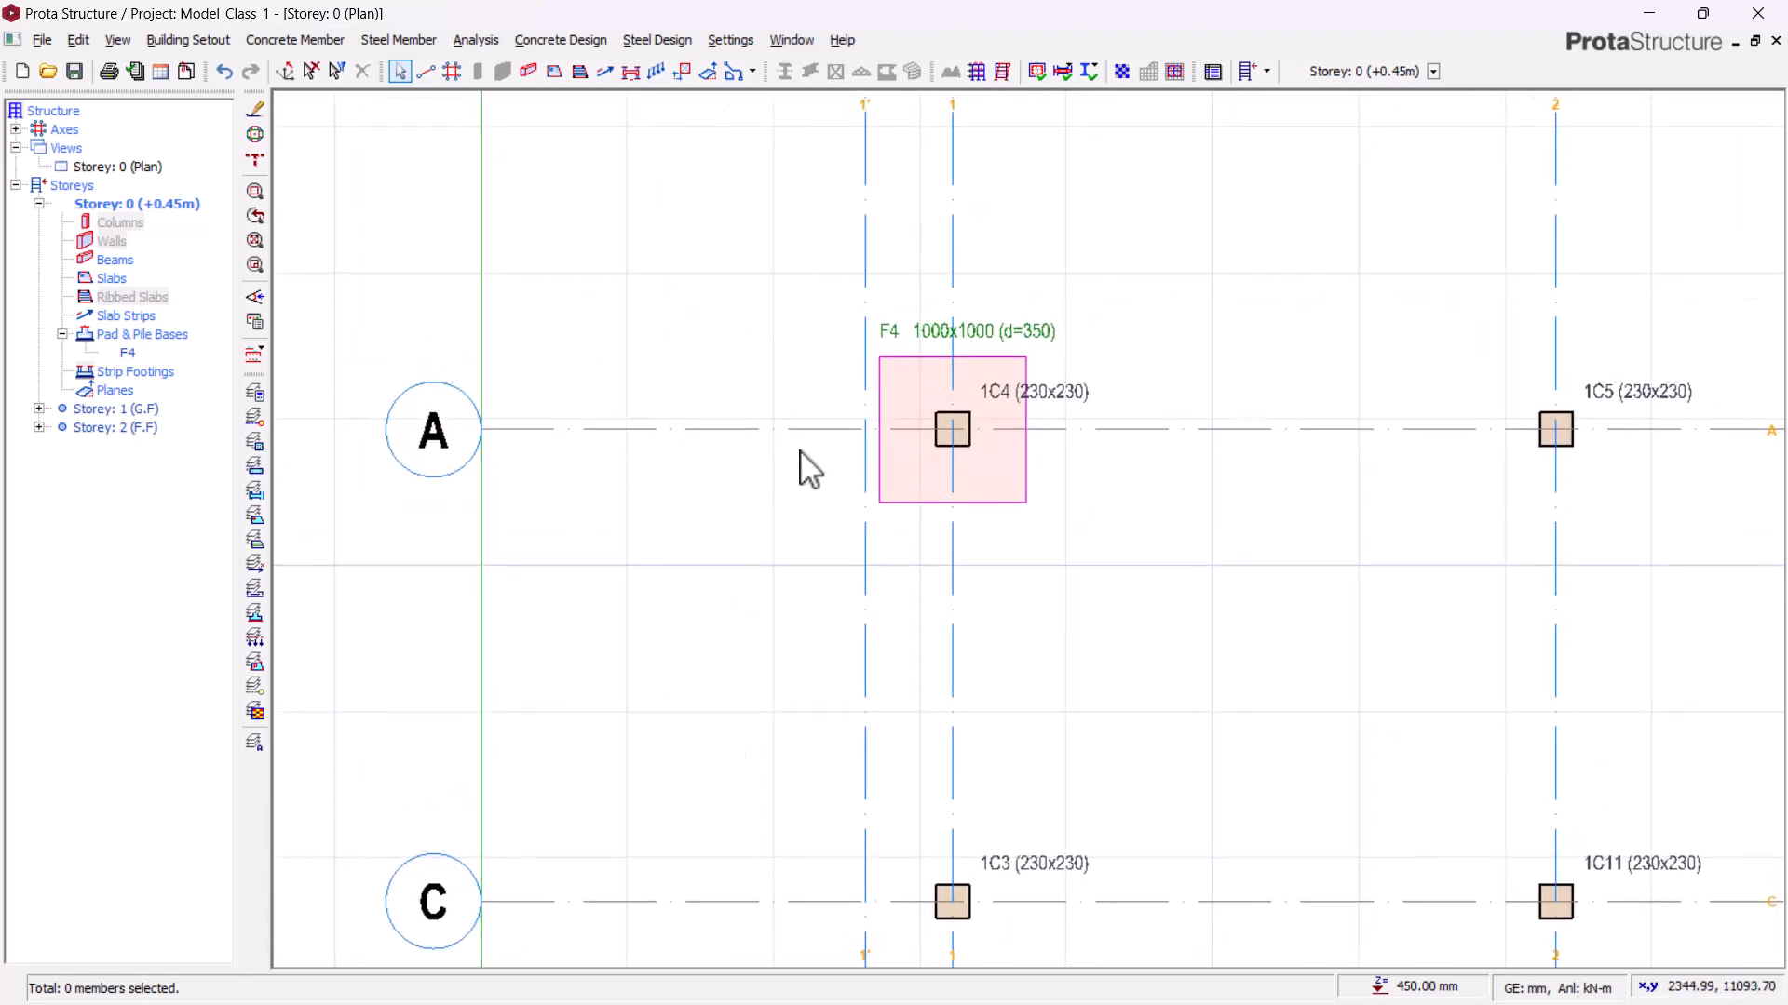
{"action": "right_click", "coordinate": [130, 170]}
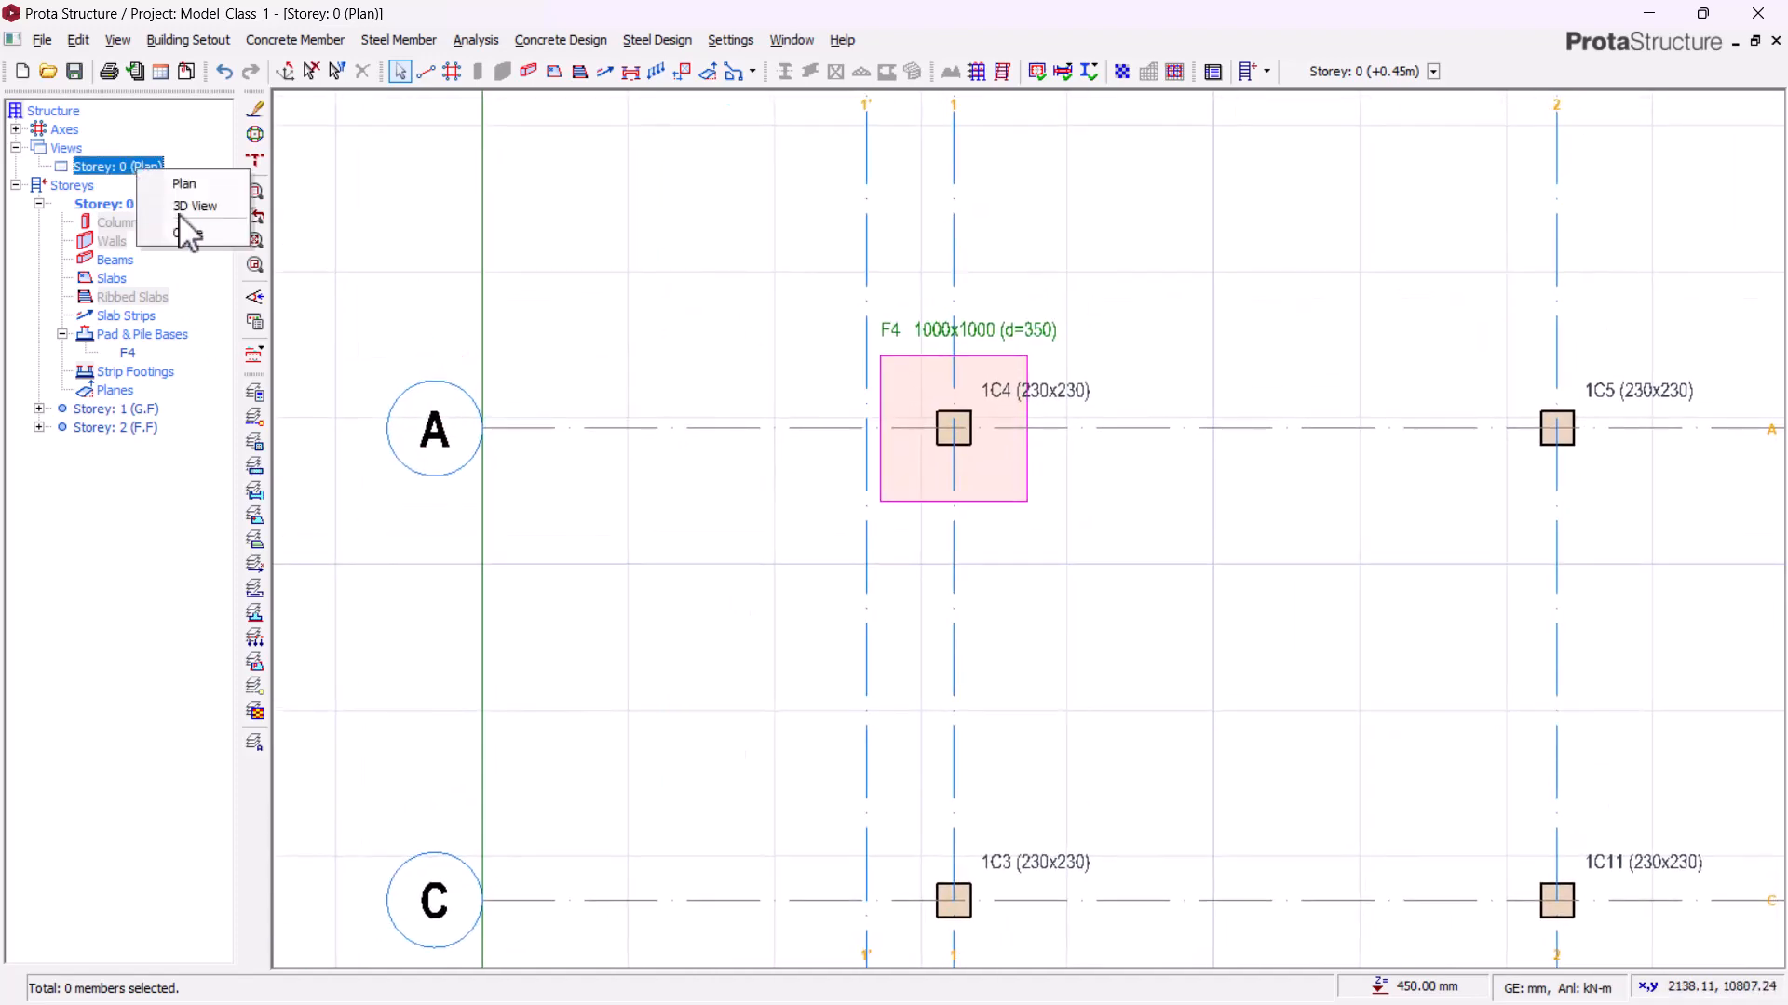
{"action": "left_click", "coordinate": [180, 206]}
{"action": "scroll", "coordinate": [936, 495], "scroll_direction": "down", "scroll_amount": 1}
{"action": "middle_click_drag", "start_coordinate": [718, 618], "coordinate": [1002, 456]}
{"action": "scroll", "coordinate": [1017, 460], "scroll_direction": "down", "scroll_amount": 5}
{"action": "middle_click_drag", "start_coordinate": [841, 746], "coordinate": [820, 869]}
{"action": "scroll", "coordinate": [843, 747], "scroll_direction": "up", "scroll_amount": 6}
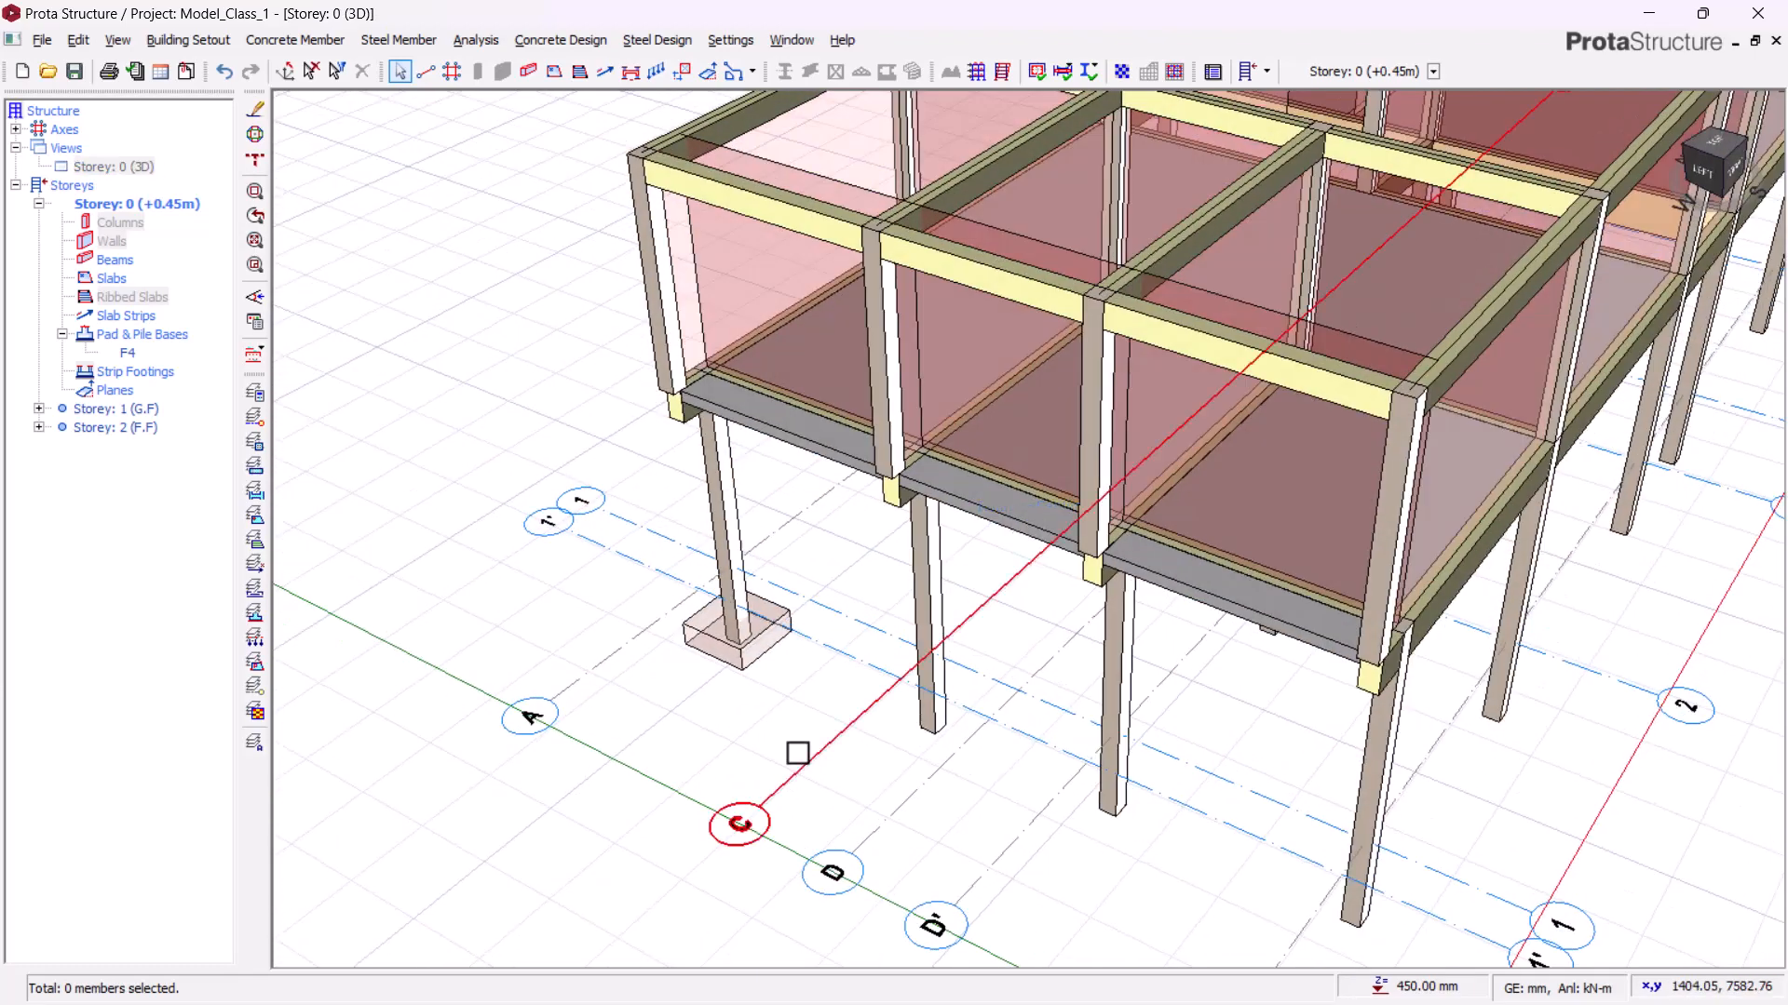
{"action": "scroll", "coordinate": [798, 752], "scroll_direction": "up", "scroll_amount": 3}
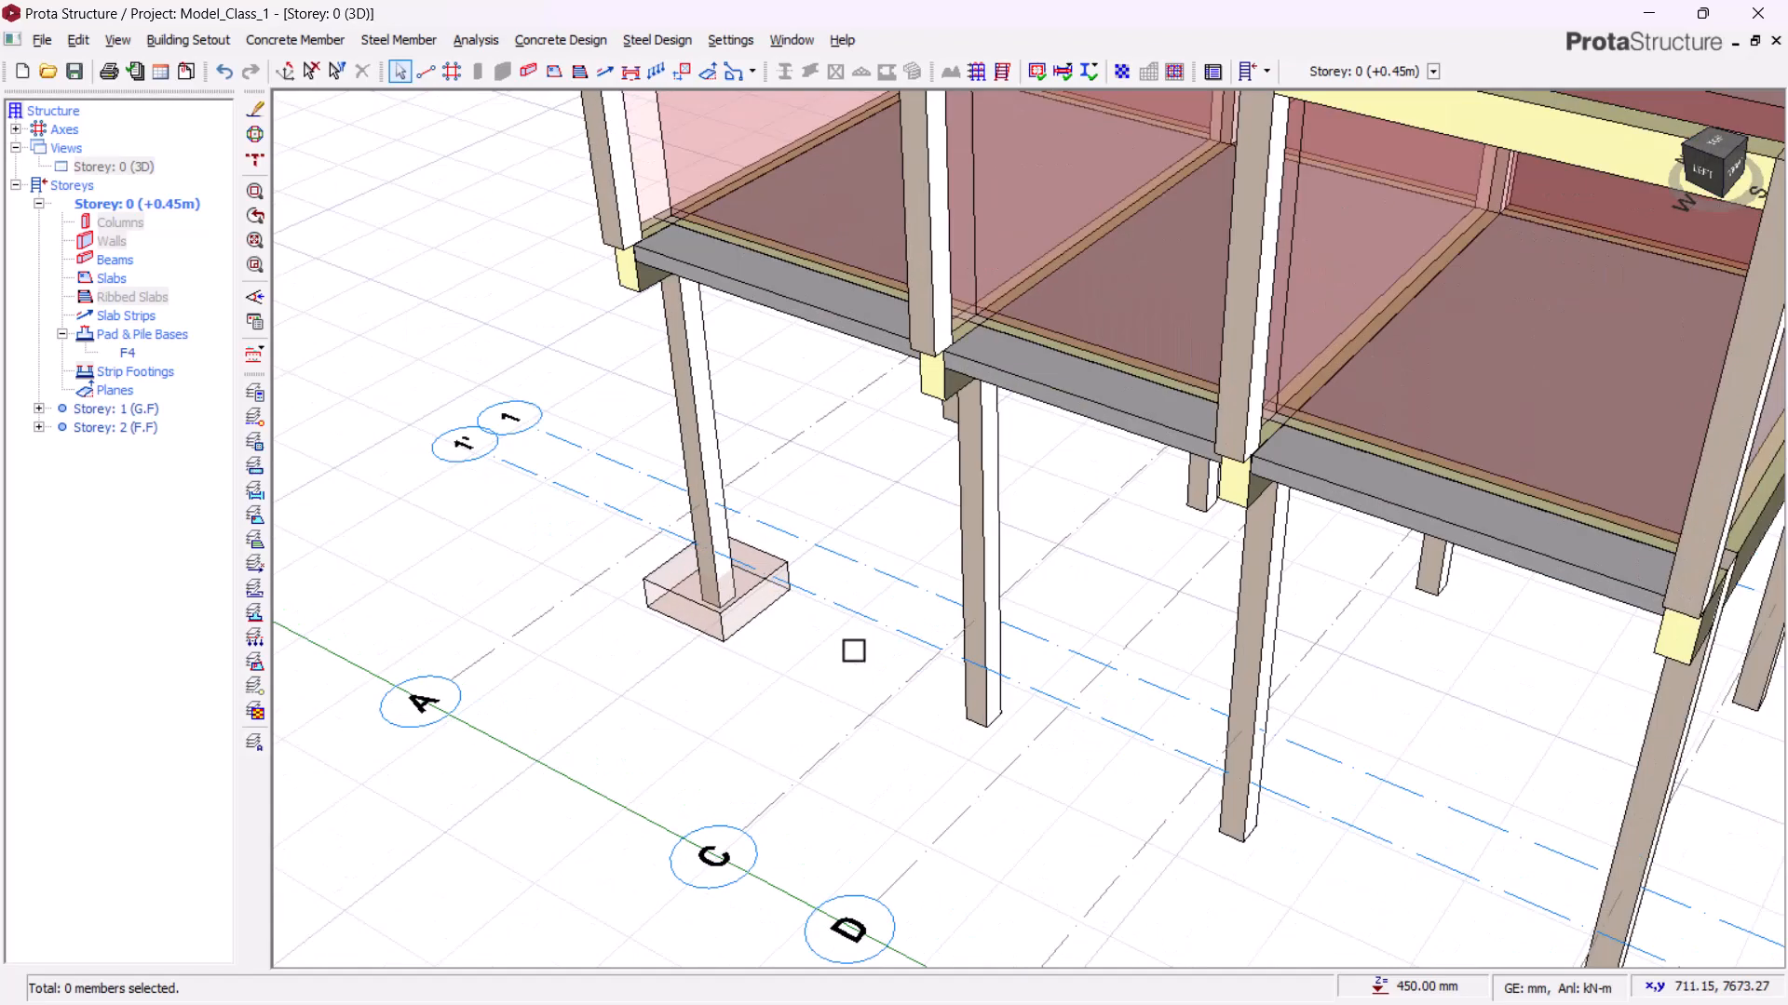
{"action": "scroll", "coordinate": [857, 698], "scroll_direction": "down", "scroll_amount": 2}
{"action": "mouse_move", "coordinate": [862, 742]}
{"action": "middle_mouse_down"}
{"action": "mouse_move", "coordinate": [730, 746]}
{"action": "mouse_move", "coordinate": [834, 776]}
{"action": "middle_mouse_up"}
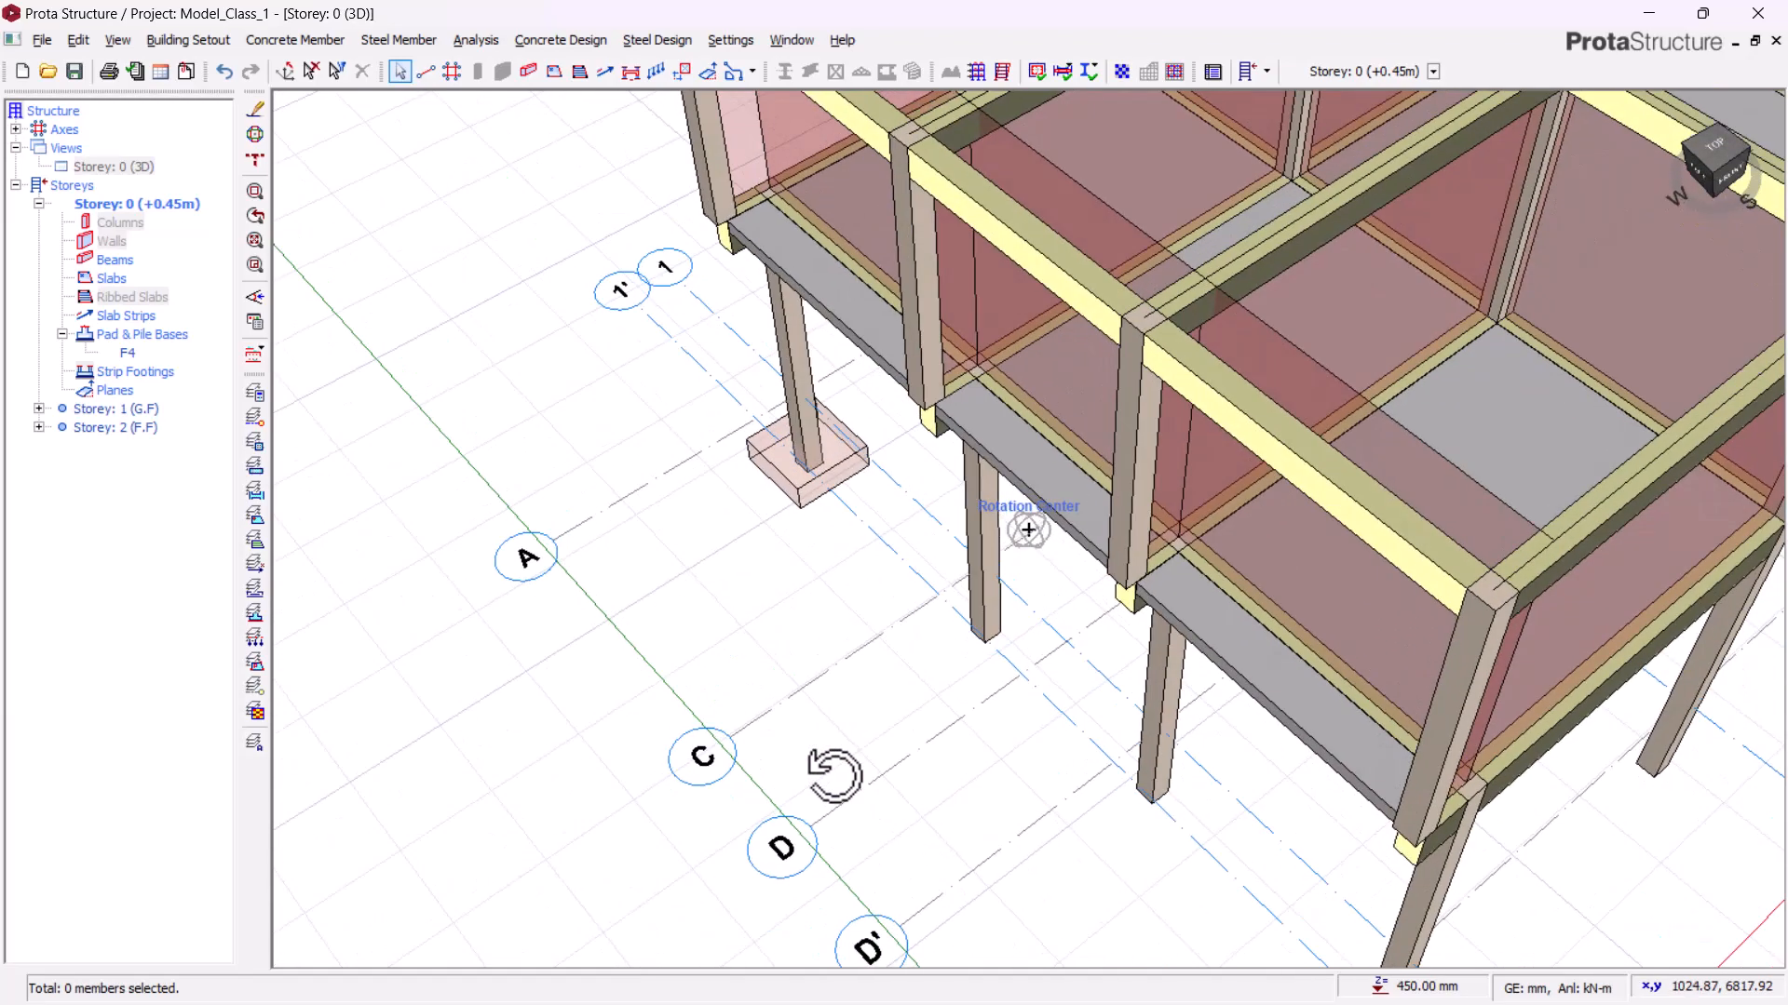
{"action": "mouse_move", "coordinate": [810, 623]}
{"action": "middle_mouse_down"}
{"action": "mouse_move", "coordinate": [846, 646]}
{"action": "mouse_move", "coordinate": [892, 615]}
{"action": "mouse_move", "coordinate": [842, 638]}
{"action": "middle_mouse_up"}
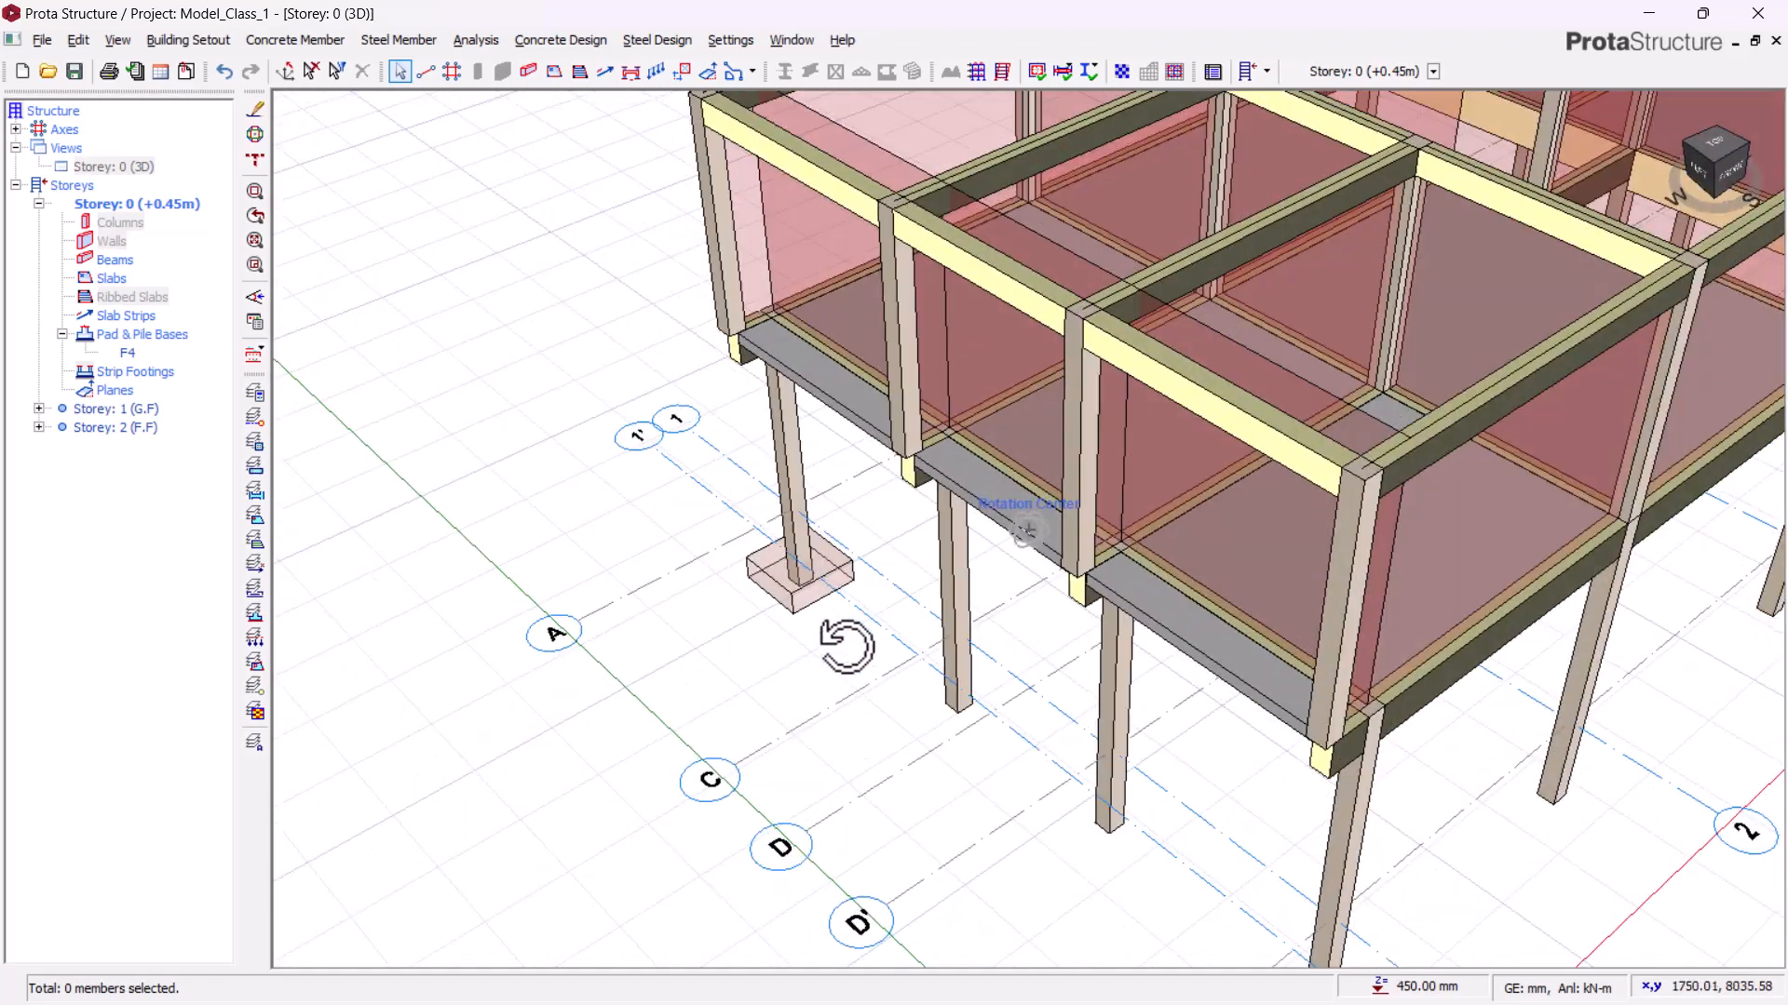
Step: Return to the plan view, insert a pad base under column 1C5 and calculate it
{"action": "left_click", "coordinate": [140, 171]}
{"action": "right_click", "coordinate": [119, 172]}
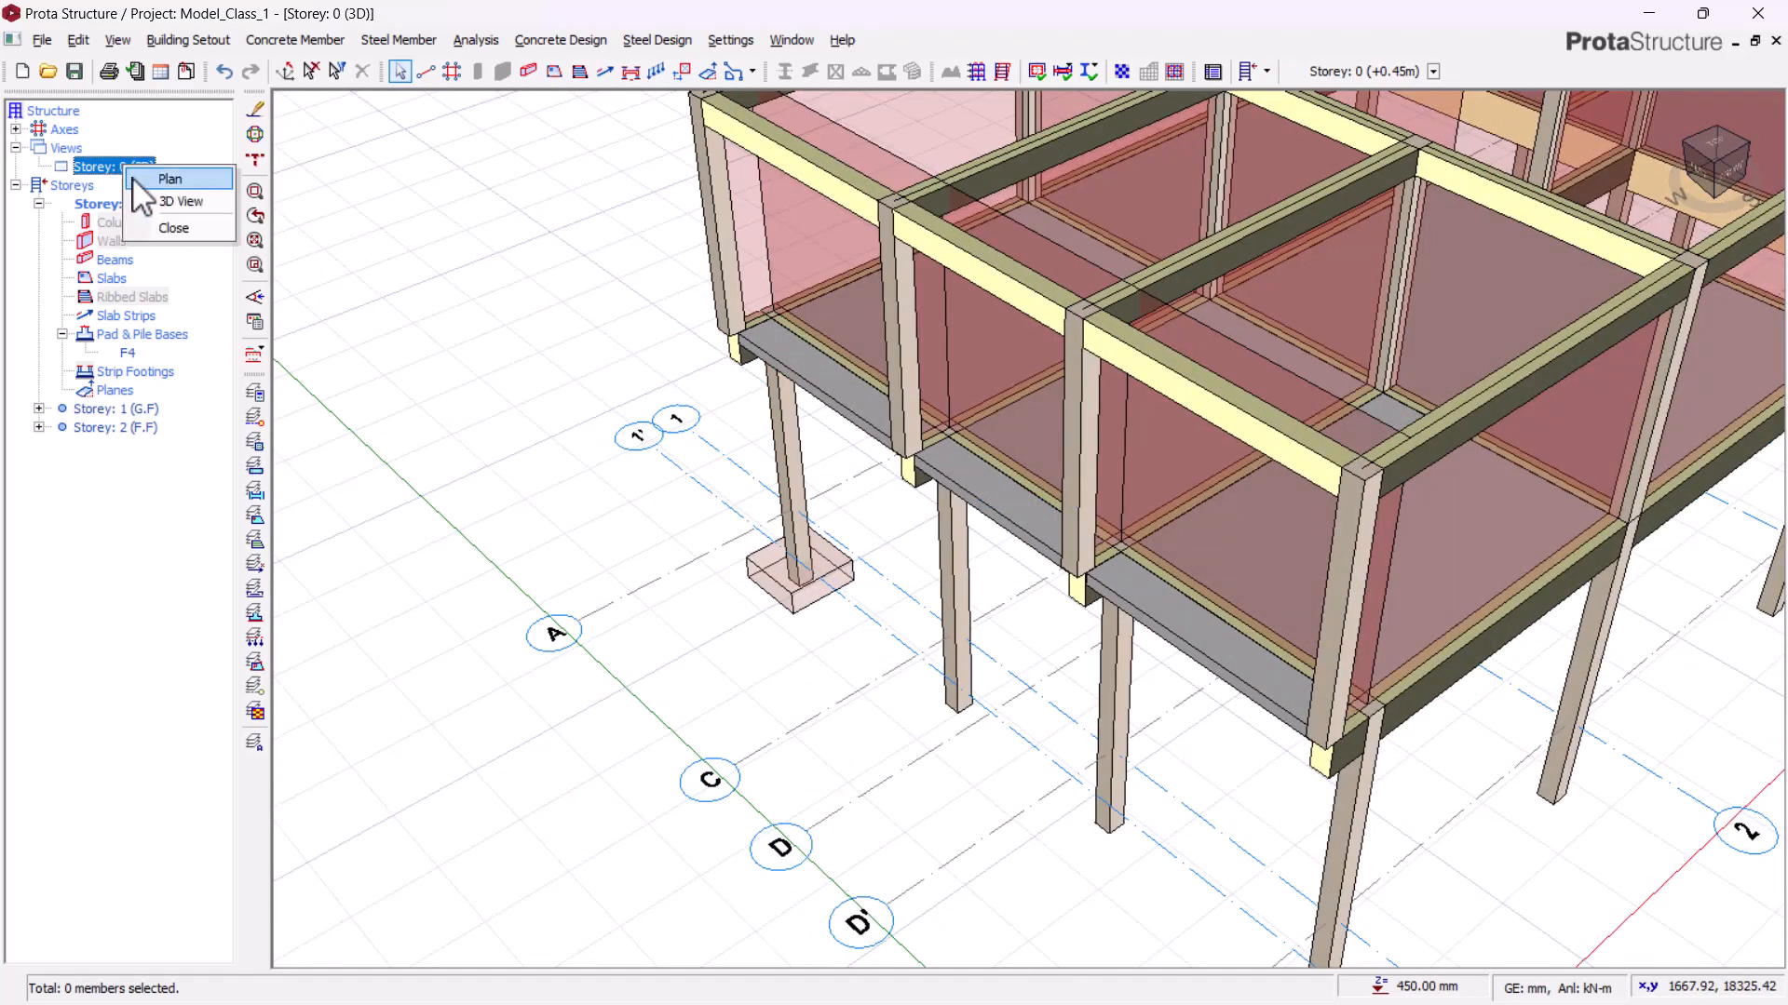
{"action": "left_click", "coordinate": [169, 183]}
{"action": "scroll", "coordinate": [834, 336], "scroll_direction": "up", "scroll_amount": 10}
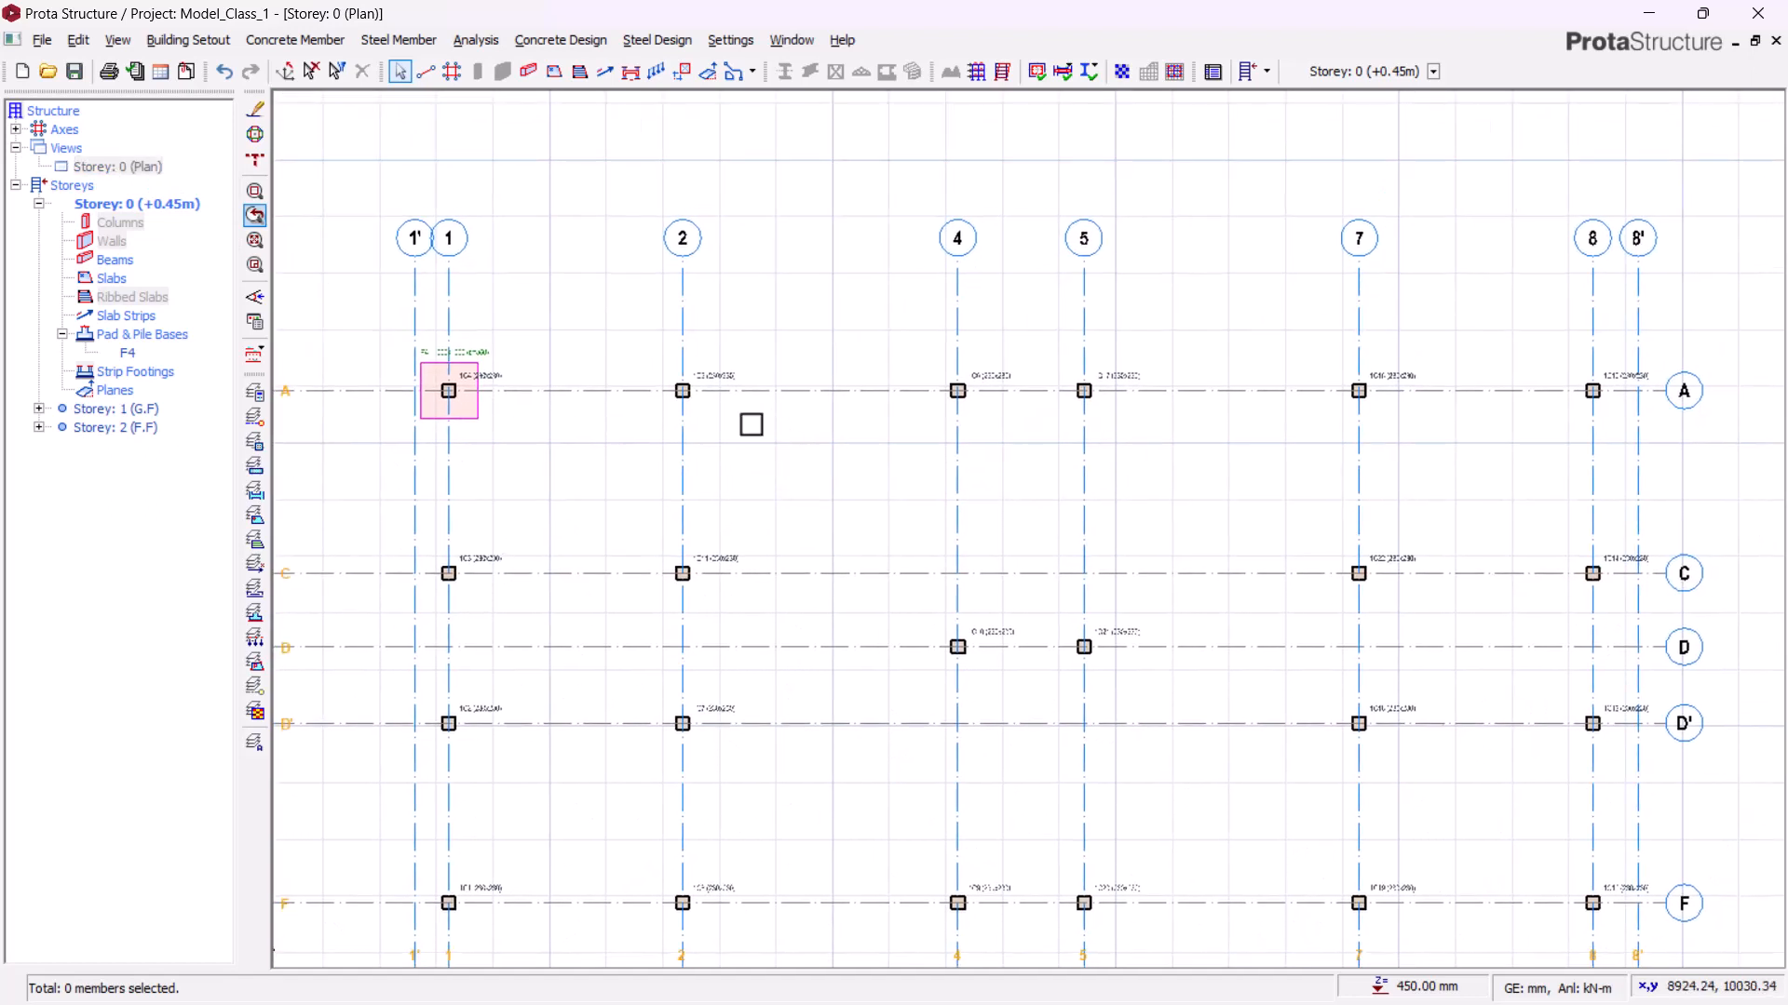
{"action": "middle_click_drag", "start_coordinate": [820, 553], "coordinate": [829, 522]}
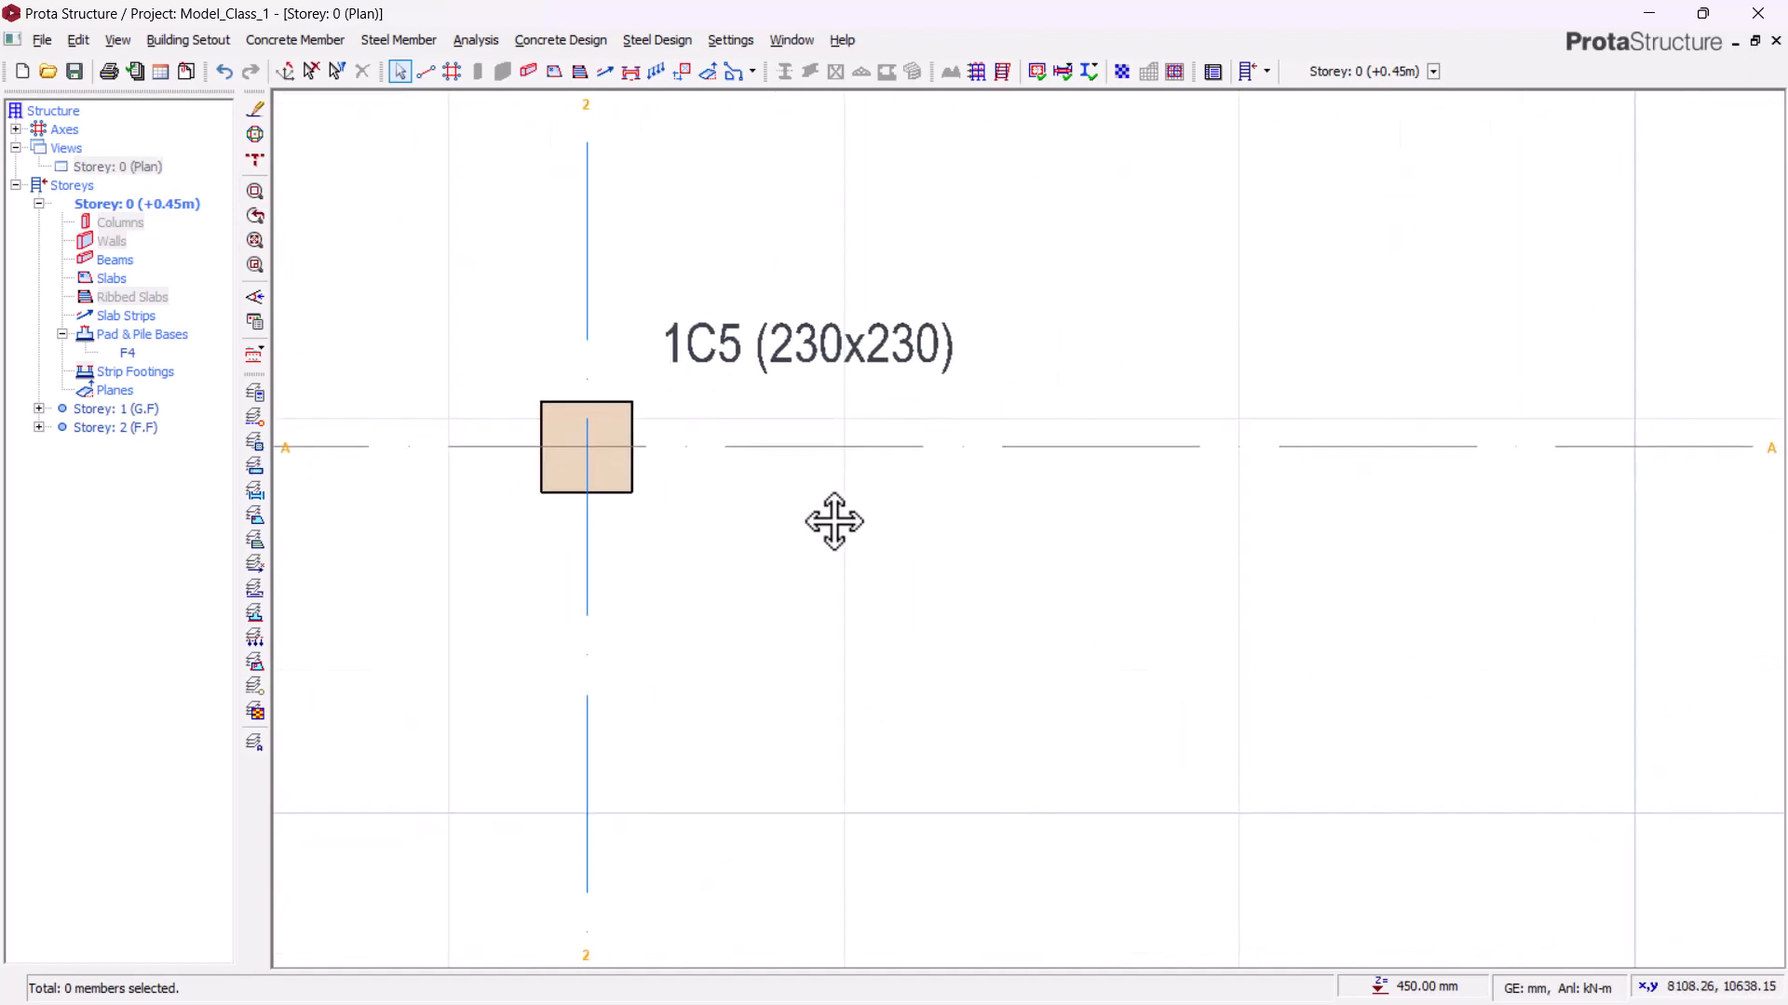
{"action": "left_click", "coordinate": [791, 359]}
{"action": "mouse_move", "coordinate": [791, 359]}
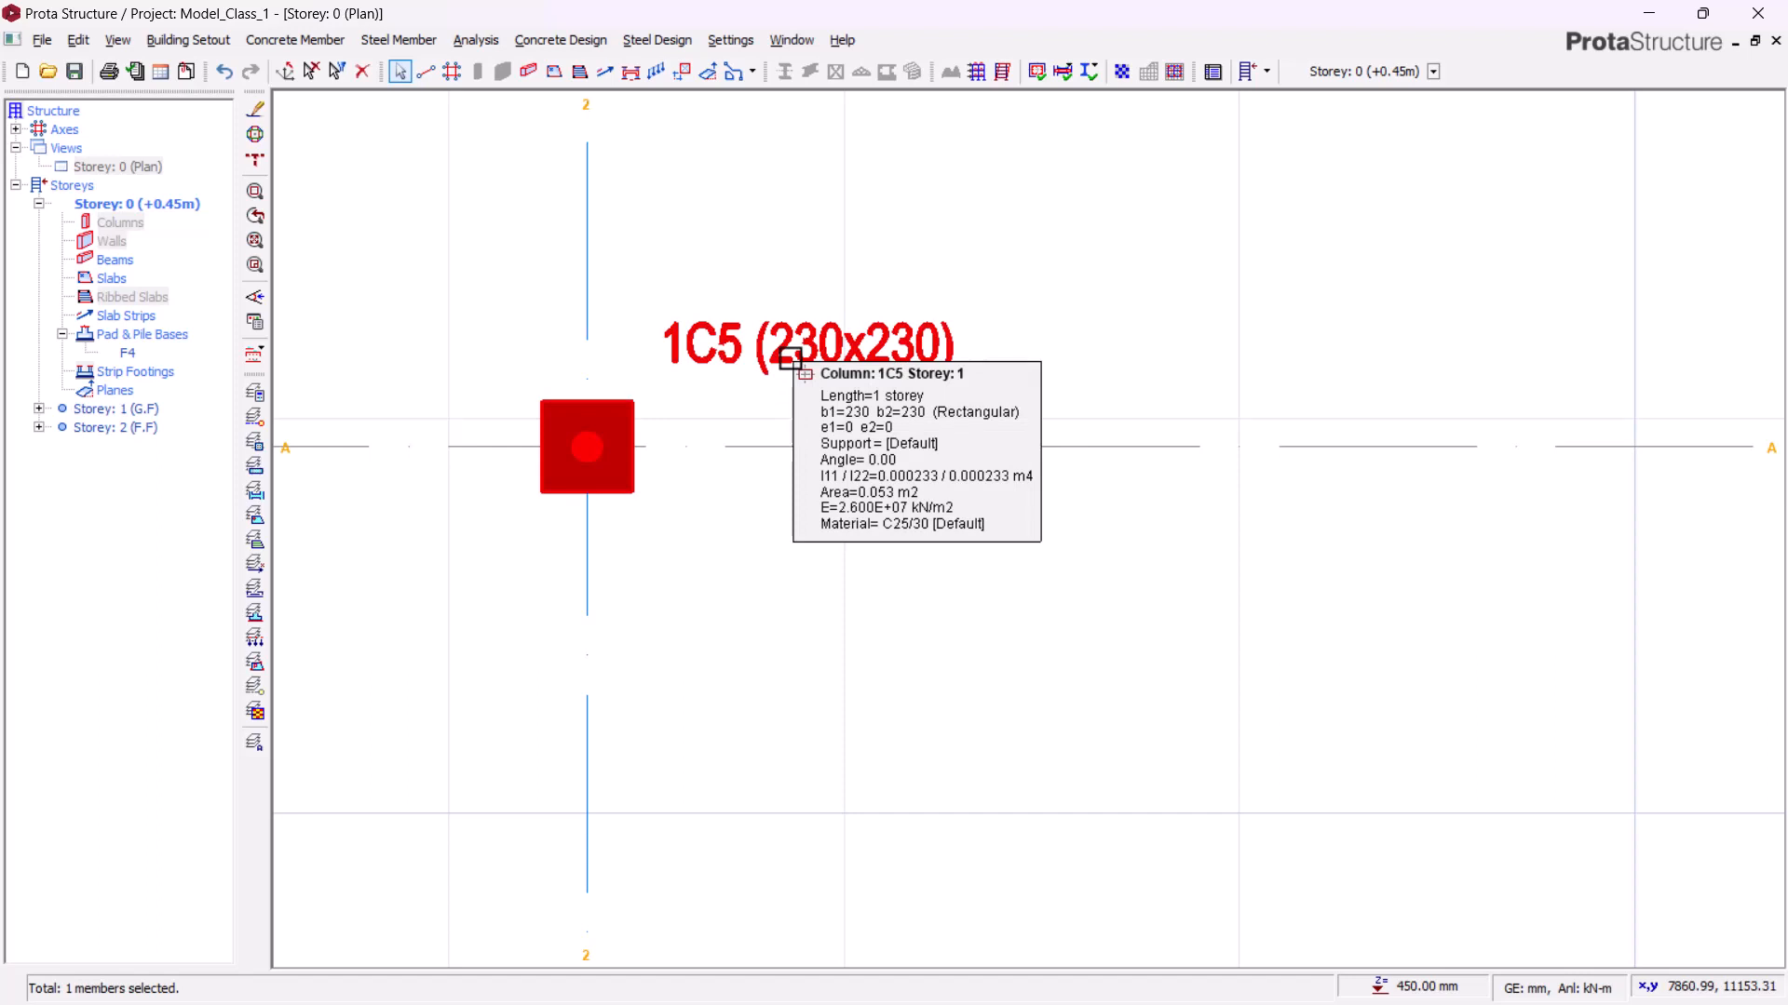
{"action": "scroll", "coordinate": [961, 288], "scroll_direction": "down", "scroll_amount": 2}
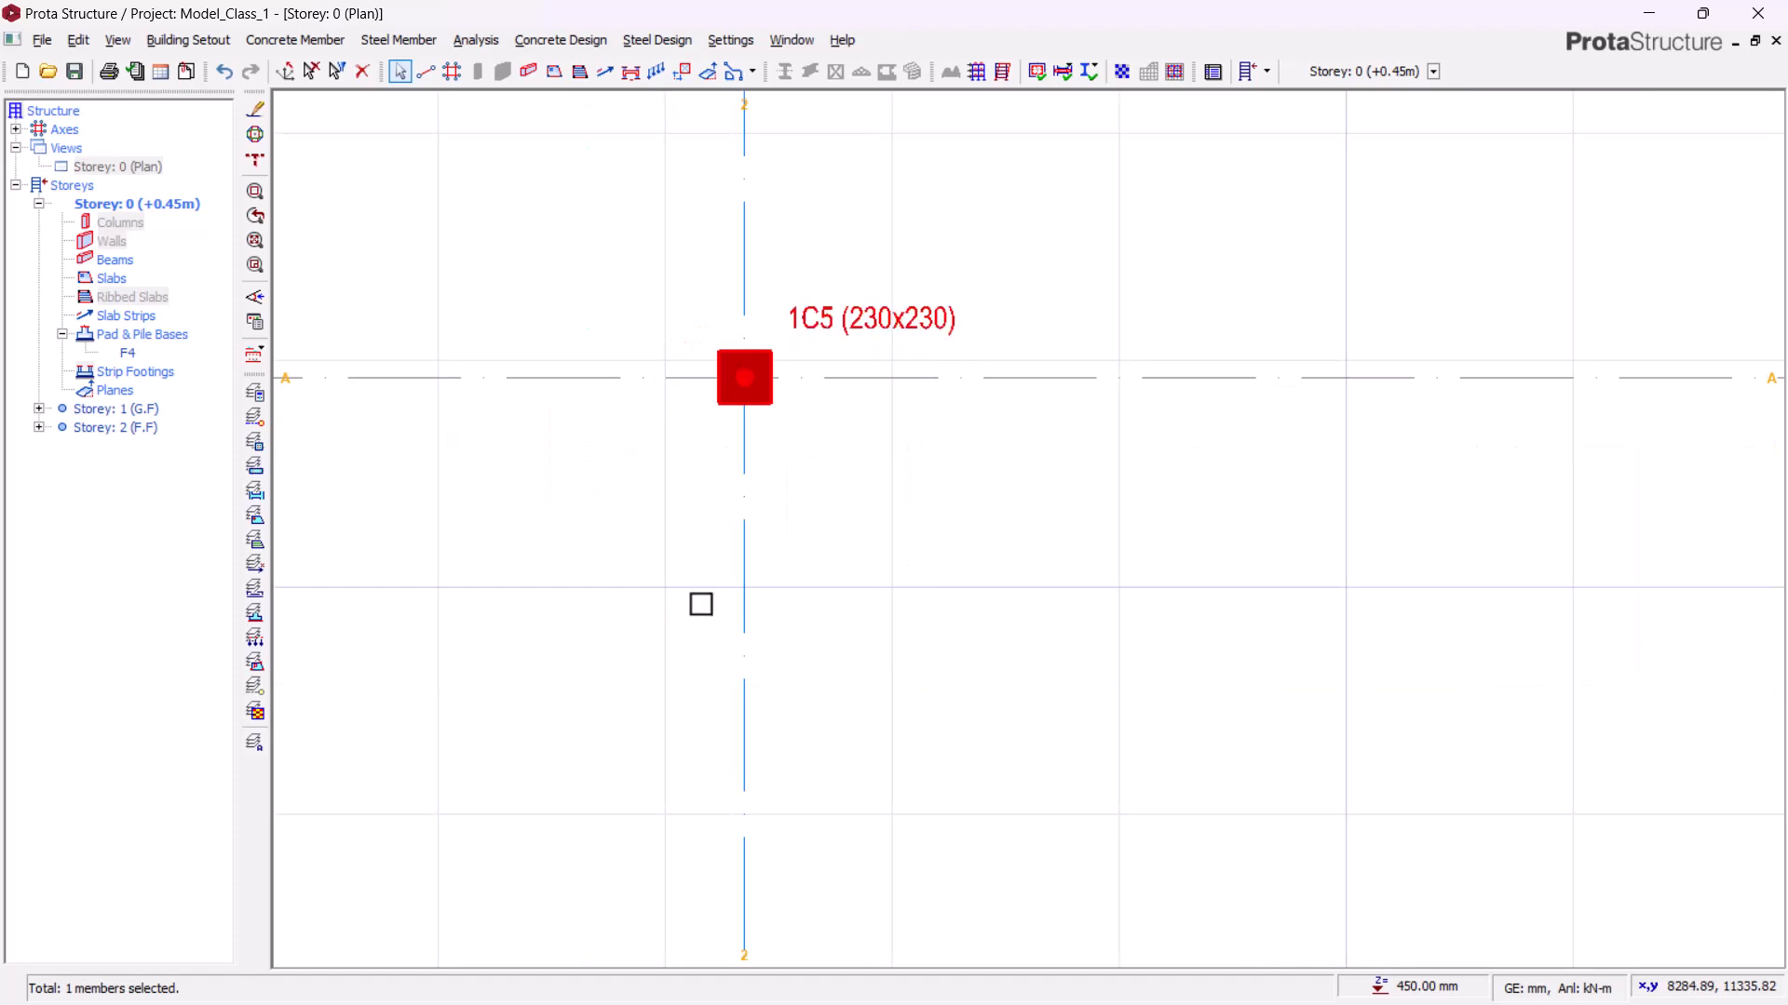
{"action": "middle_click_drag", "start_coordinate": [700, 605], "coordinate": [1218, 596]}
{"action": "scroll", "coordinate": [999, 514], "scroll_direction": "down", "scroll_amount": 2}
{"action": "middle_click_drag", "start_coordinate": [1097, 485], "coordinate": [769, 483]}
{"action": "middle_click_drag", "start_coordinate": [905, 542], "coordinate": [800, 535]}
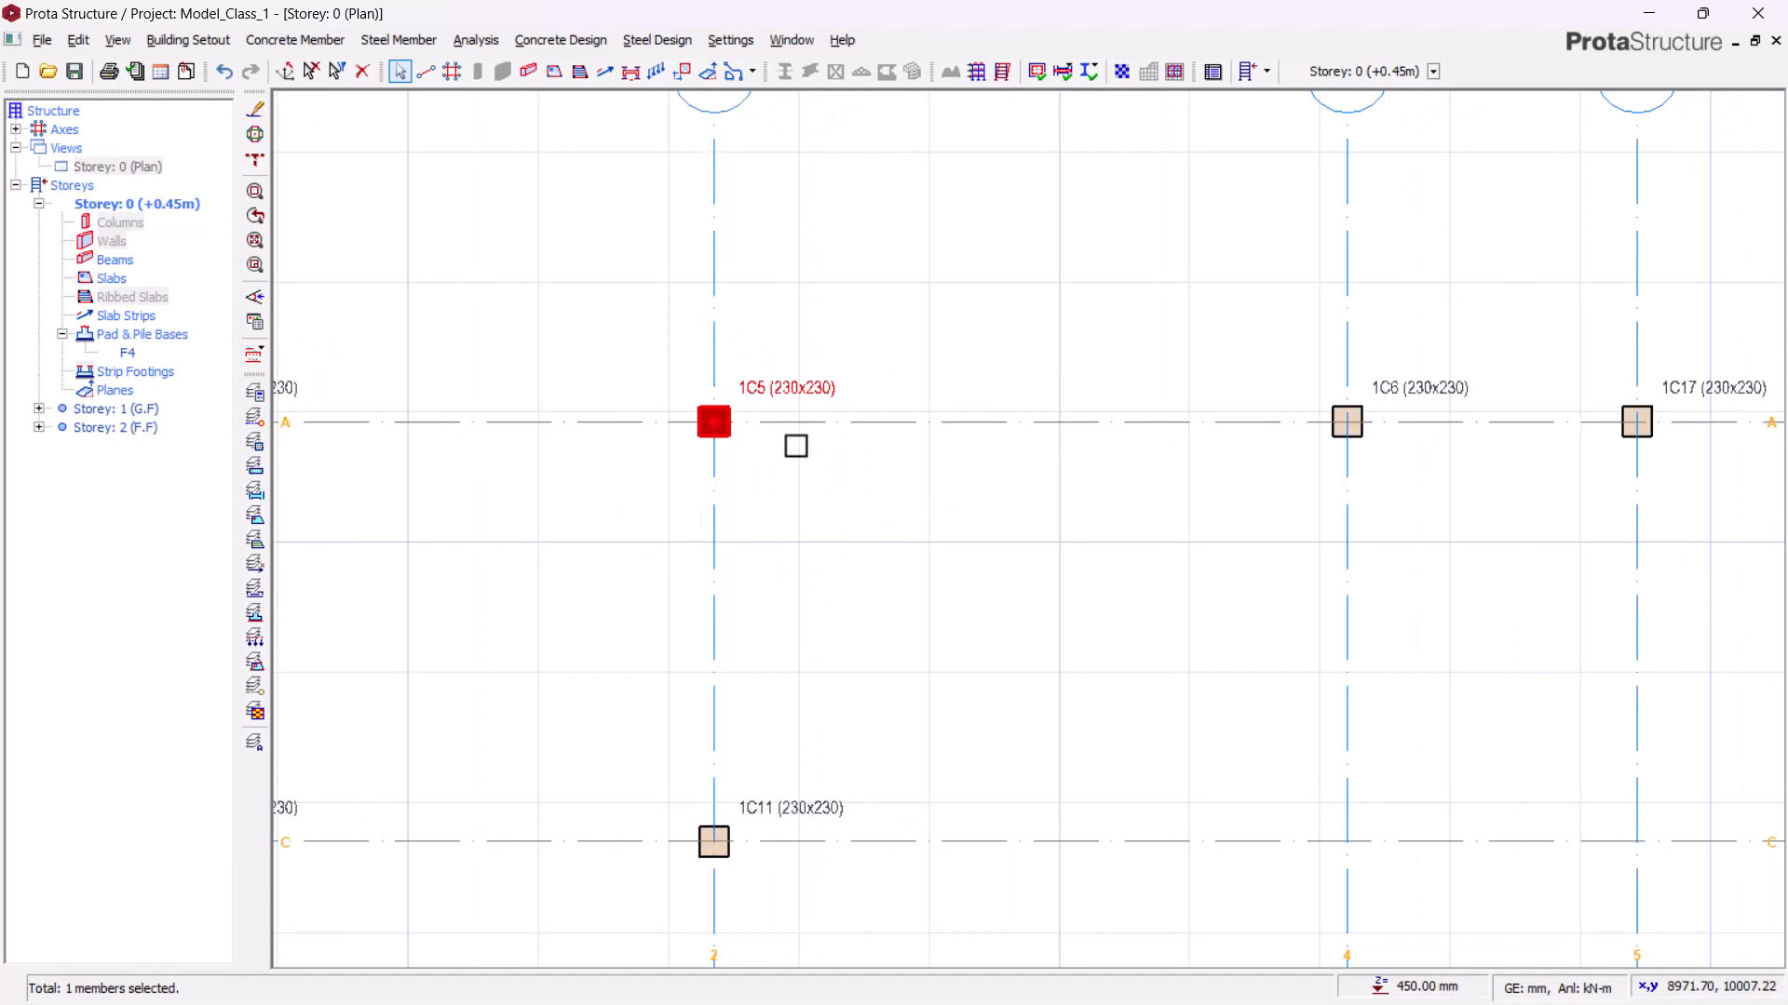
{"action": "scroll", "coordinate": [793, 415], "scroll_direction": "up", "scroll_amount": 1}
{"action": "right_click", "coordinate": [796, 383]}
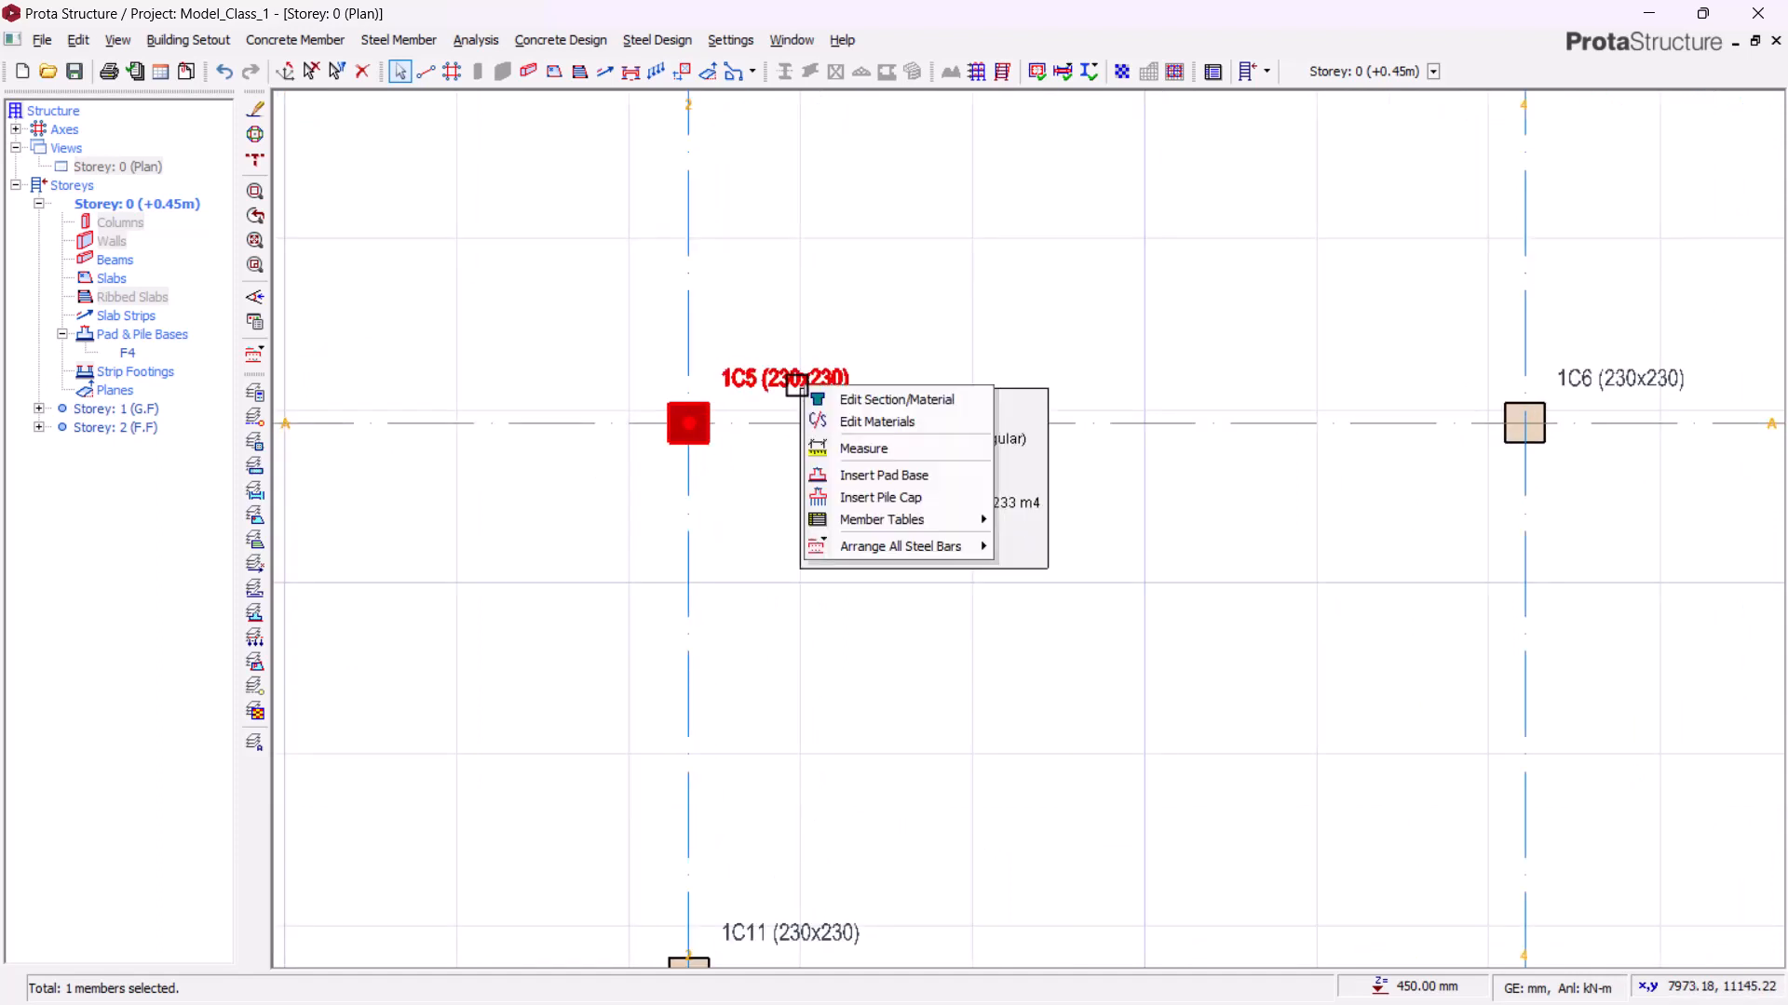
{"action": "left_click", "coordinate": [865, 475]}
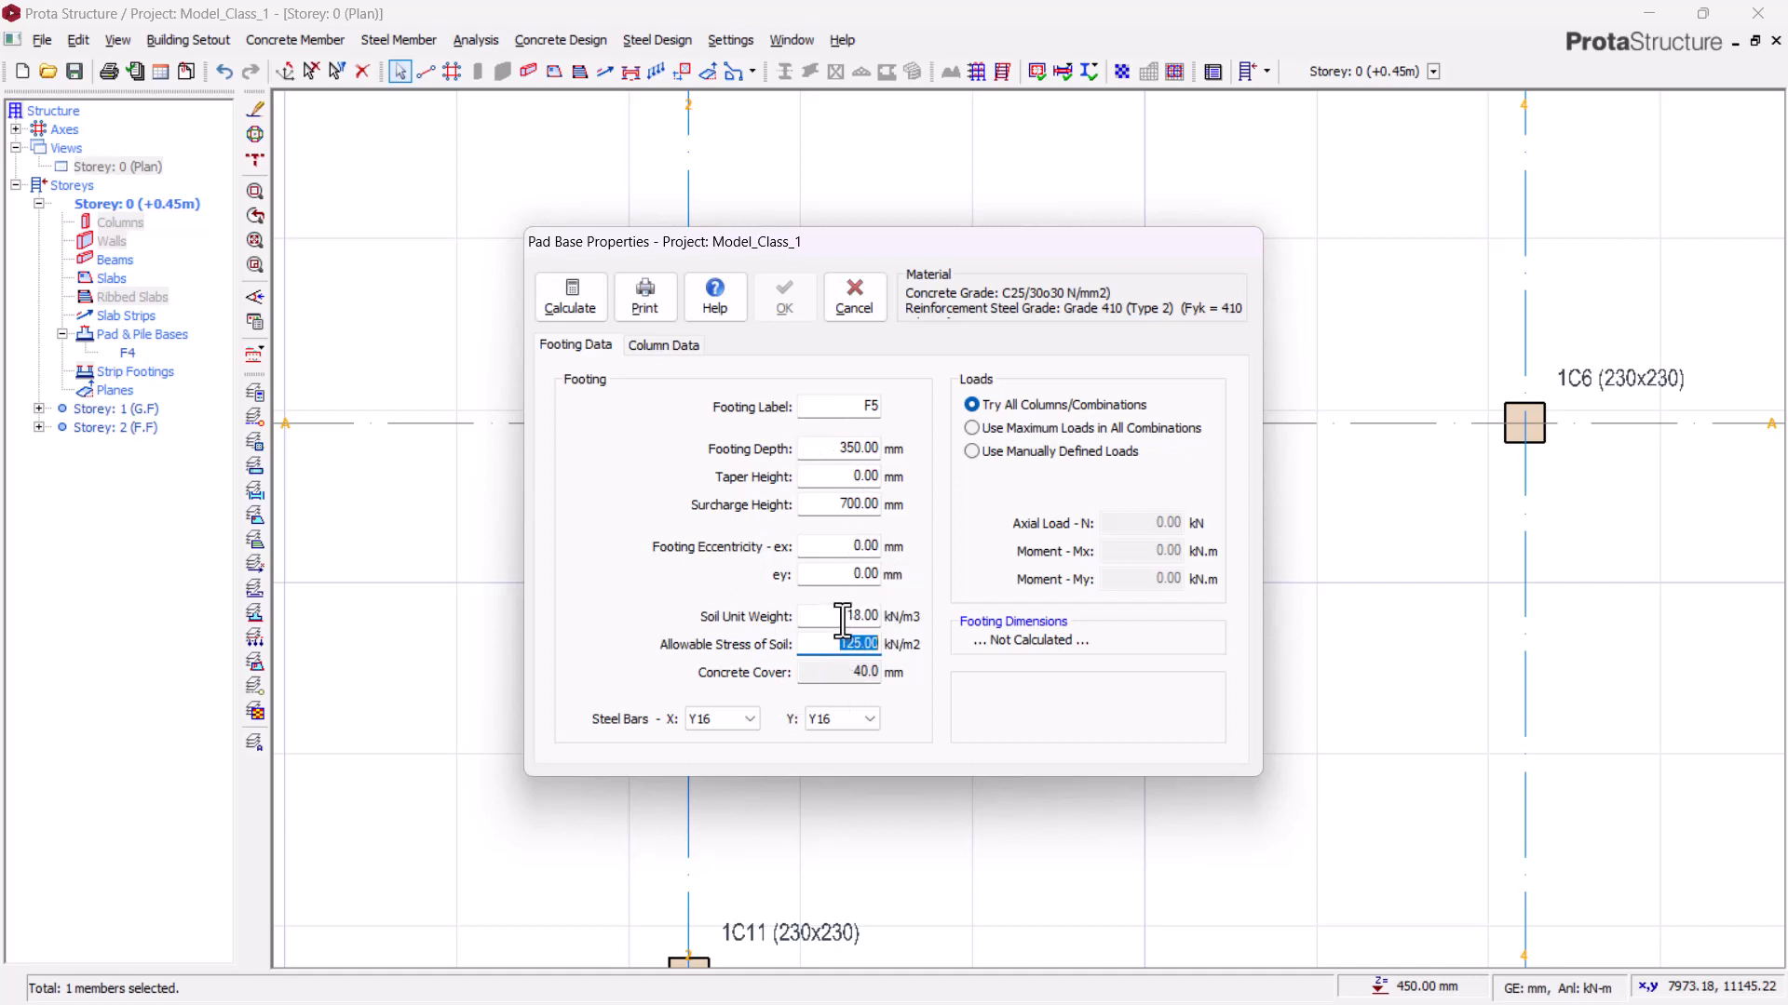
{"action": "left_click", "coordinate": [590, 305]}
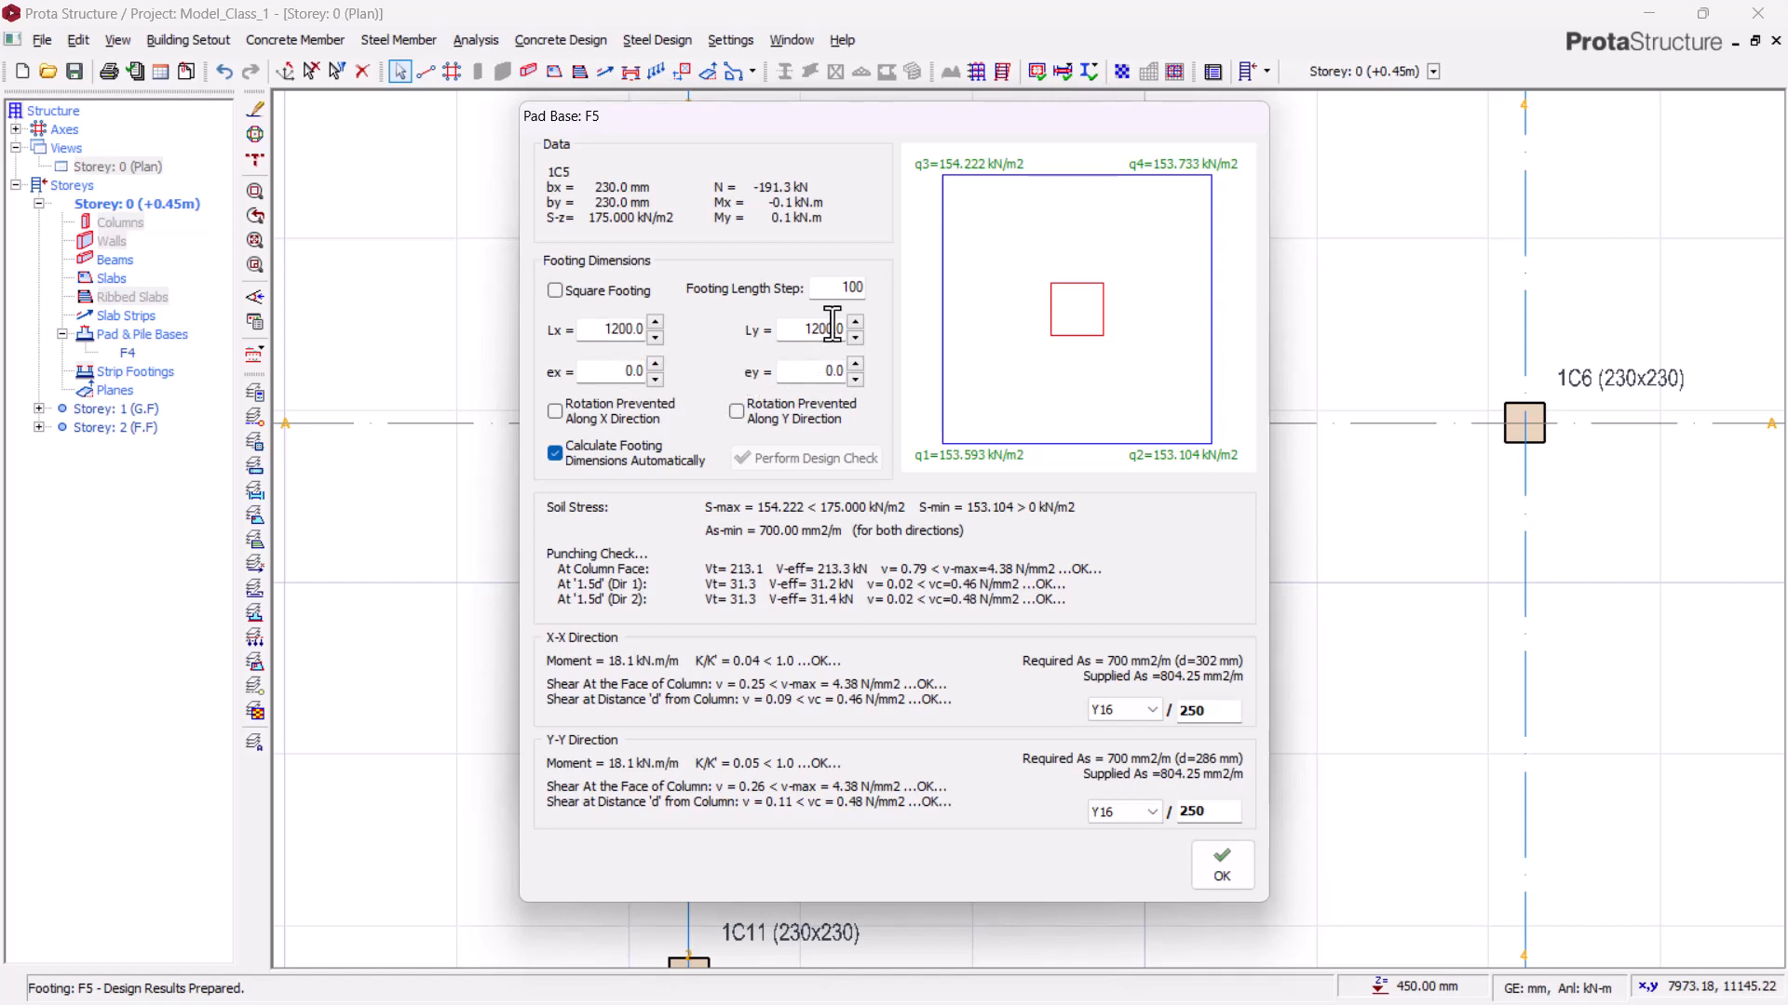
Step: Try adjusting the footing lengths Lx and Ly of the pad base under column 1C5
{"action": "left_click", "coordinate": [655, 321]}
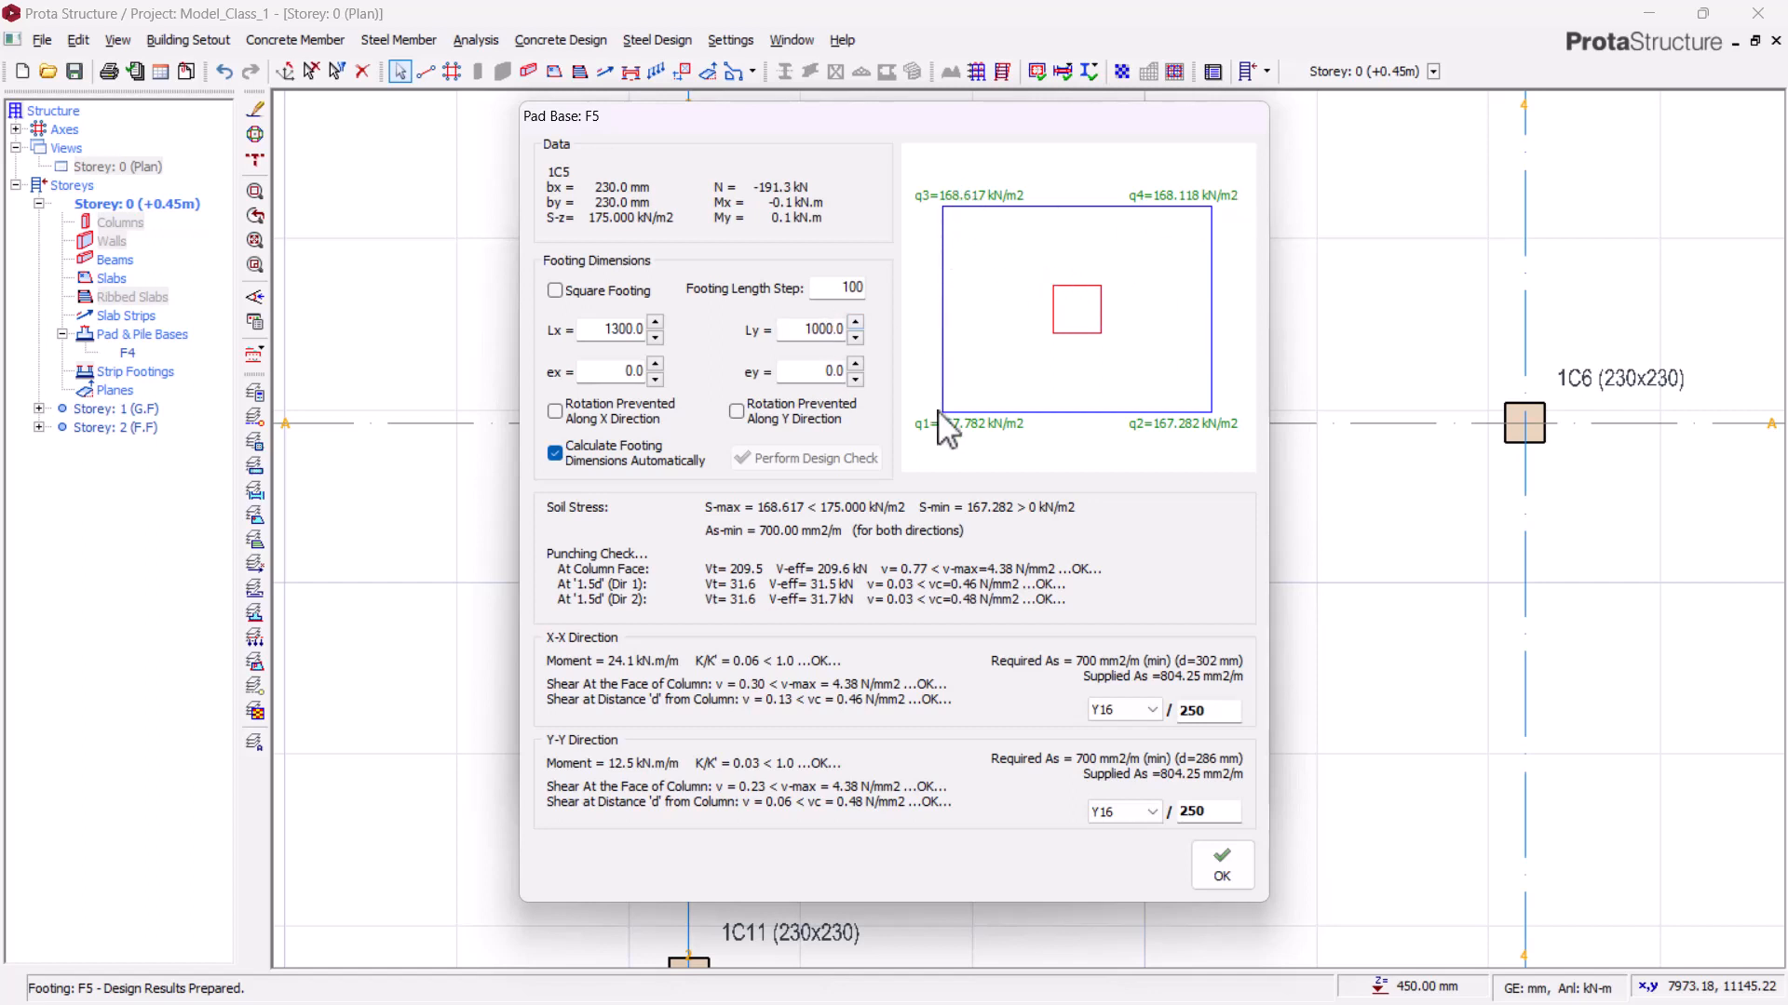
{"action": "left_click", "coordinate": [857, 322]}
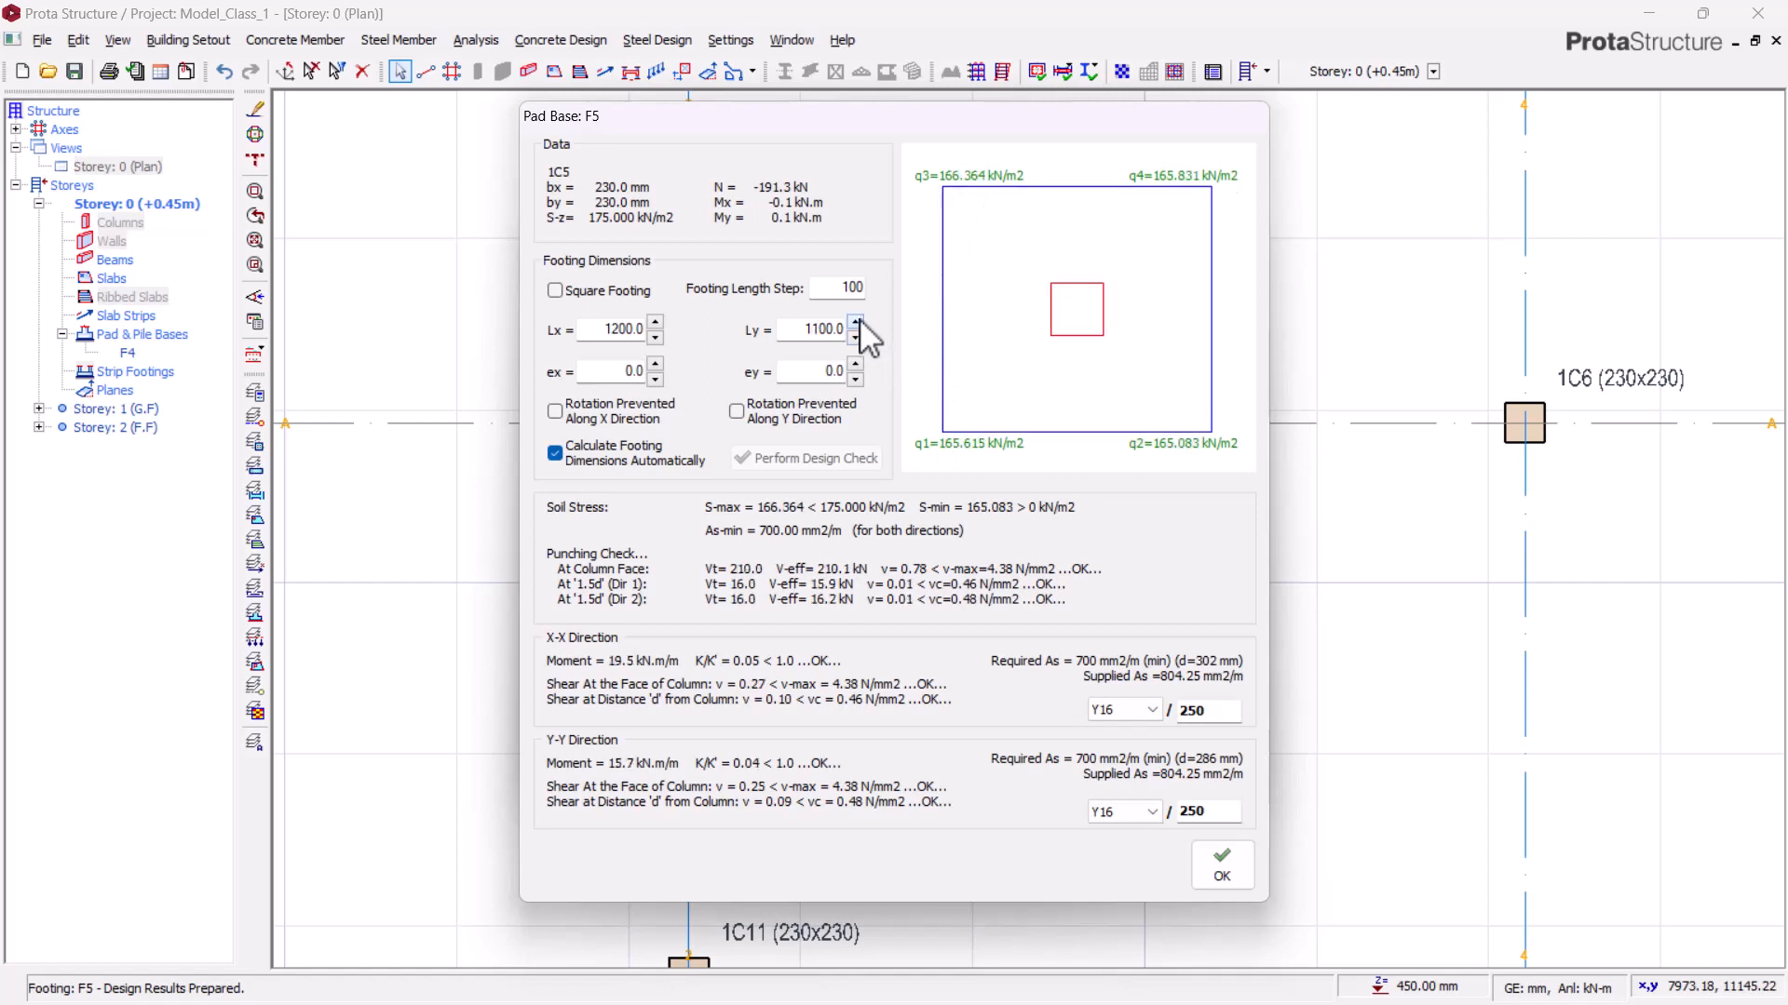
{"action": "left_click", "coordinate": [857, 322]}
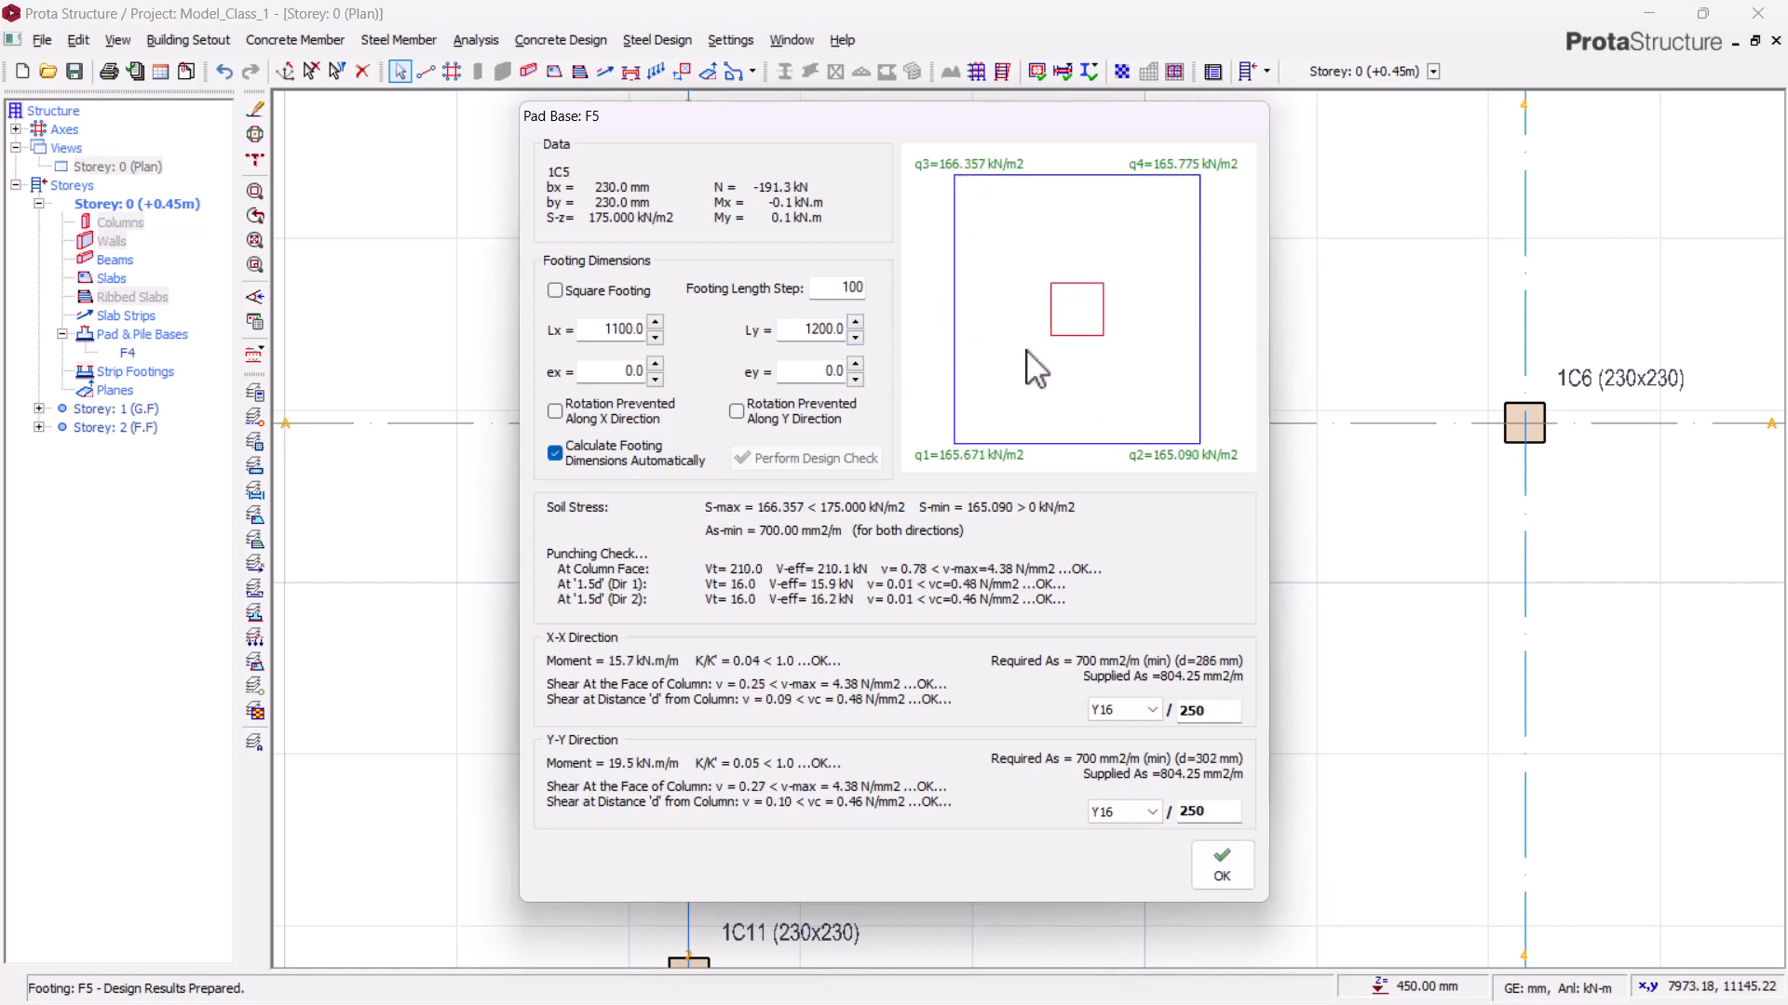
Step: Make the 1C5 footing square at 1200 x 1200 mm and accept the pad base design
{"action": "left_click", "coordinate": [587, 291]}
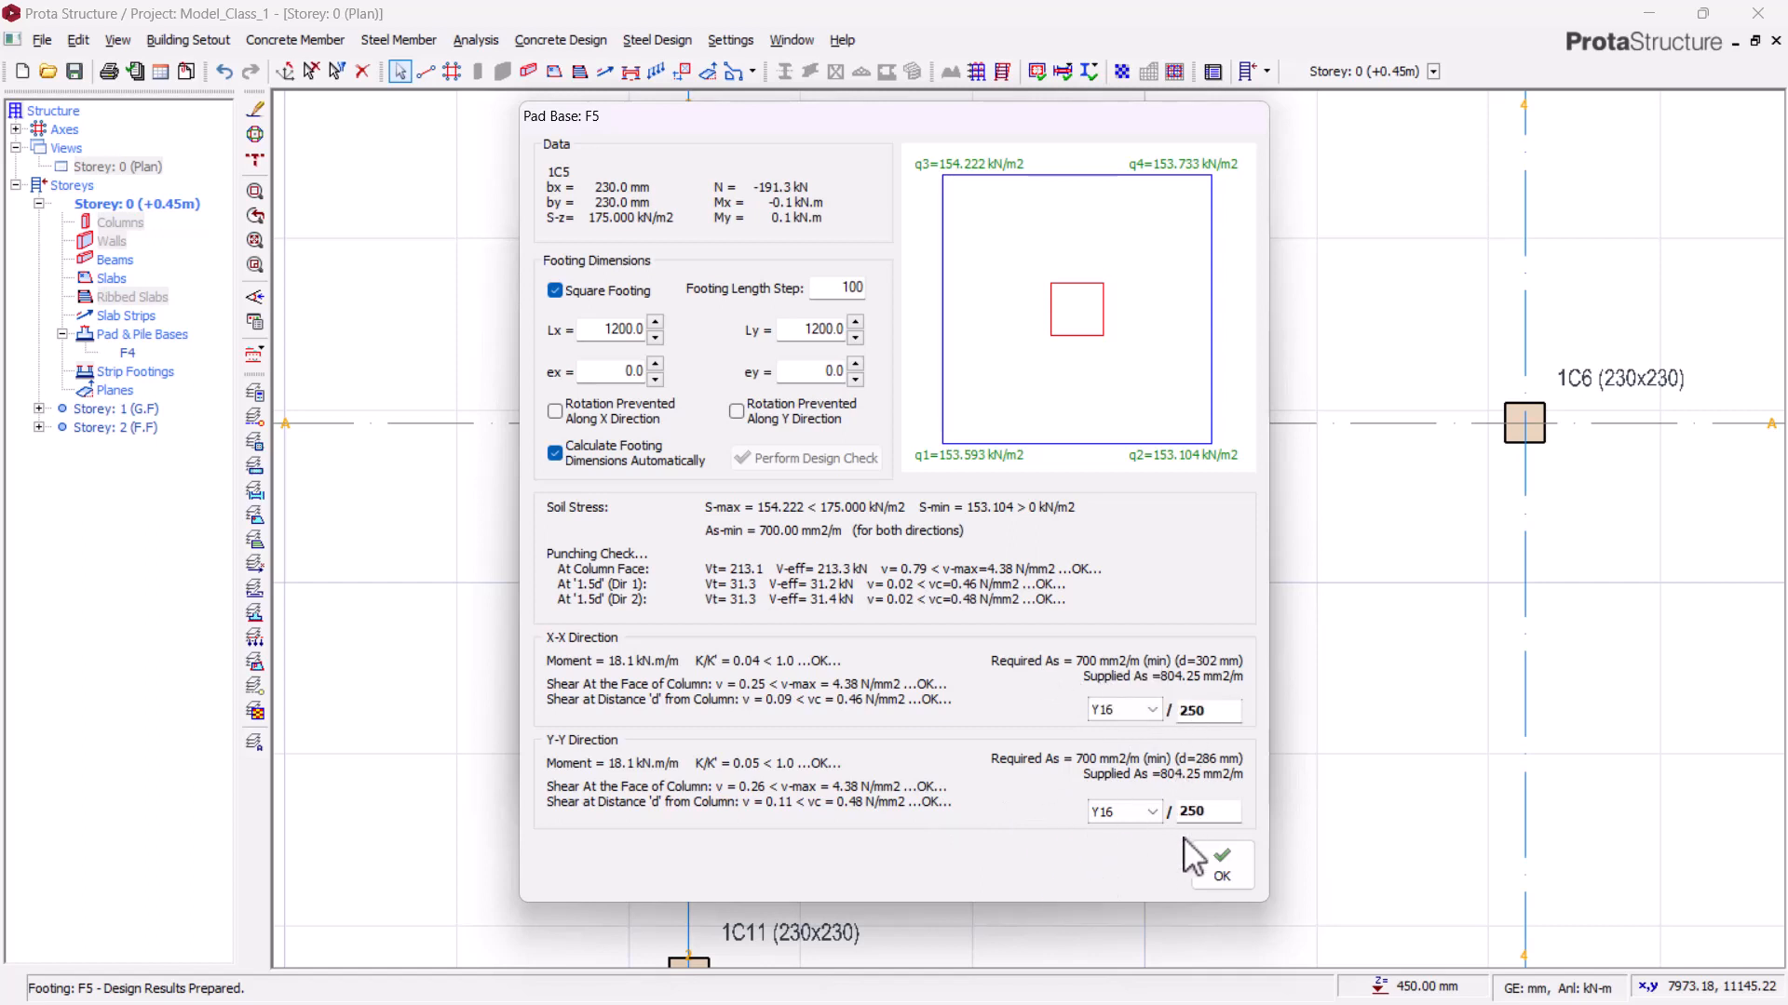
{"action": "left_click", "coordinate": [1227, 856]}
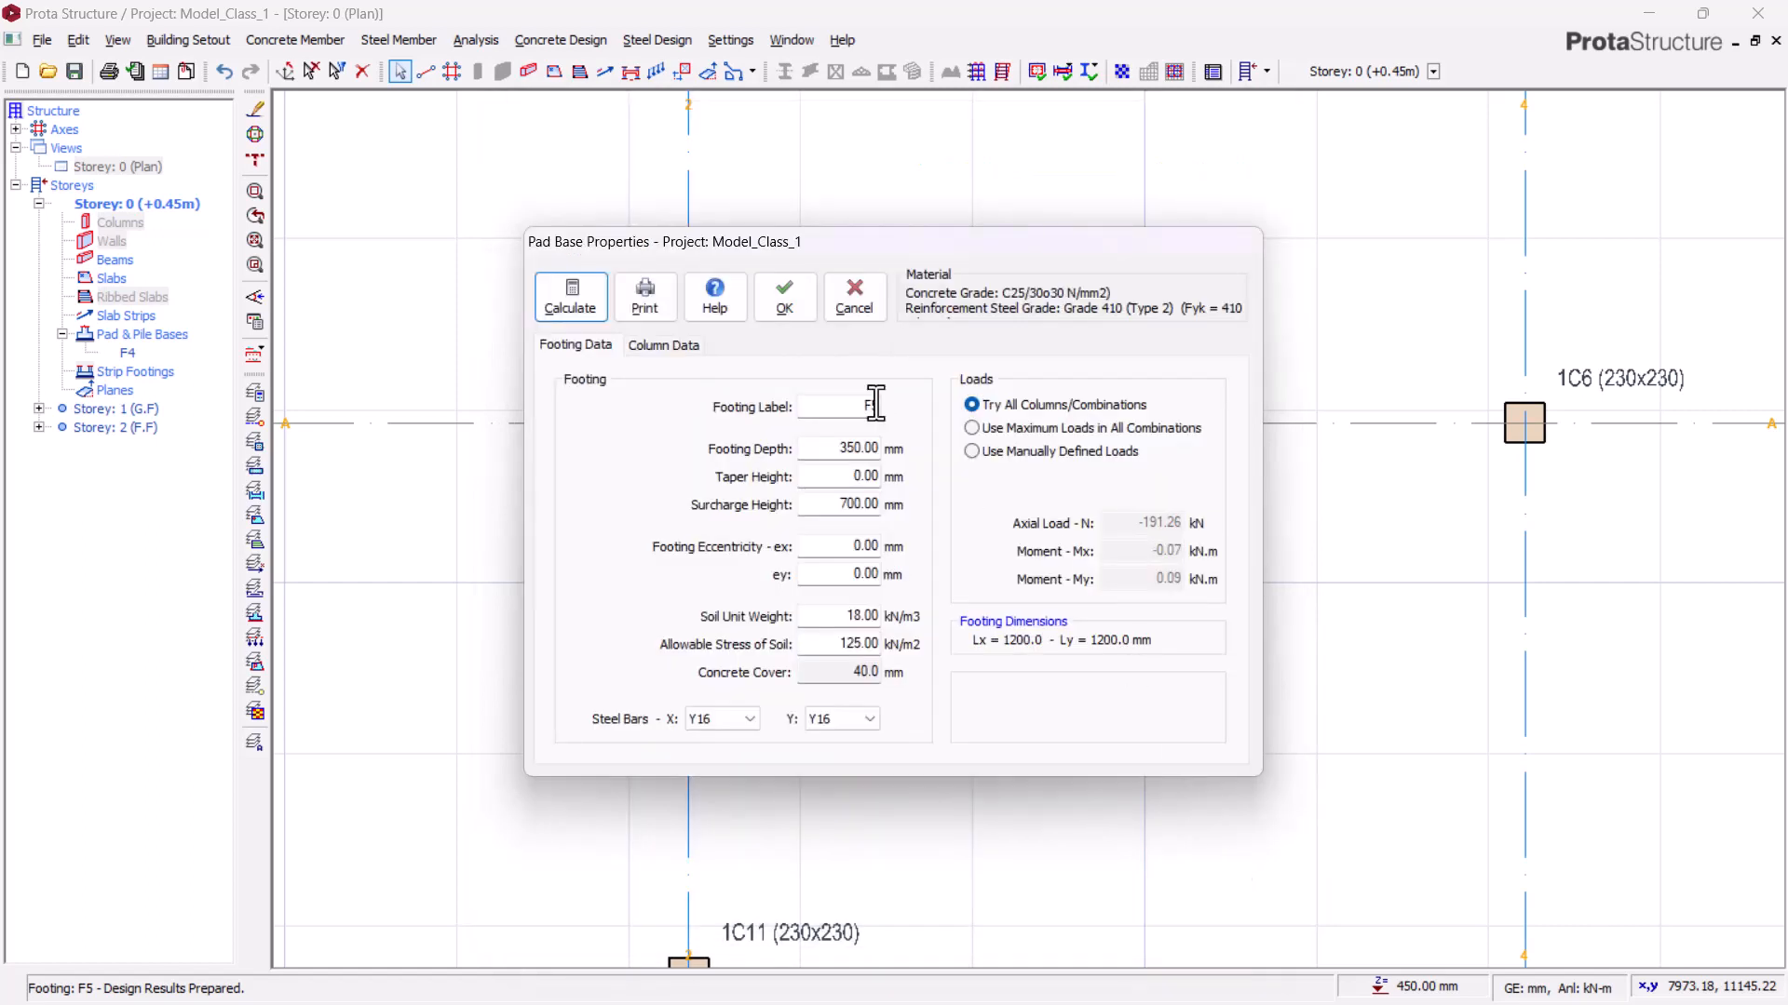
{"action": "left_click", "coordinate": [785, 298]}
Step: Inspect the new F5 pad footing under column 1C5 in the plan view
{"action": "scroll", "coordinate": [897, 438], "scroll_direction": "down", "scroll_amount": 5}
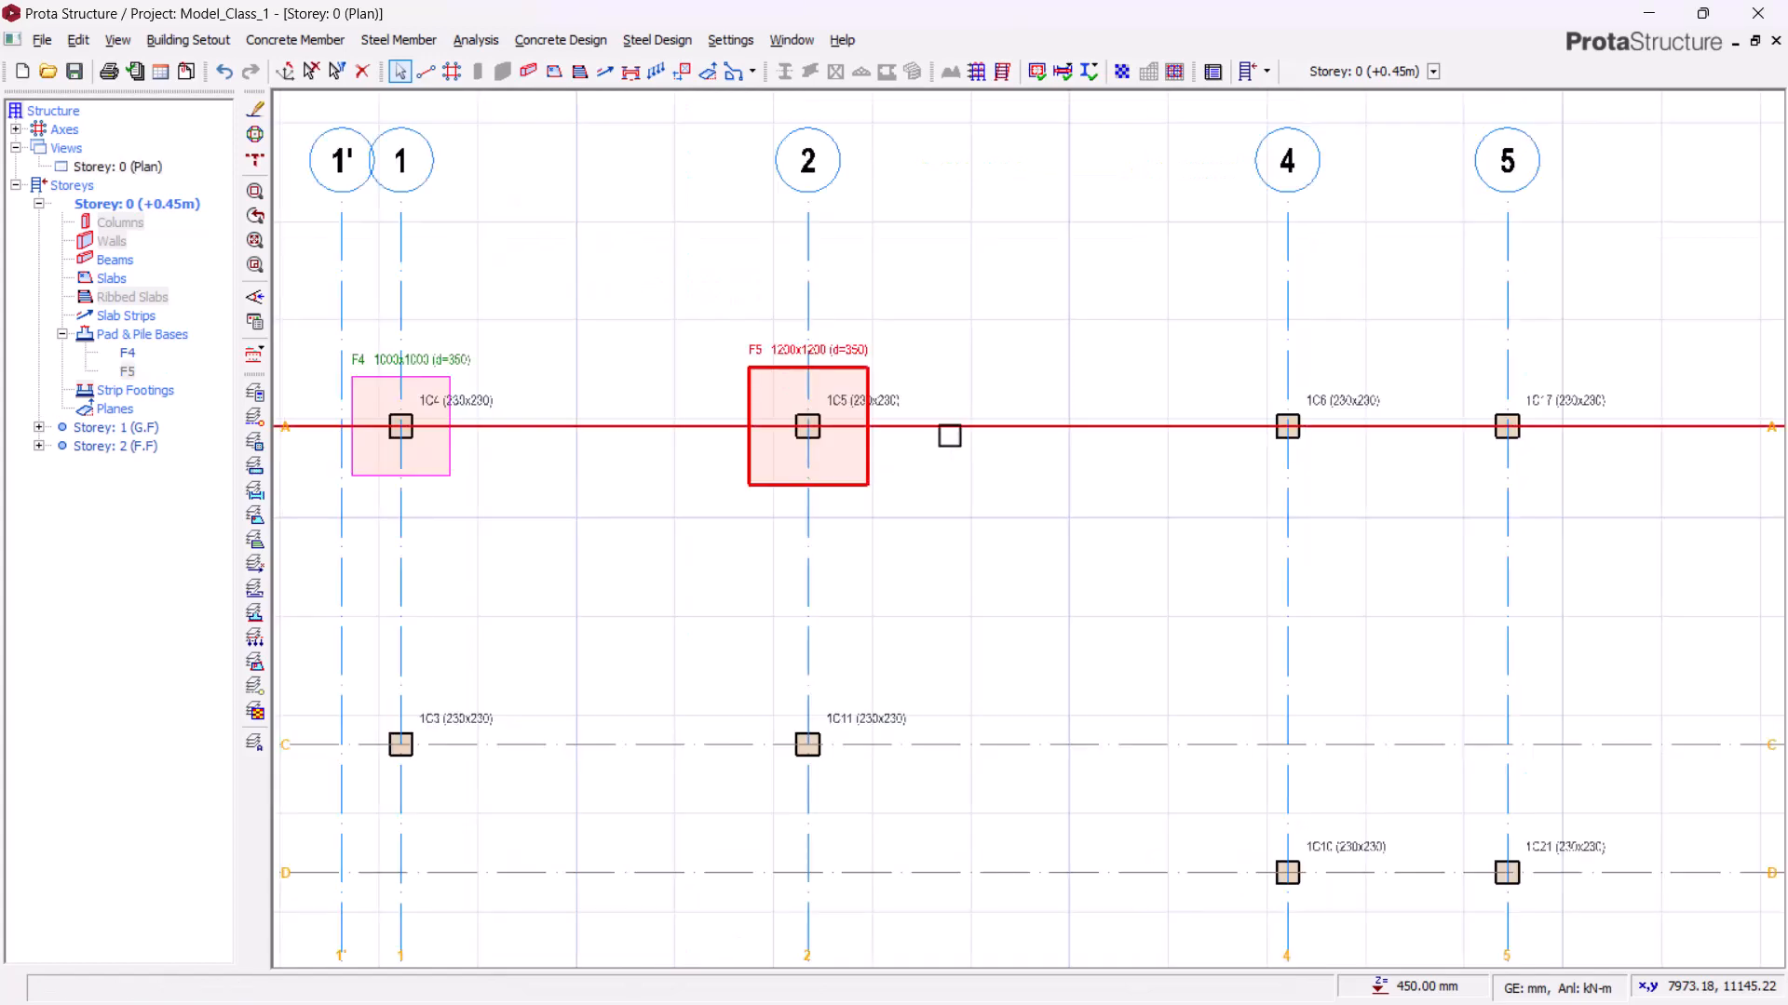
{"action": "middle_click_drag", "start_coordinate": [730, 487], "coordinate": [817, 496]}
{"action": "scroll", "coordinate": [818, 363], "scroll_direction": "up", "scroll_amount": 5}
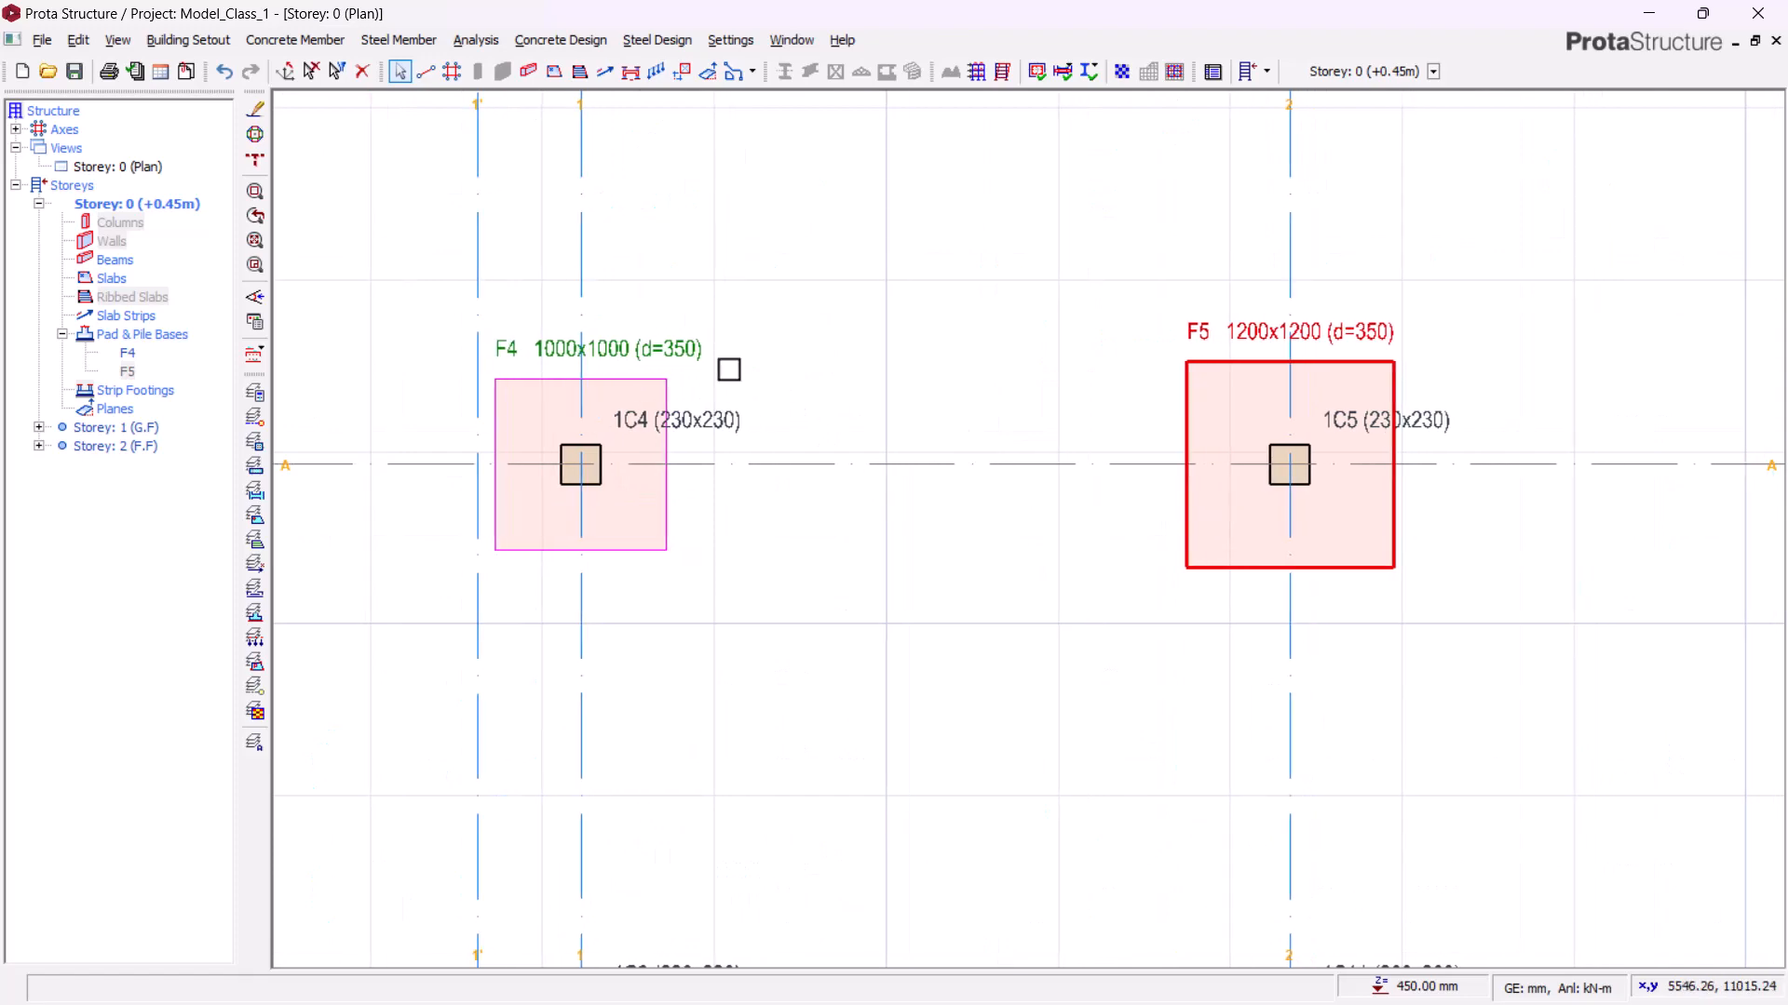
{"action": "scroll", "coordinate": [730, 367], "scroll_direction": "up", "scroll_amount": 2}
{"action": "scroll", "coordinate": [621, 338], "scroll_direction": "down", "scroll_amount": 2}
{"action": "middle_click_drag", "start_coordinate": [989, 452], "coordinate": [557, 416]}
{"action": "scroll", "coordinate": [902, 361], "scroll_direction": "up", "scroll_amount": 2}
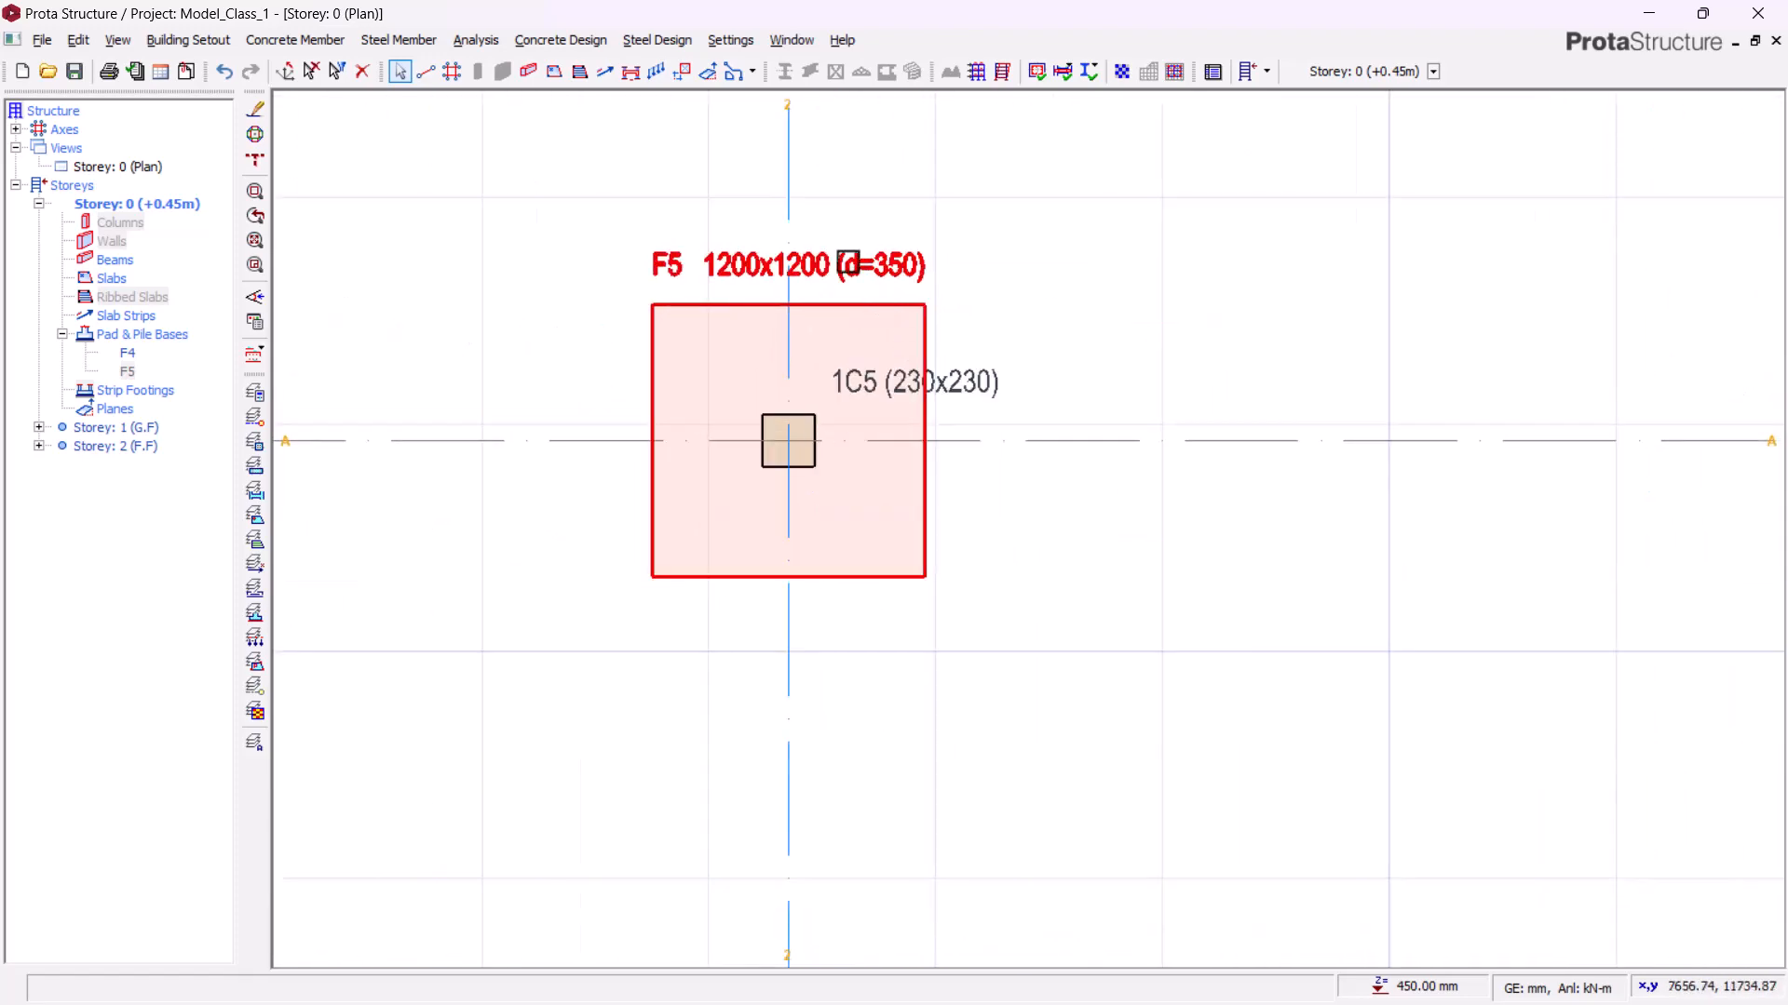
Step: Insert a pad base under column 1C6, calculate it and accept the 1100 x 1100 mm footing
{"action": "scroll", "coordinate": [669, 393], "scroll_direction": "down", "scroll_amount": 3}
{"action": "middle_click_drag", "start_coordinate": [902, 439], "coordinate": [719, 422]}
{"action": "scroll", "coordinate": [538, 282], "scroll_direction": "up", "scroll_amount": 2}
{"action": "scroll", "coordinate": [575, 279], "scroll_direction": "down", "scroll_amount": 2}
{"action": "middle_click_drag", "start_coordinate": [987, 395], "coordinate": [789, 439]}
{"action": "scroll", "coordinate": [837, 398], "scroll_direction": "up", "scroll_amount": 3}
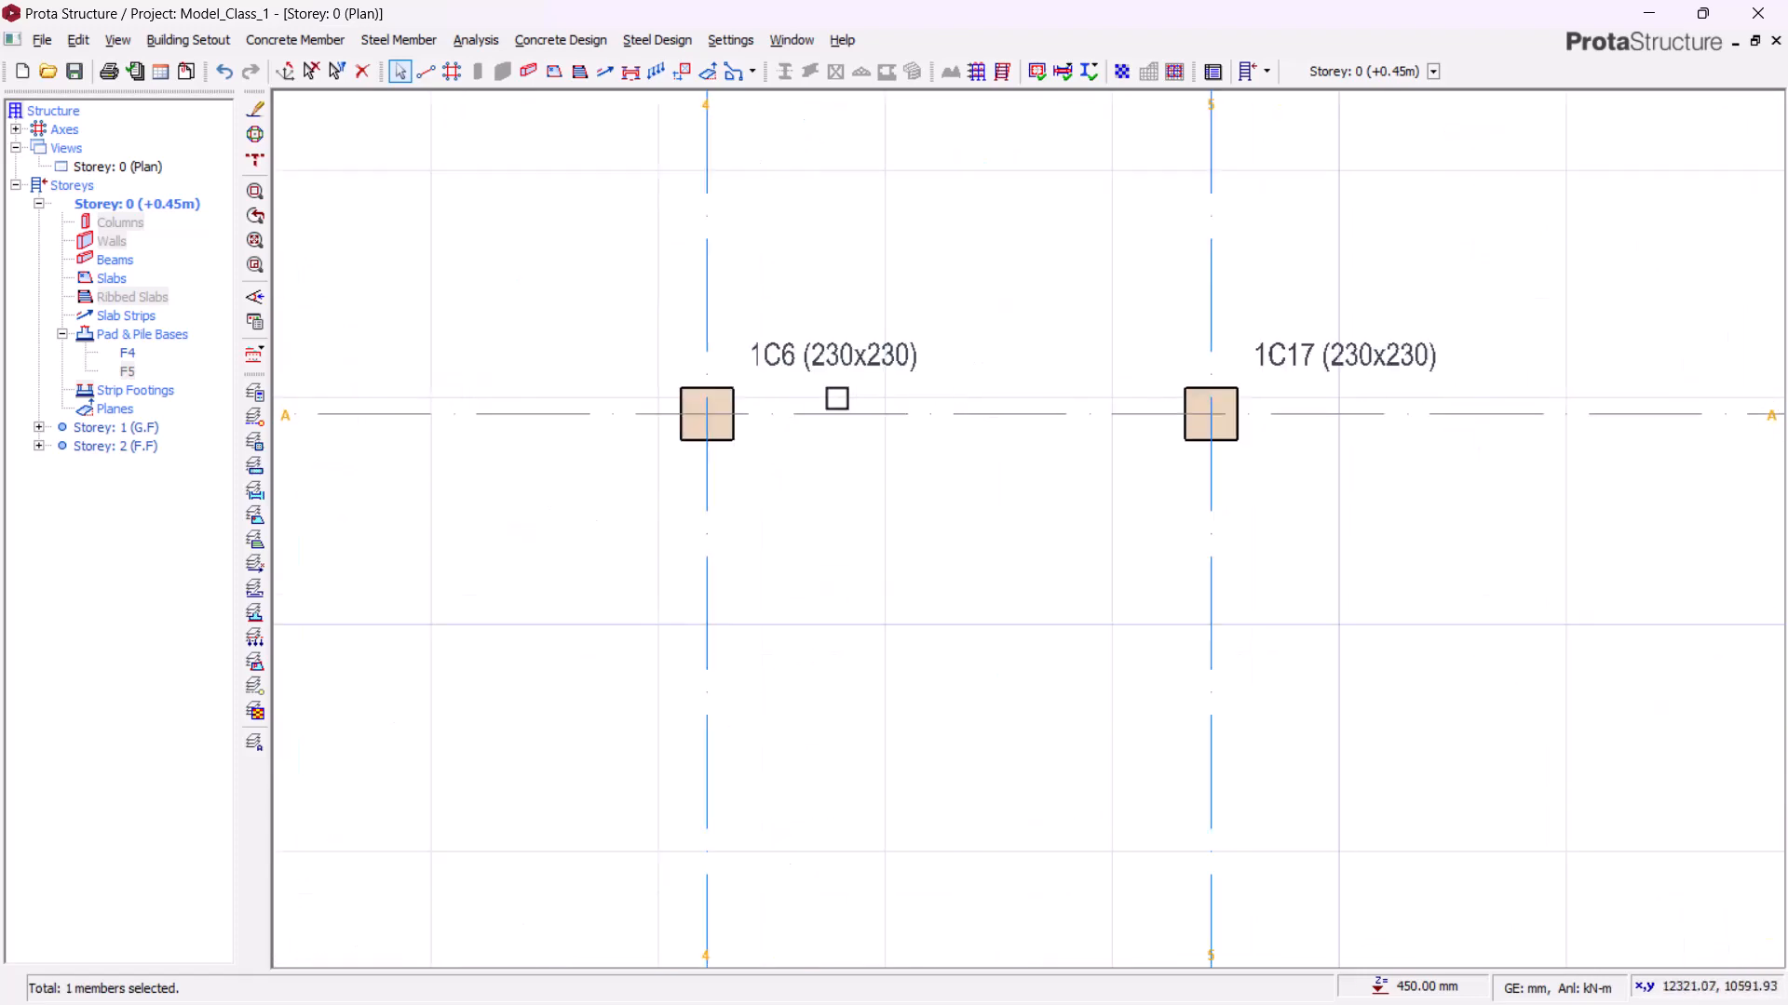
{"action": "left_click", "coordinate": [745, 392]}
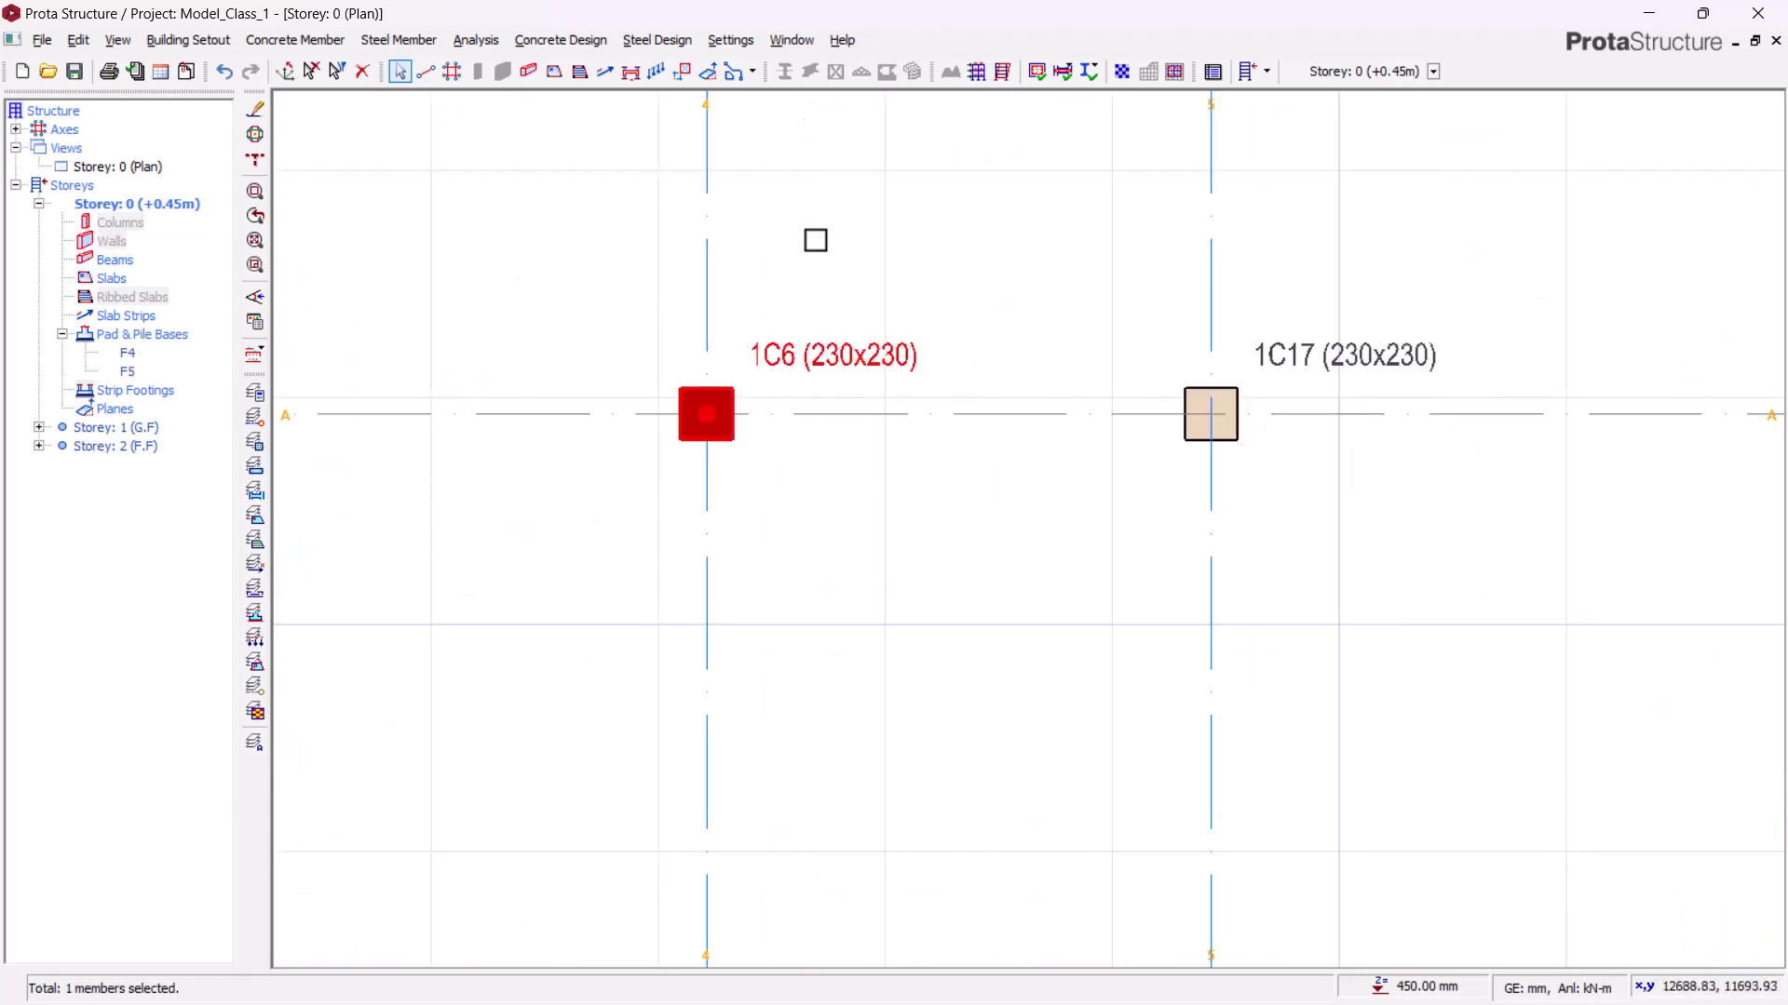
{"action": "right_click", "coordinate": [815, 240]}
{"action": "left_click", "coordinate": [894, 330]}
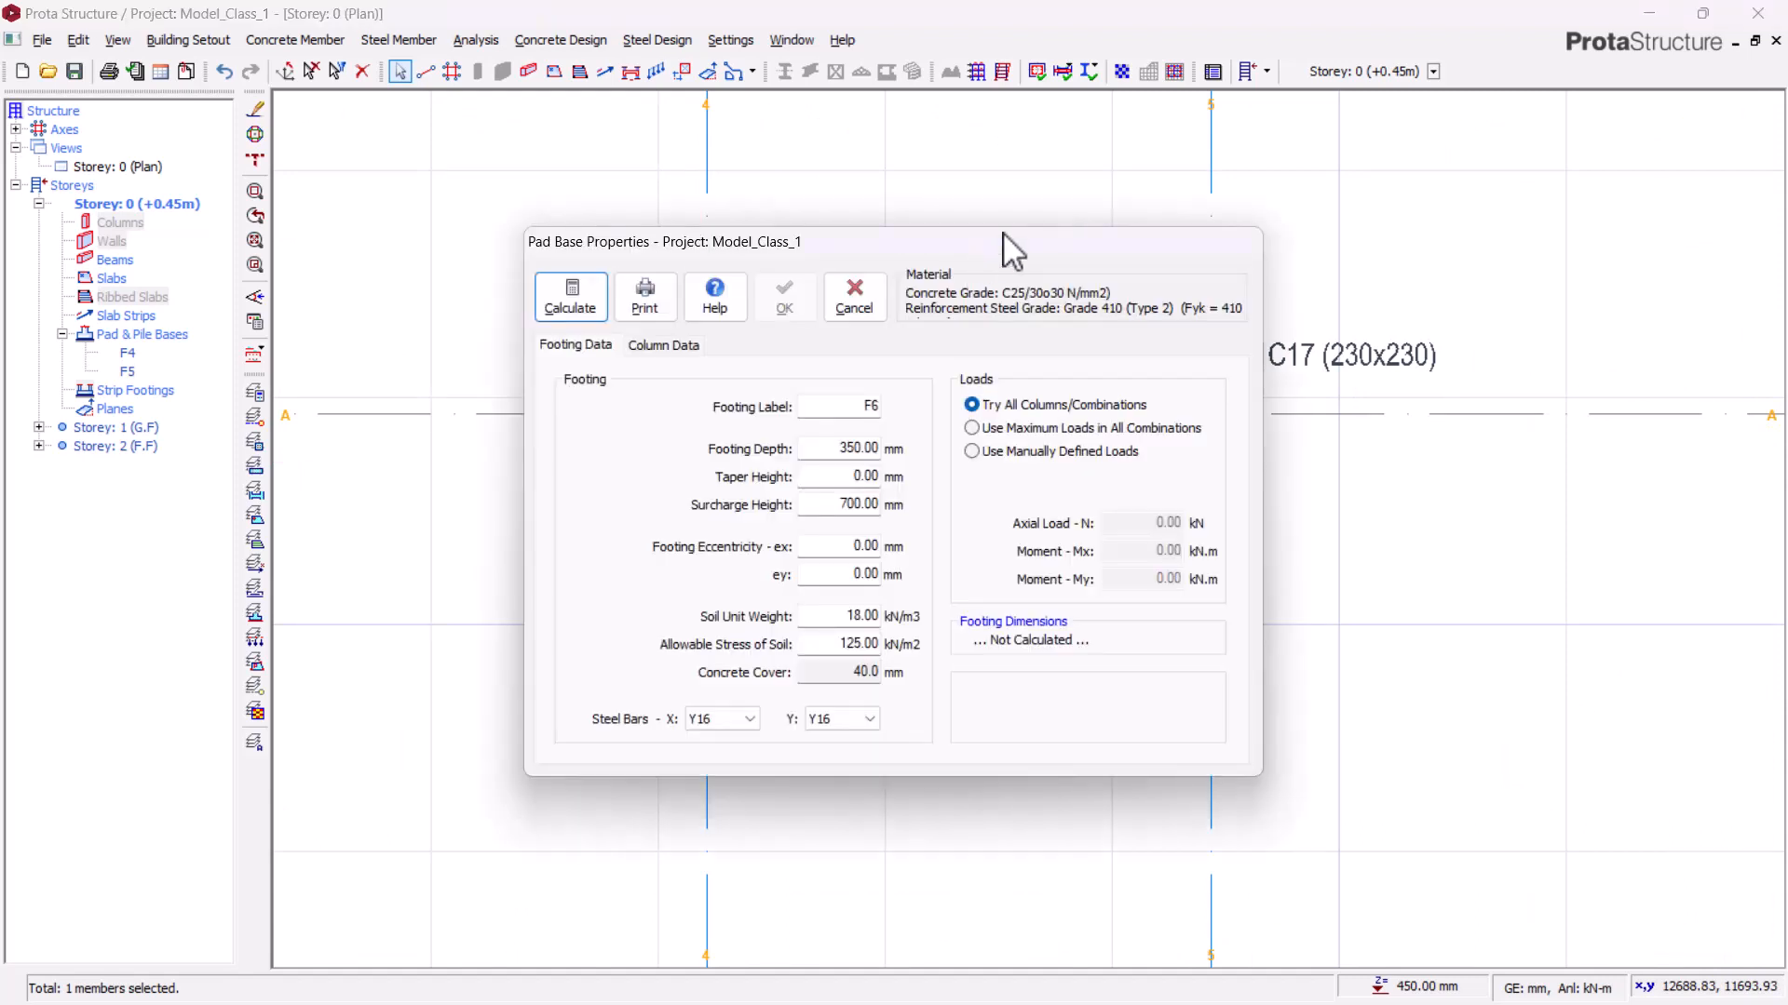
{"action": "left_click", "coordinate": [585, 302]}
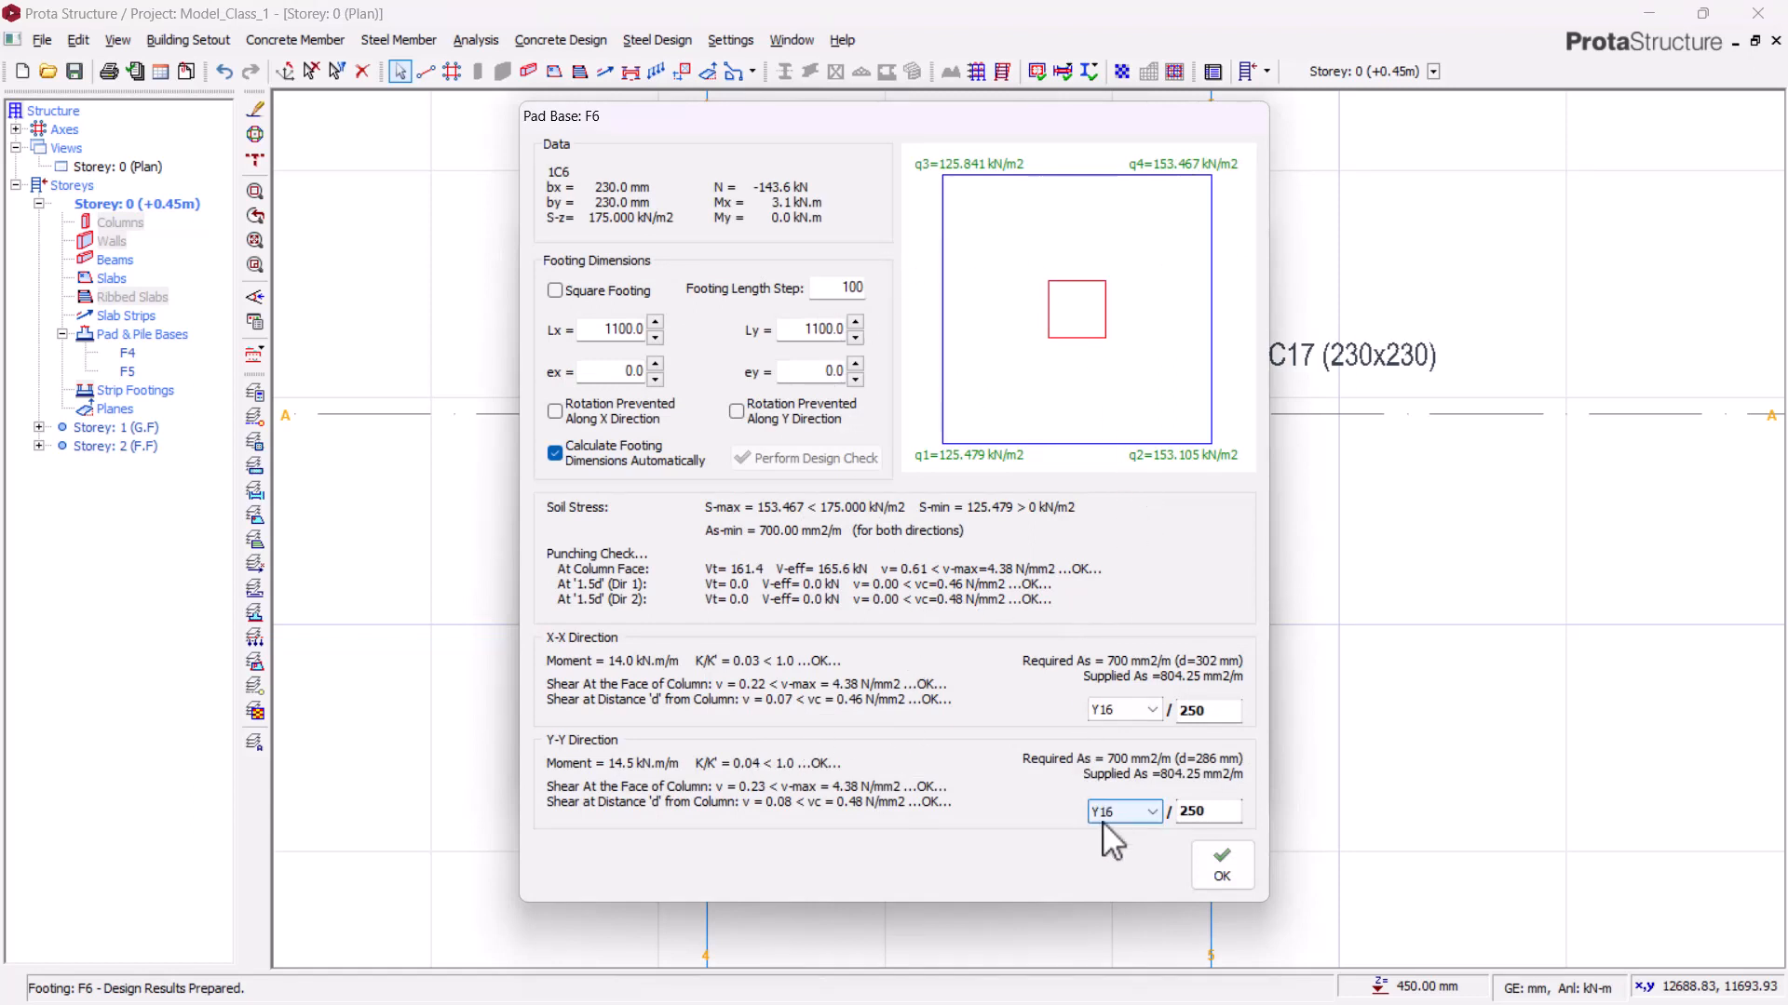
{"action": "left_click", "coordinate": [1237, 889]}
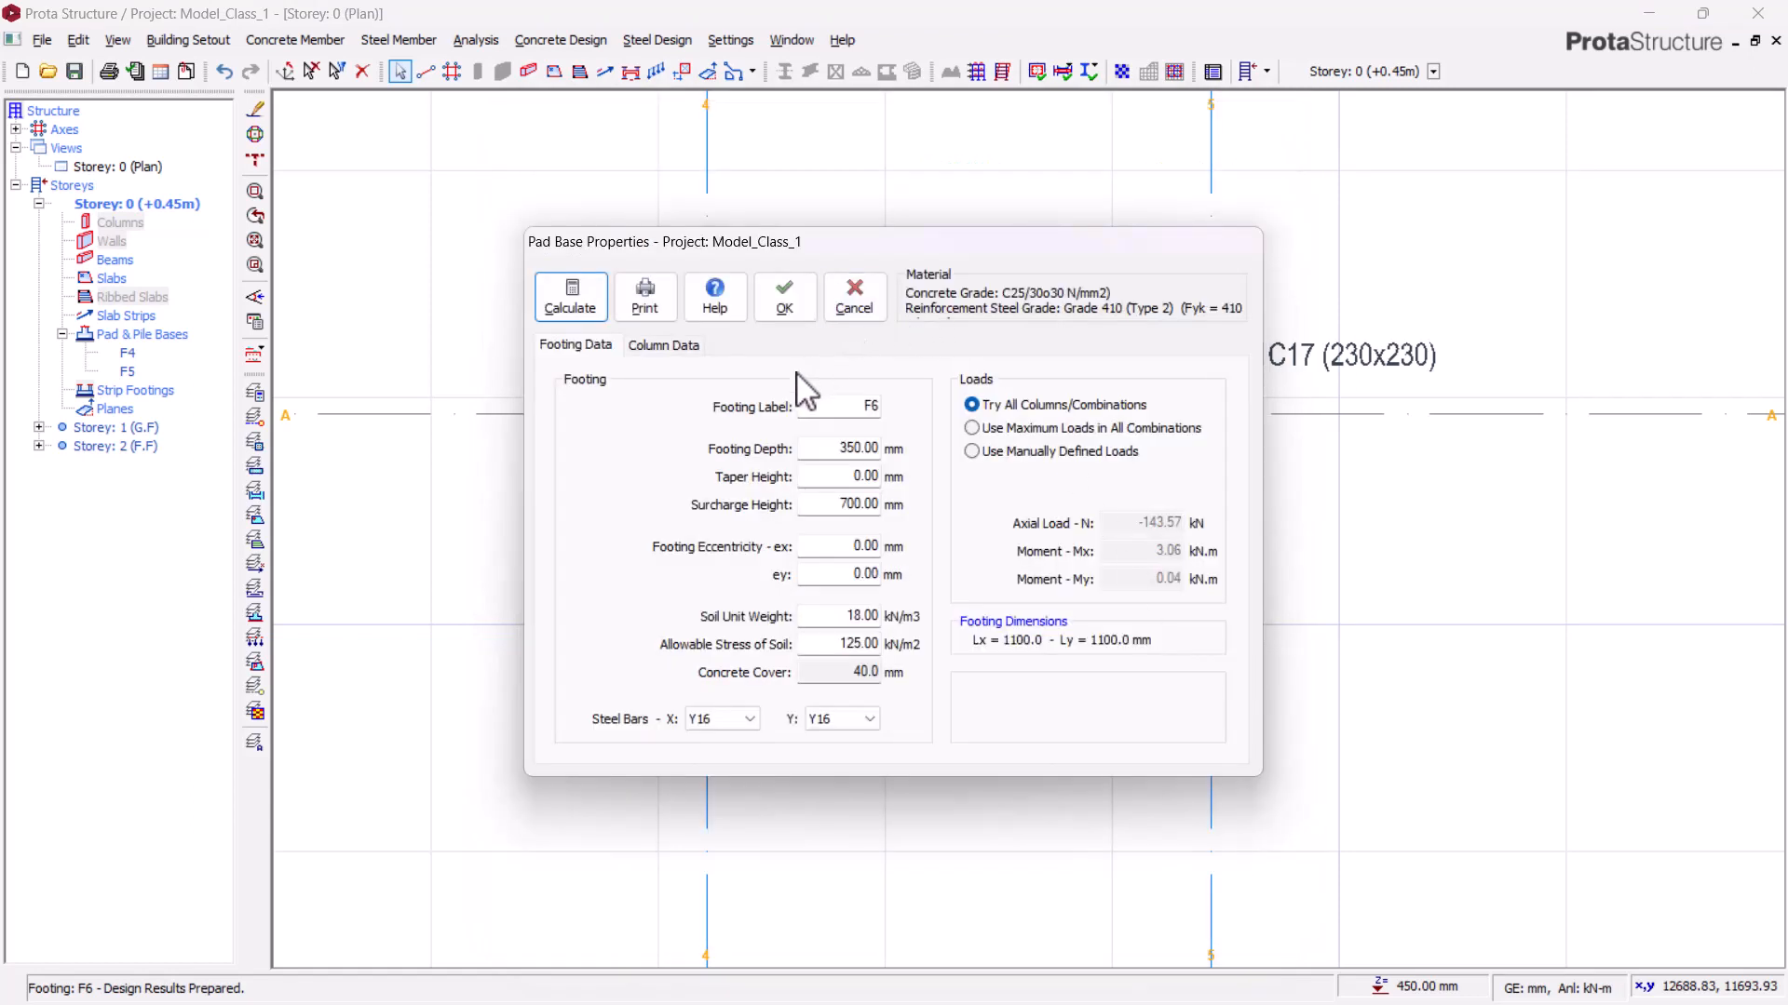
{"action": "left_click", "coordinate": [785, 306]}
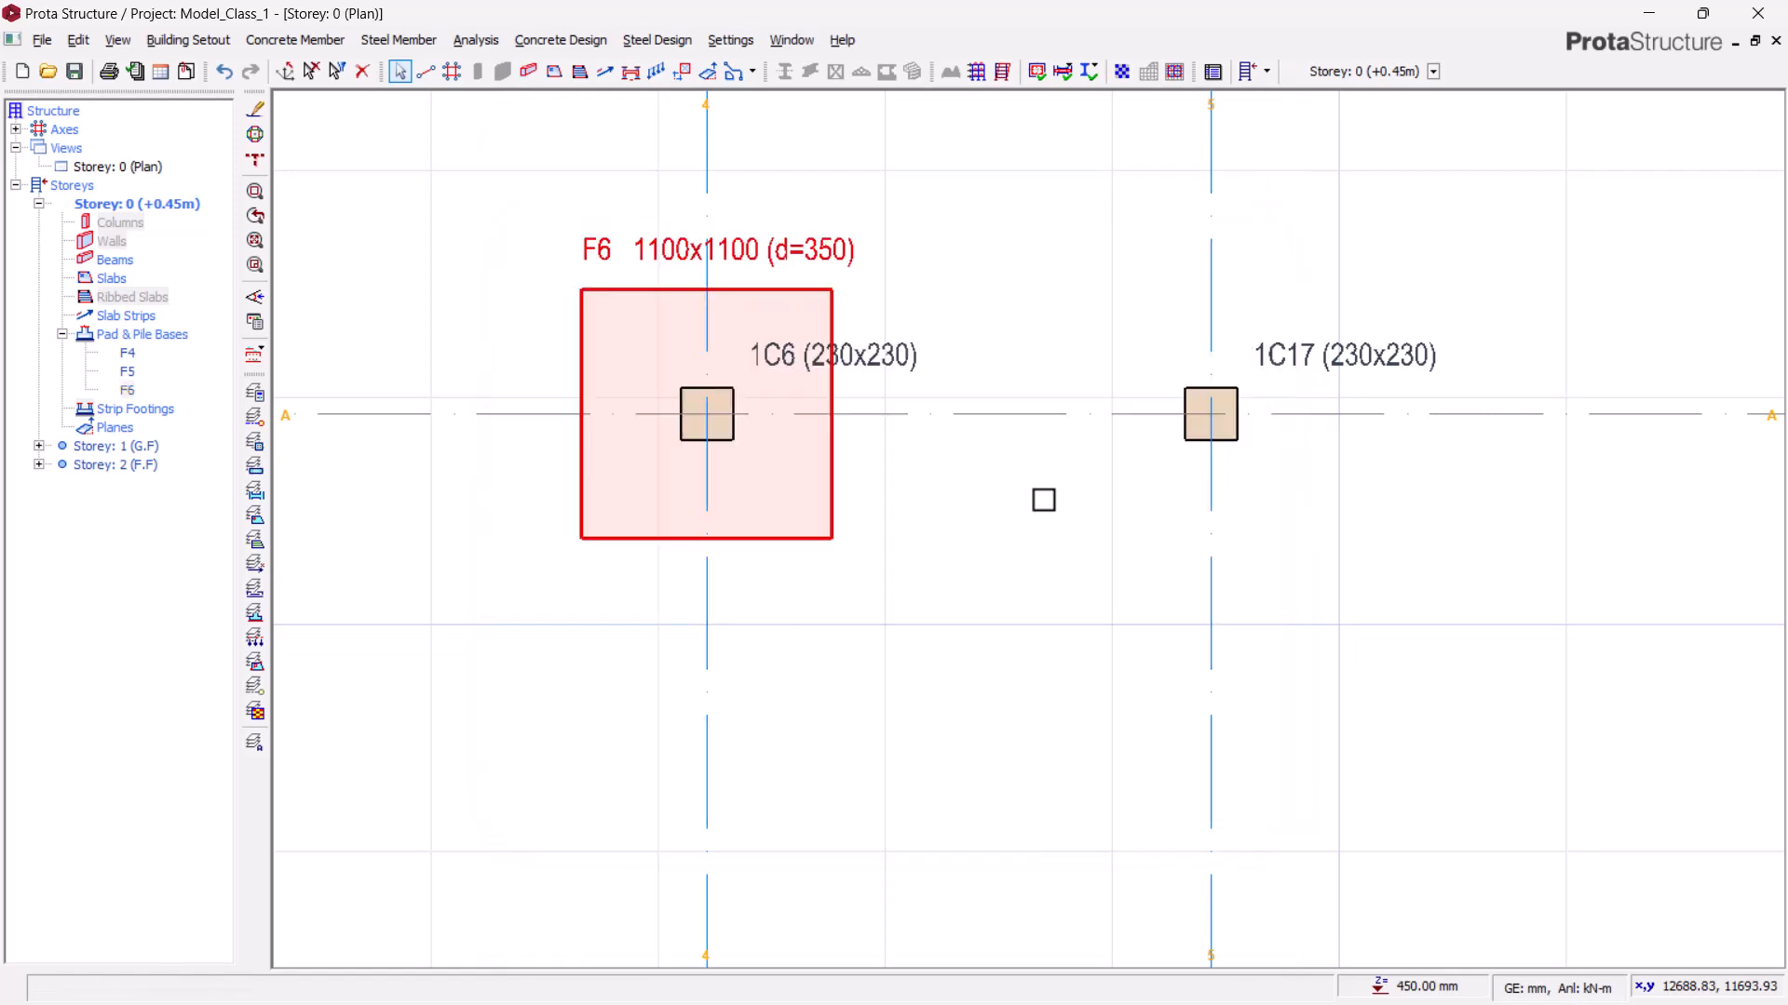
Step: Insert a pad base under column 1C17, calculate it and accept the design
{"action": "middle_click_drag", "start_coordinate": [761, 347], "coordinate": [840, 477]}
{"action": "scroll", "coordinate": [839, 365], "scroll_direction": "down", "scroll_amount": 2}
{"action": "middle_click_drag", "start_coordinate": [1045, 372], "coordinate": [1009, 494]}
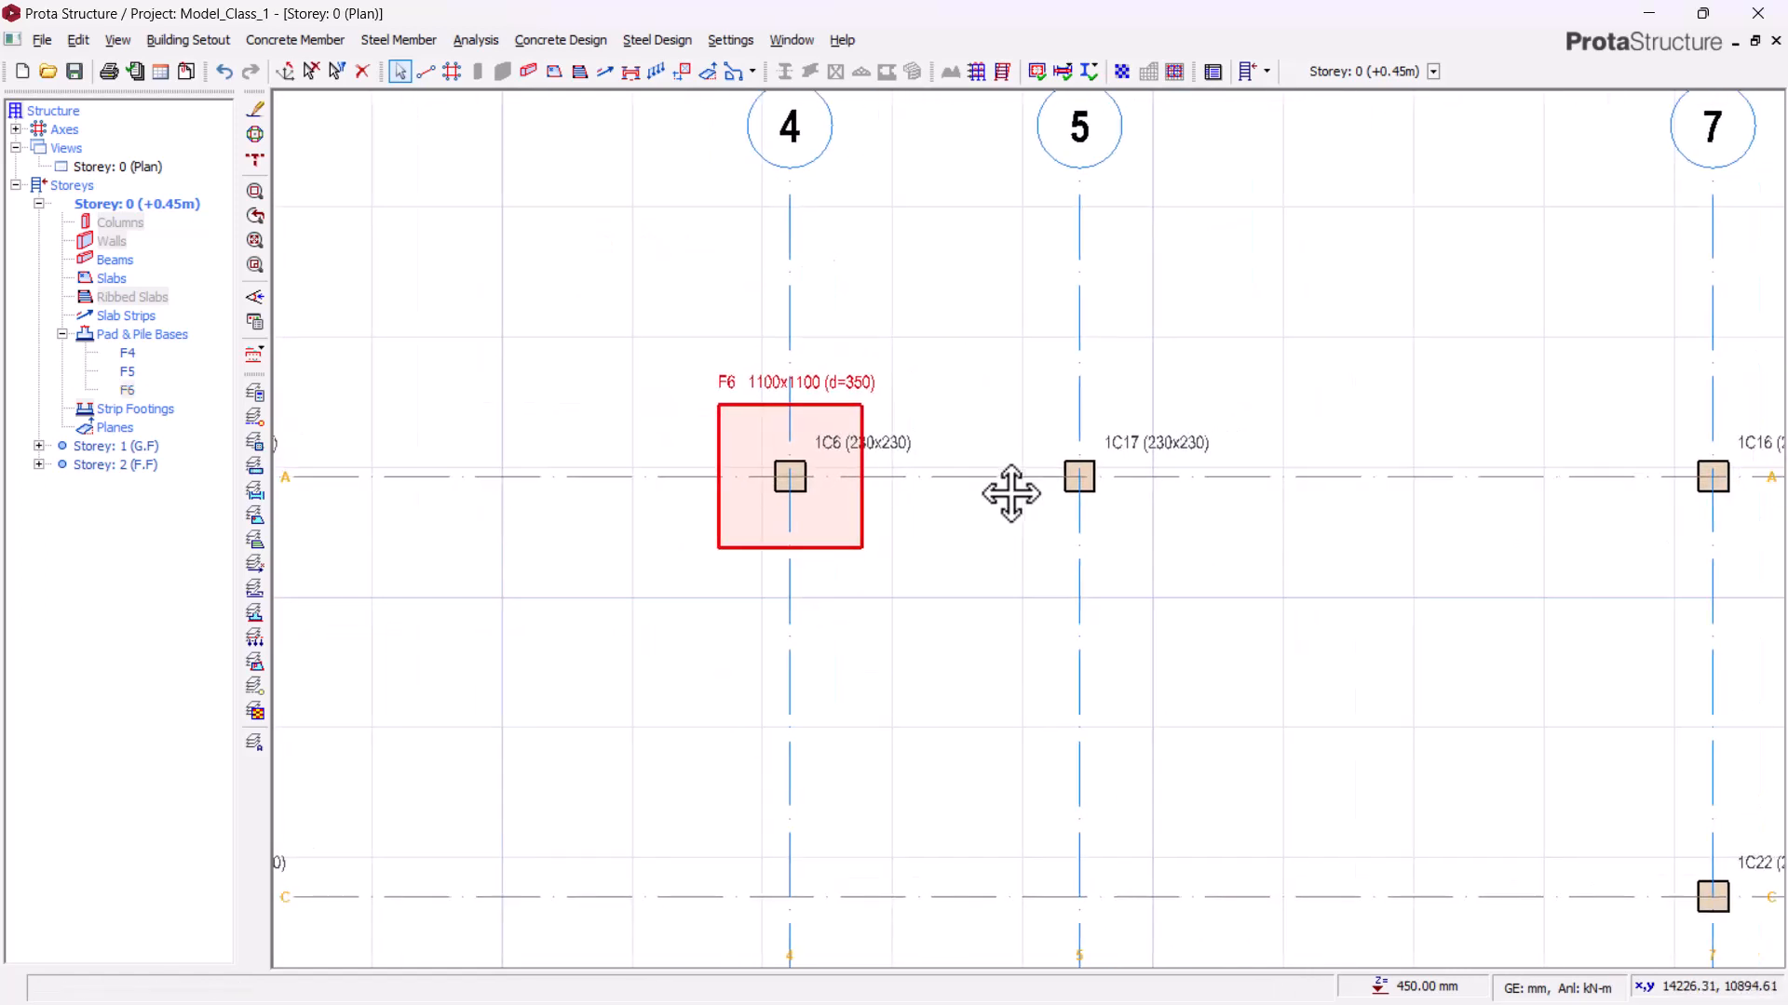
{"action": "scroll", "coordinate": [1090, 446], "scroll_direction": "up", "scroll_amount": 1}
{"action": "right_click", "coordinate": [1149, 390]}
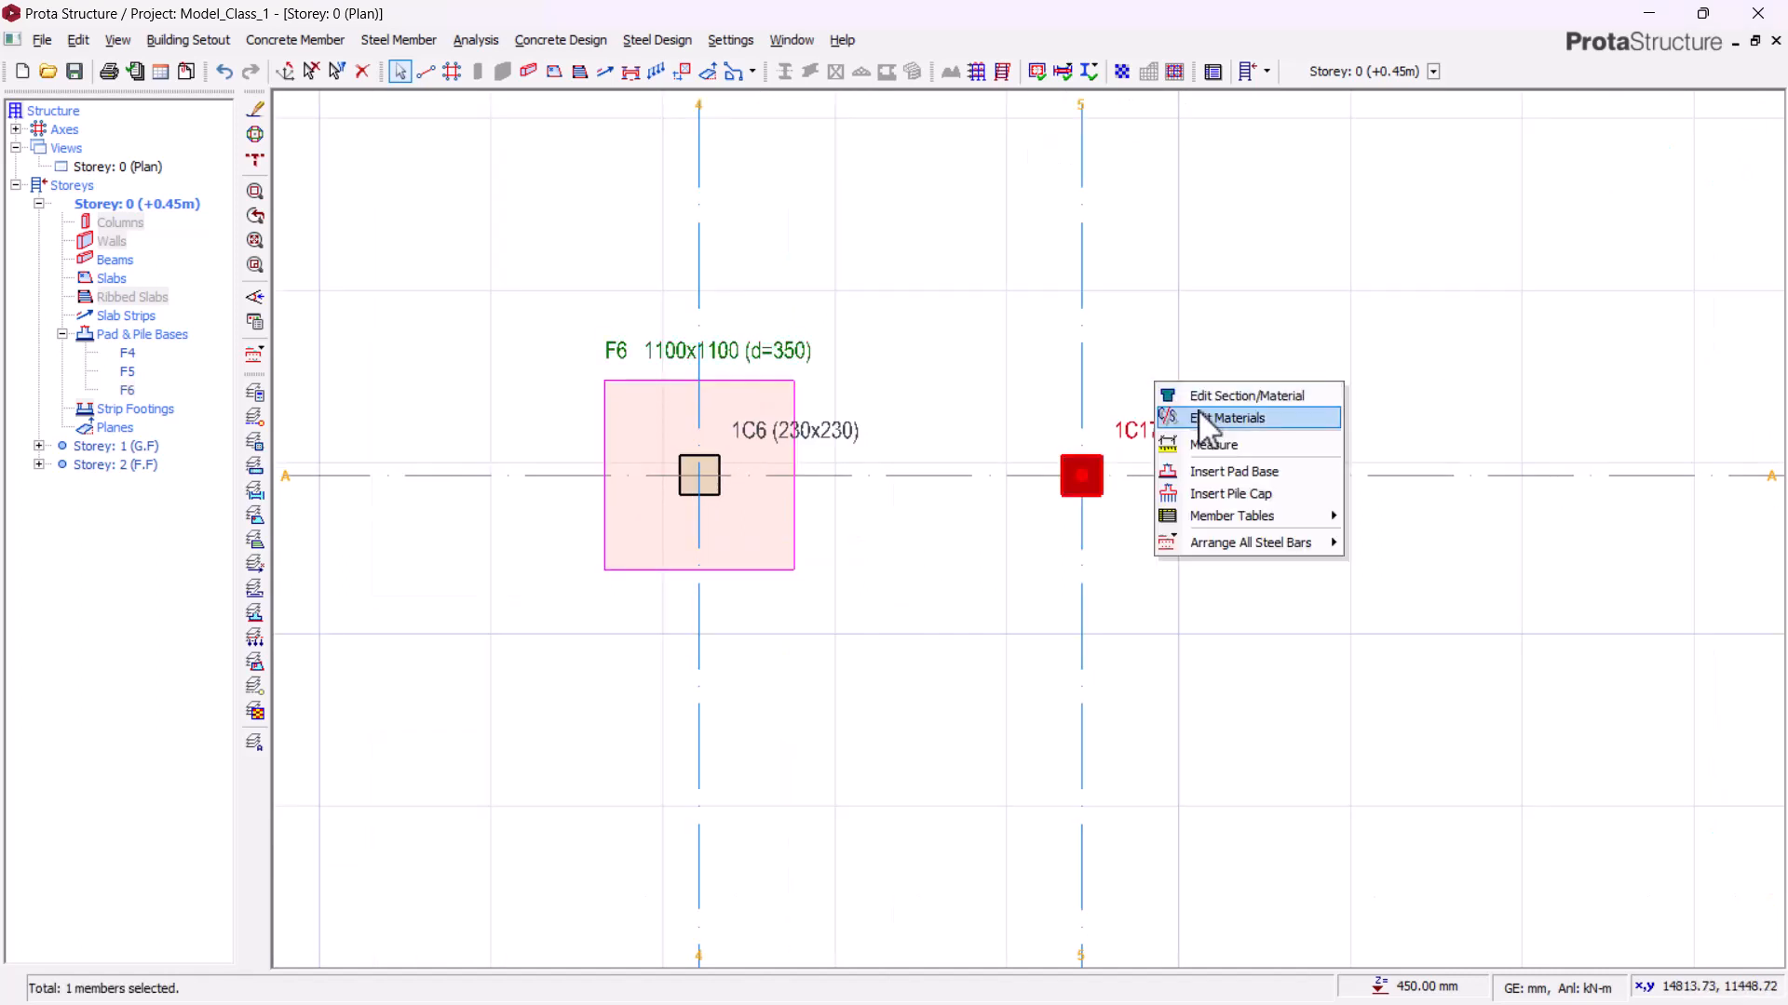
{"action": "left_click", "coordinate": [1234, 471]}
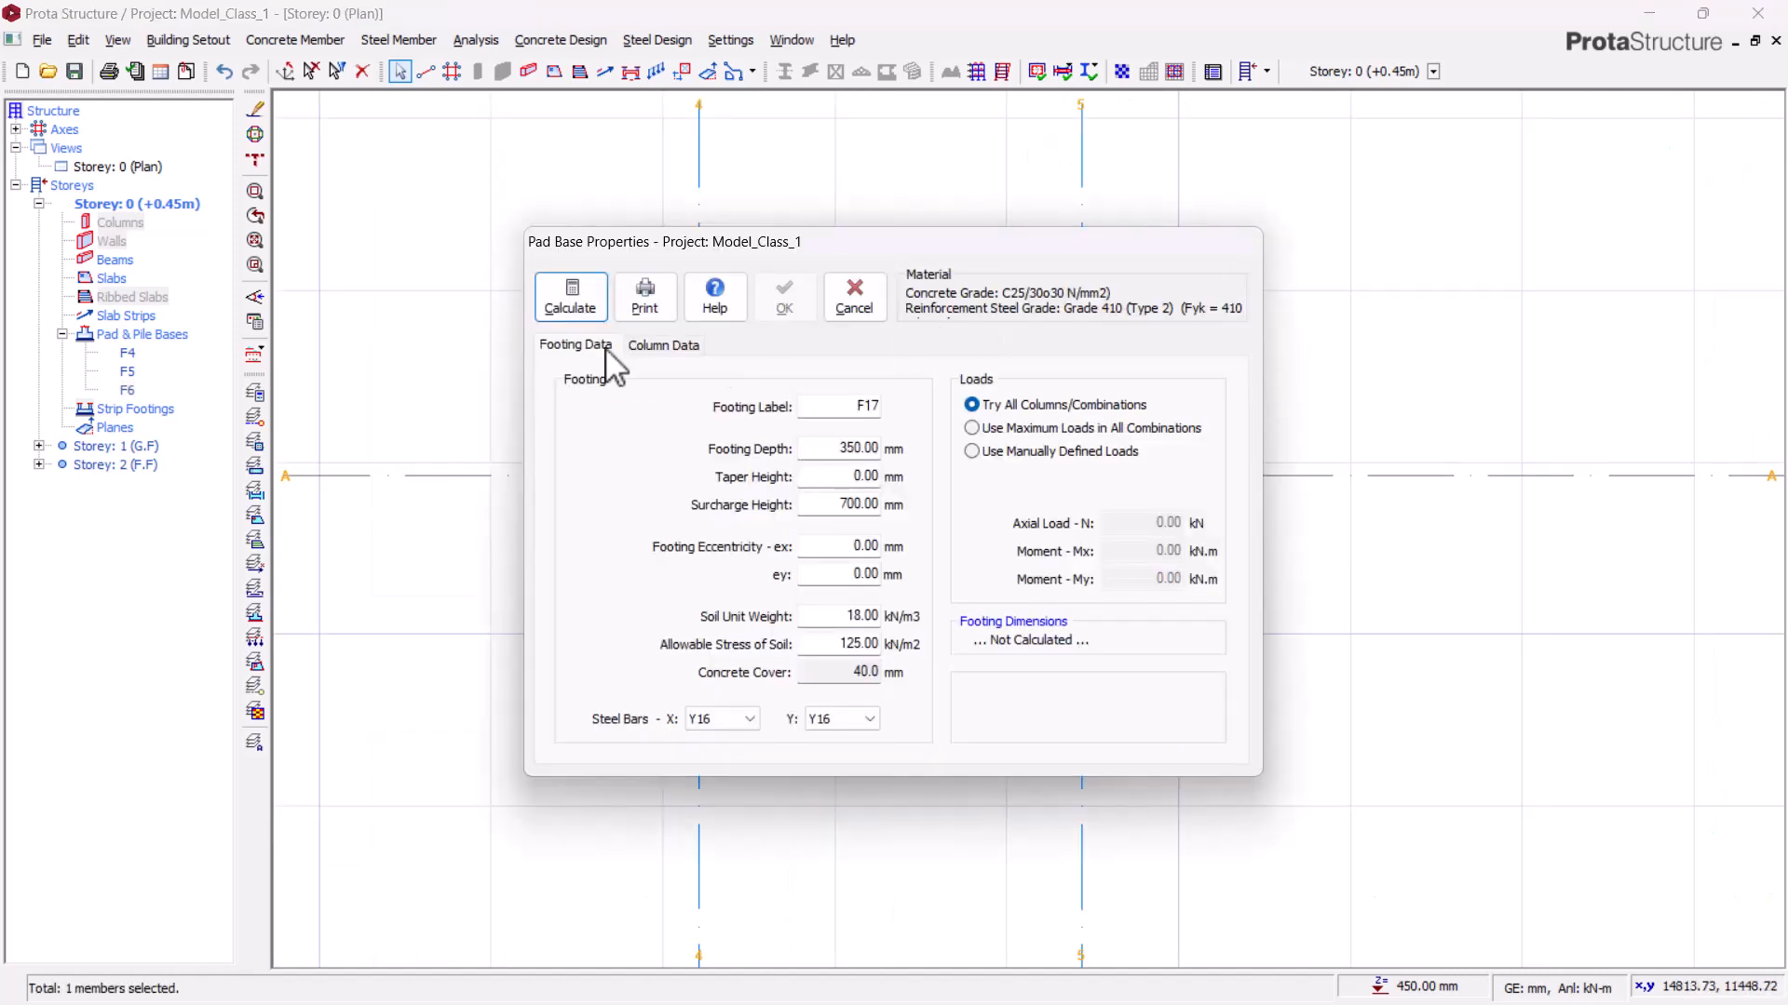
{"action": "left_click", "coordinate": [571, 298]}
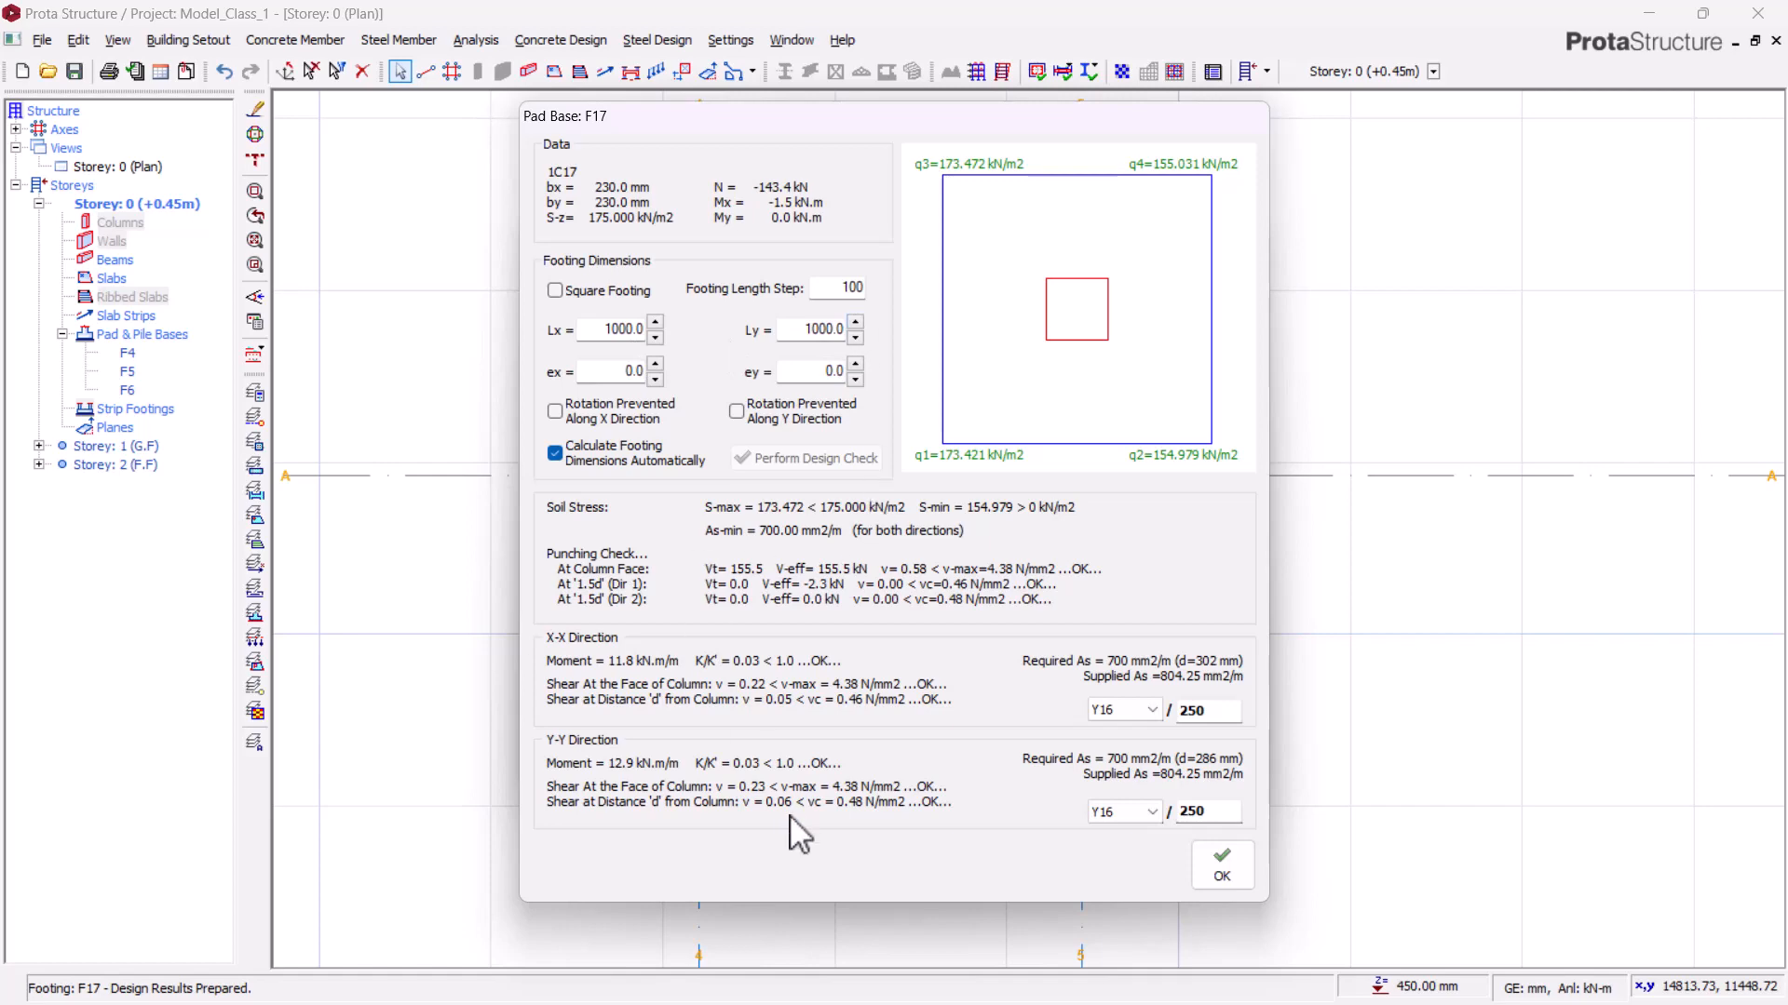
{"action": "left_click", "coordinate": [1215, 866]}
{"action": "left_click", "coordinate": [784, 296]}
Step: Pan and zoom around the storey plan to review the placed pad footings and remaining columns
{"action": "middle_click_drag", "start_coordinate": [1320, 536], "coordinate": [1193, 533]}
{"action": "middle_click_drag", "start_coordinate": [1055, 606], "coordinate": [1175, 289]}
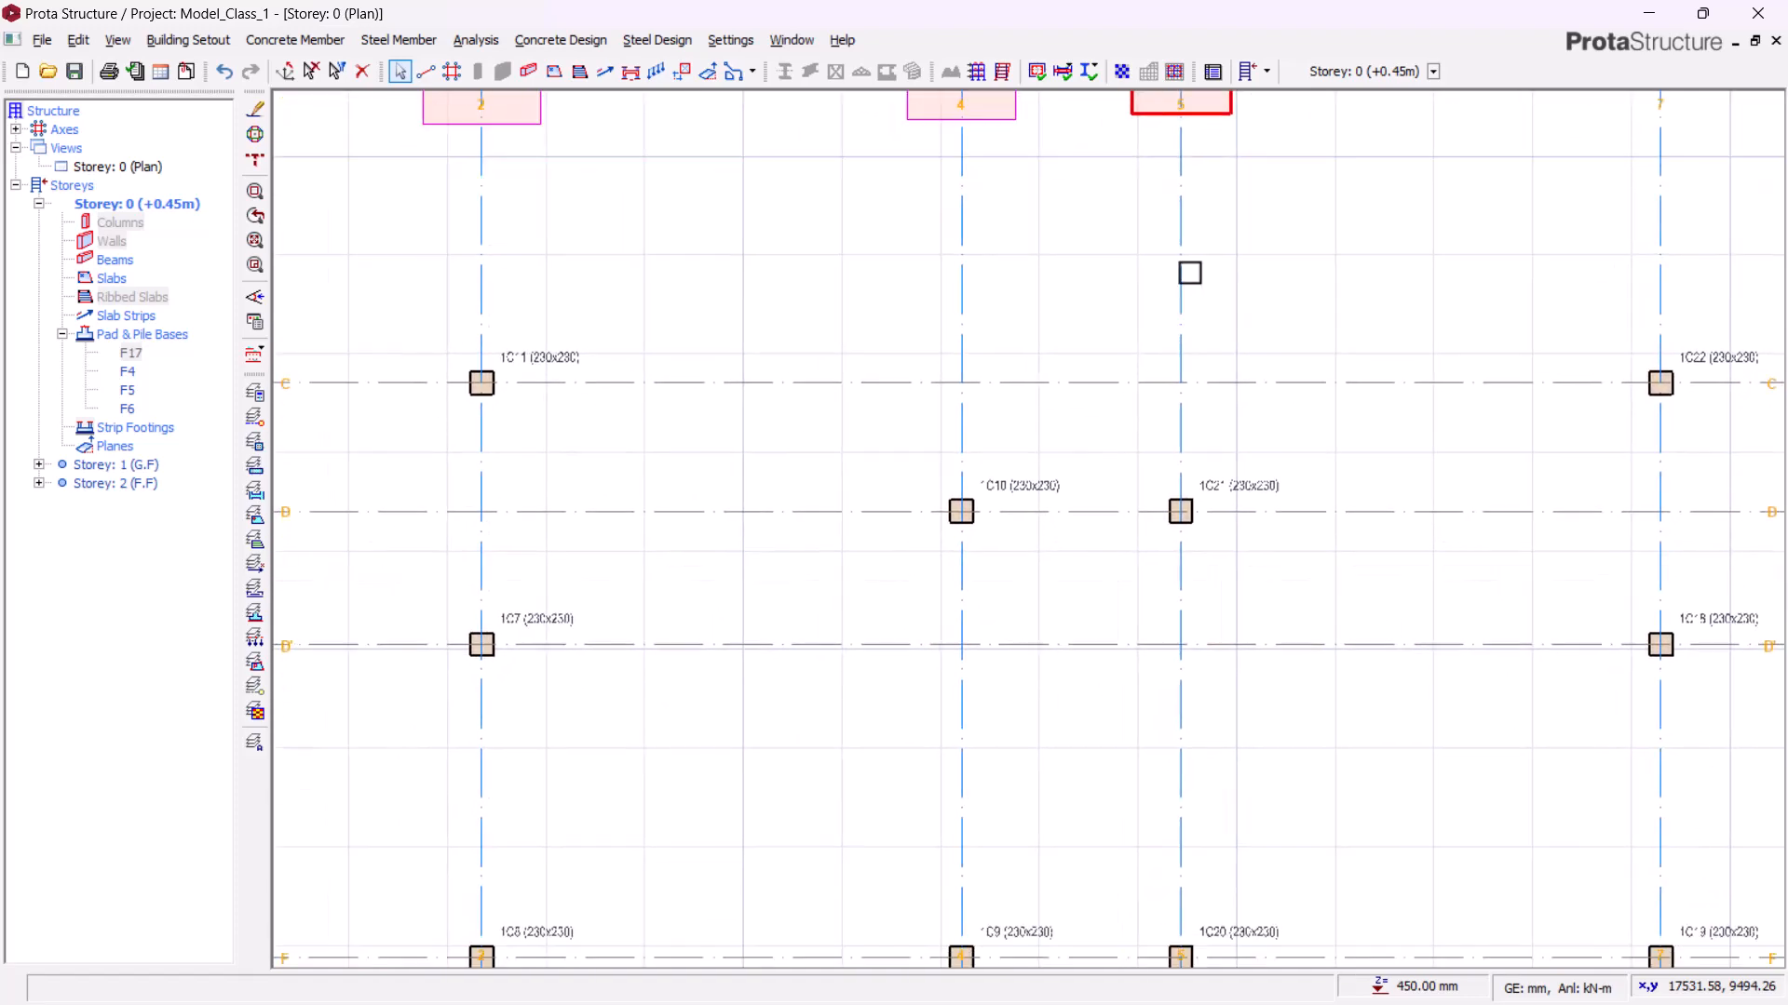
{"action": "middle_click_drag", "start_coordinate": [1179, 559], "coordinate": [1055, 720]}
{"action": "scroll", "coordinate": [1055, 203], "scroll_direction": "up", "scroll_amount": 3}
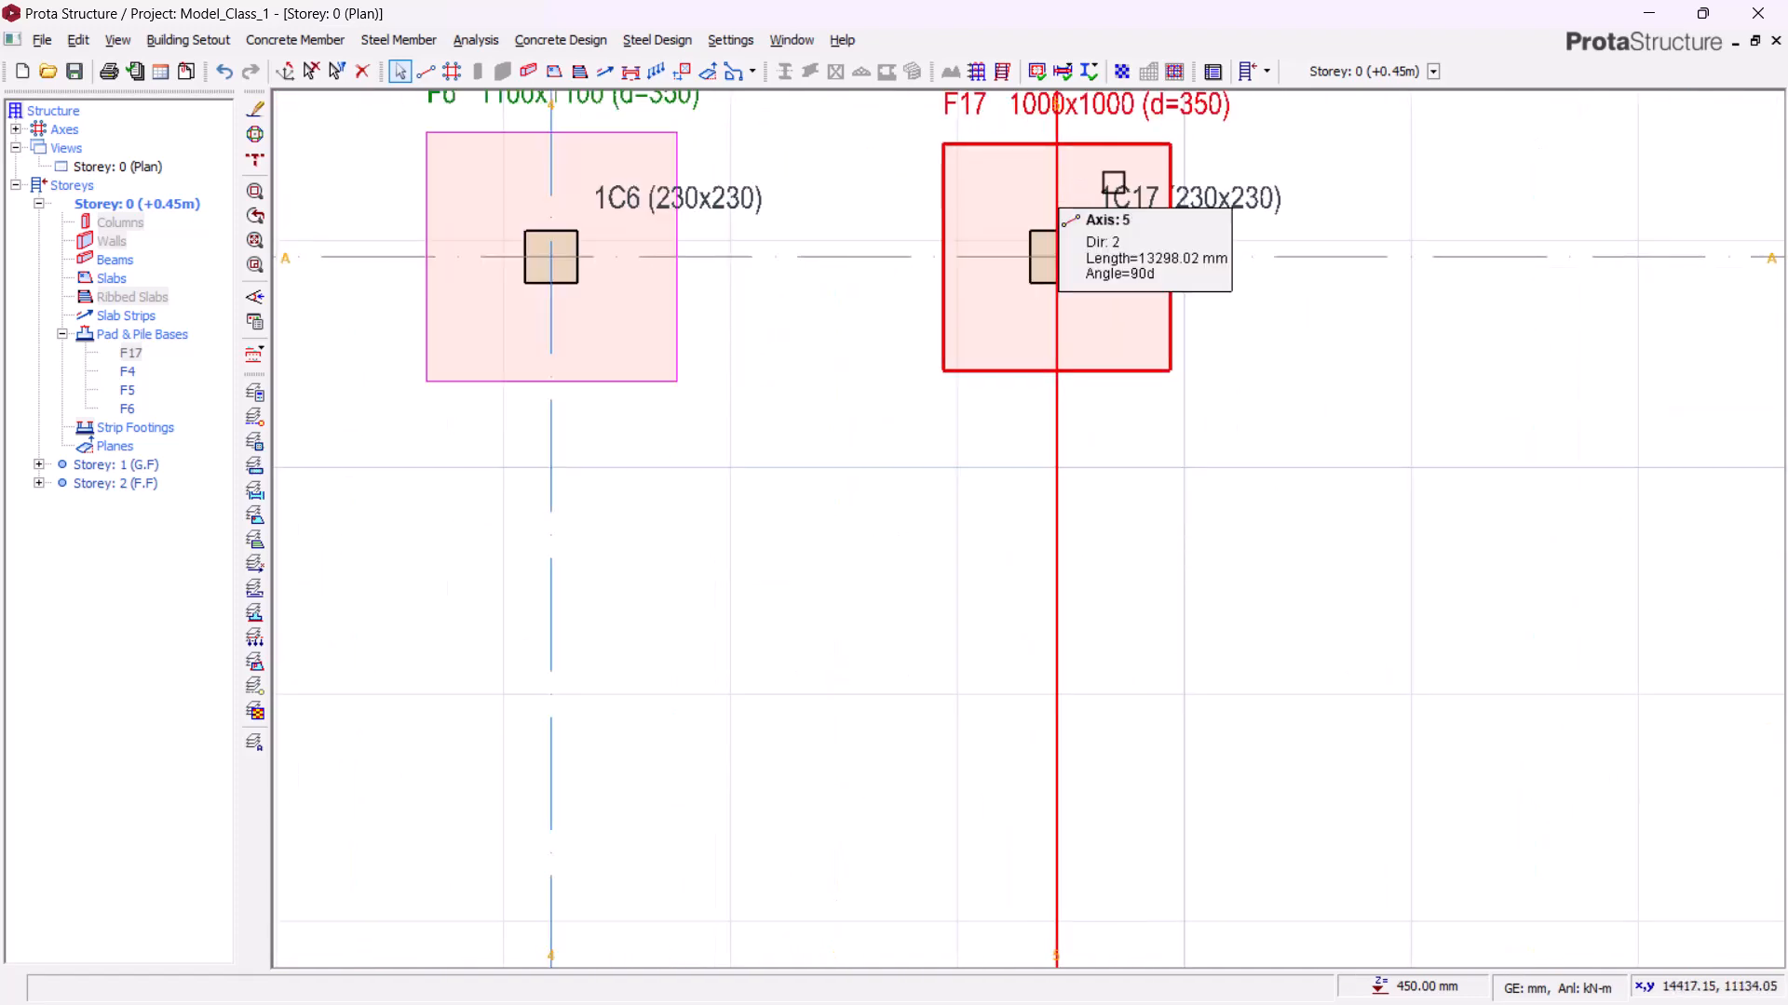
{"action": "scroll", "coordinate": [1163, 214], "scroll_direction": "down", "scroll_amount": 3}
{"action": "middle_click_drag", "start_coordinate": [1130, 572], "coordinate": [1108, 445]}
{"action": "scroll", "coordinate": [924, 596], "scroll_direction": "up", "scroll_amount": 4}
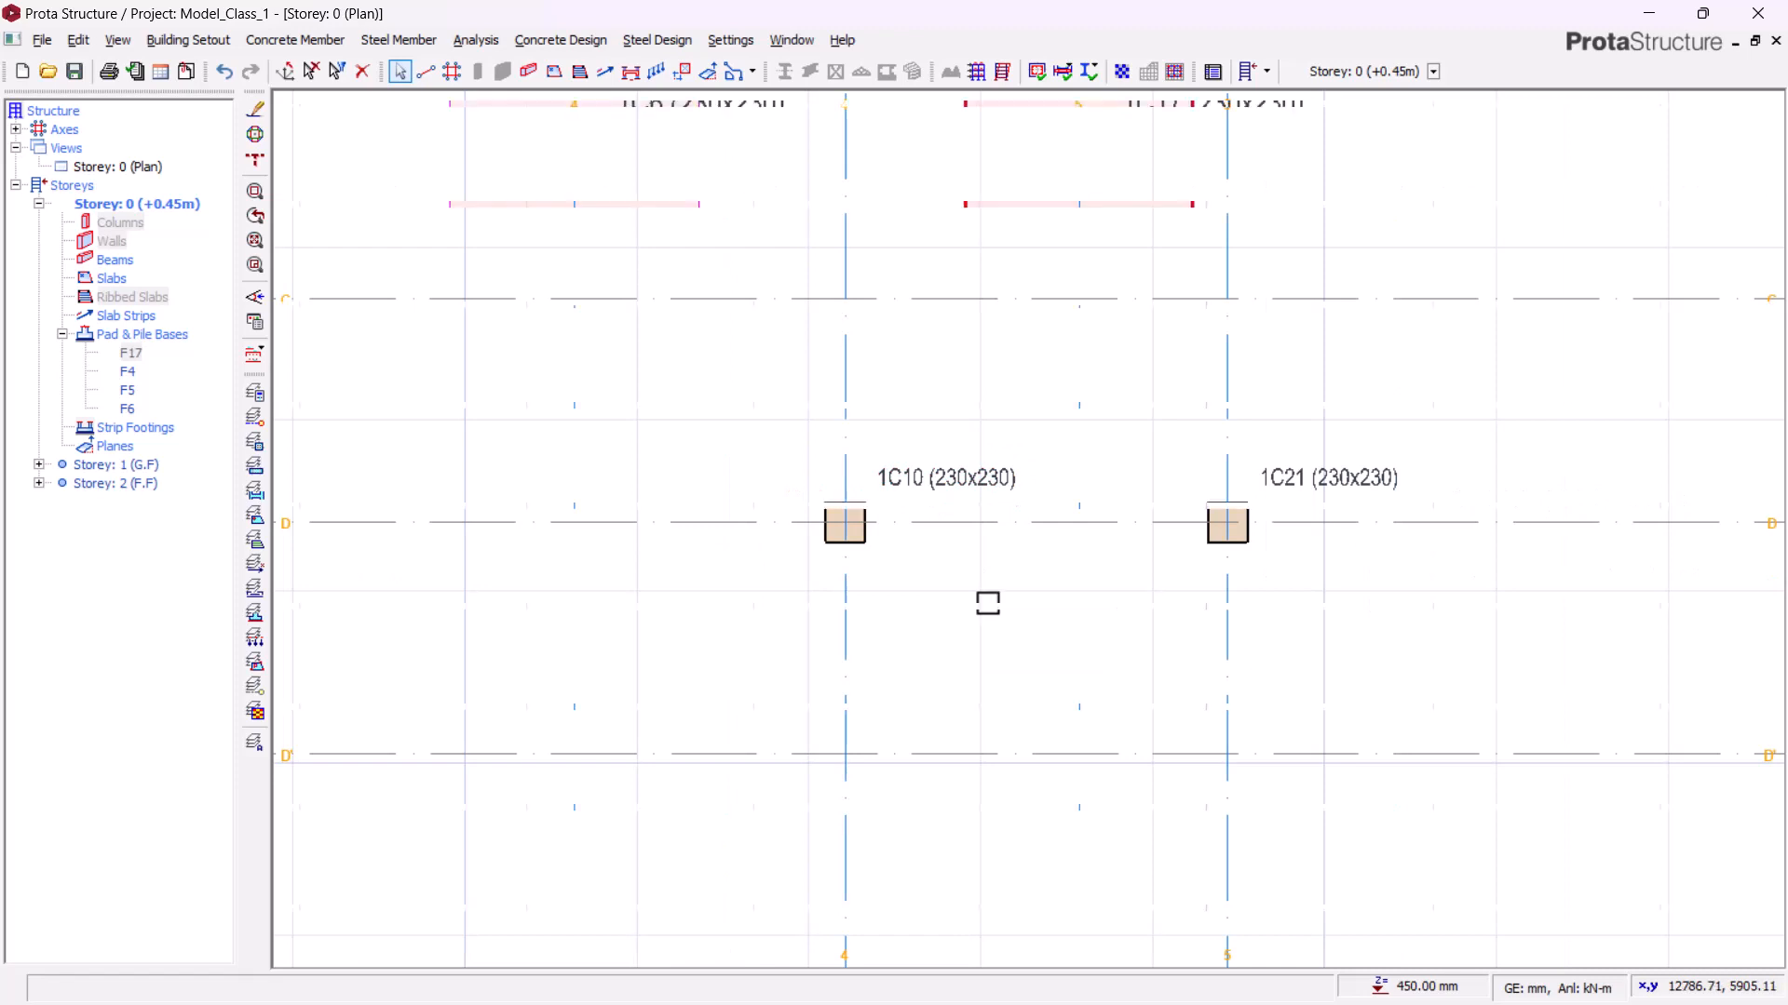
{"action": "scroll", "coordinate": [1278, 320], "scroll_direction": "down", "scroll_amount": 1}
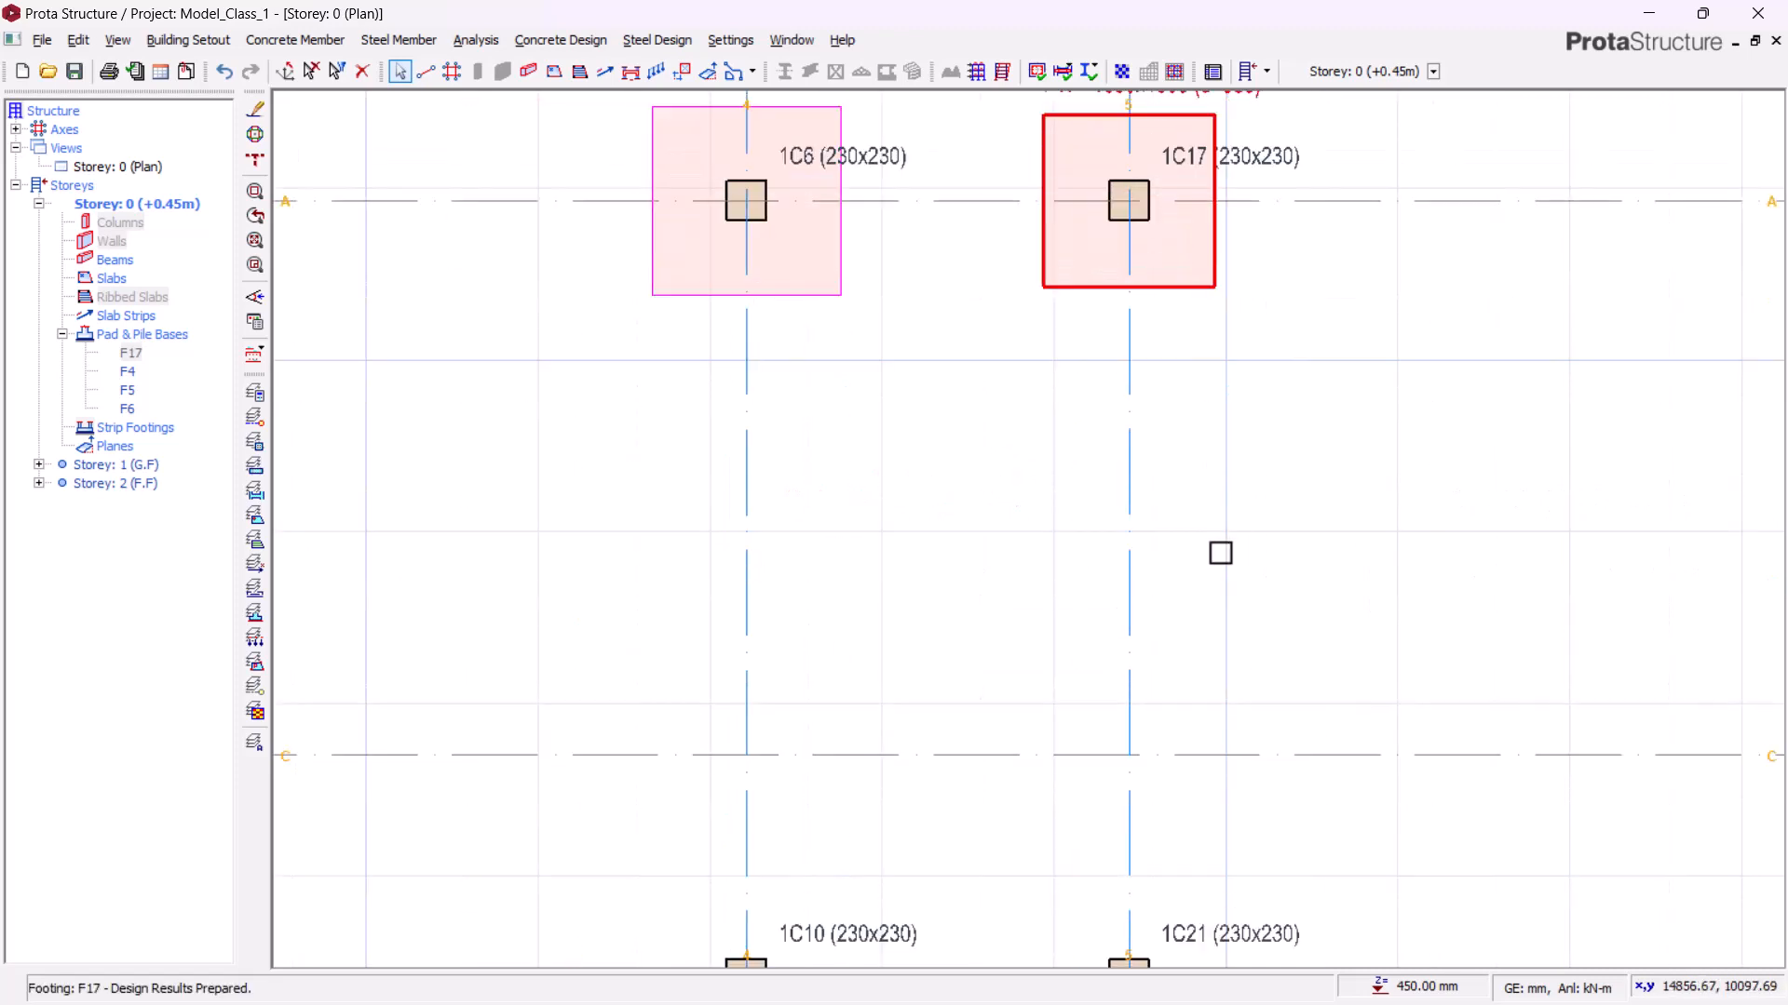
{"action": "middle_click_drag", "start_coordinate": [1233, 663], "coordinate": [1275, 197]}
{"action": "scroll", "coordinate": [1061, 414], "scroll_direction": "down", "scroll_amount": 1}
{"action": "scroll", "coordinate": [1054, 399], "scroll_direction": "down", "scroll_amount": 1}
{"action": "middle_click_drag", "start_coordinate": [1046, 269], "coordinate": [1006, 536]}
{"action": "scroll", "coordinate": [944, 330], "scroll_direction": "up", "scroll_amount": 2}
{"action": "middle_click_drag", "start_coordinate": [1031, 339], "coordinate": [963, 382]}
{"action": "scroll", "coordinate": [948, 374], "scroll_direction": "up", "scroll_amount": 1}
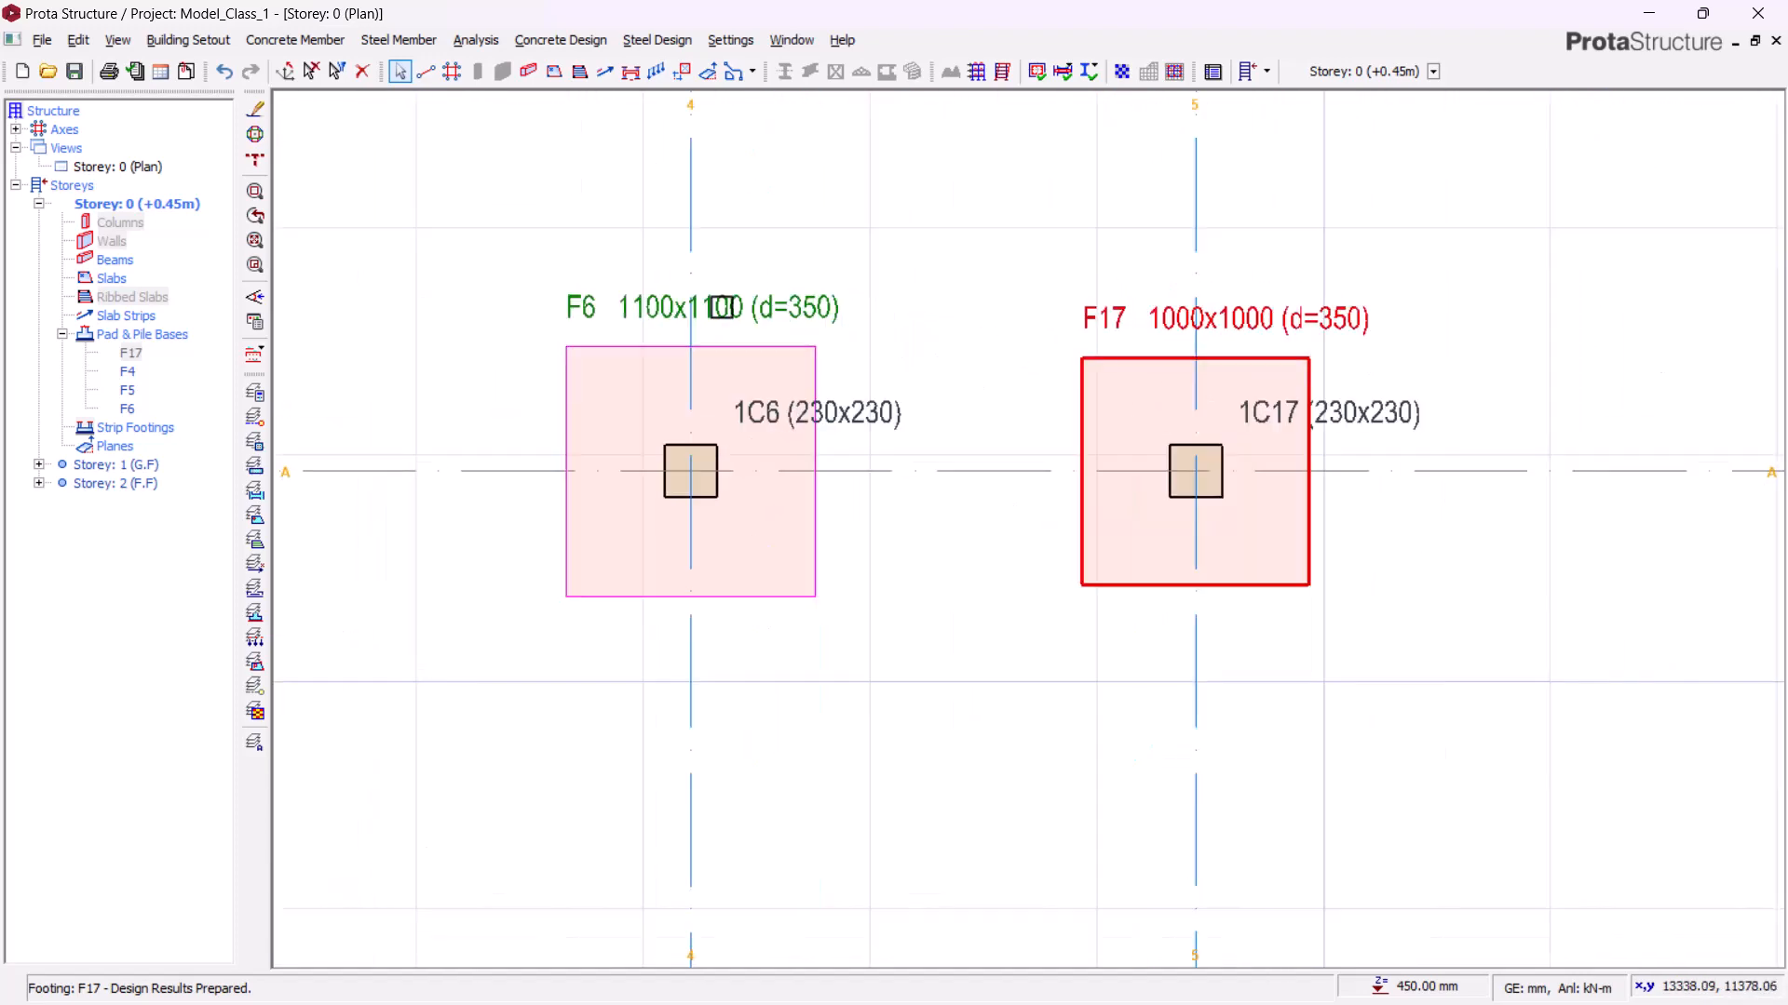
{"action": "scroll", "coordinate": [1006, 438], "scroll_direction": "down", "scroll_amount": 1}
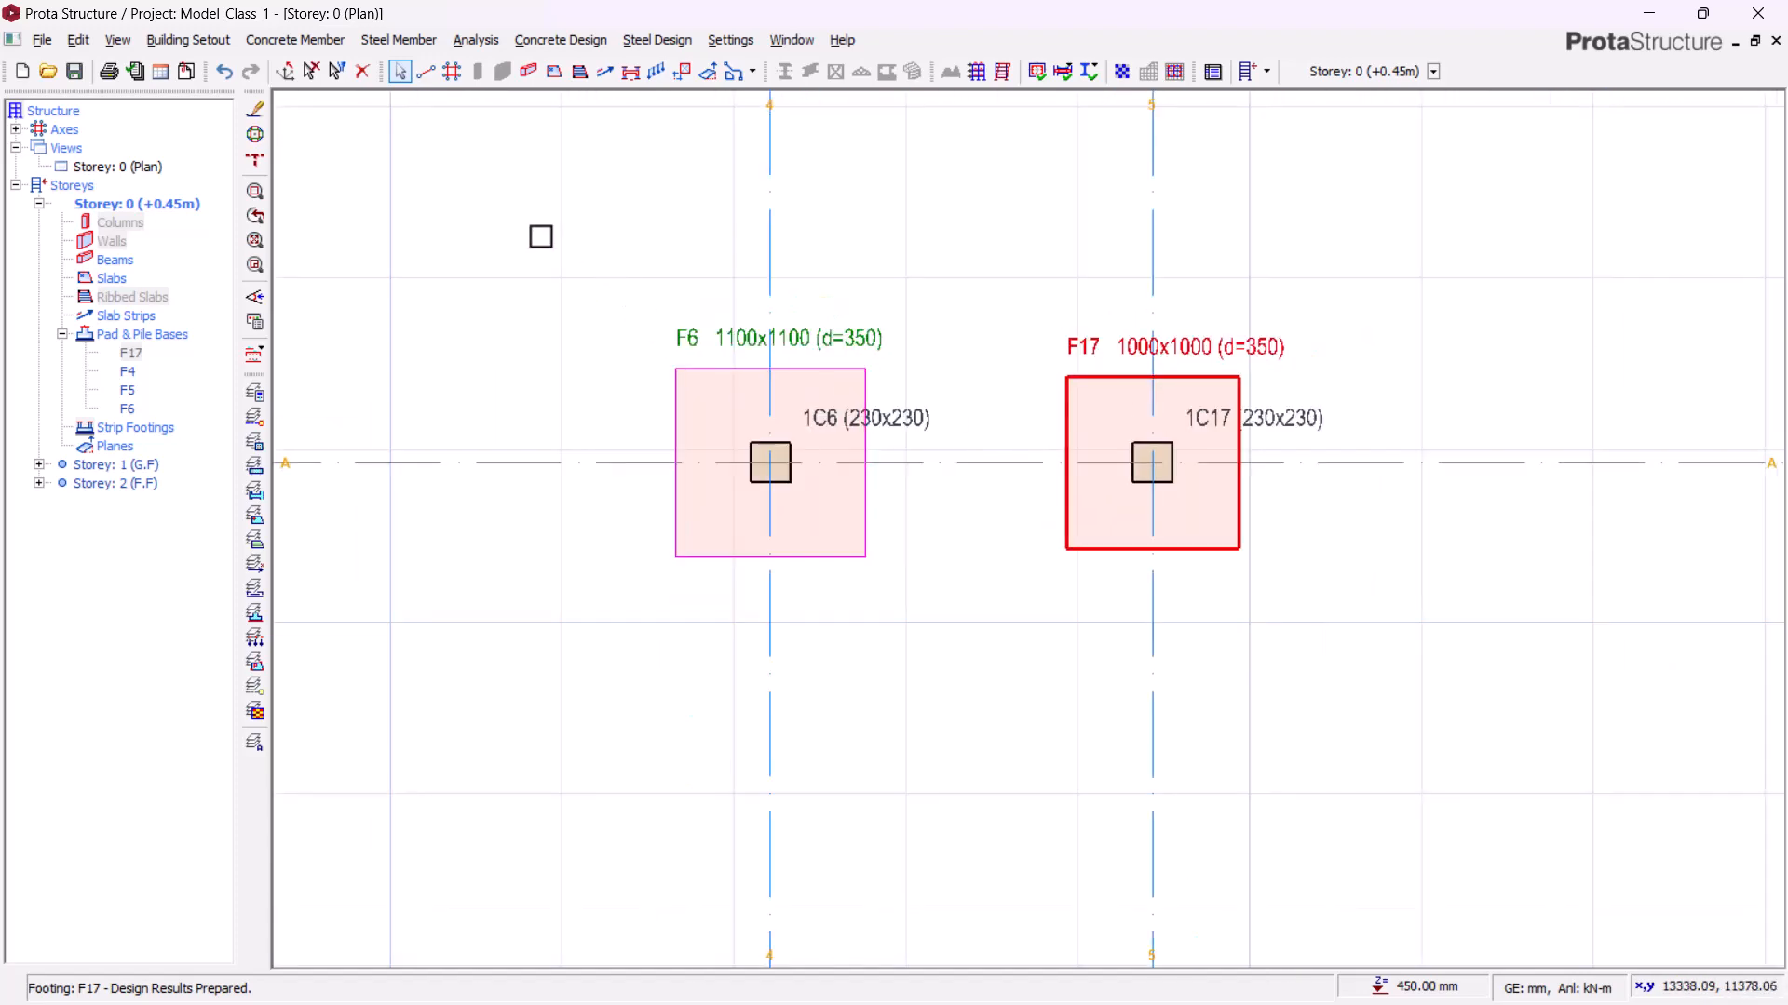
{"action": "left_click_drag", "start_coordinate": [503, 225], "coordinate": [1031, 696]}
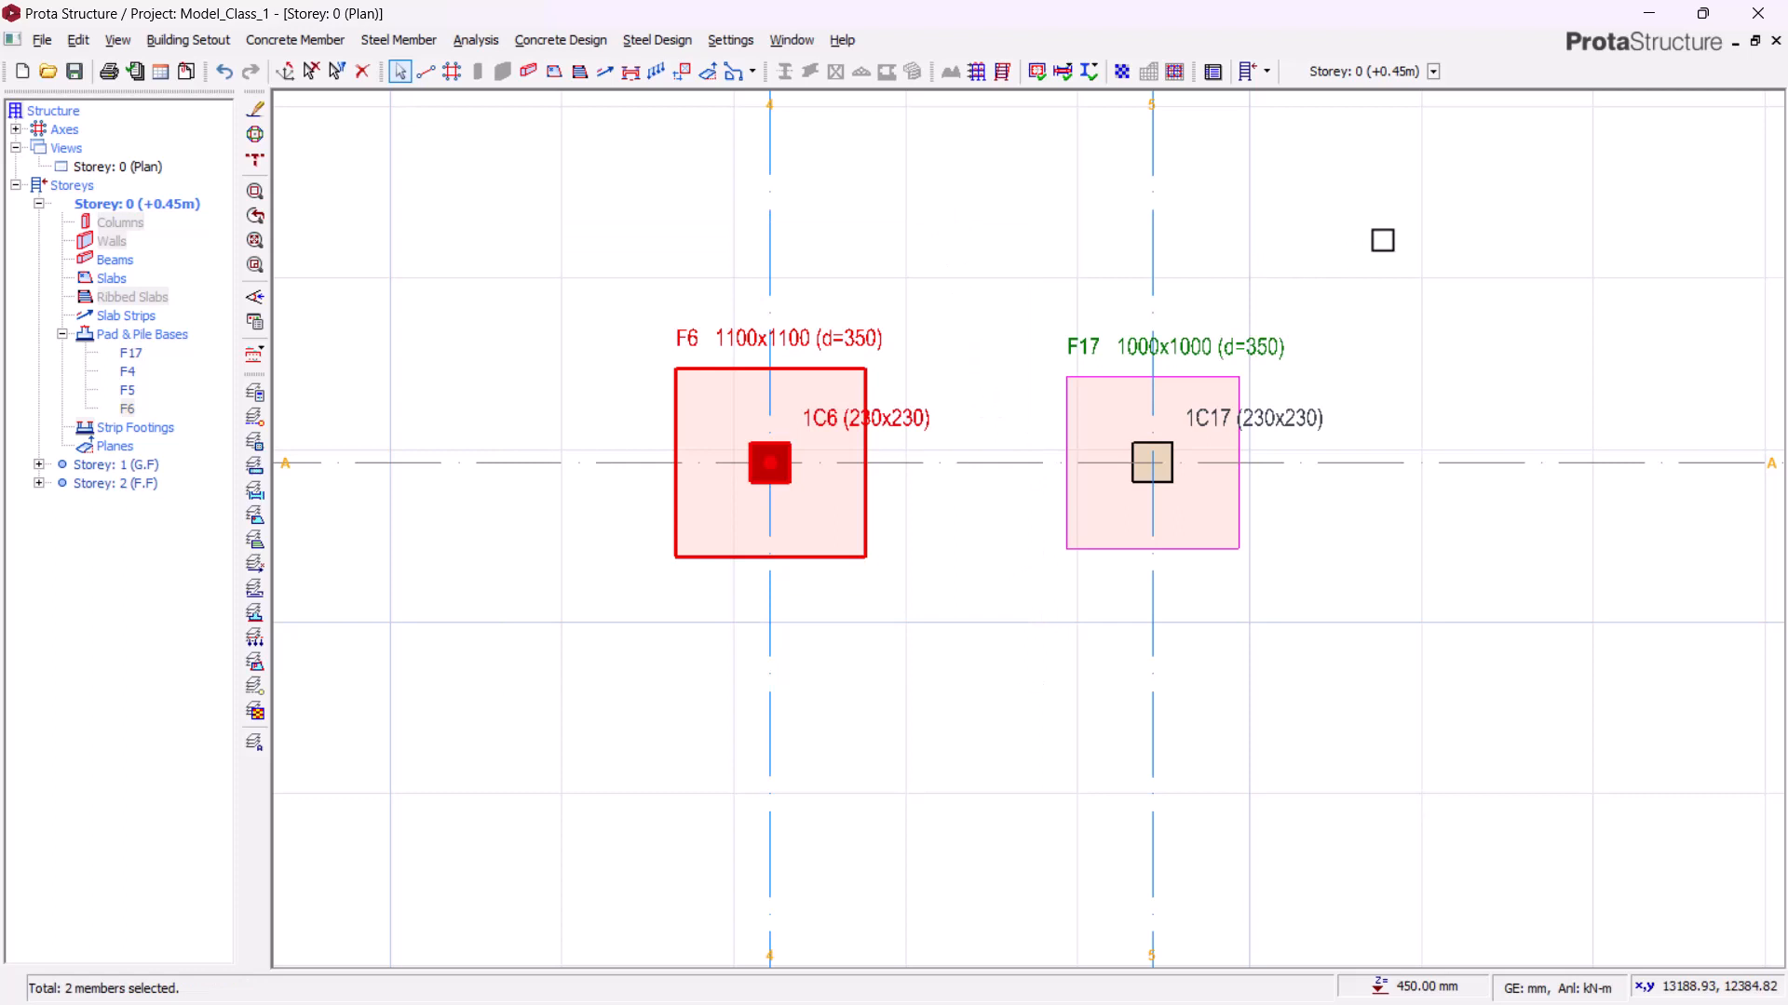
{"action": "left_click_drag", "start_coordinate": [1398, 233], "coordinate": [925, 750]}
{"action": "key", "text": "Escape"}
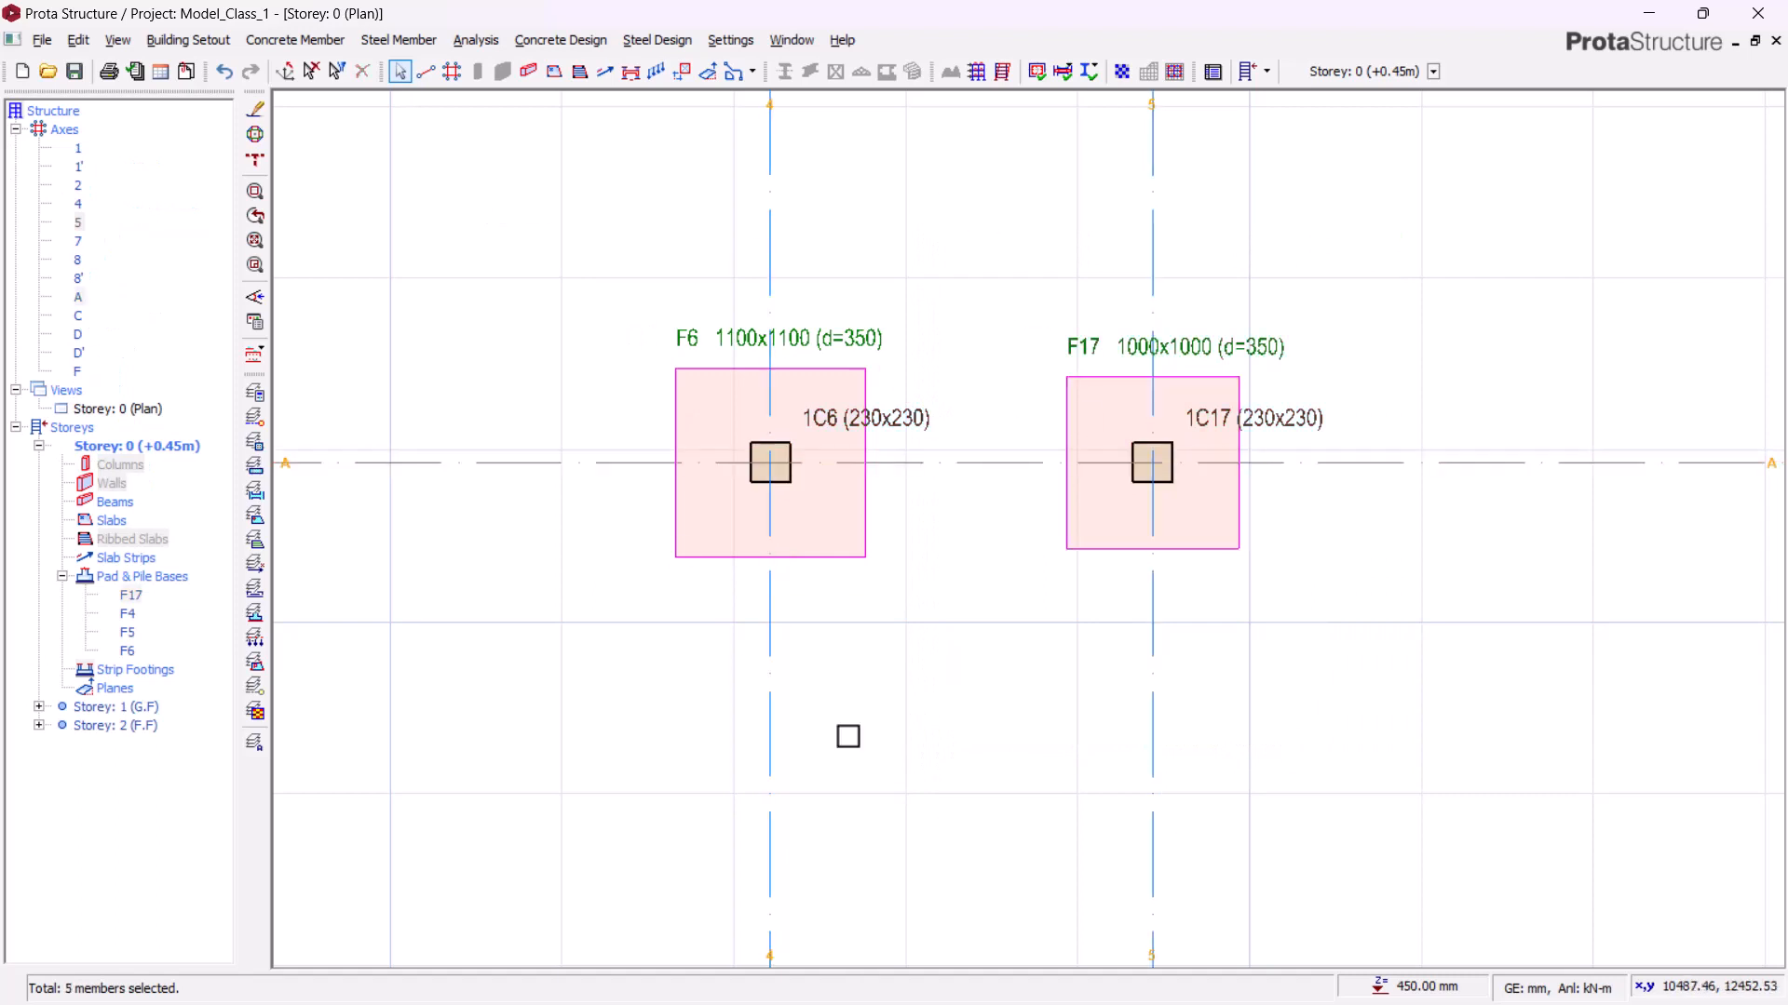
Step: Survey the columns along grid lines C, D and D' in plan
{"action": "scroll", "coordinate": [1014, 387], "scroll_direction": "down", "scroll_amount": 3}
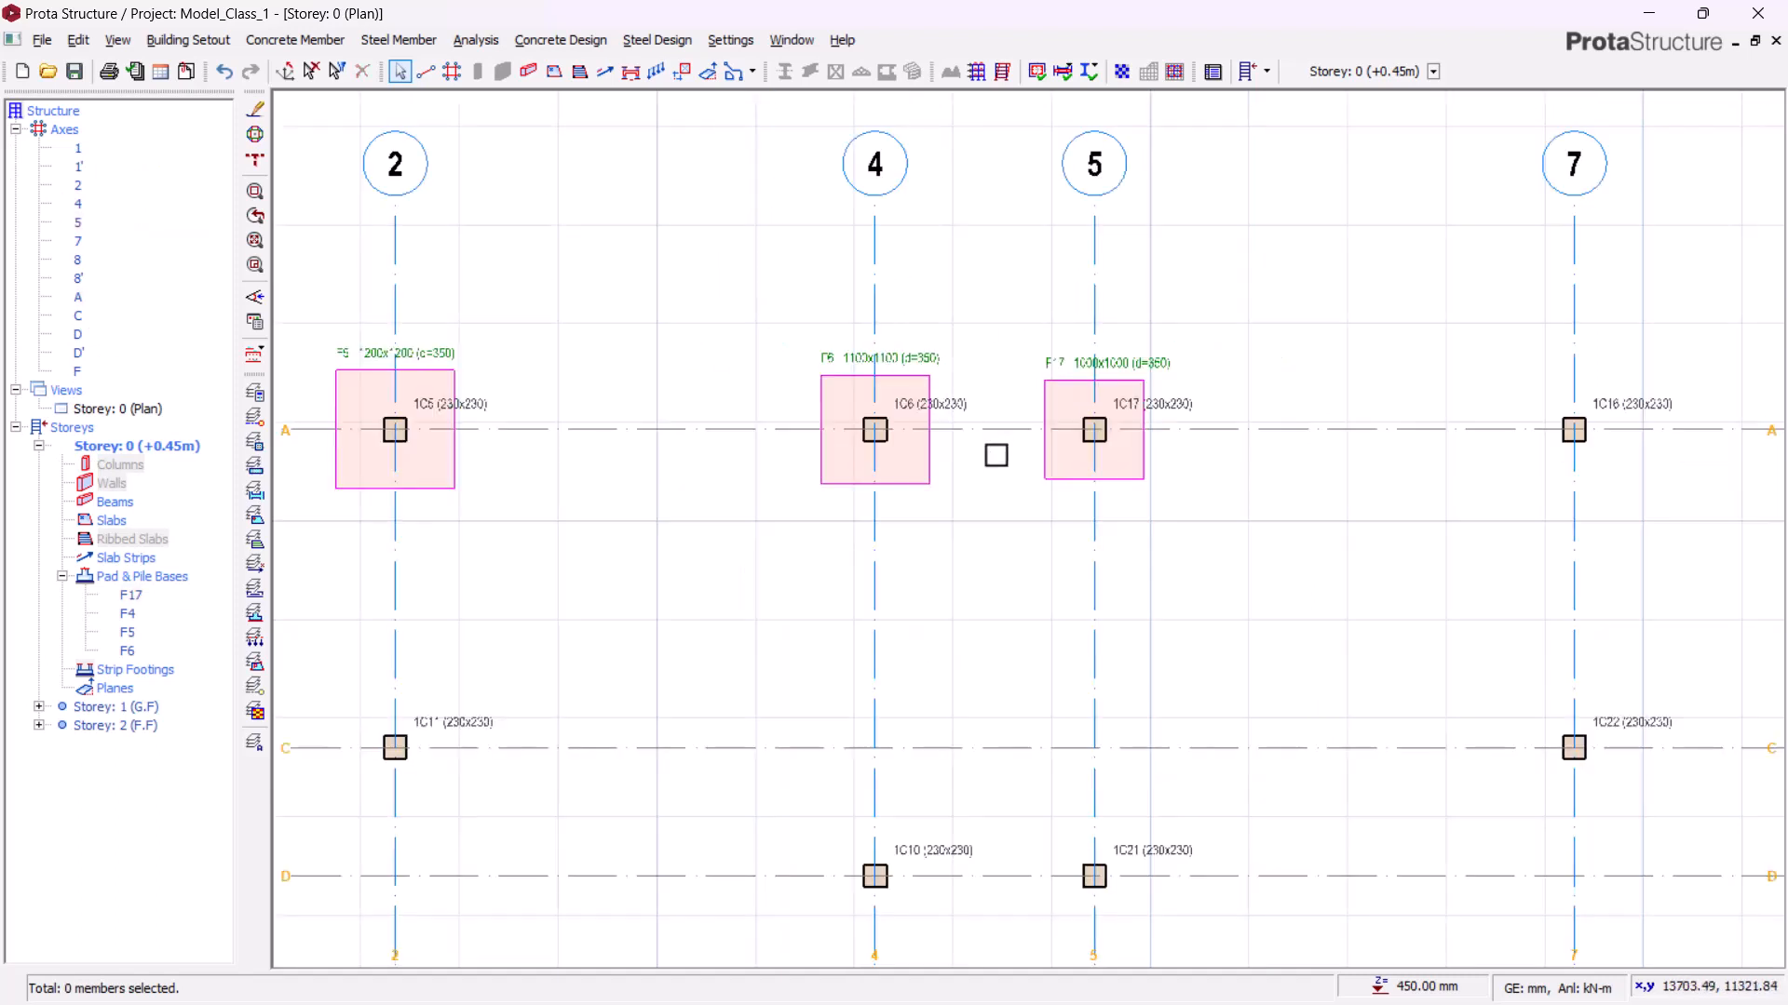
{"action": "middle_click_drag", "start_coordinate": [996, 453], "coordinate": [898, 467]}
{"action": "scroll", "coordinate": [820, 422], "scroll_direction": "up", "scroll_amount": 1}
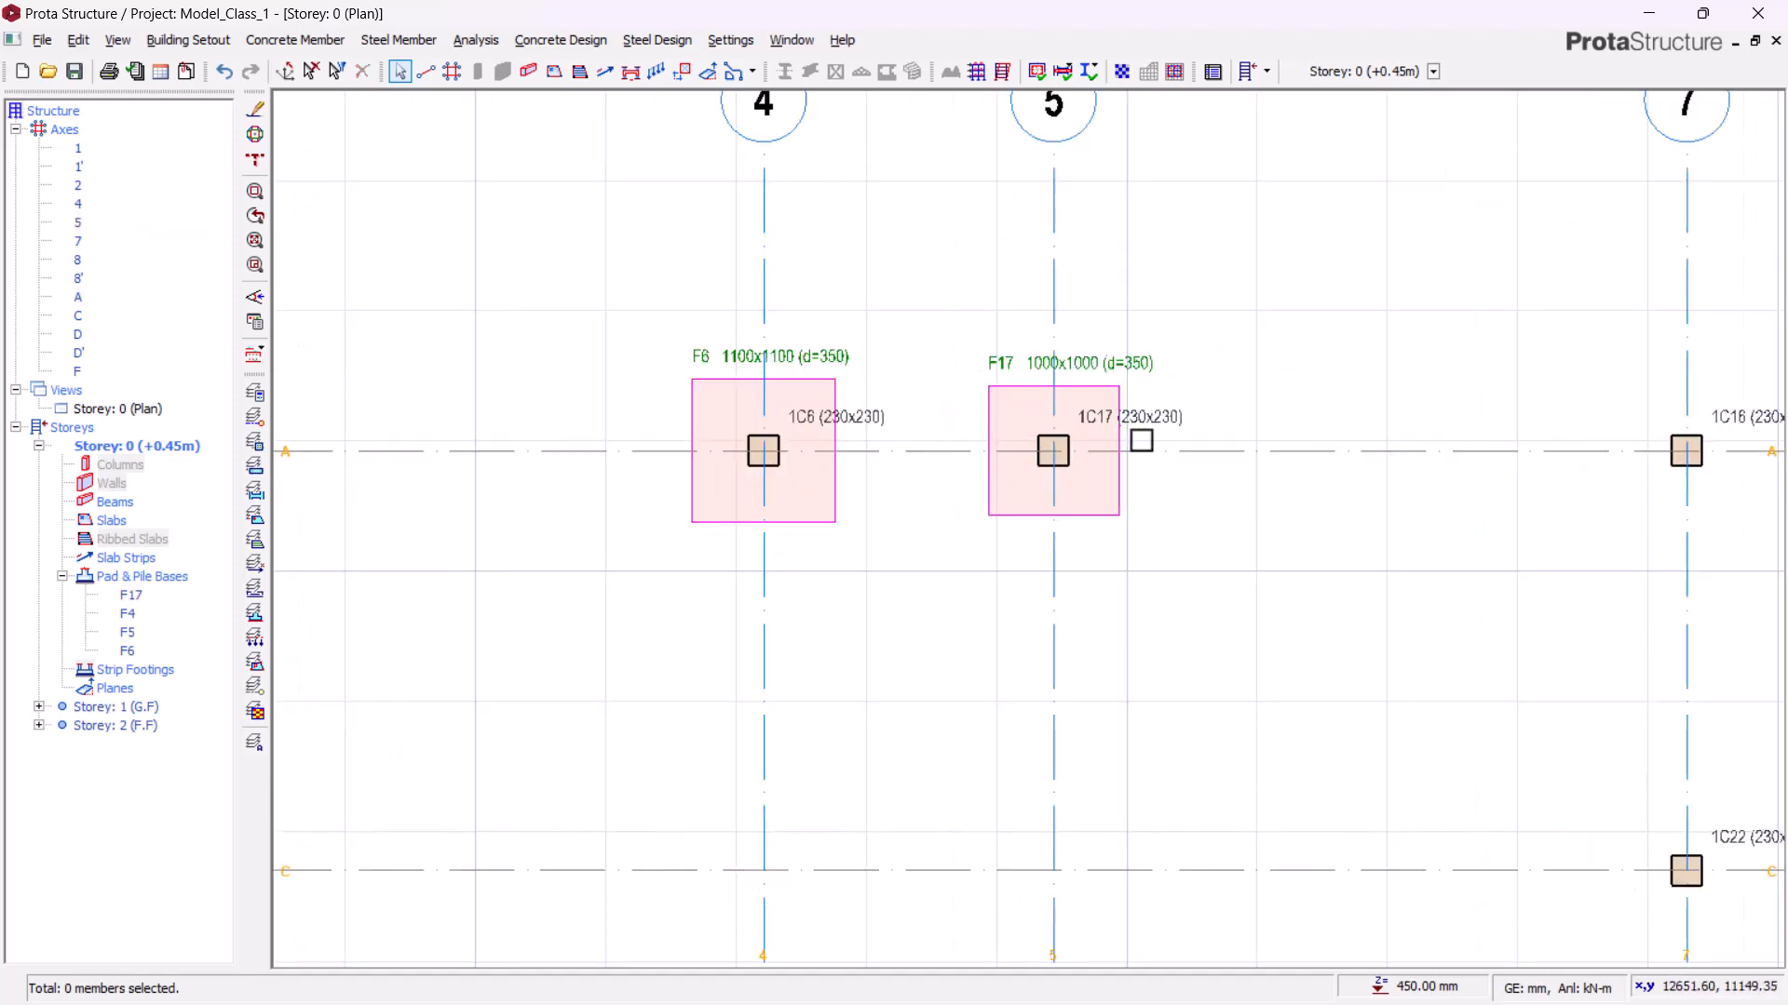
{"action": "scroll", "coordinate": [1058, 264], "scroll_direction": "down", "scroll_amount": 2}
{"action": "middle_click_drag", "start_coordinate": [1030, 558], "coordinate": [1090, 338]}
{"action": "scroll", "coordinate": [985, 505], "scroll_direction": "up", "scroll_amount": 1}
{"action": "mouse_move", "coordinate": [989, 509]}
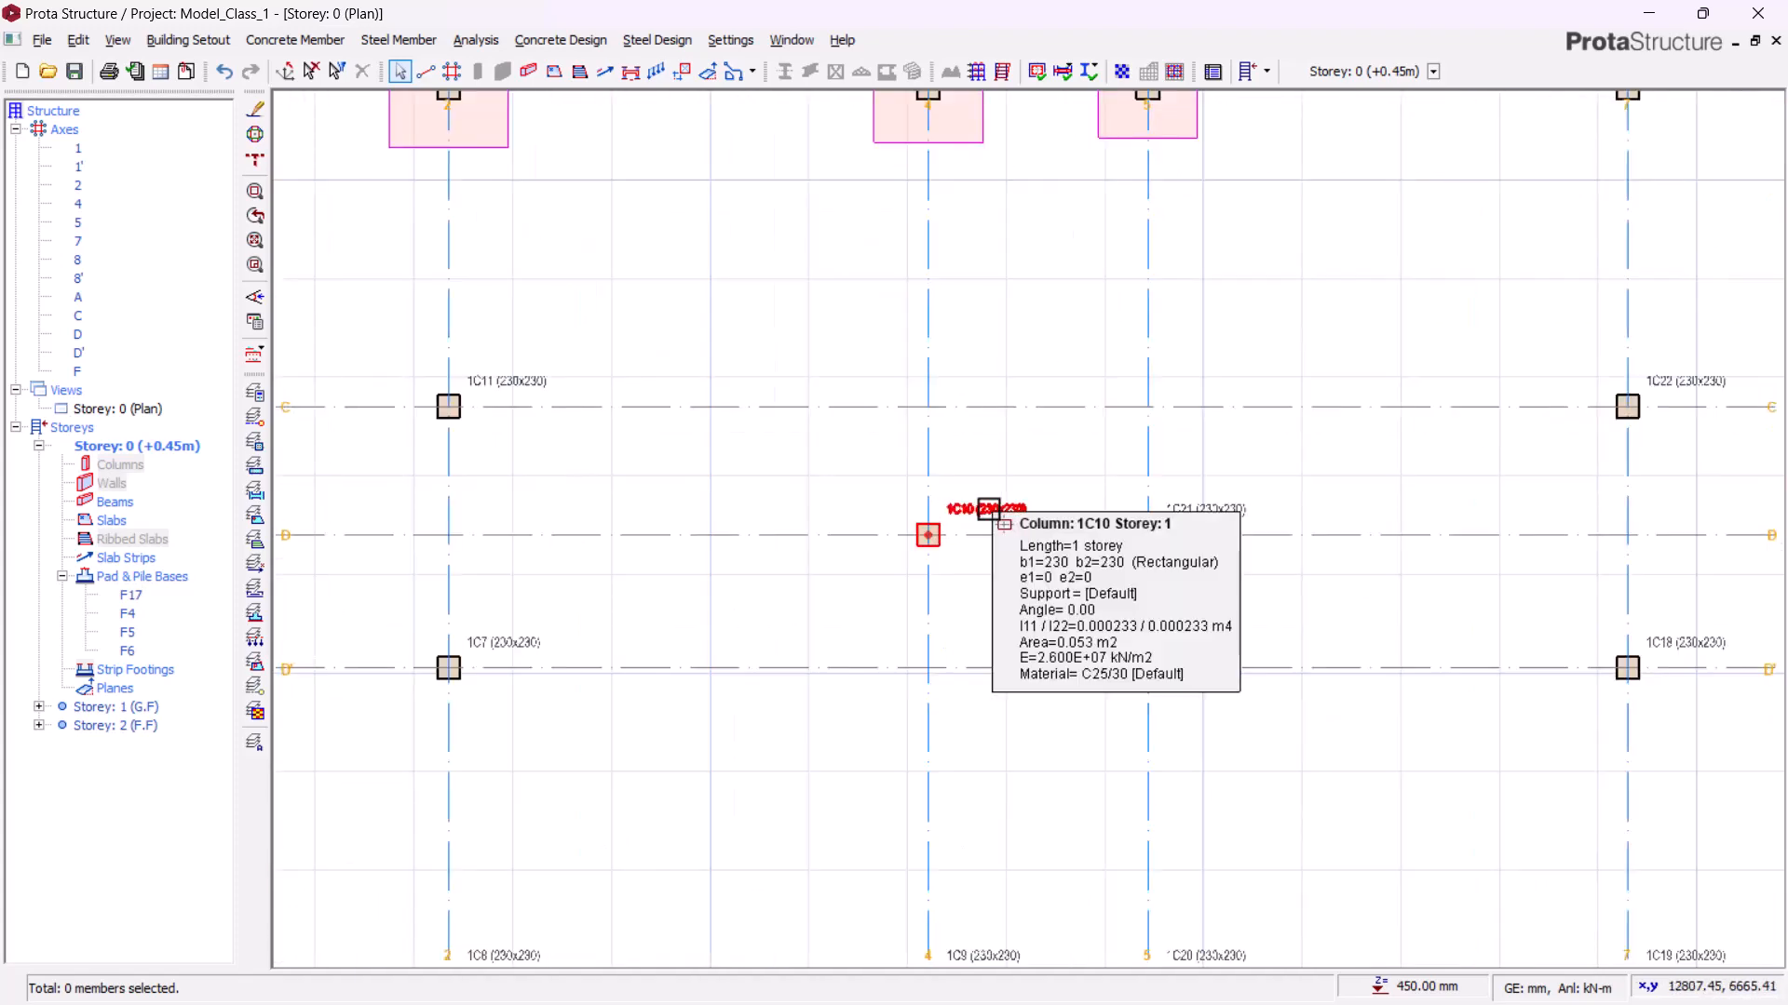
{"action": "middle_click_drag", "start_coordinate": [1053, 463], "coordinate": [1037, 462]}
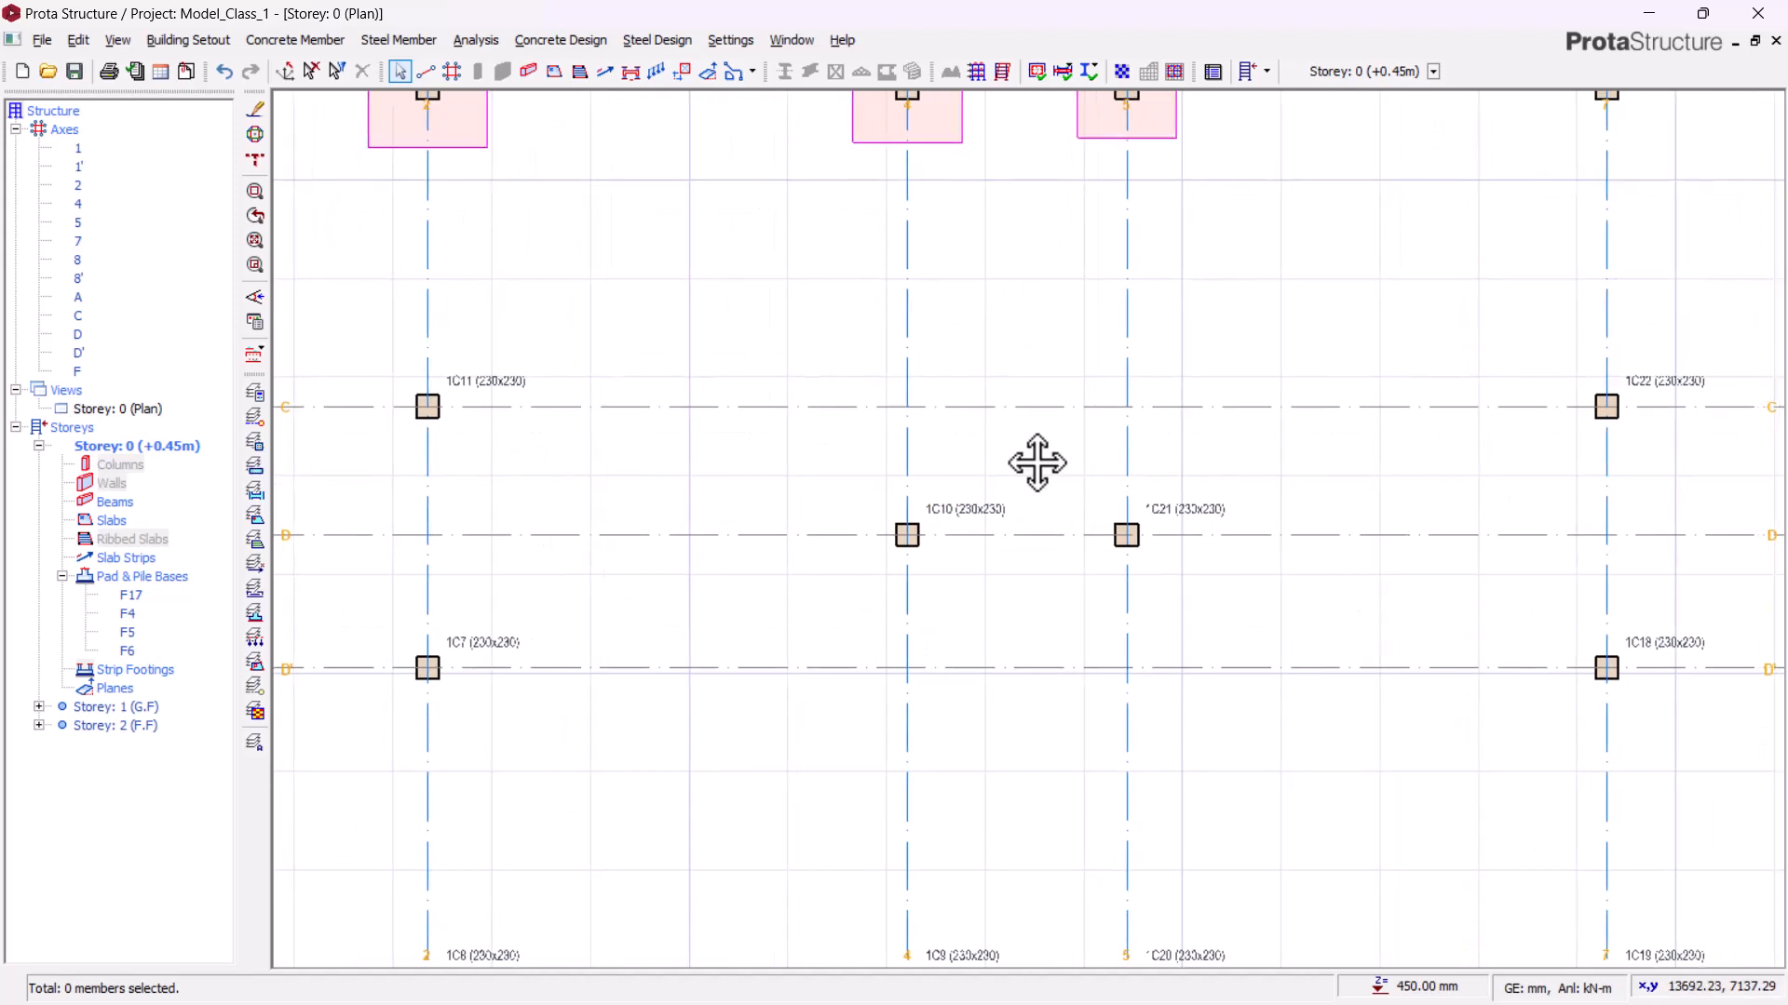
{"action": "scroll", "coordinate": [985, 551], "scroll_direction": "up", "scroll_amount": 2}
Step: Select columns 1C10 and 1C21 and combine them into one group for shared foundation design
{"action": "left_click", "coordinate": [850, 523]}
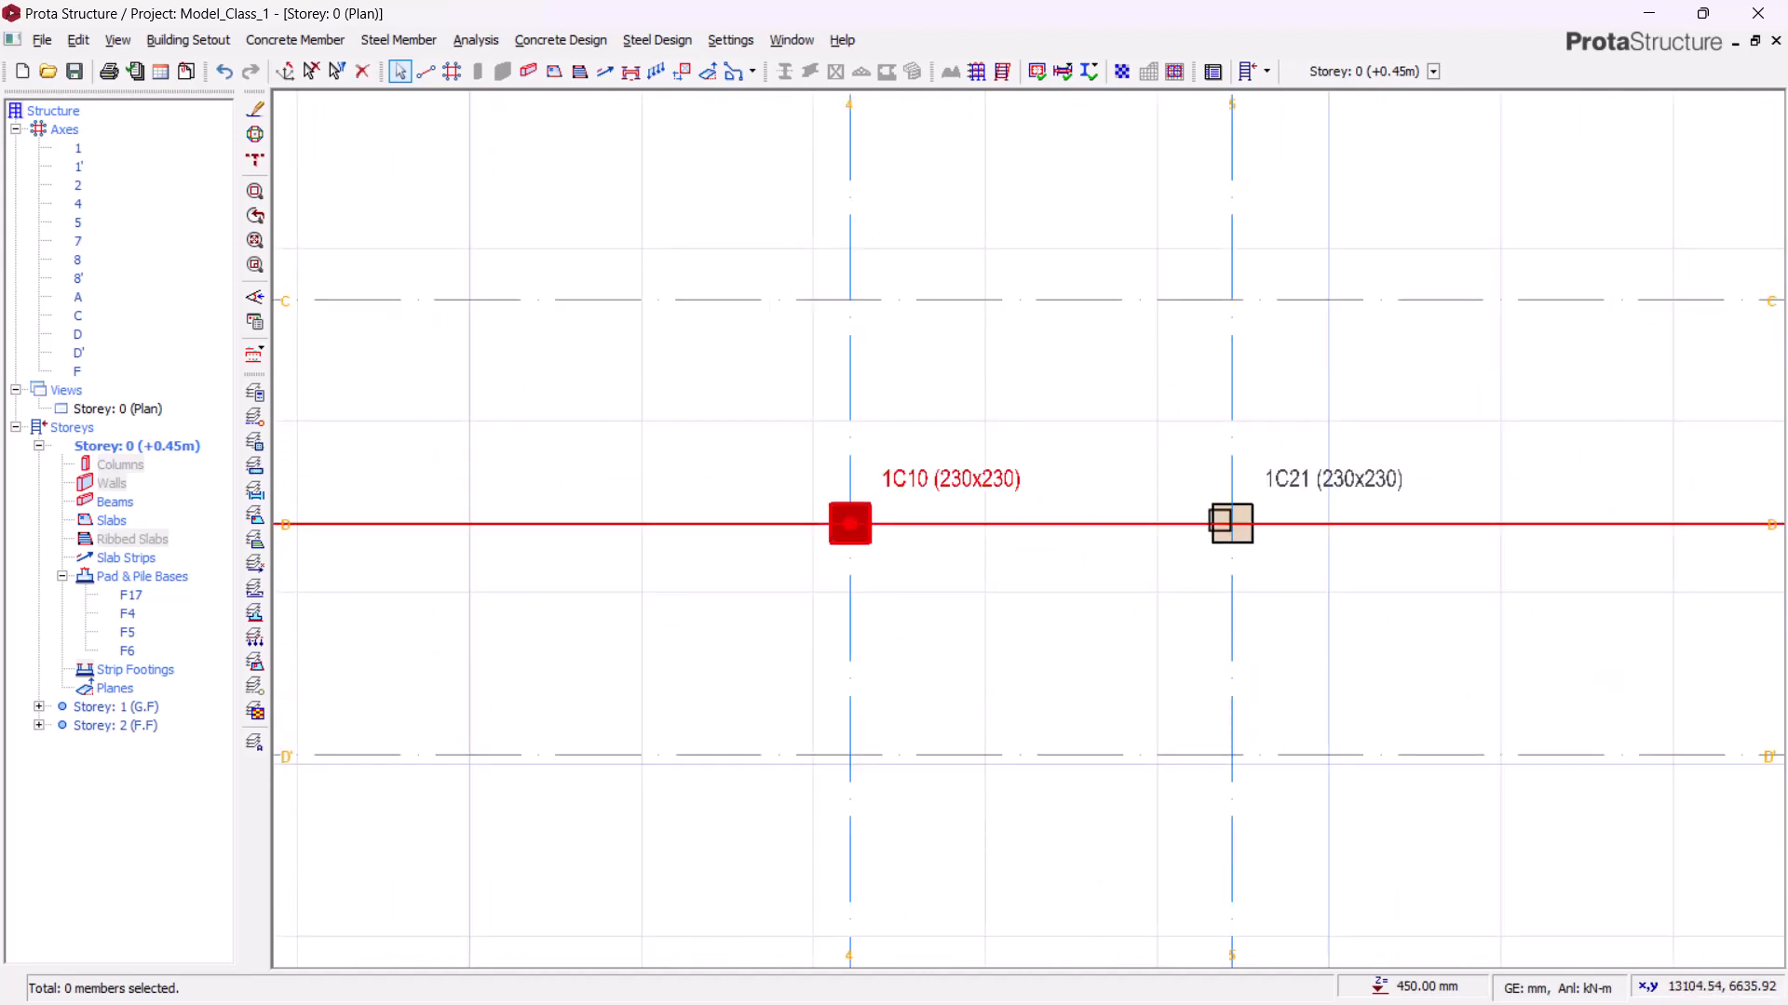
{"action": "left_click", "coordinate": [1278, 481]}
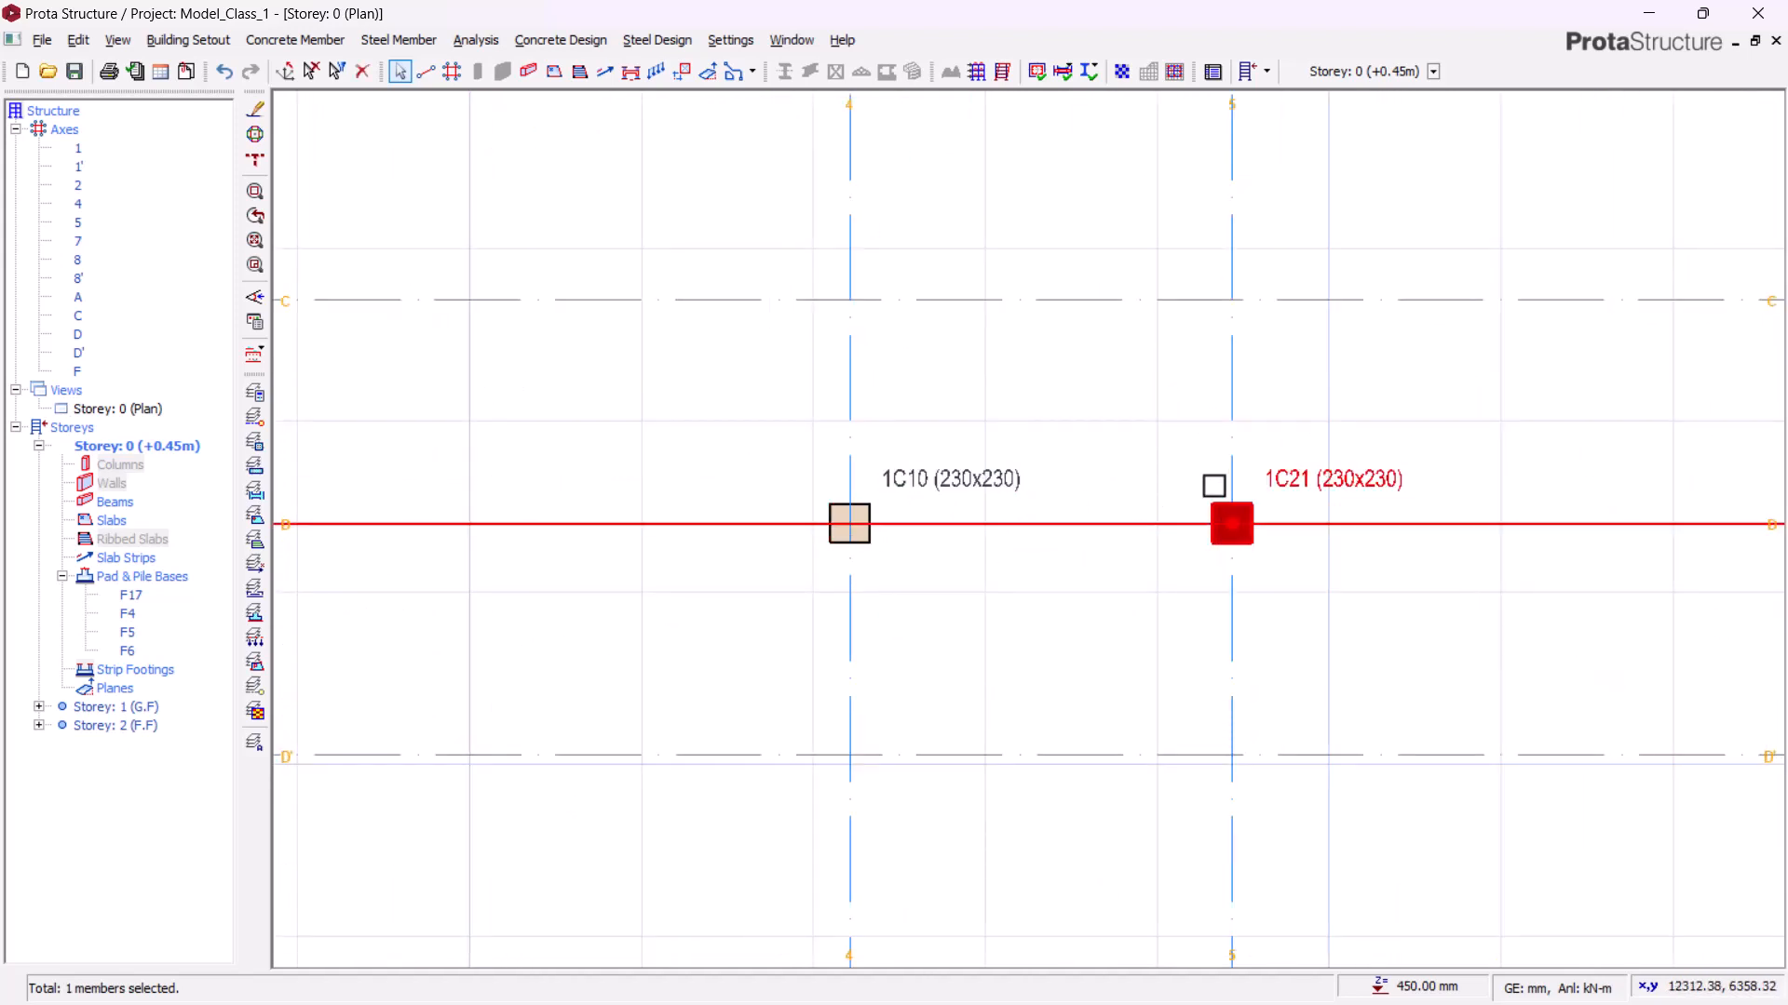
{"action": "scroll", "coordinate": [934, 468], "scroll_direction": "down", "scroll_amount": 2}
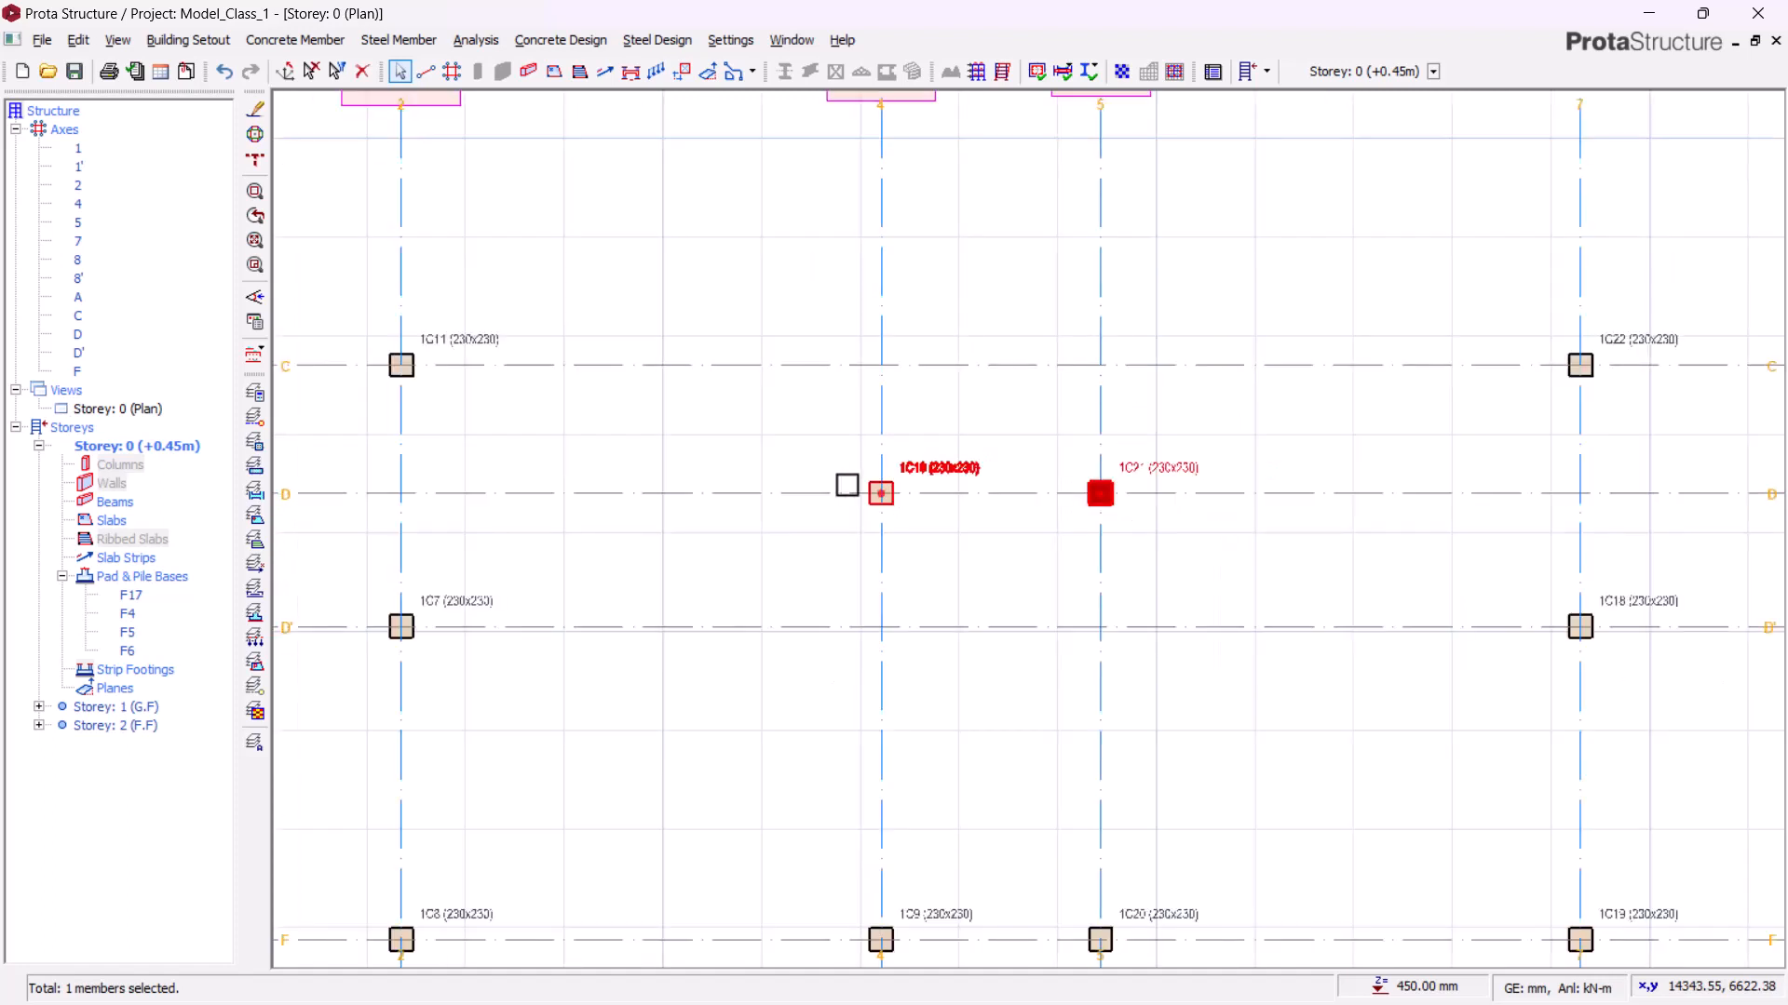
{"action": "left_click_drag", "start_coordinate": [707, 299], "coordinate": [1326, 646]}
{"action": "left_click", "coordinate": [1264, 429]}
{"action": "scroll", "coordinate": [1037, 475], "scroll_direction": "up", "scroll_amount": 2}
{"action": "mouse_move", "coordinate": [1216, 411]}
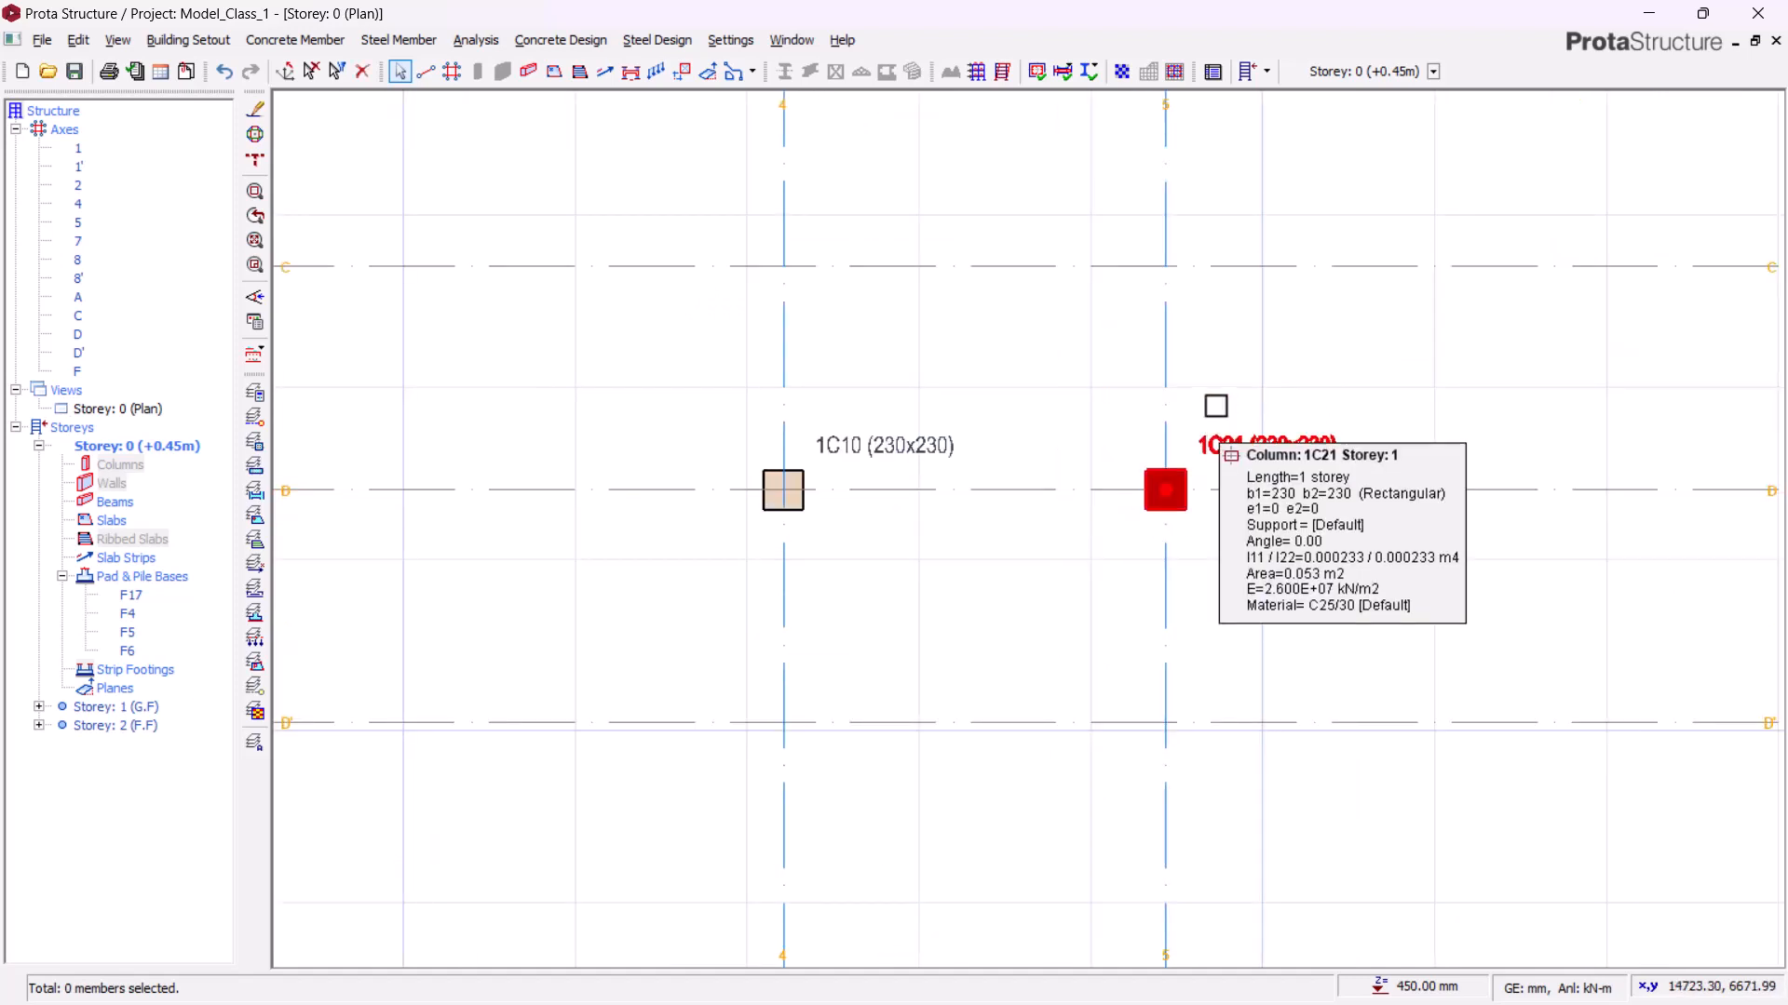
{"action": "left_click", "coordinate": [893, 433]}
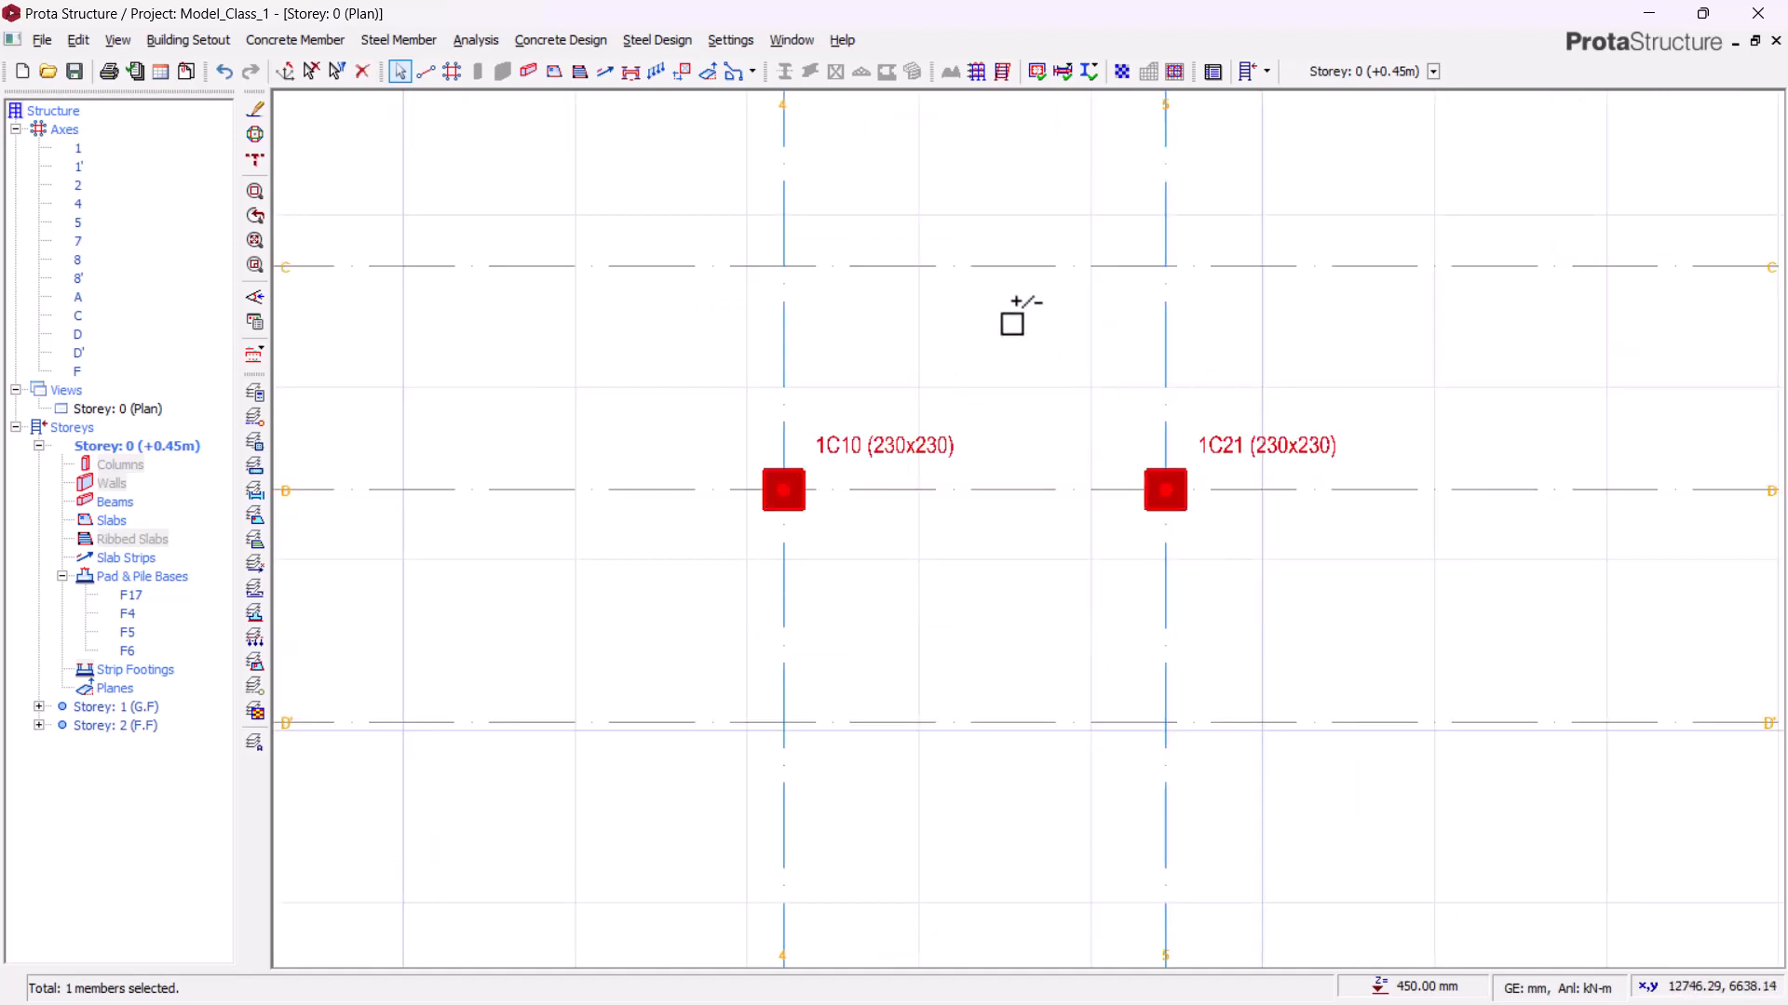
{"action": "right_click", "coordinate": [951, 337]}
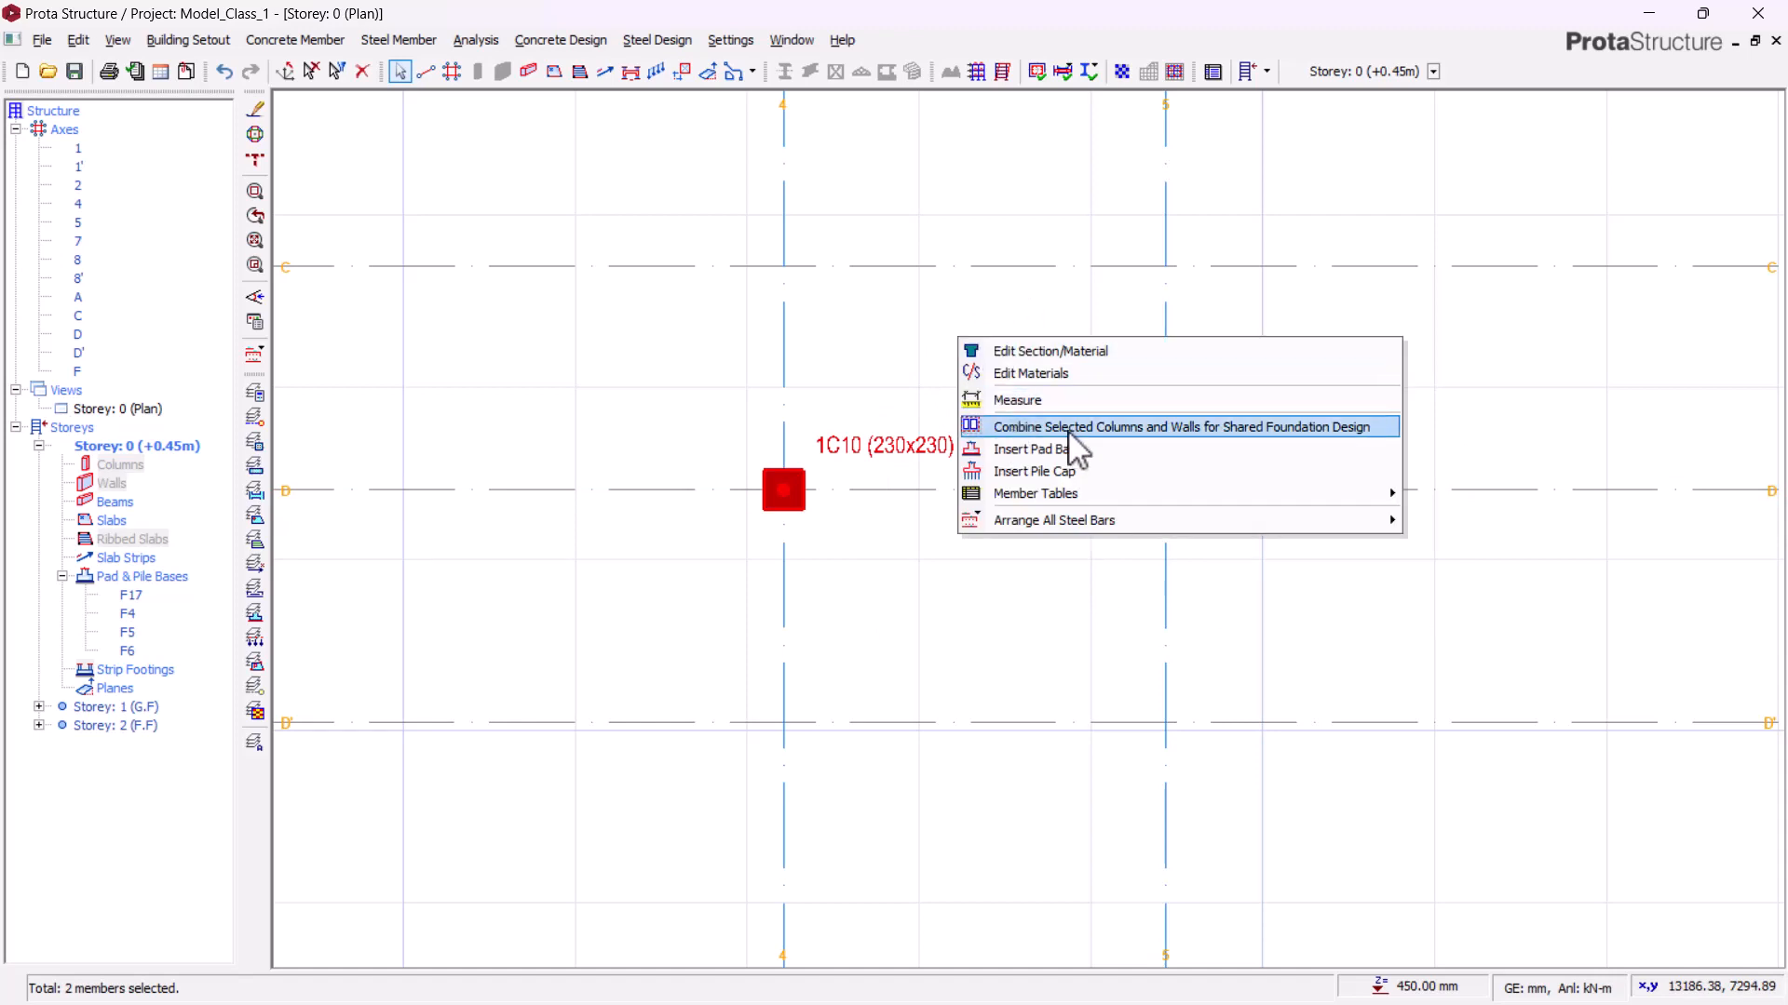
{"action": "left_click", "coordinate": [1019, 433]}
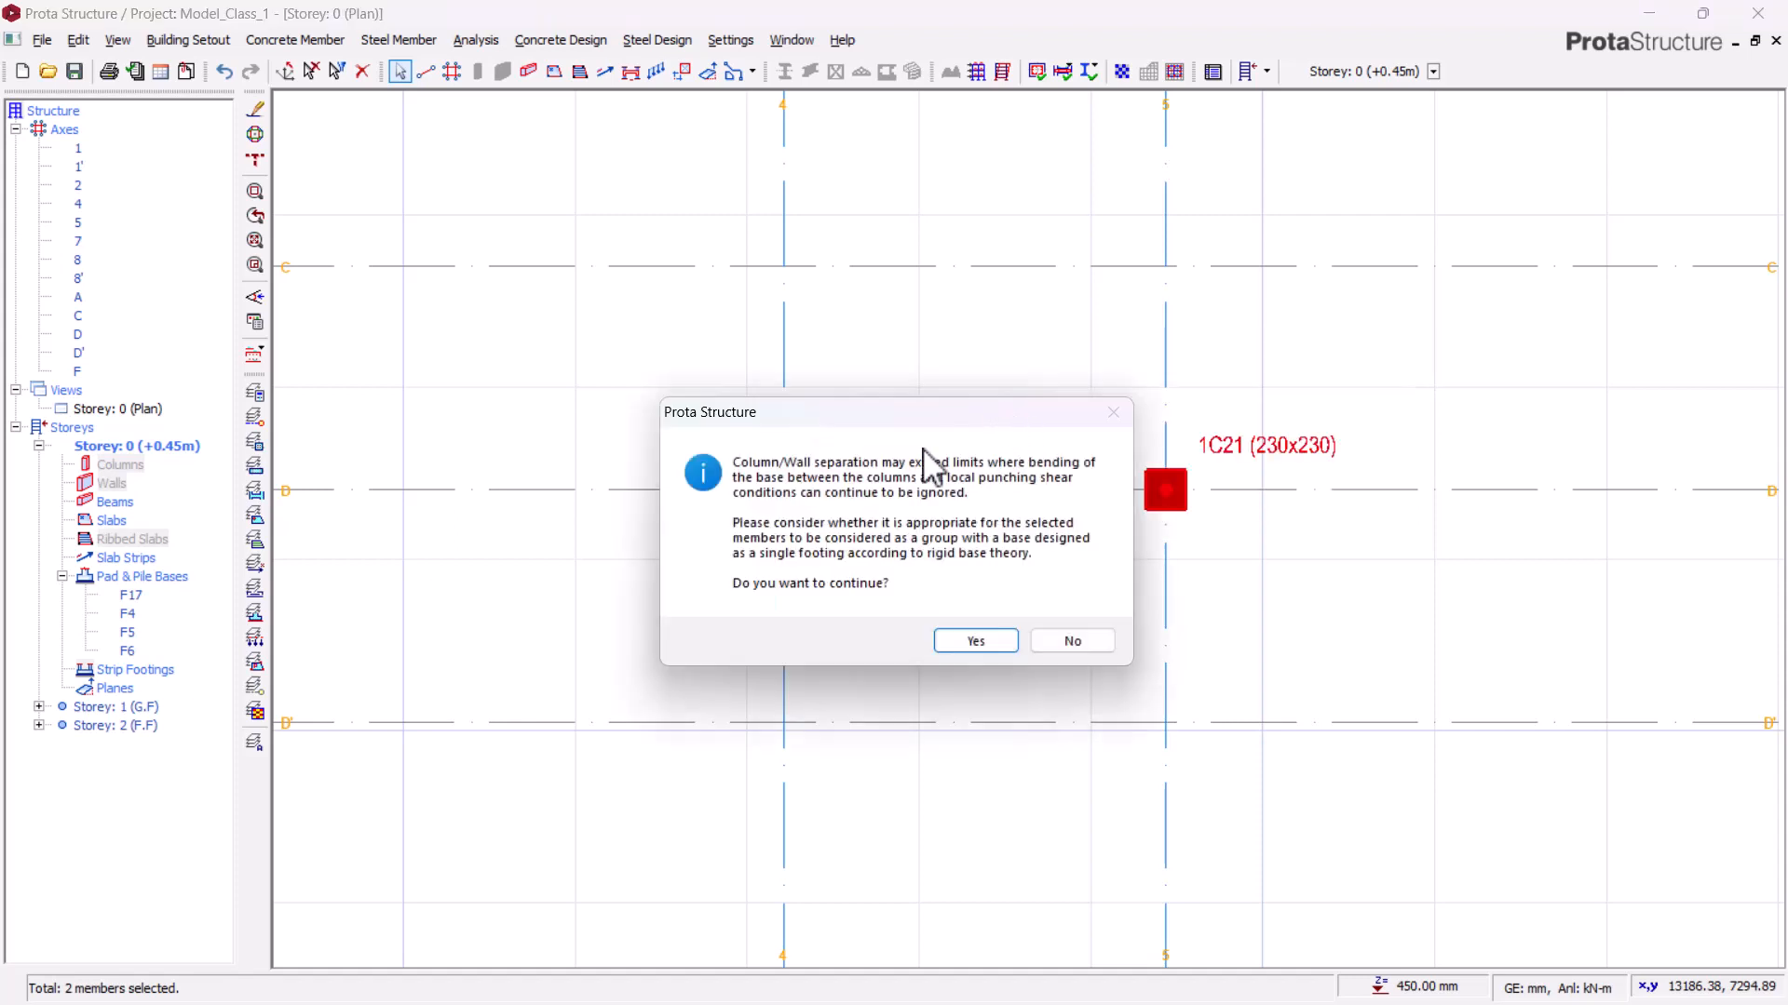
{"action": "left_click", "coordinate": [1004, 644]}
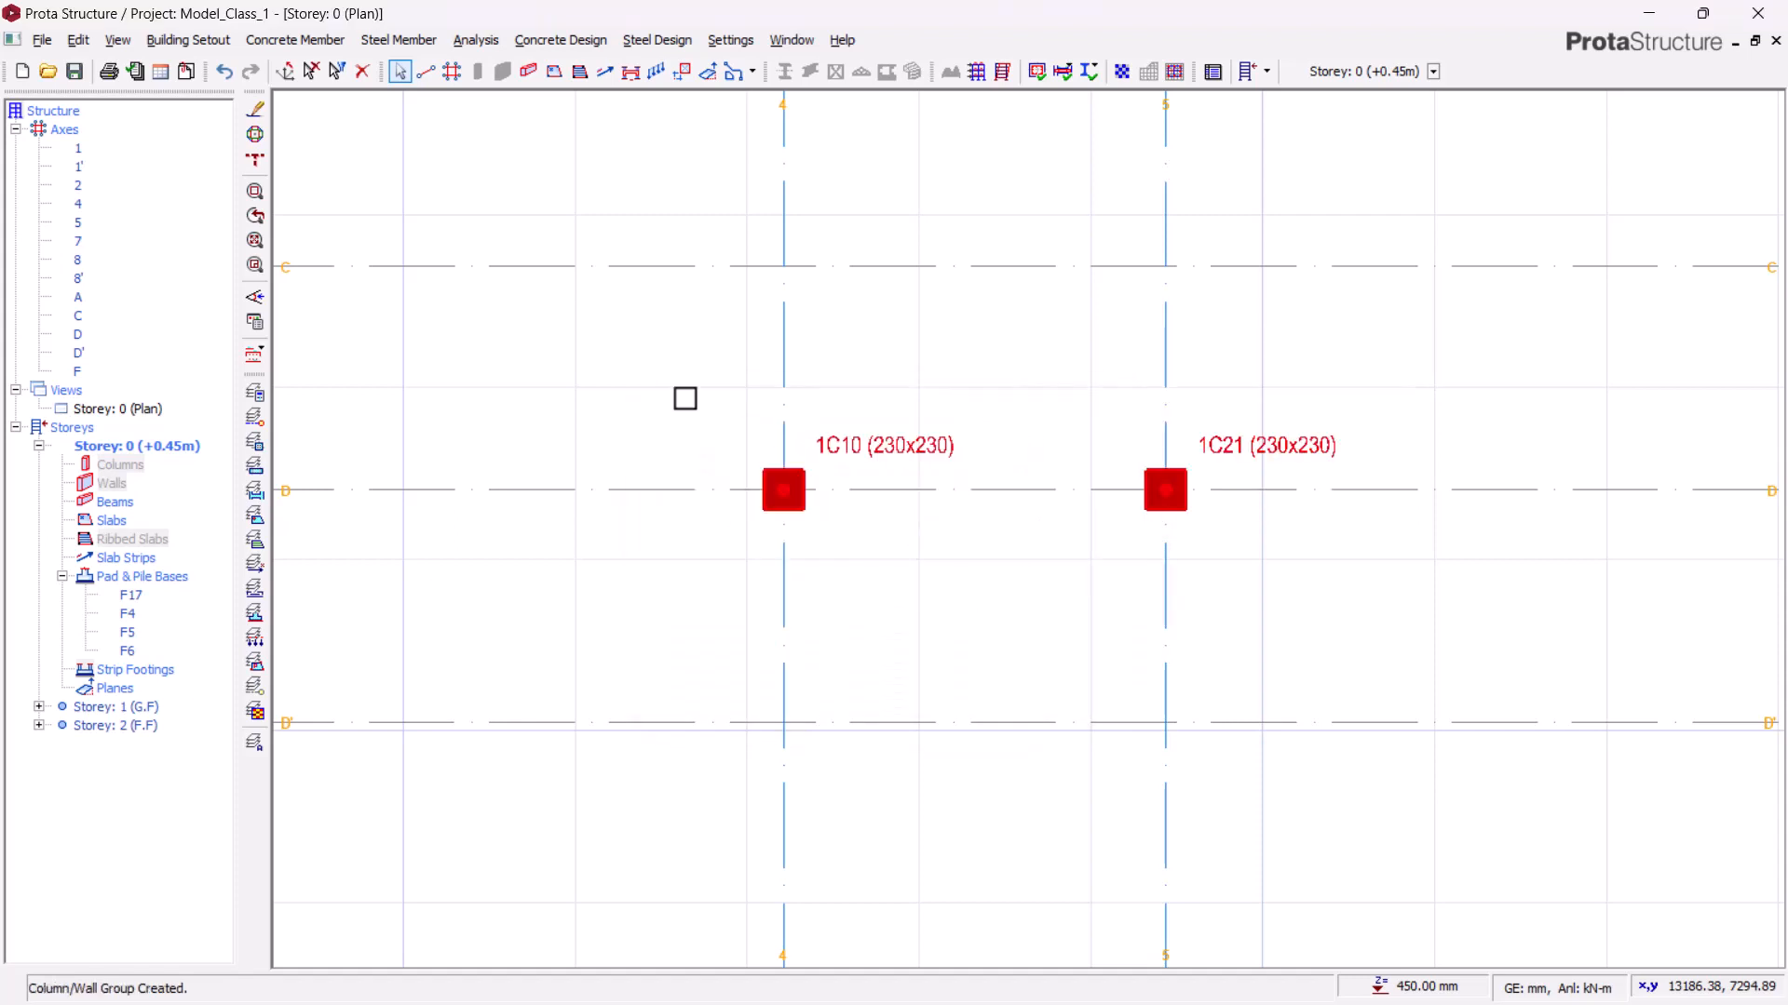
{"action": "key", "text": "Escape"}
Step: Insert a pad base under the grouped columns 1C10 and 1C21 and calculate it
{"action": "scroll", "coordinate": [978, 520], "scroll_direction": "down", "scroll_amount": 2}
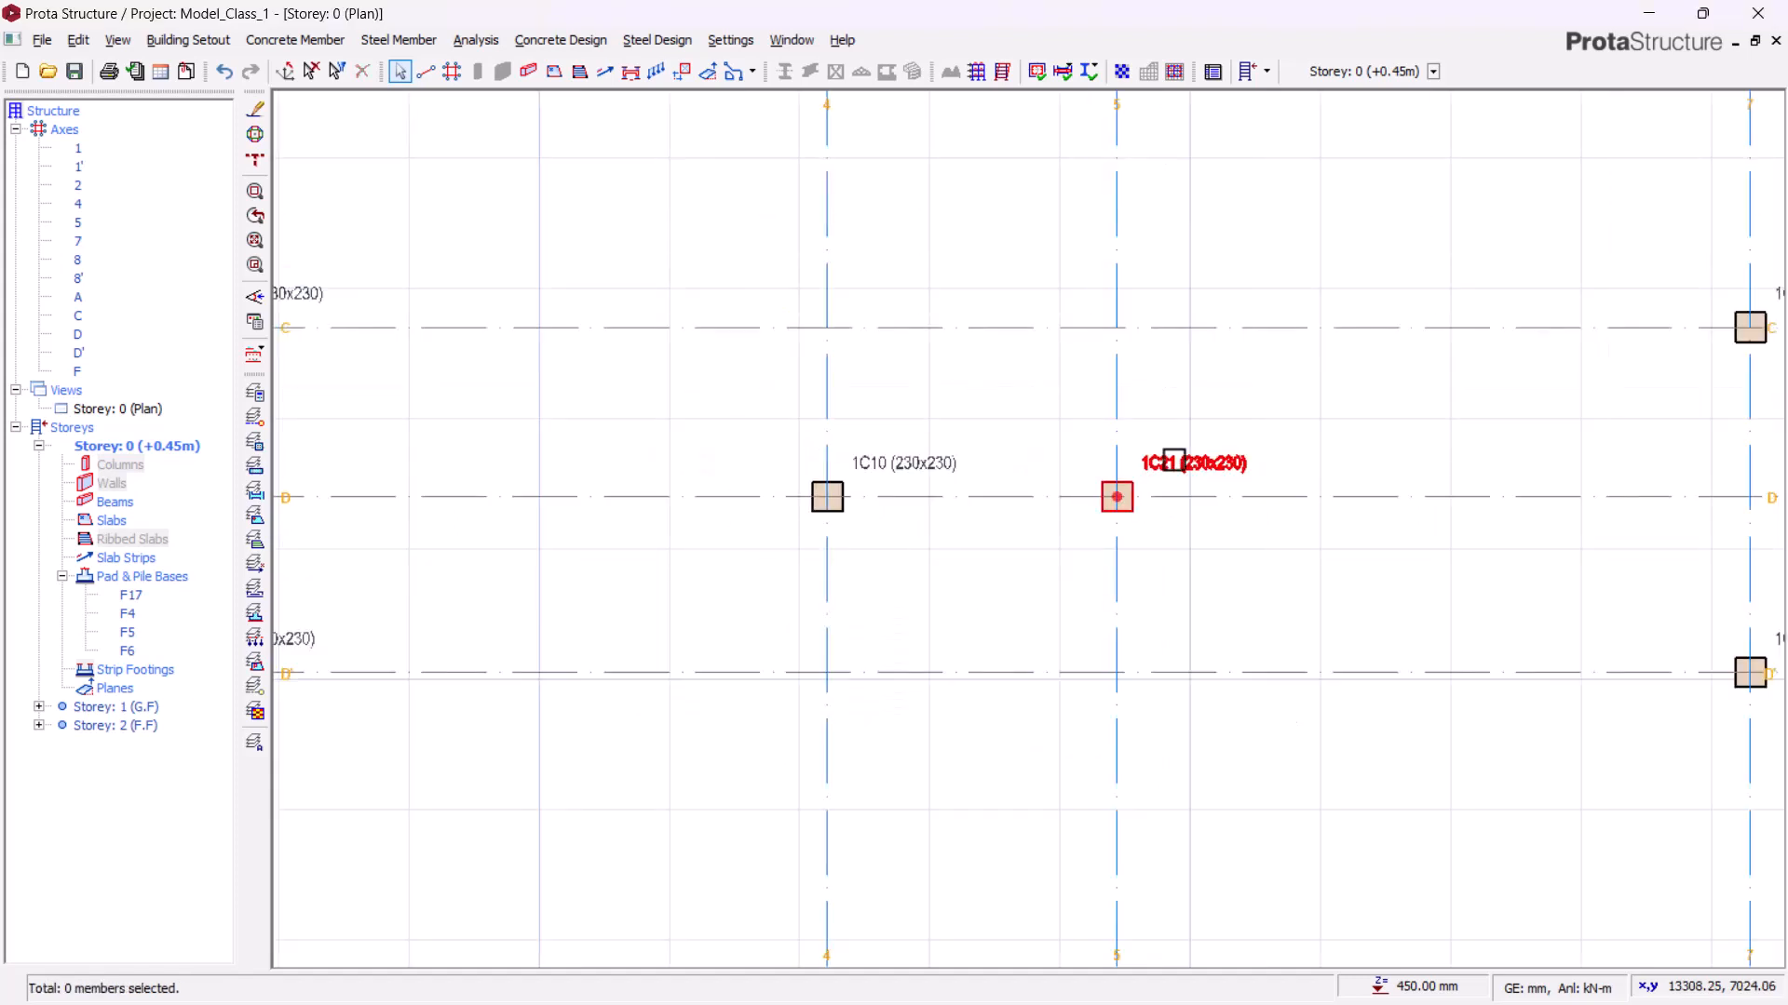
{"action": "left_click", "coordinate": [807, 479]}
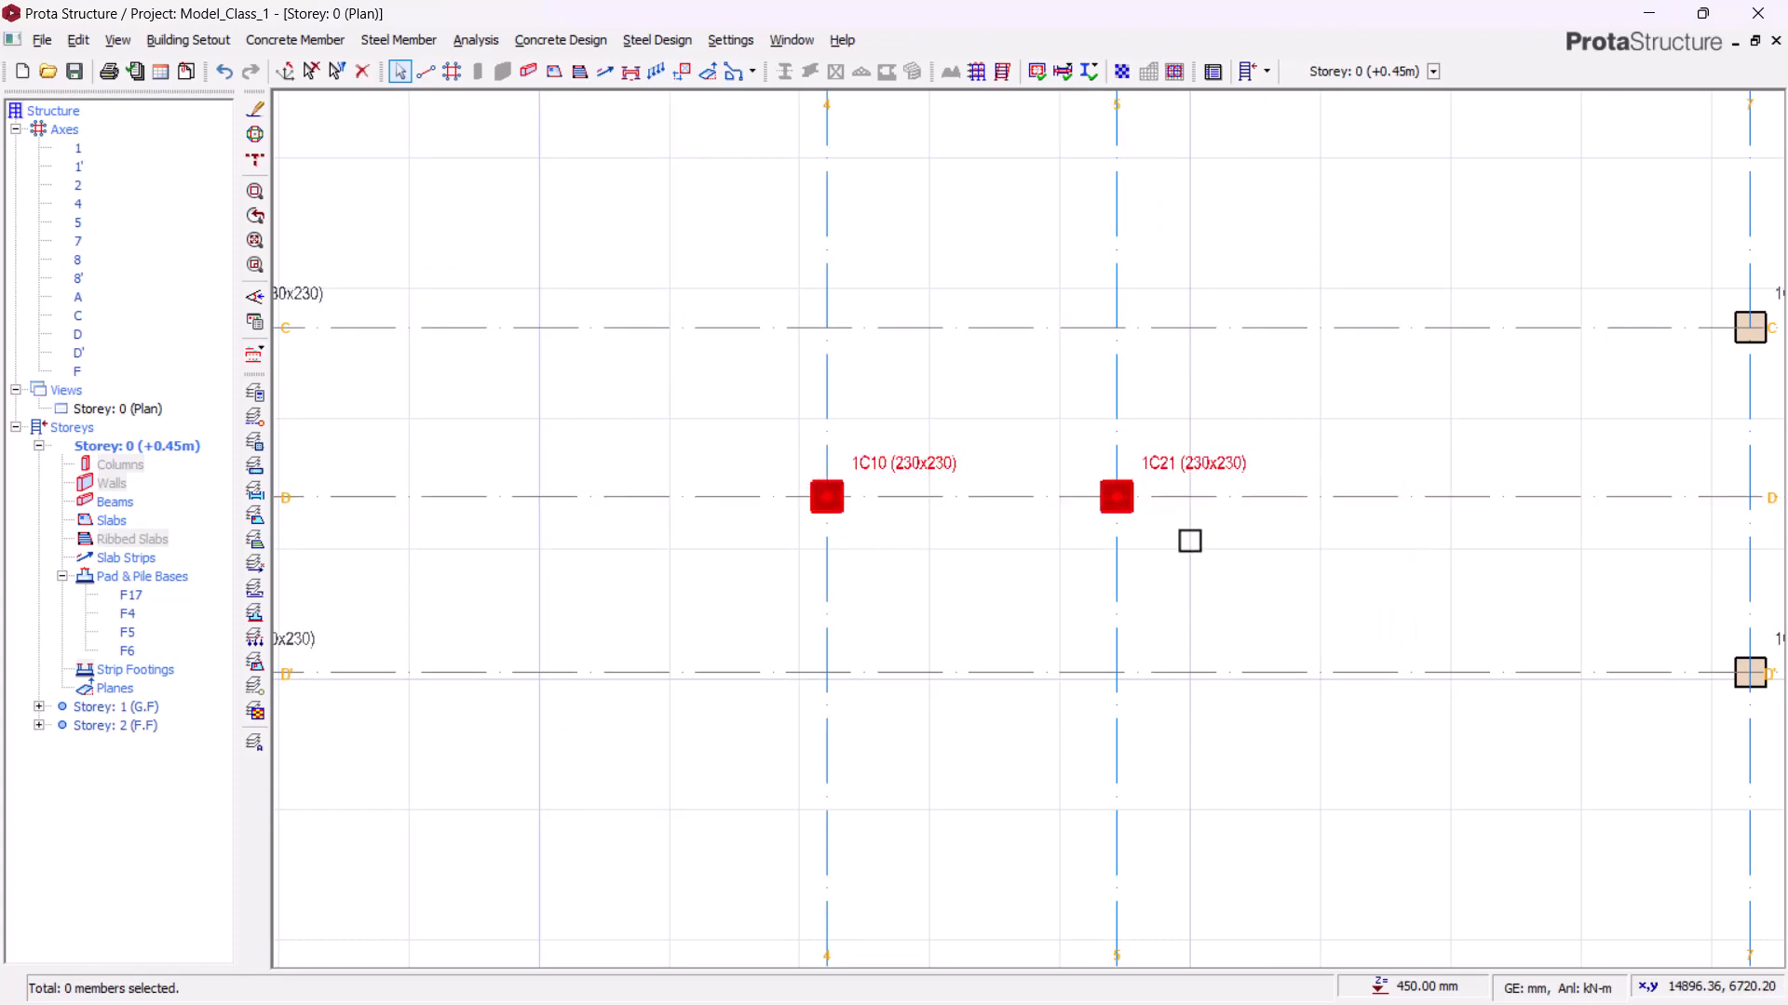
{"action": "middle_click_drag", "start_coordinate": [899, 369], "coordinate": [1014, 478]}
{"action": "scroll", "coordinate": [1014, 479], "scroll_direction": "down", "scroll_amount": 2}
{"action": "scroll", "coordinate": [1081, 551], "scroll_direction": "up", "scroll_amount": 4}
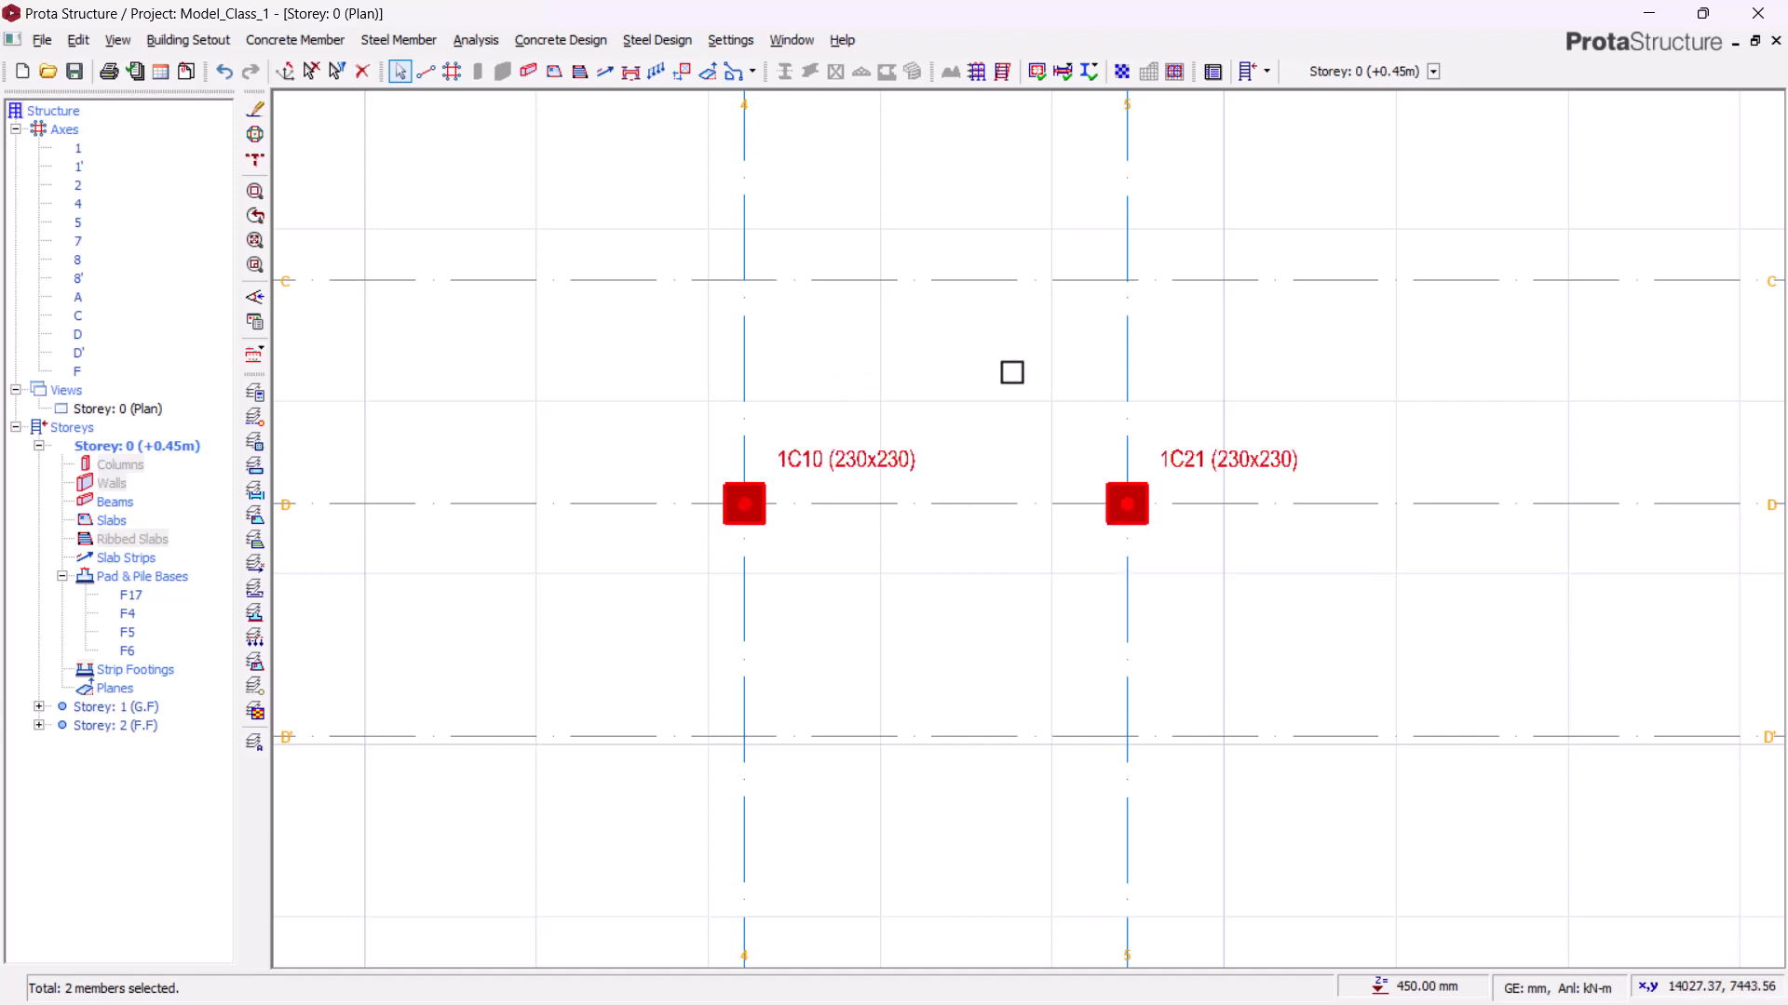
{"action": "scroll", "coordinate": [893, 431], "scroll_direction": "down", "scroll_amount": 2}
{"action": "scroll", "coordinate": [906, 451], "scroll_direction": "up", "scroll_amount": 3}
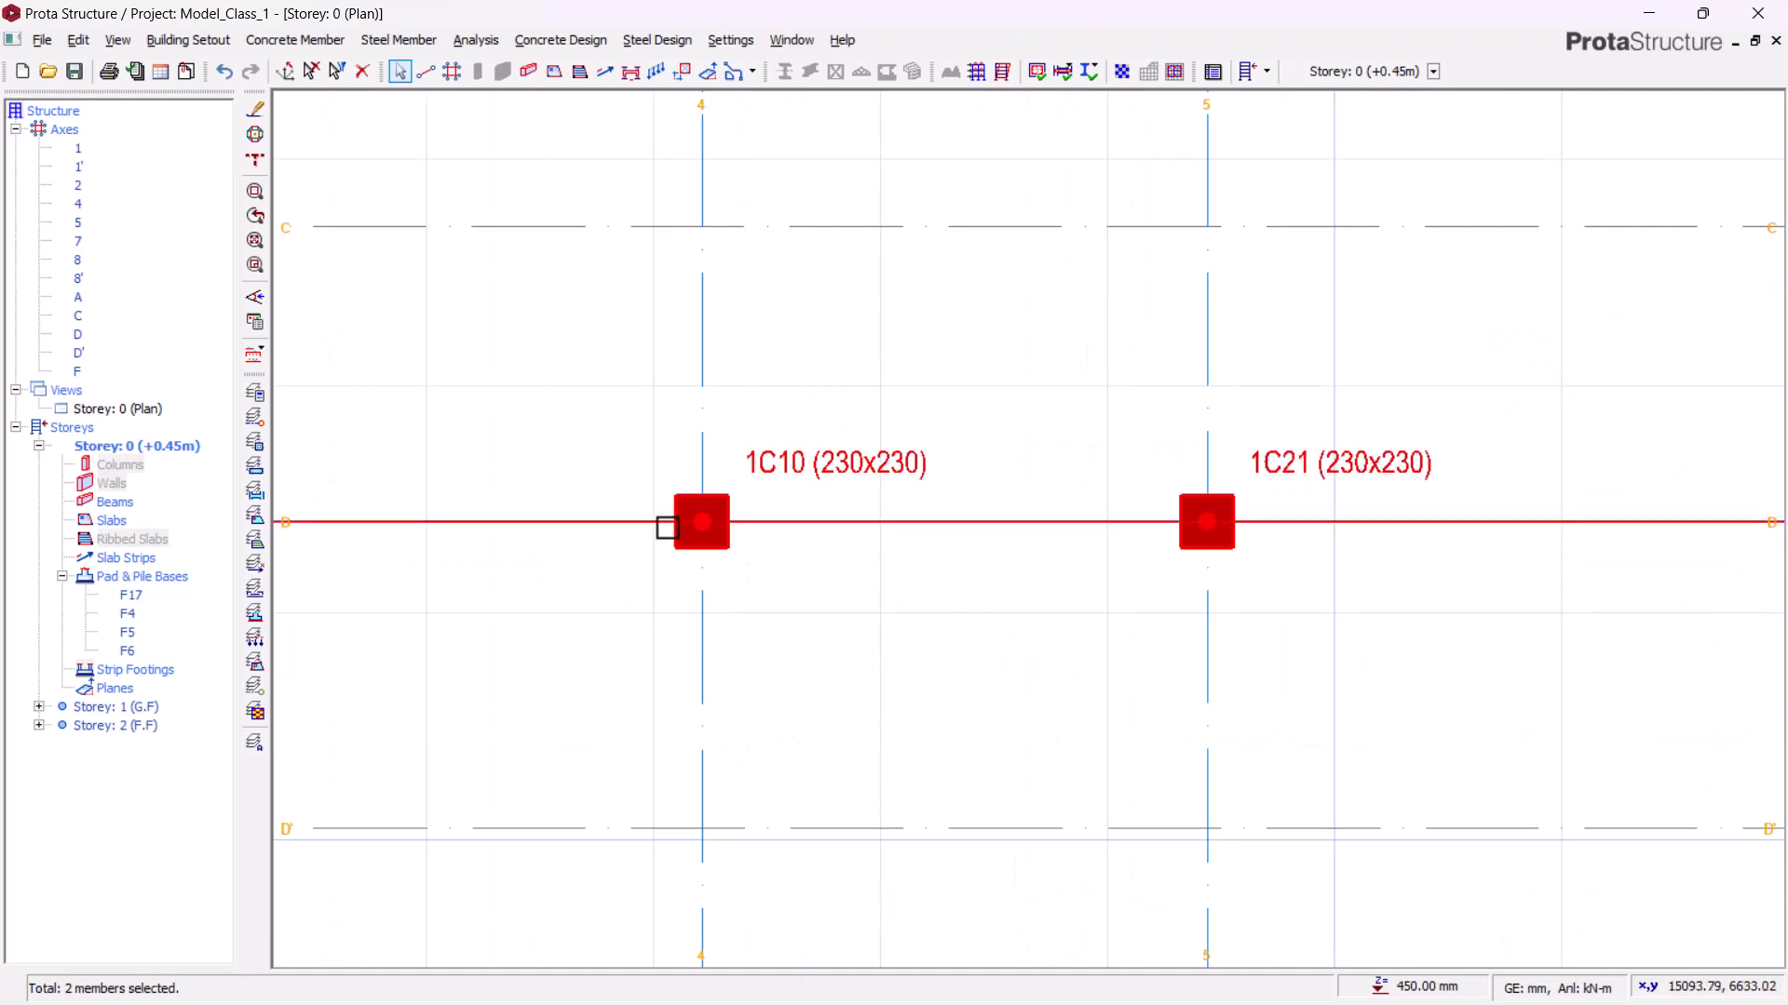
{"action": "scroll", "coordinate": [646, 578], "scroll_direction": "down", "scroll_amount": 2}
{"action": "right_click", "coordinate": [1108, 435]}
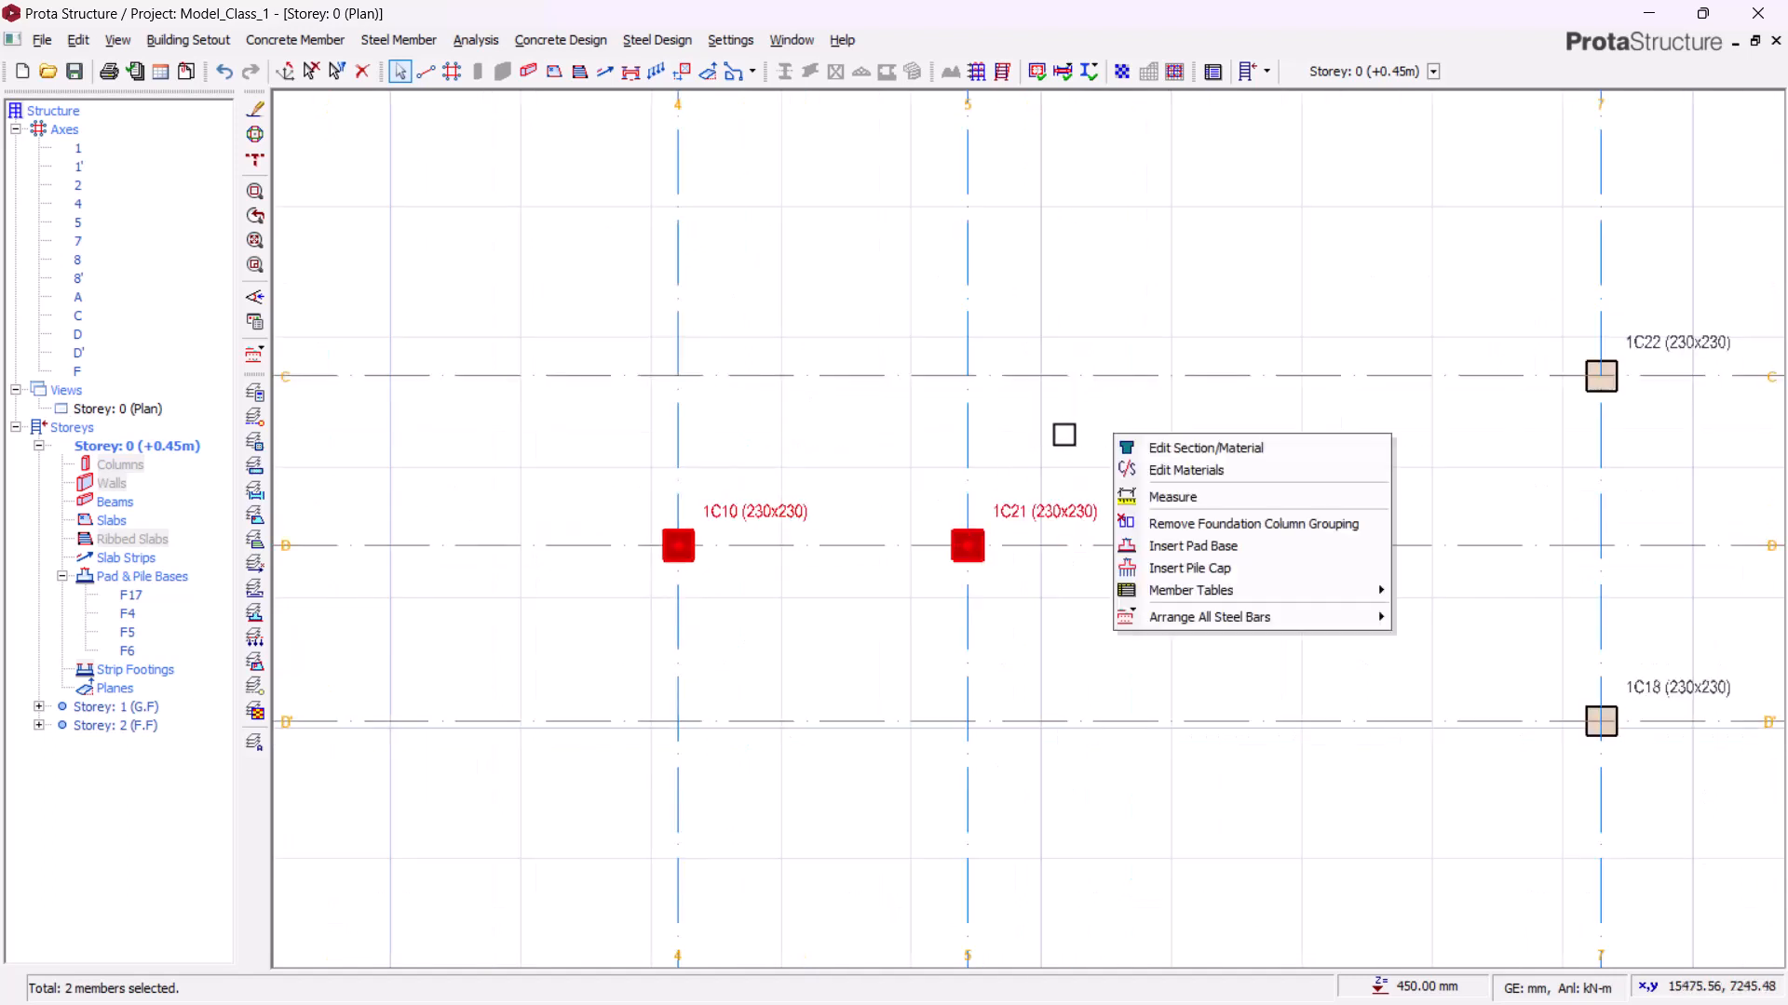
{"action": "left_click", "coordinate": [1182, 548]}
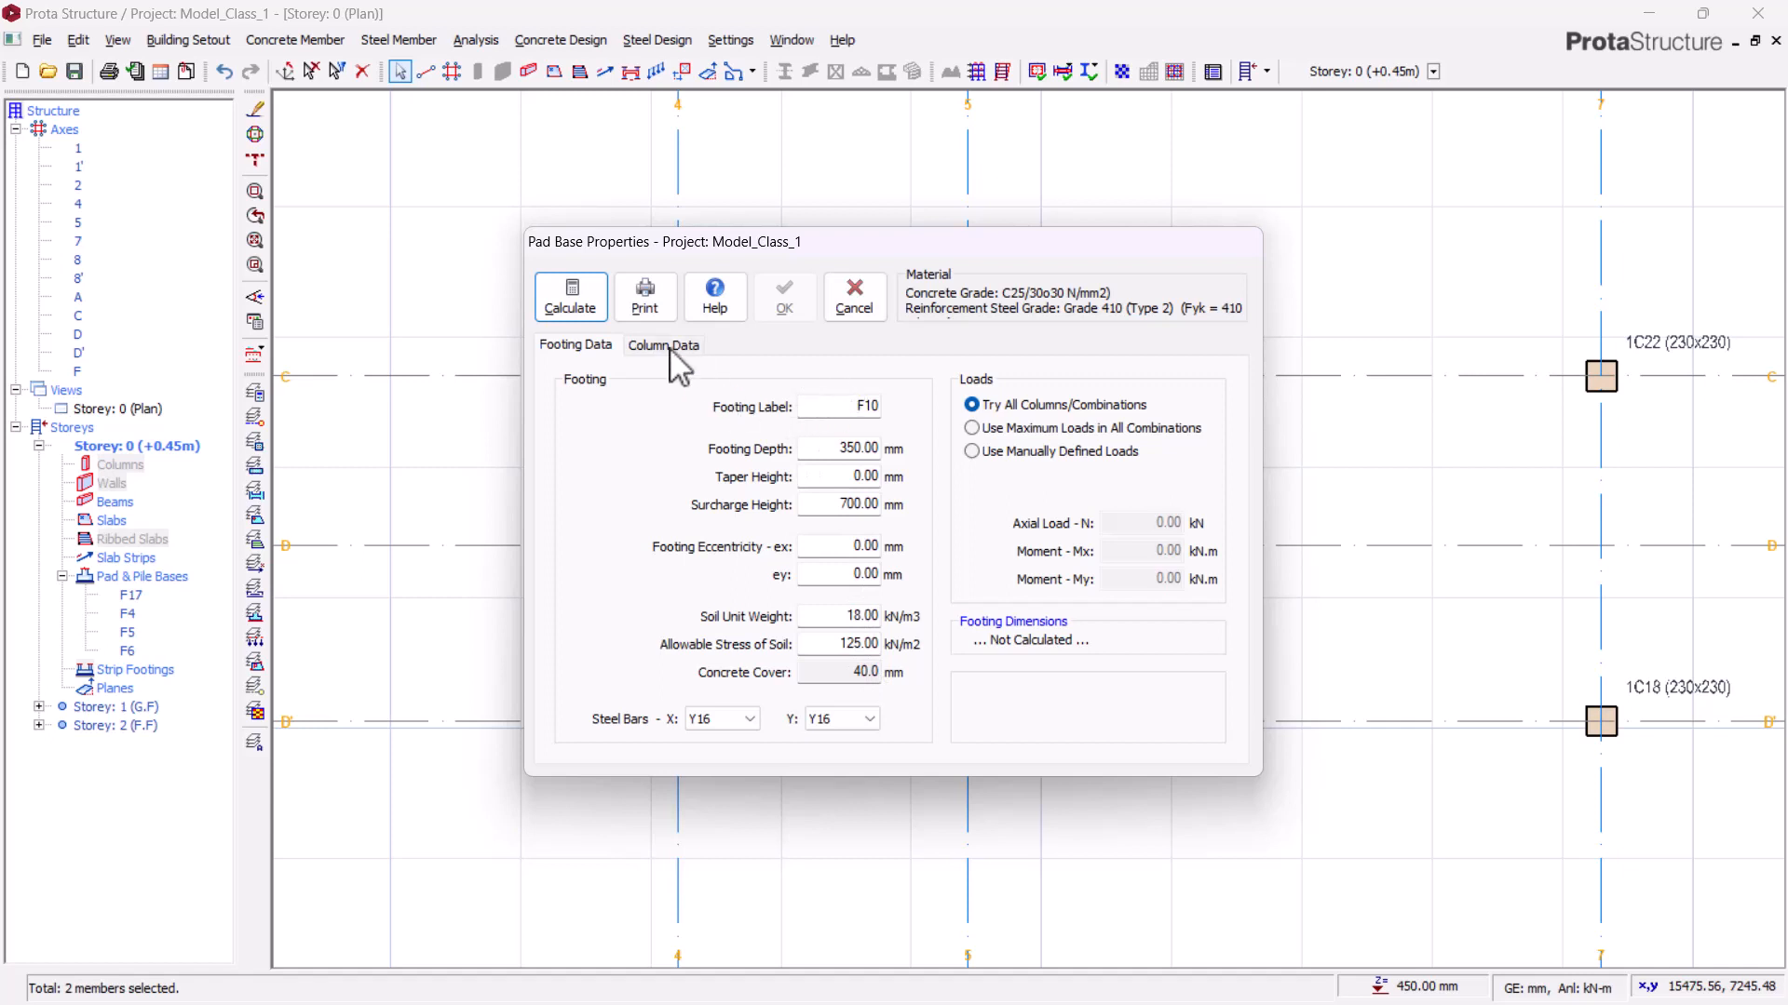
{"action": "left_click", "coordinate": [571, 298]}
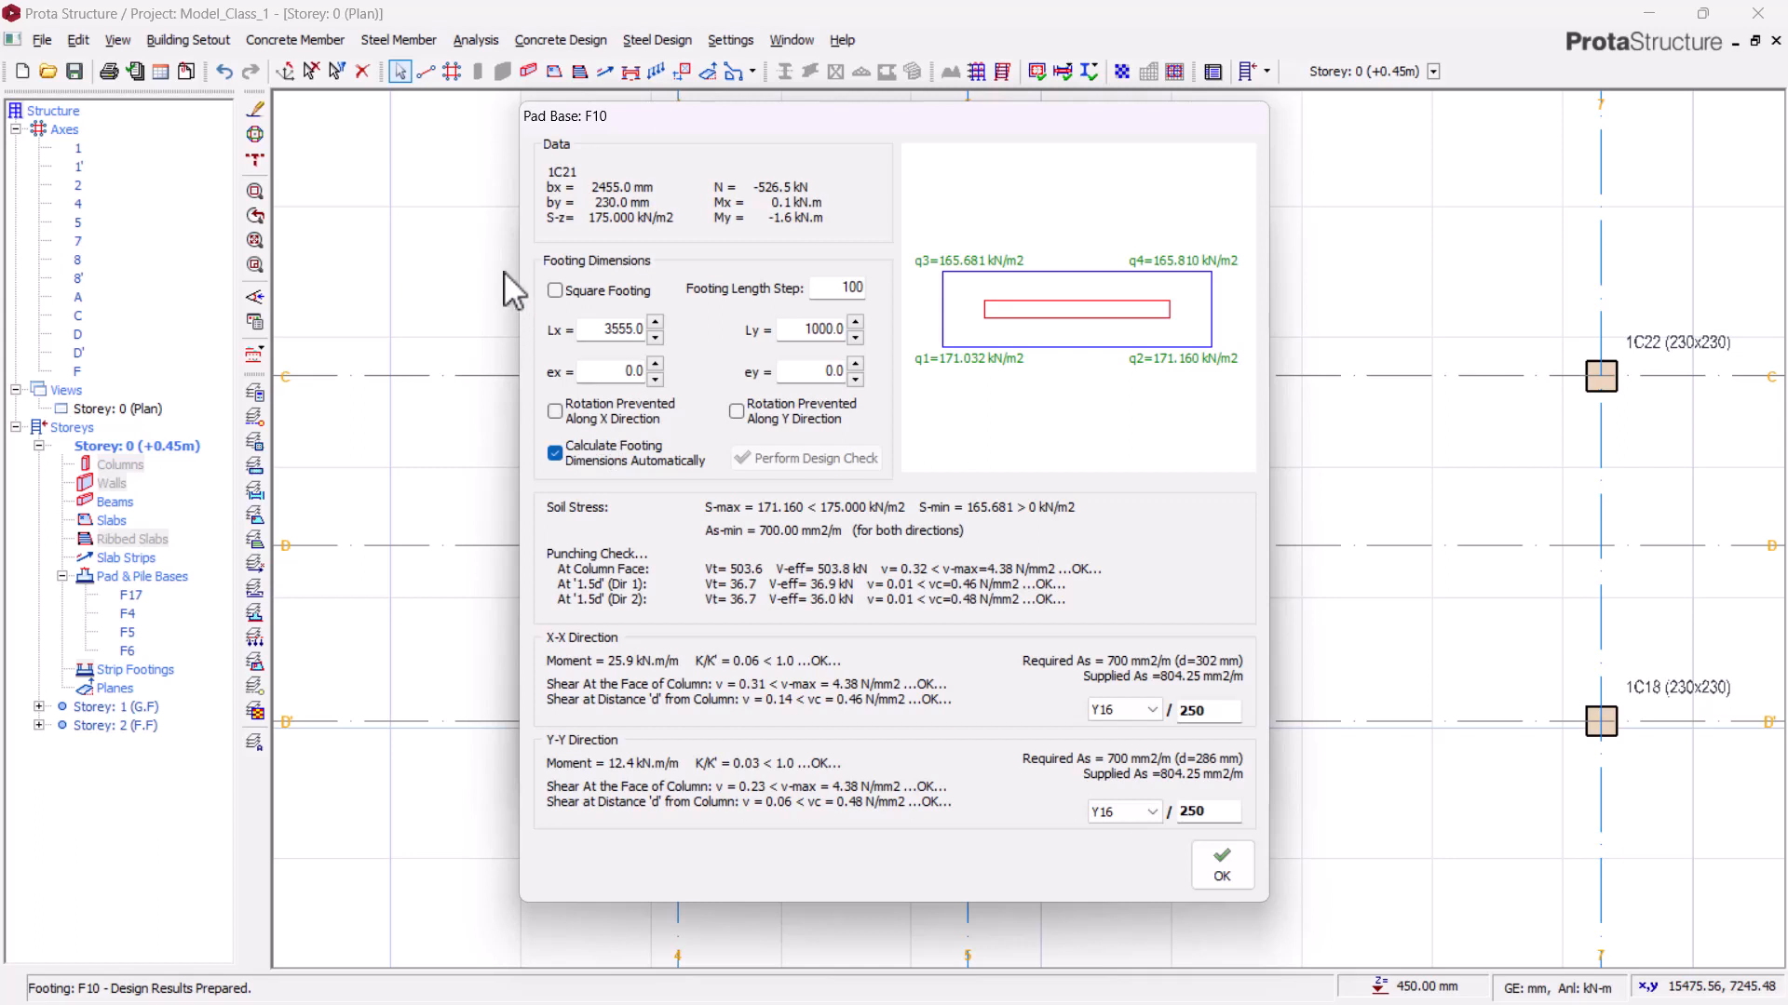
Step: Try a square combined footing and increase its side length to 3255 mm
{"action": "left_click", "coordinate": [555, 290]}
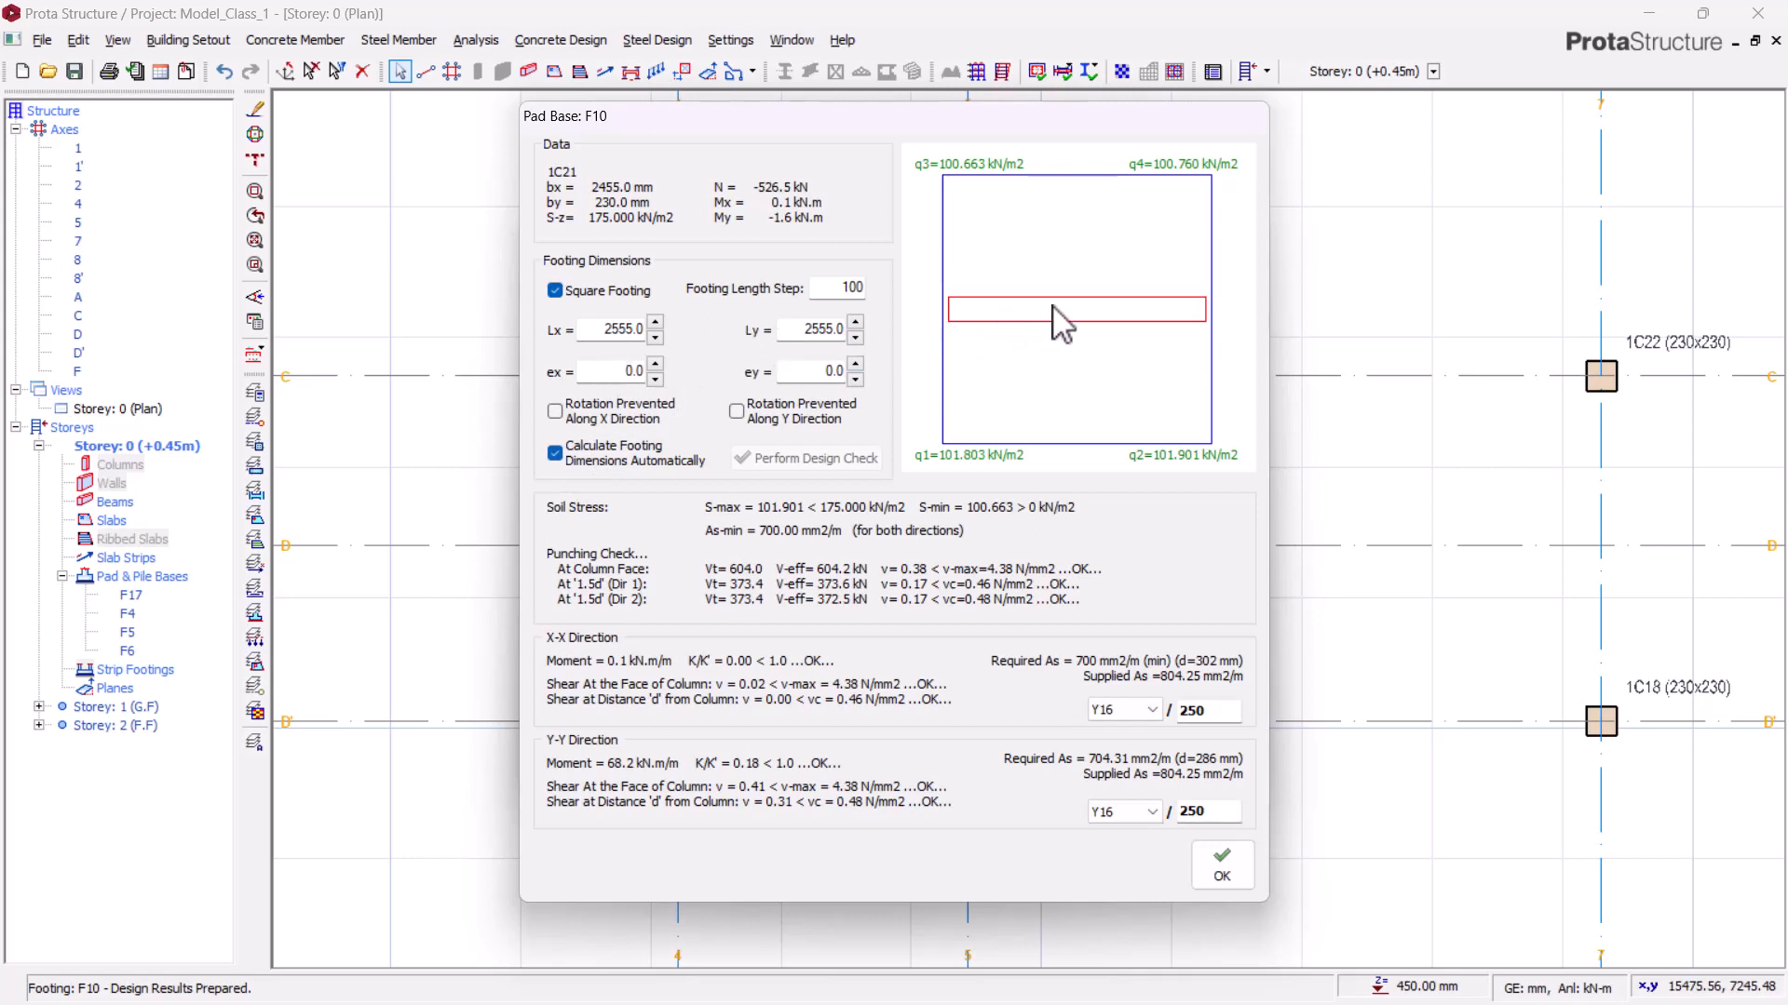
{"action": "left_click", "coordinate": [655, 321]}
{"action": "left_click", "coordinate": [655, 321]}
{"action": "left_click", "coordinate": [655, 321]}
{"action": "left_click", "coordinate": [656, 321]}
{"action": "left_click", "coordinate": [656, 322]}
{"action": "left_click", "coordinate": [655, 322]}
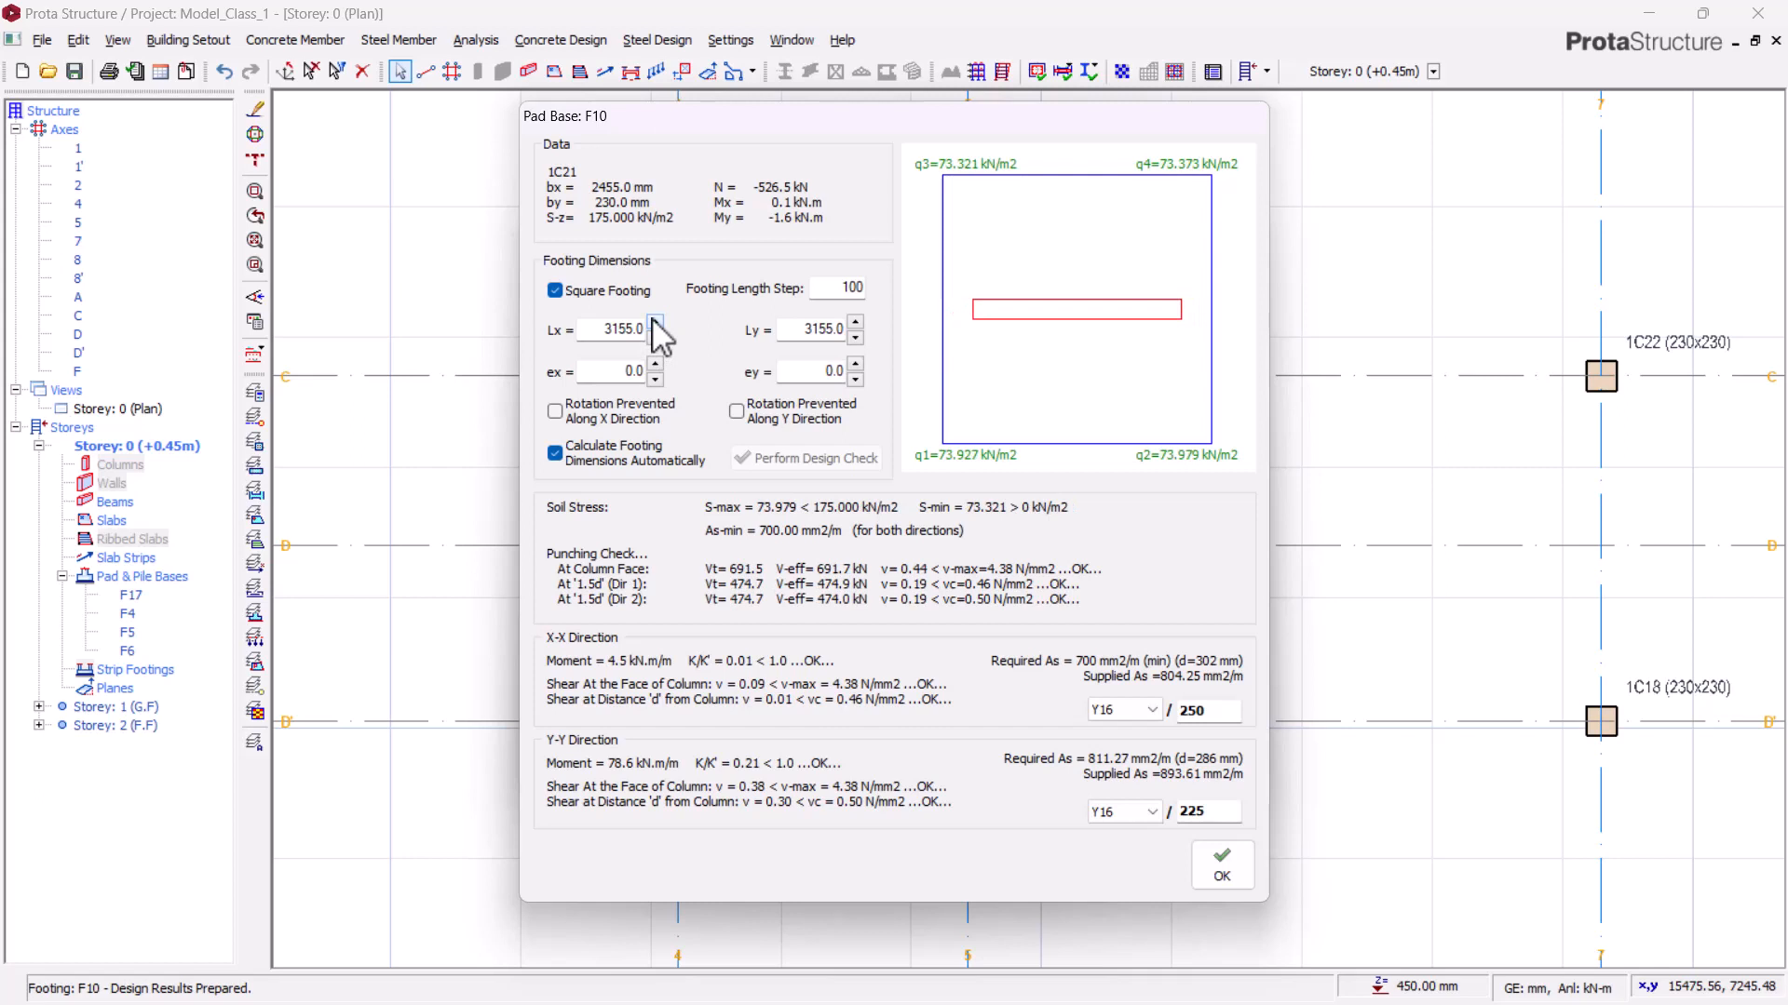
{"action": "left_click", "coordinate": [655, 322]}
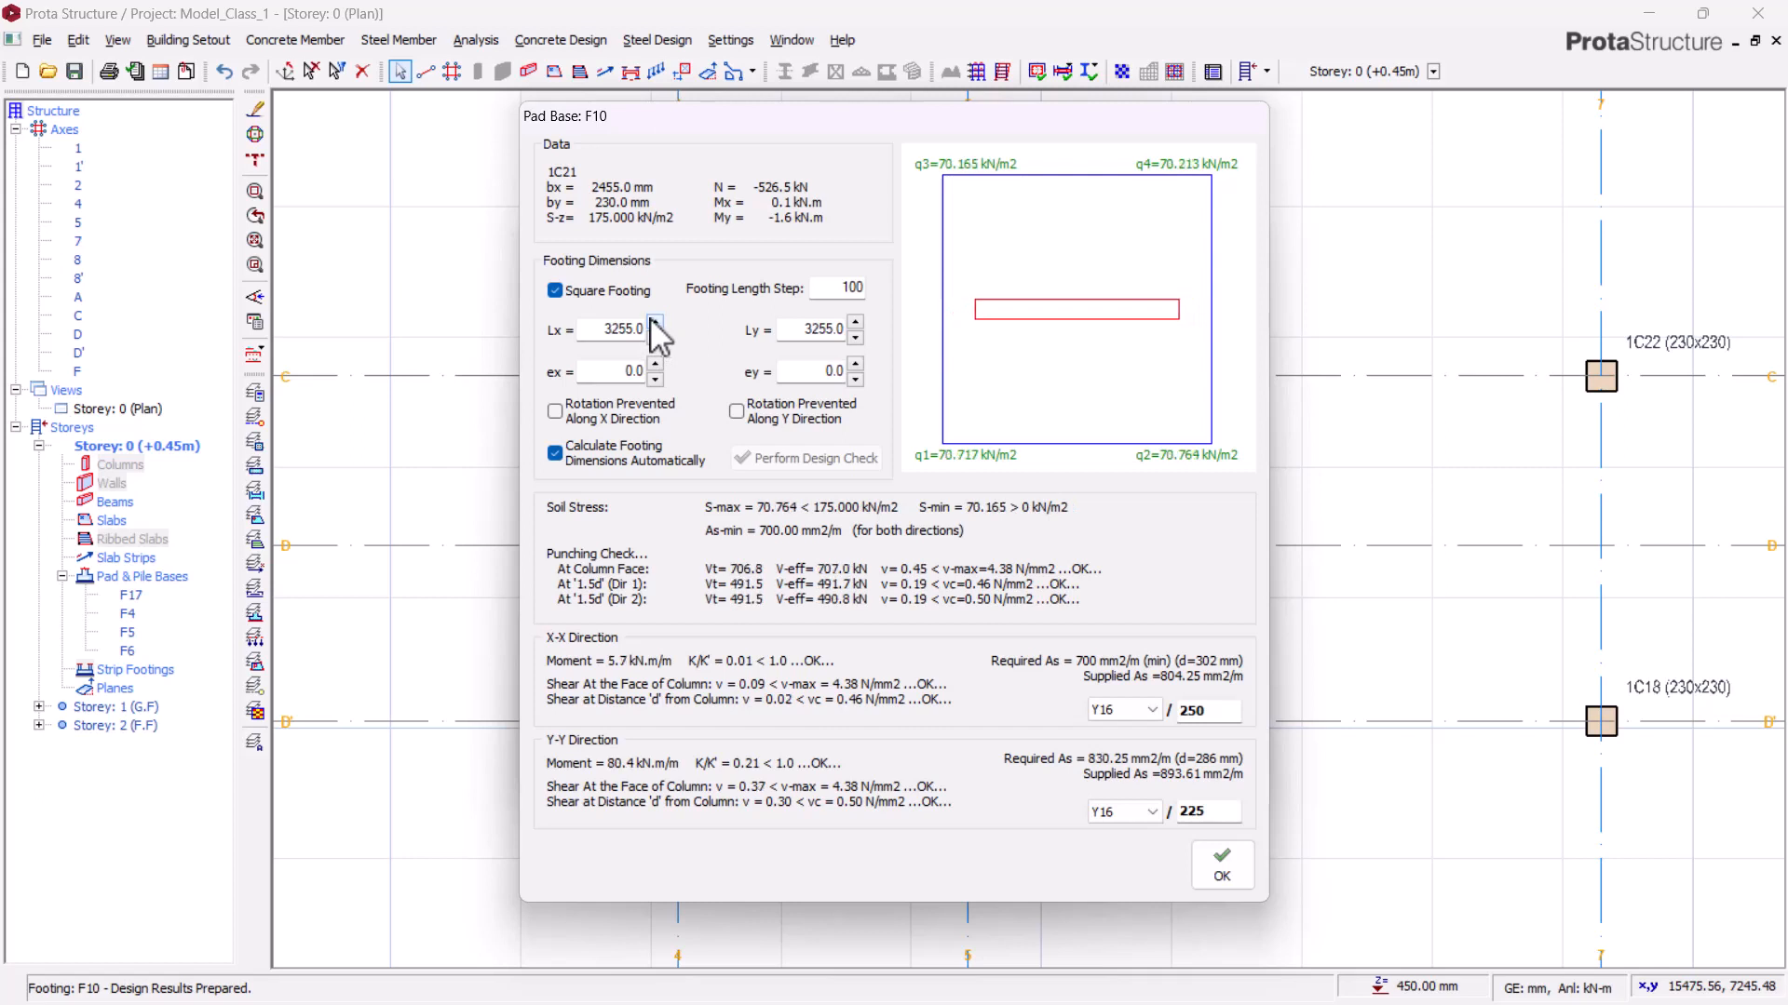
Step: Switch back to a rectangular footing, set it to 2955 x 1200 mm, and accept the combined base design
{"action": "left_click", "coordinate": [582, 291]}
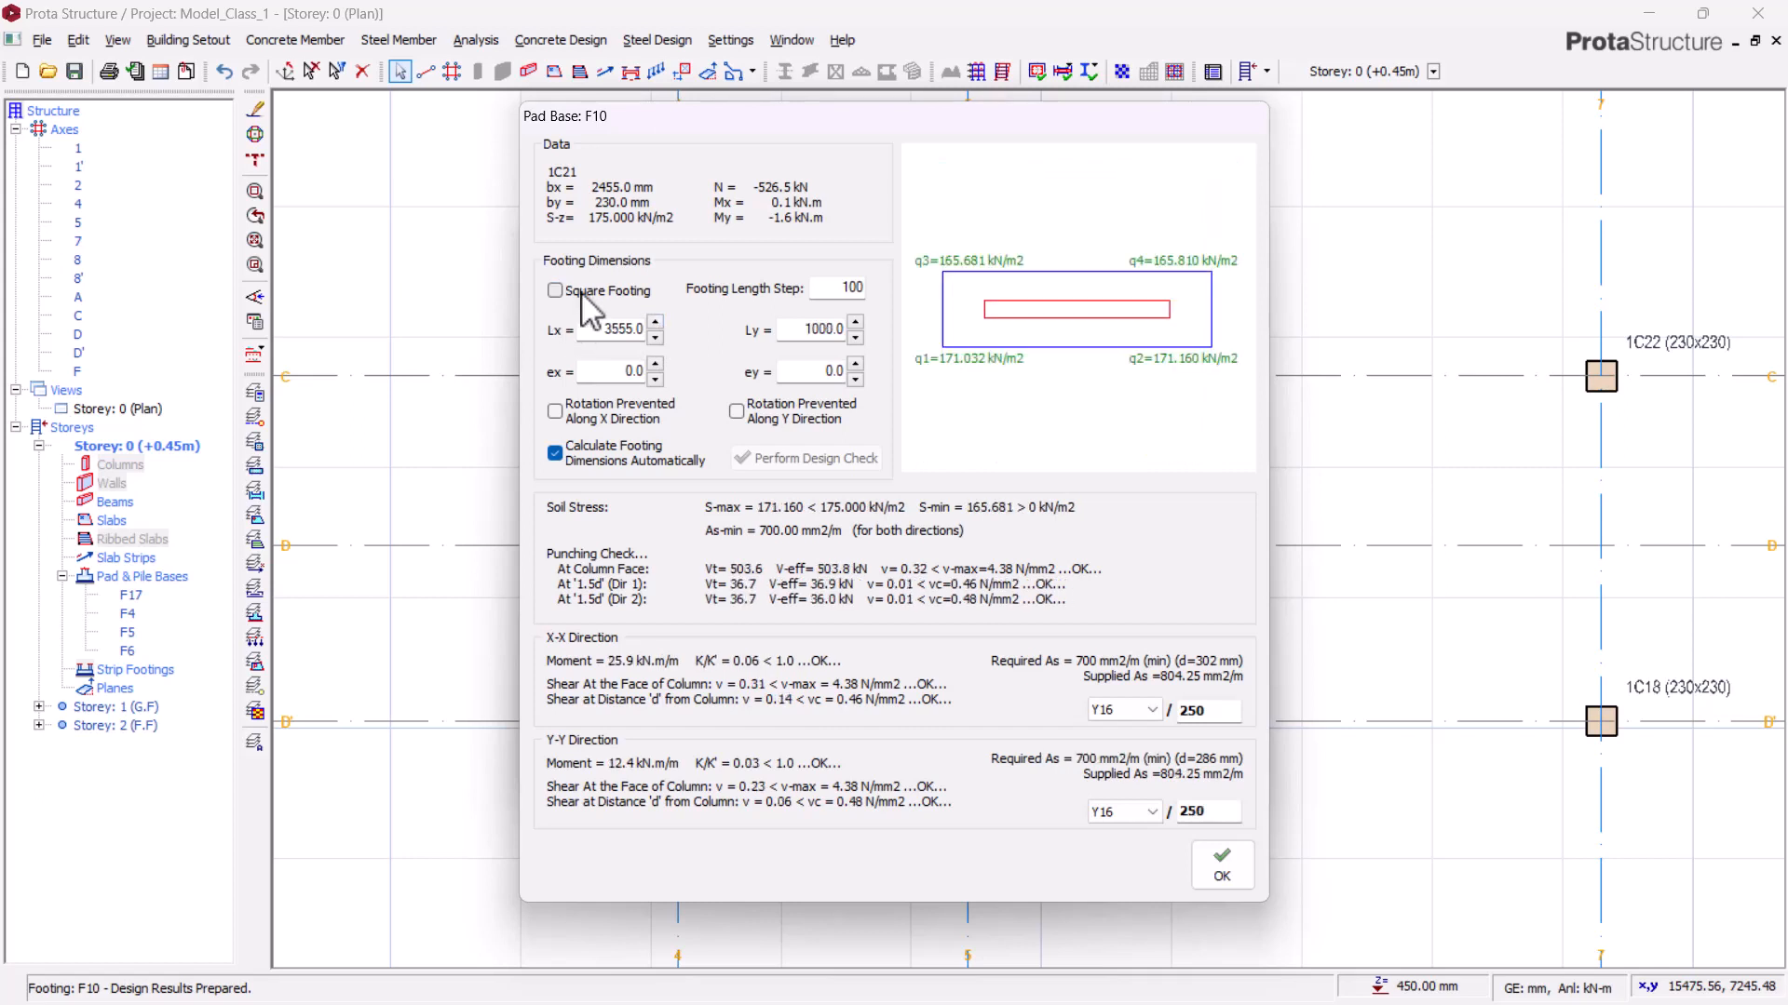
{"action": "left_click", "coordinate": [656, 337]}
{"action": "left_click", "coordinate": [655, 337]}
{"action": "left_click", "coordinate": [655, 337]}
{"action": "left_click", "coordinate": [656, 337]}
{"action": "left_click", "coordinate": [655, 337]}
{"action": "left_click", "coordinate": [656, 337]}
{"action": "left_click", "coordinate": [655, 337]}
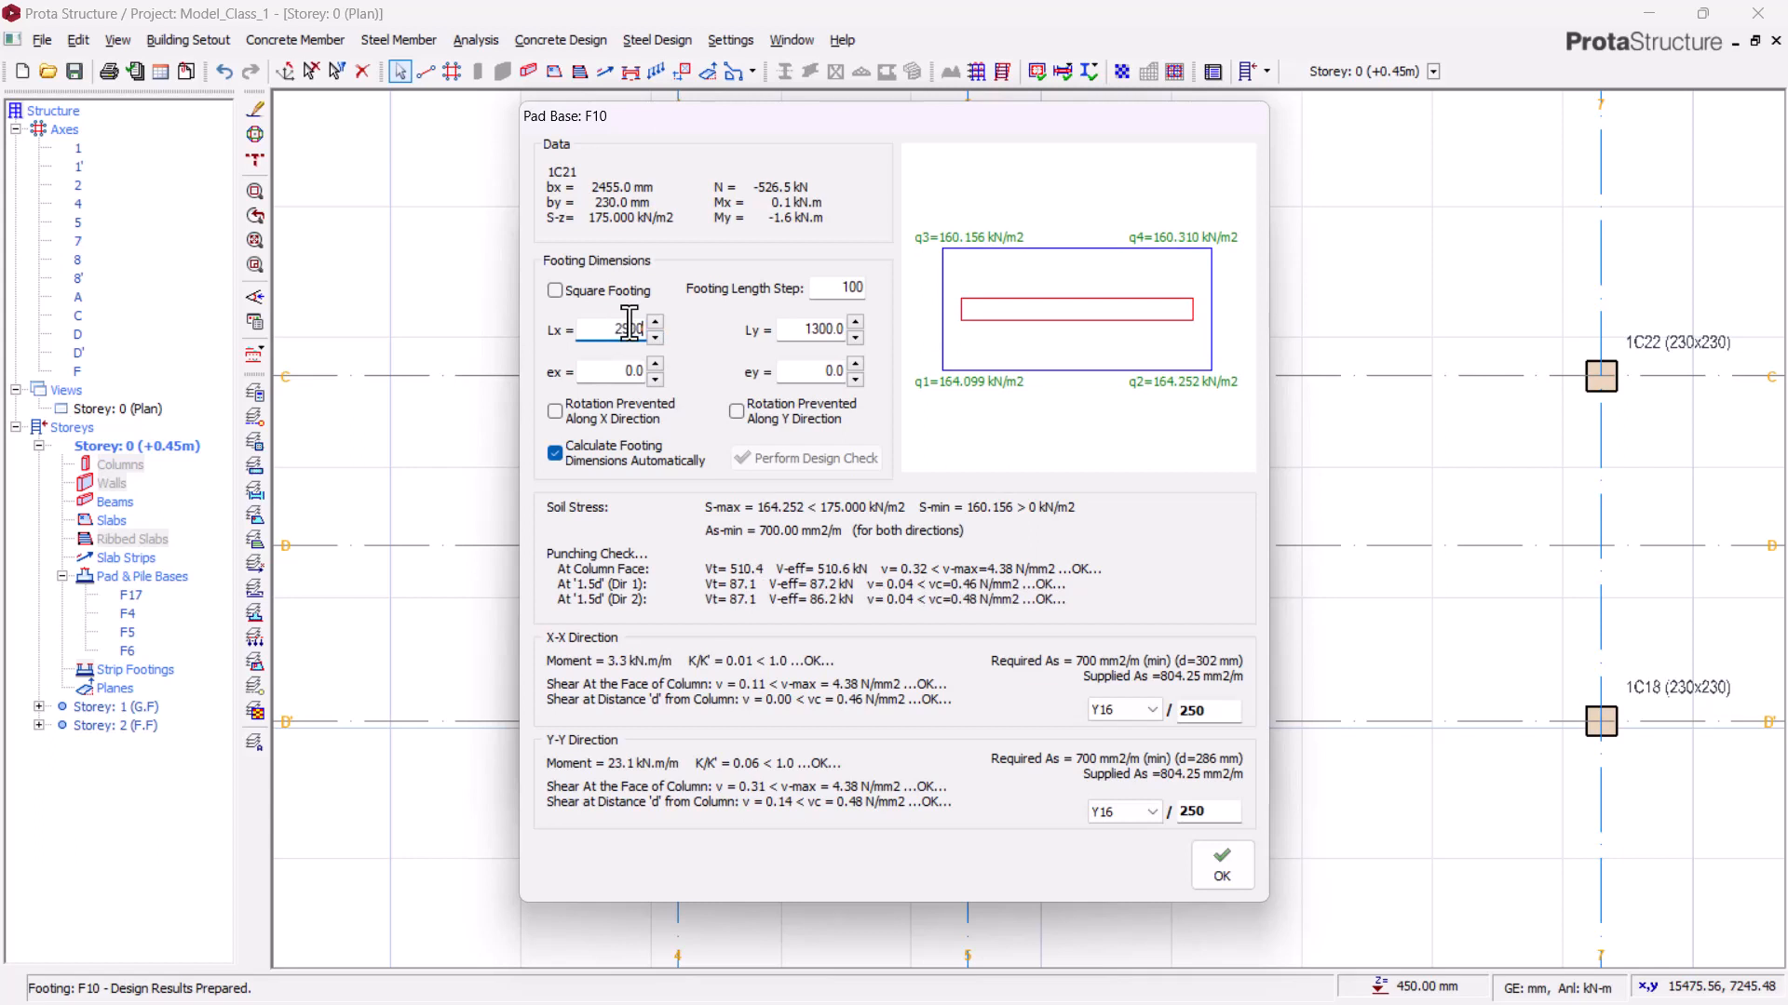
{"action": "left_click", "coordinate": [827, 330]}
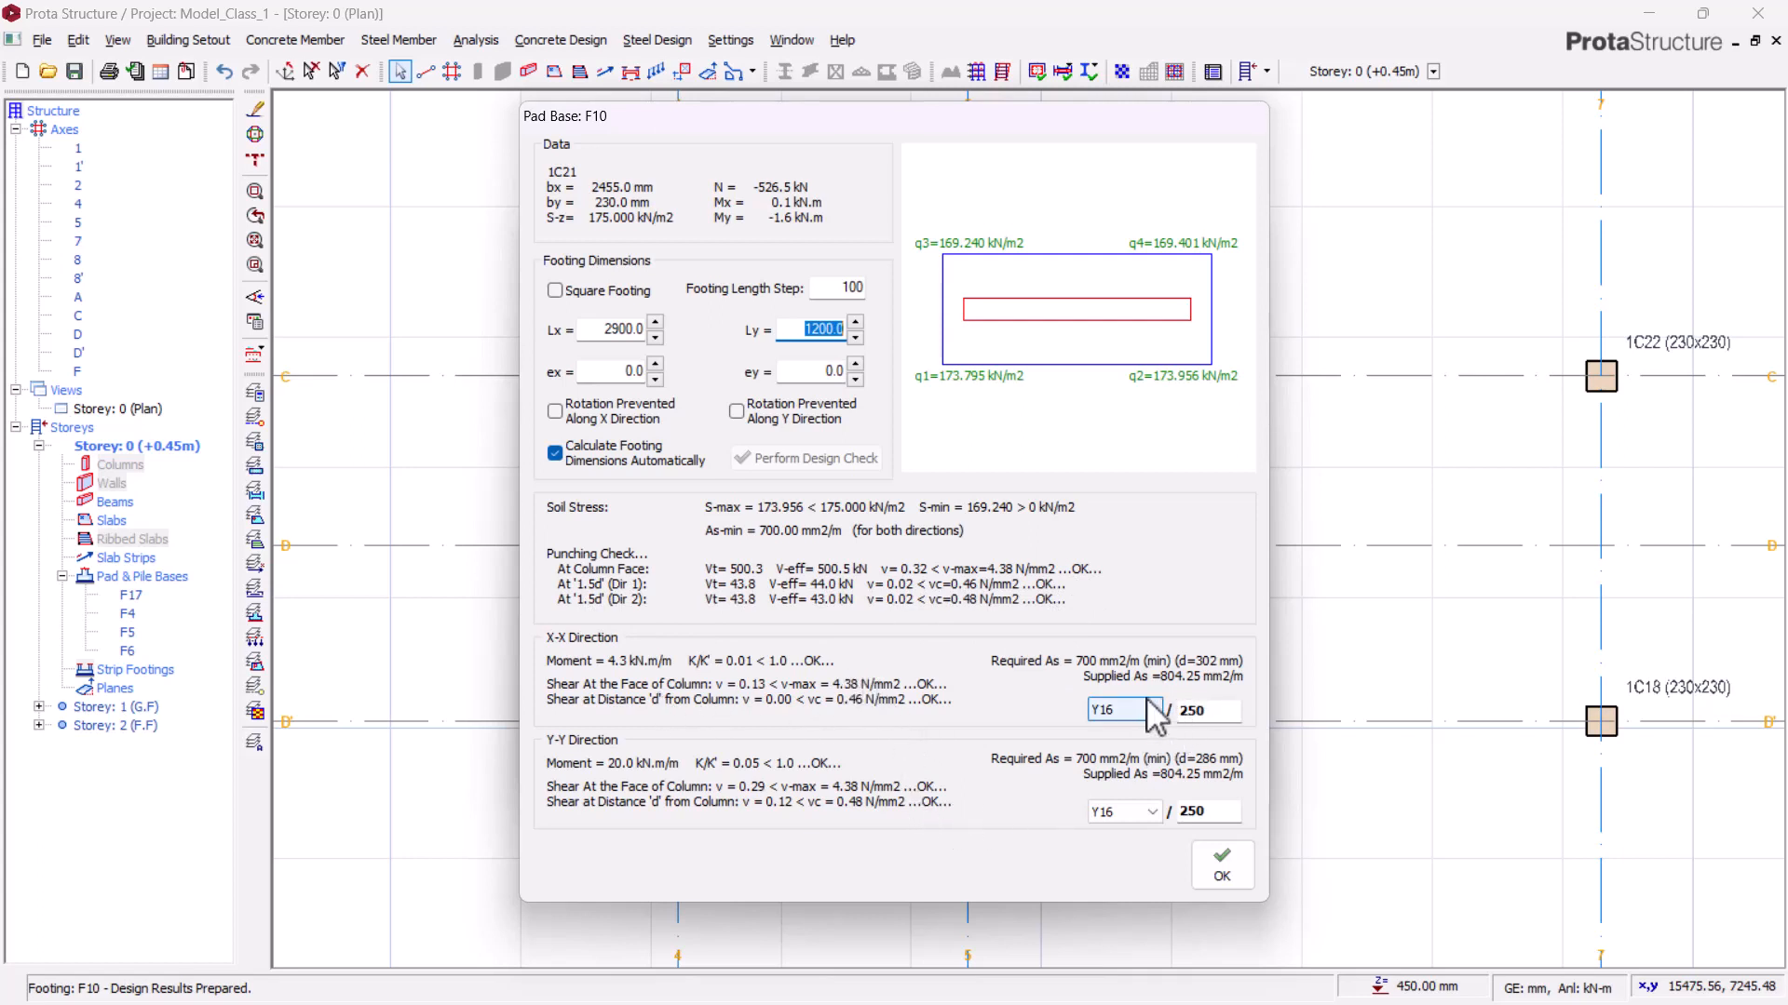
{"action": "left_click", "coordinate": [1215, 866]}
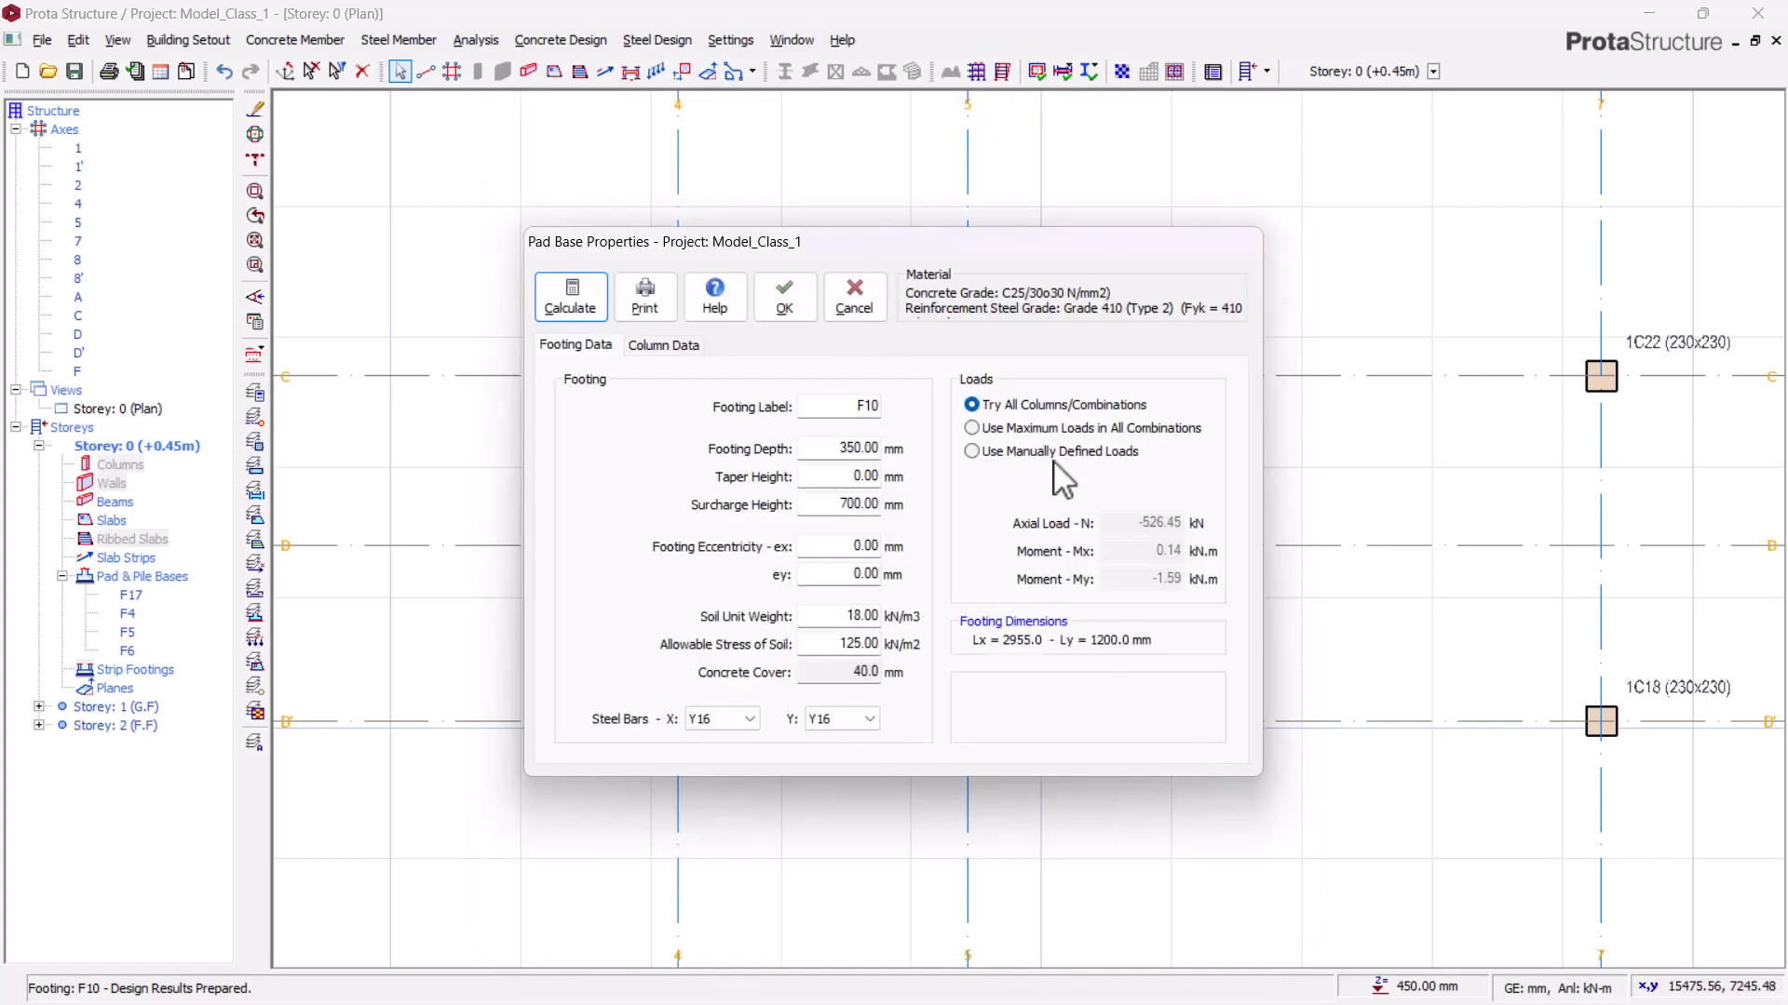
{"action": "left_click", "coordinate": [784, 298]}
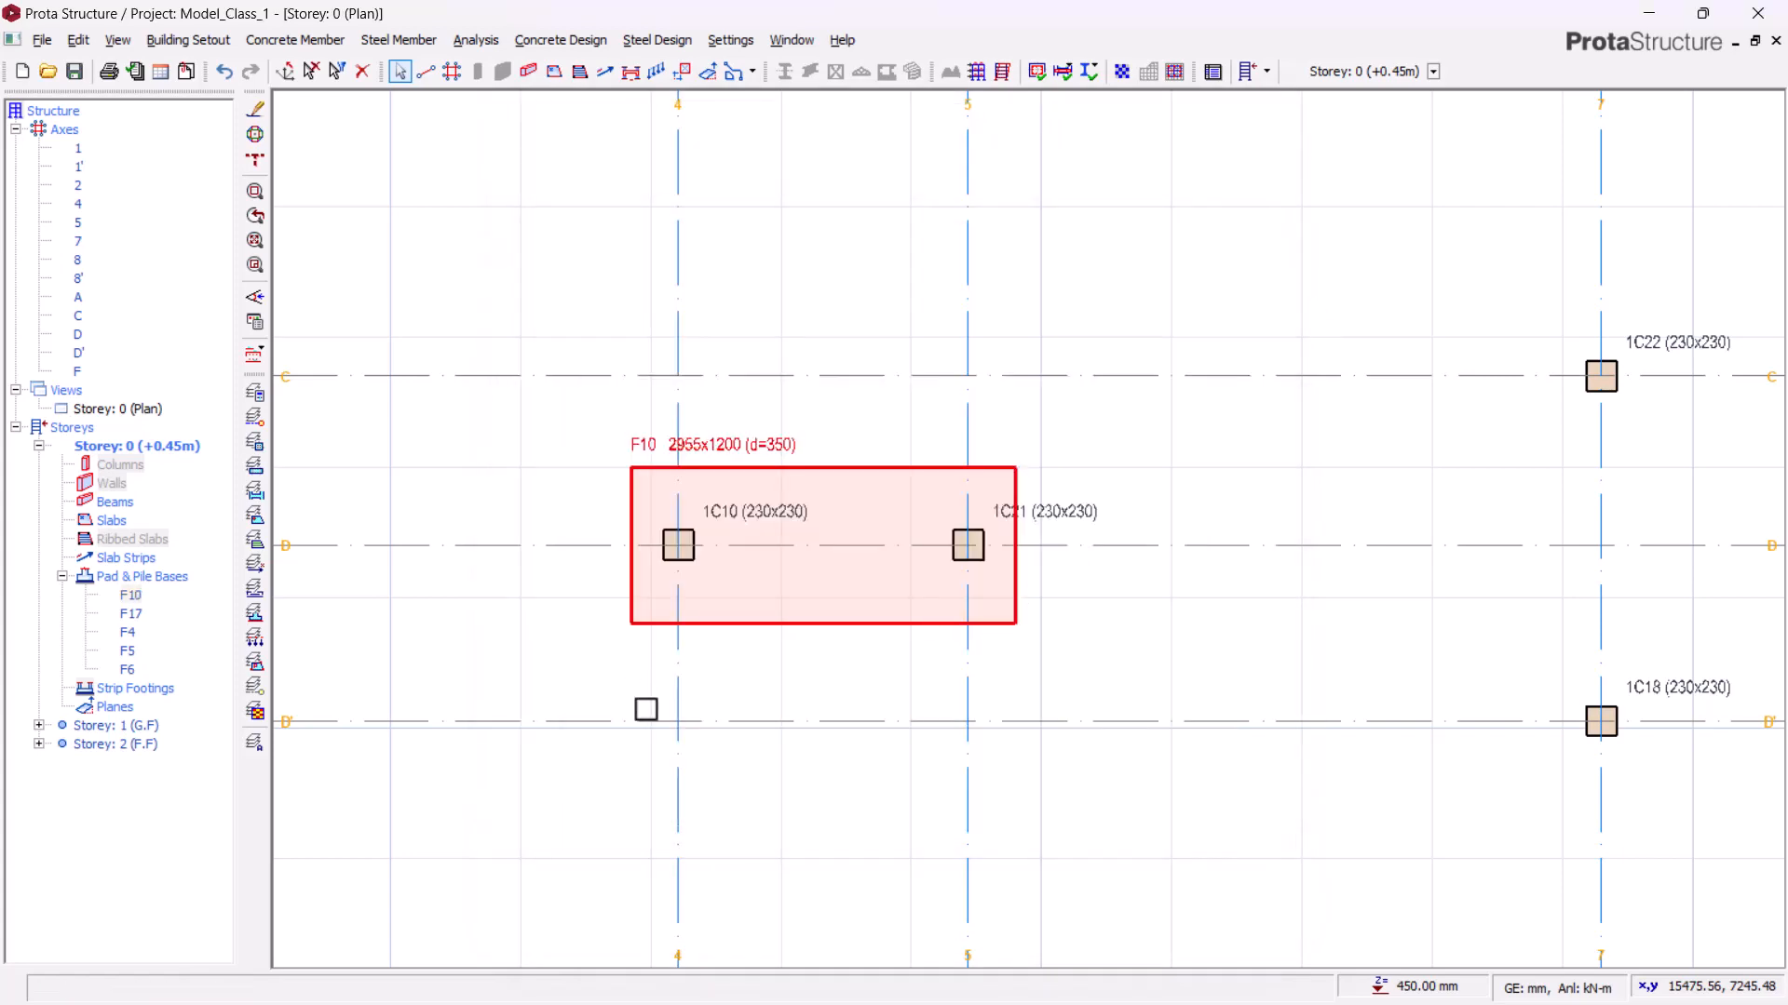
Step: Inspect the new combined footing in the 3D view, then return to the storey plan
{"action": "middle_click_drag", "start_coordinate": [960, 629], "coordinate": [1201, 546]}
{"action": "scroll", "coordinate": [1375, 456], "scroll_direction": "up", "scroll_amount": 2}
{"action": "middle_click_drag", "start_coordinate": [1461, 407], "coordinate": [1231, 446]}
{"action": "scroll", "coordinate": [740, 466], "scroll_direction": "down", "scroll_amount": 5}
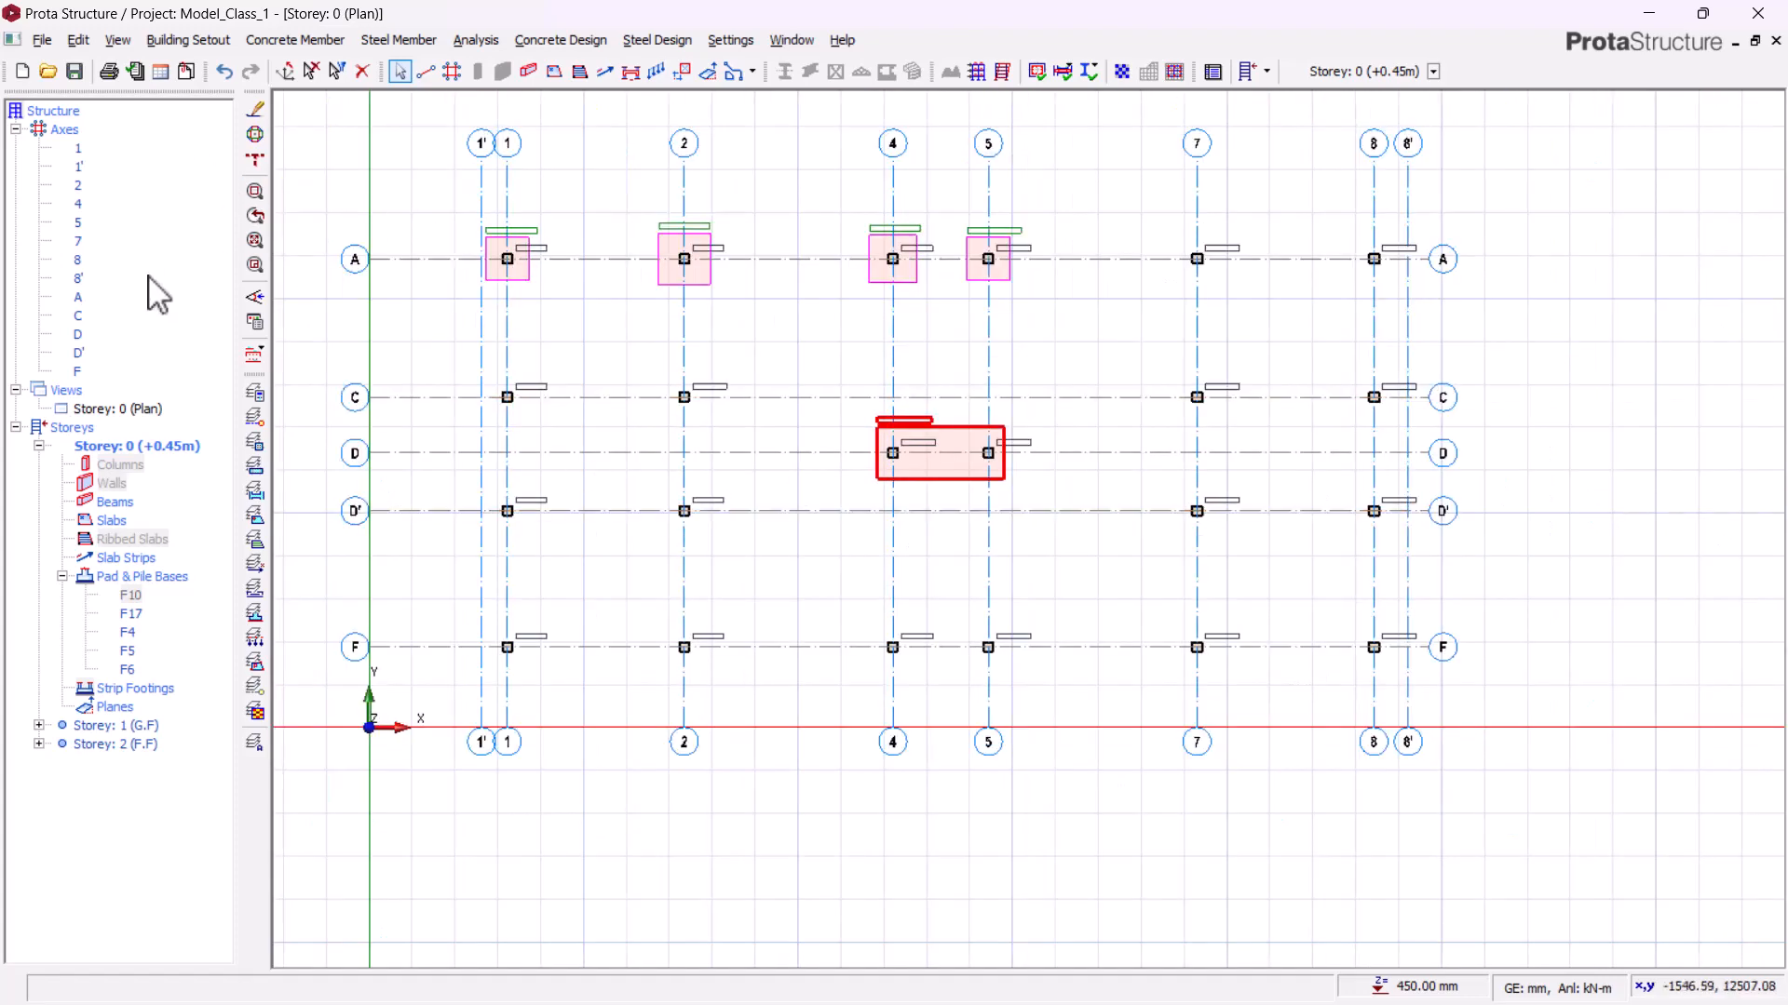
{"action": "right_click", "coordinate": [103, 411]}
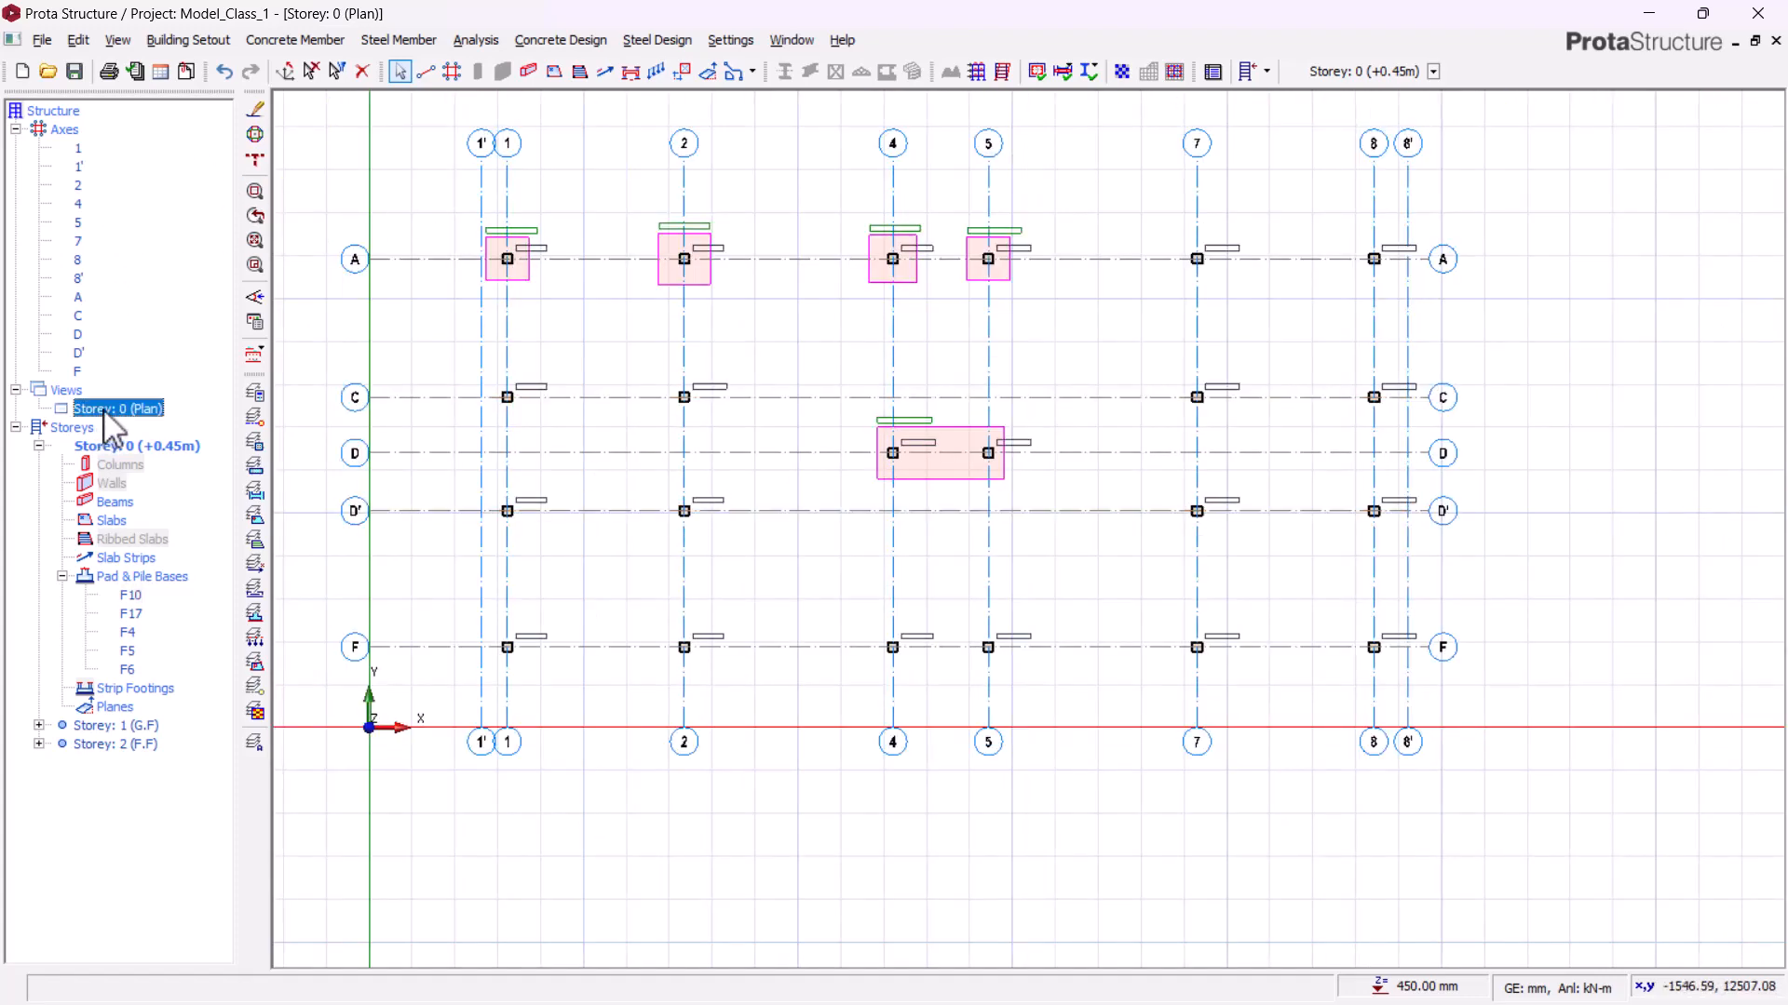
{"action": "left_click", "coordinate": [151, 449]}
{"action": "scroll", "coordinate": [885, 361], "scroll_direction": "down", "scroll_amount": 3}
{"action": "scroll", "coordinate": [798, 738], "scroll_direction": "up", "scroll_amount": 6}
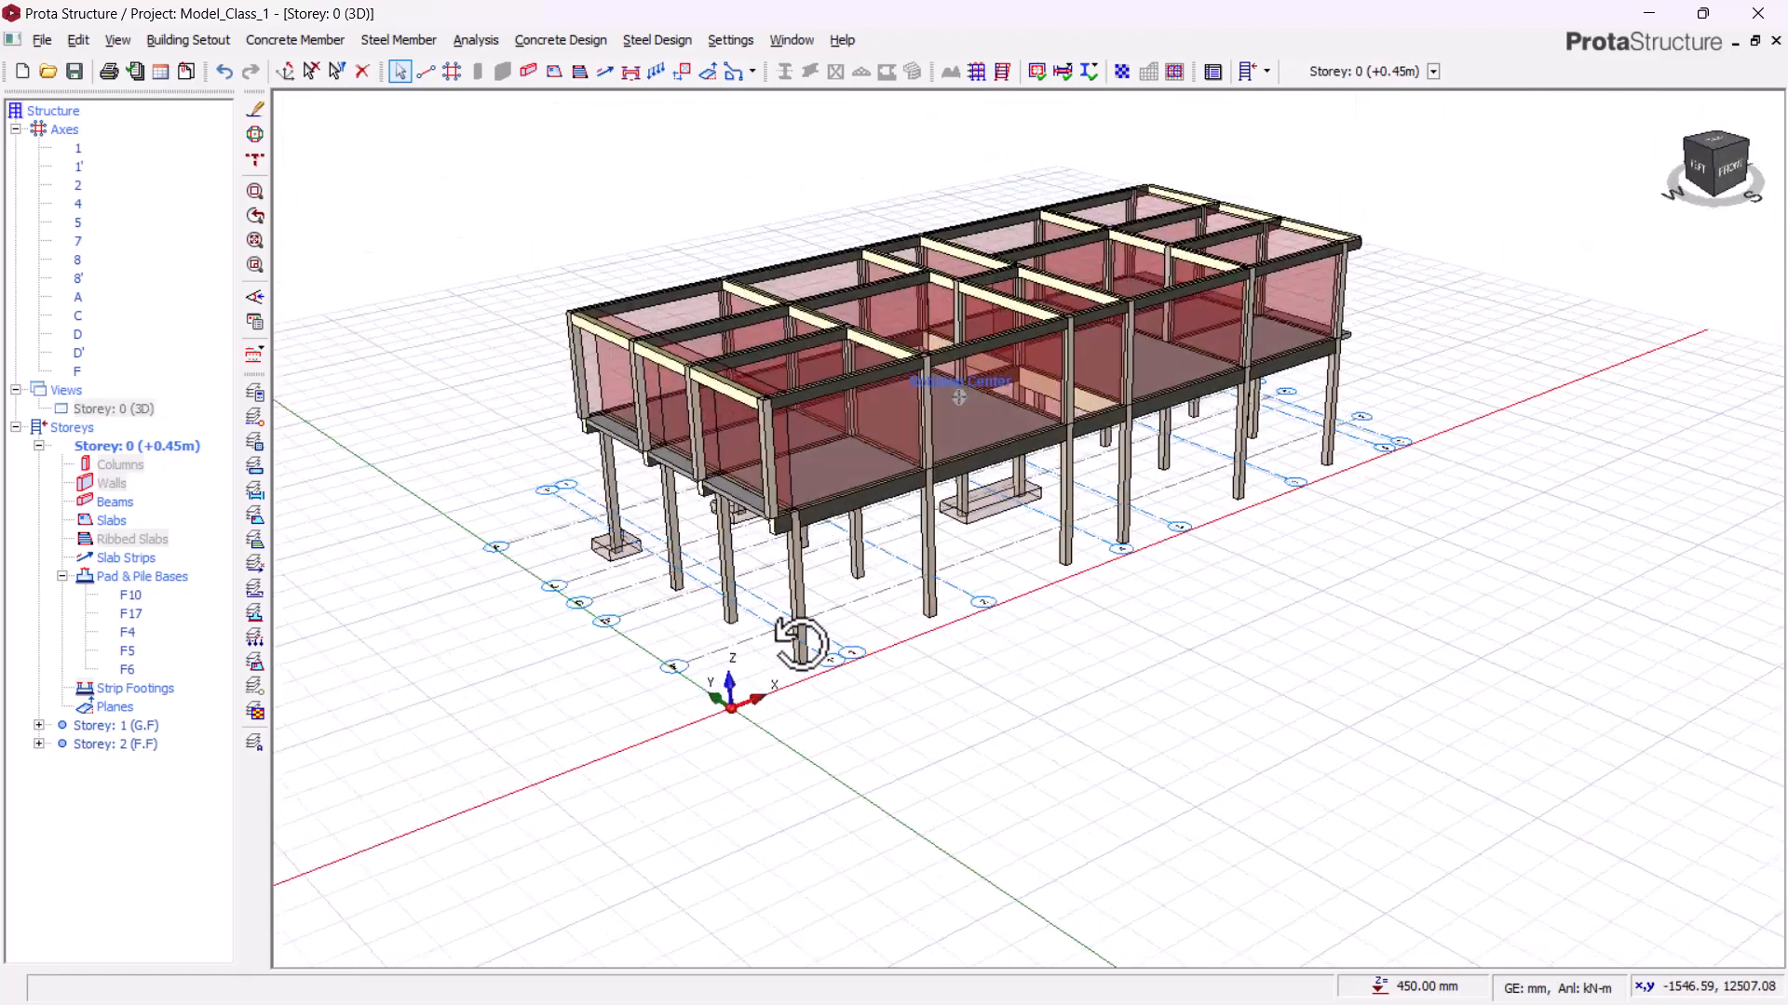
{"action": "scroll", "coordinate": [935, 564], "scroll_direction": "up", "scroll_amount": 2}
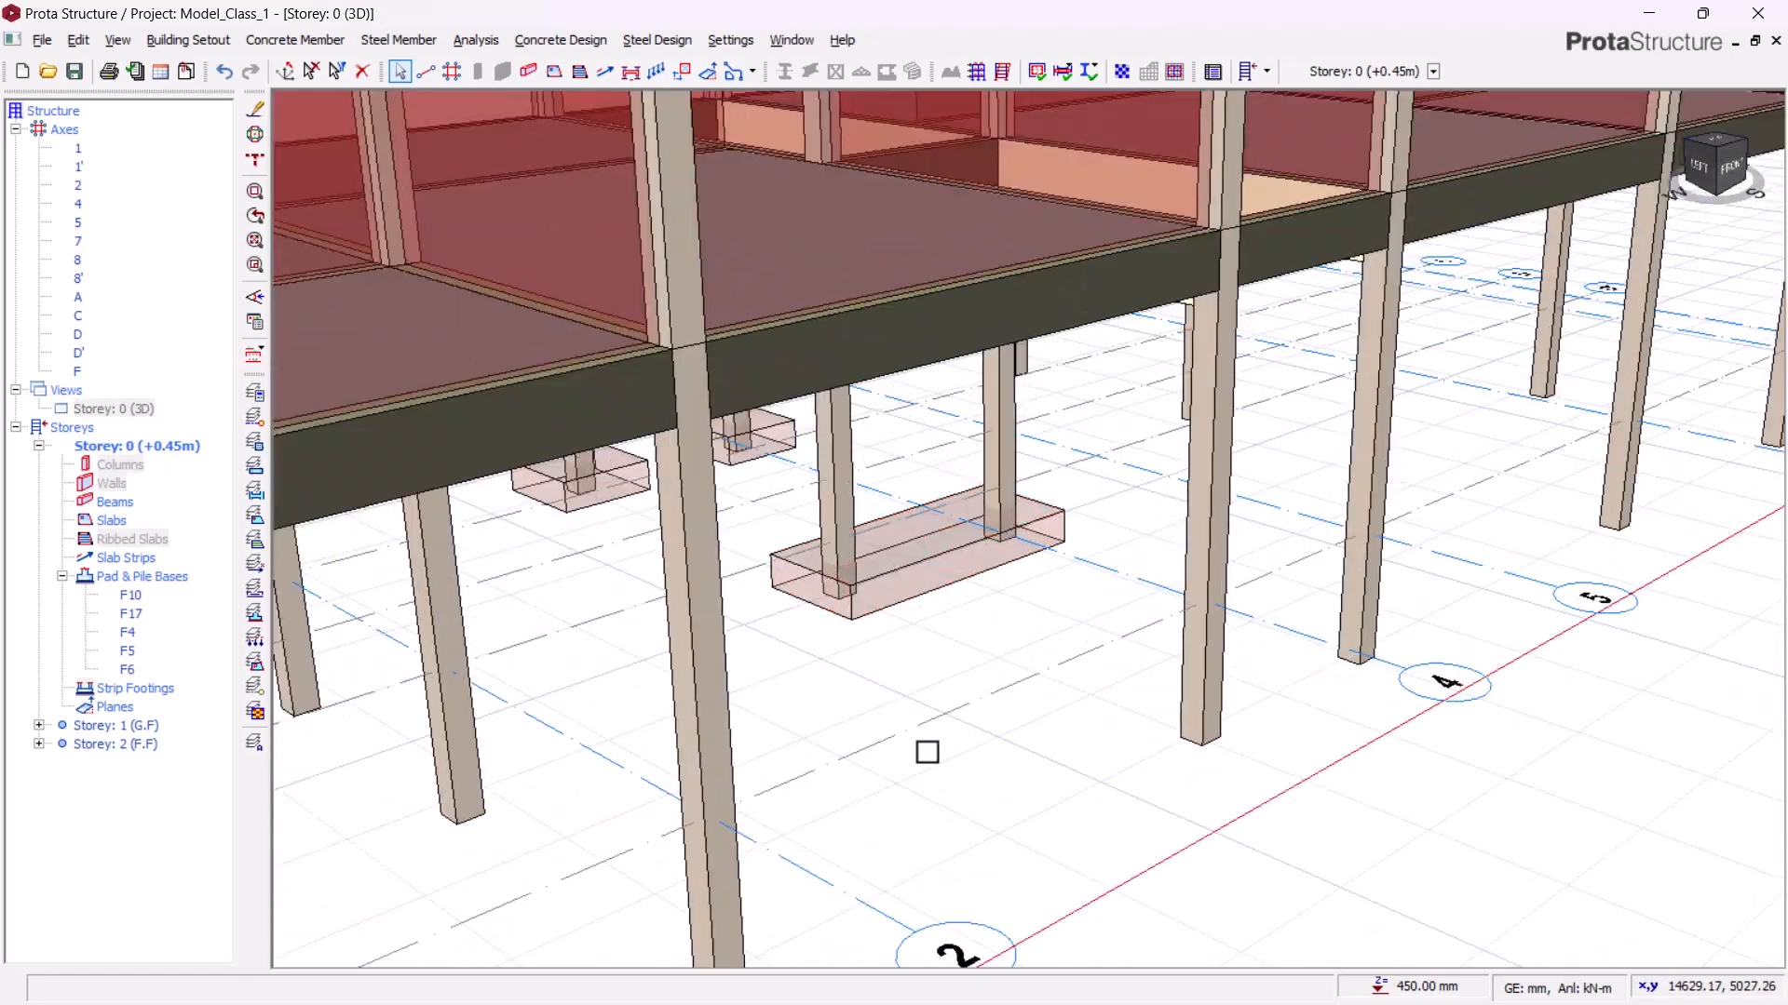
{"action": "middle_click_drag", "start_coordinate": [935, 746], "coordinate": [911, 760]}
{"action": "scroll", "coordinate": [1141, 524], "scroll_direction": "up", "scroll_amount": 2}
{"action": "scroll", "coordinate": [1144, 513], "scroll_direction": "down", "scroll_amount": 2}
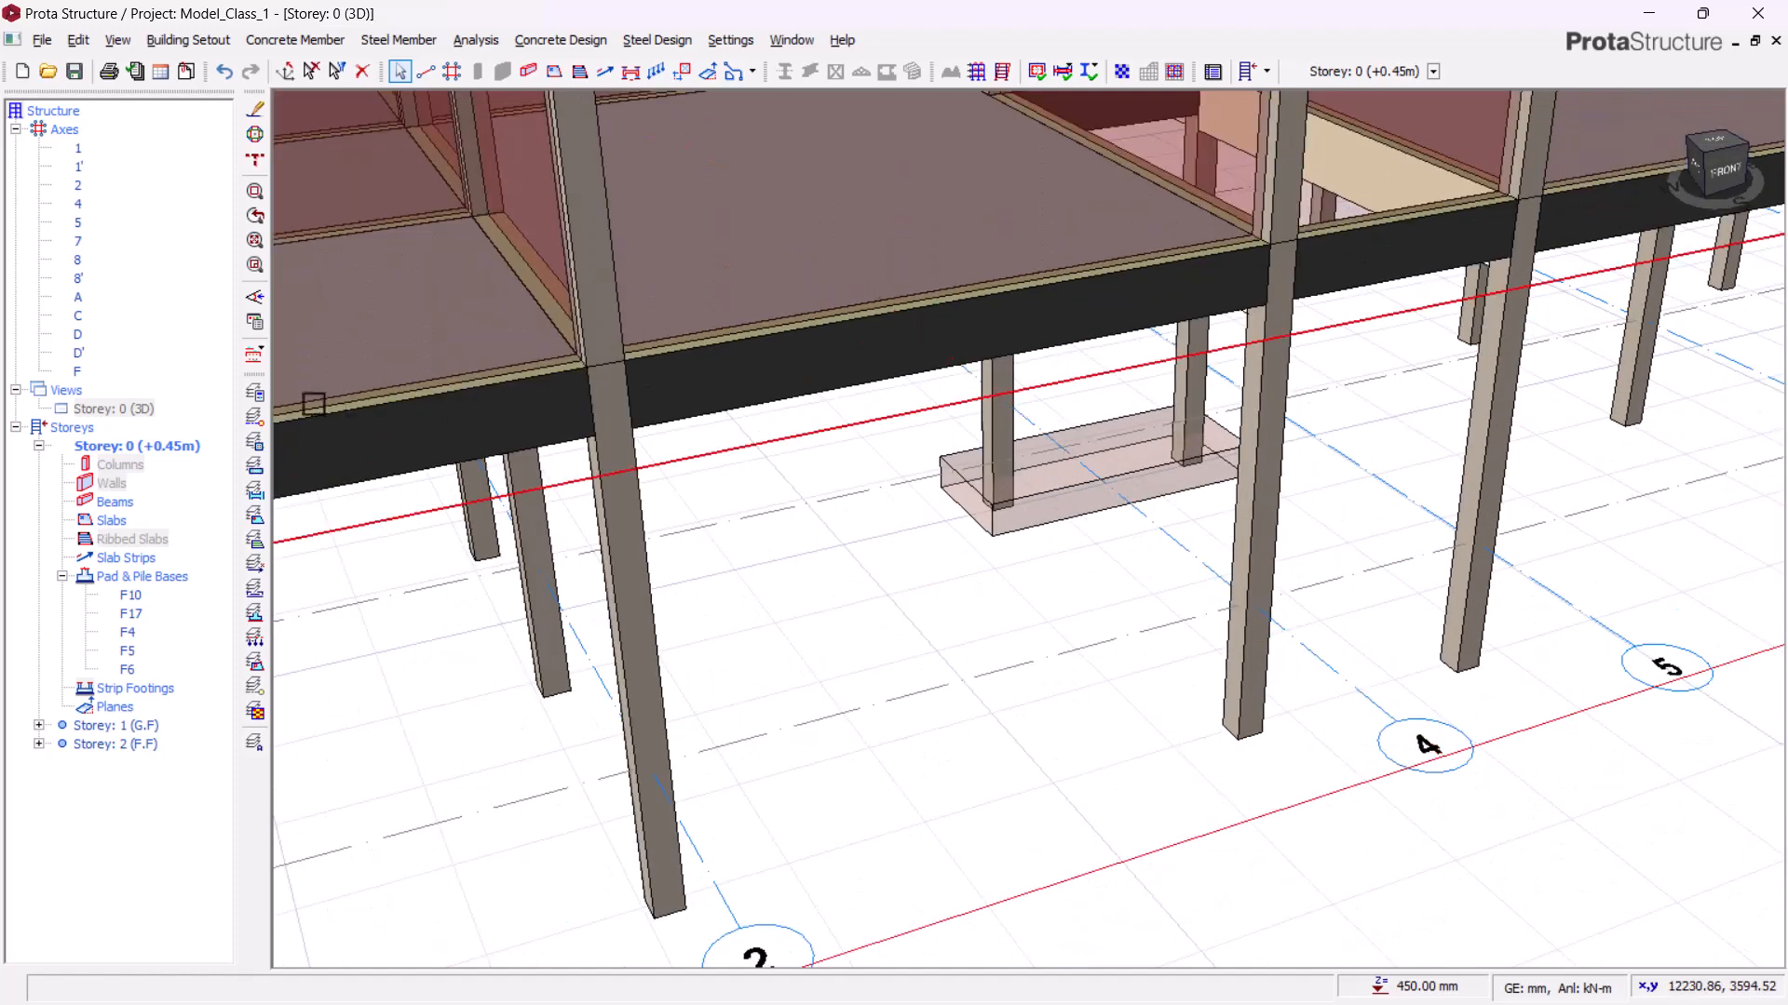
{"action": "left_click", "coordinate": [126, 410]}
{"action": "right_click", "coordinate": [125, 410]}
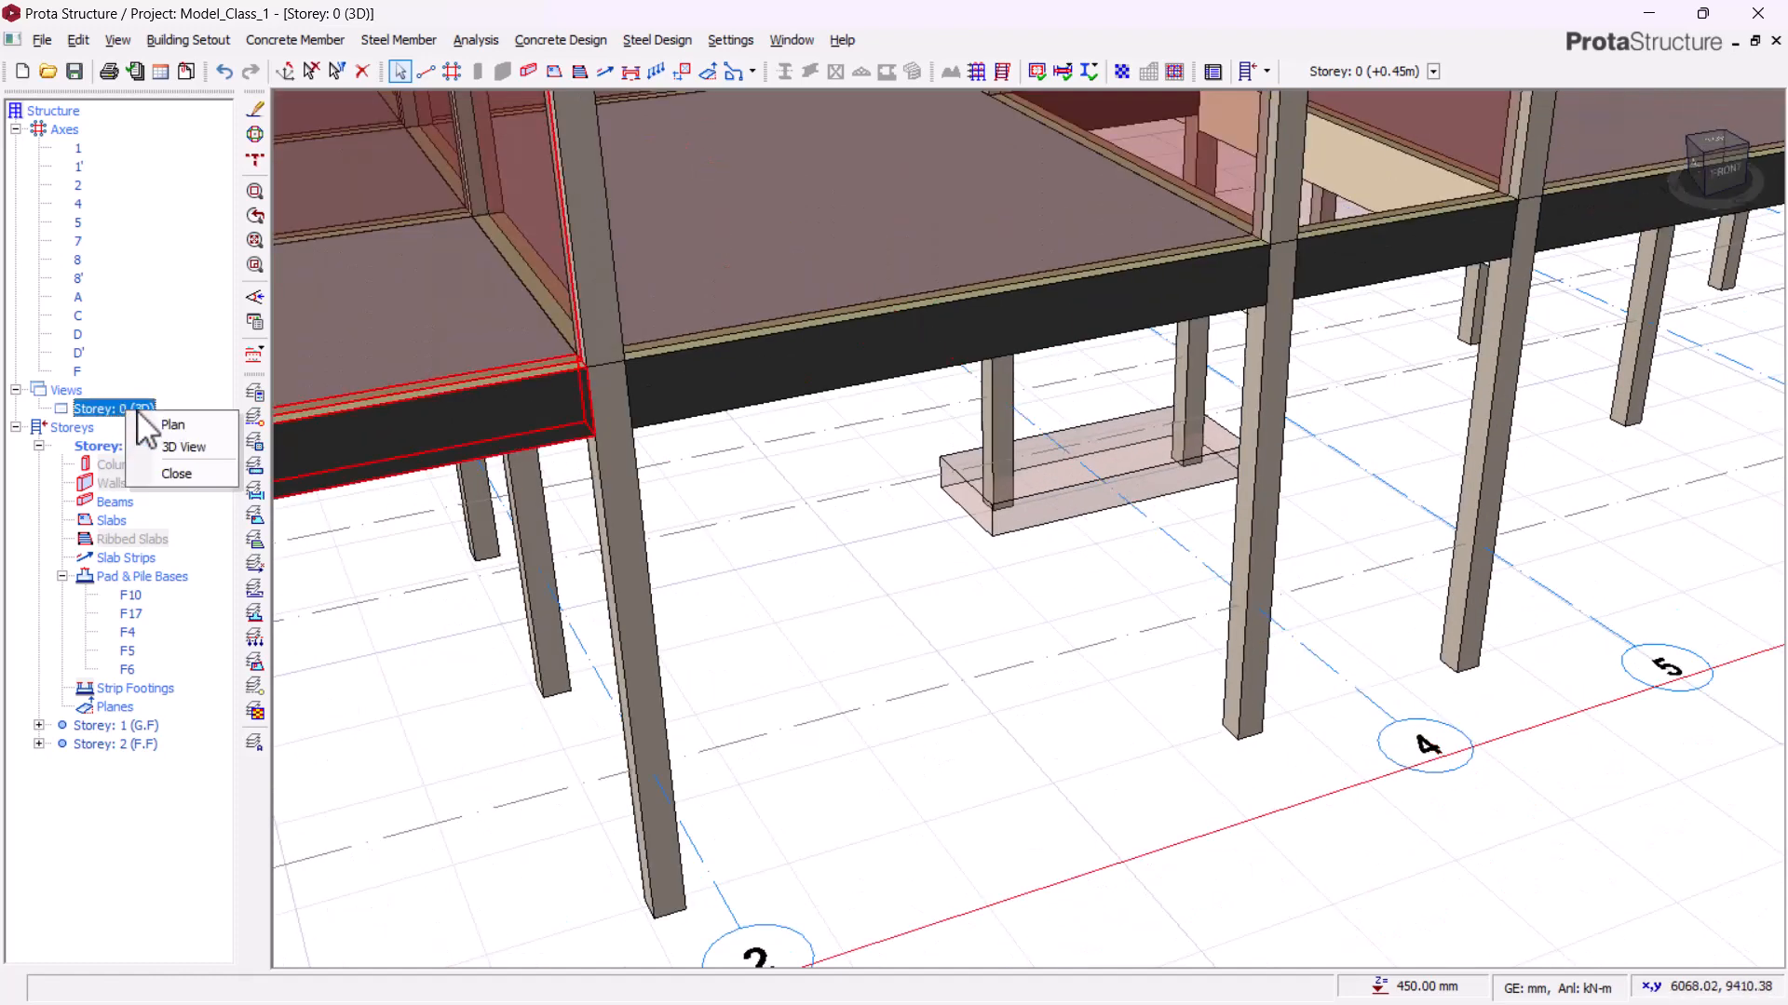
{"action": "left_click", "coordinate": [163, 421]}
{"action": "scroll", "coordinate": [1046, 400], "scroll_direction": "down", "scroll_amount": 2}
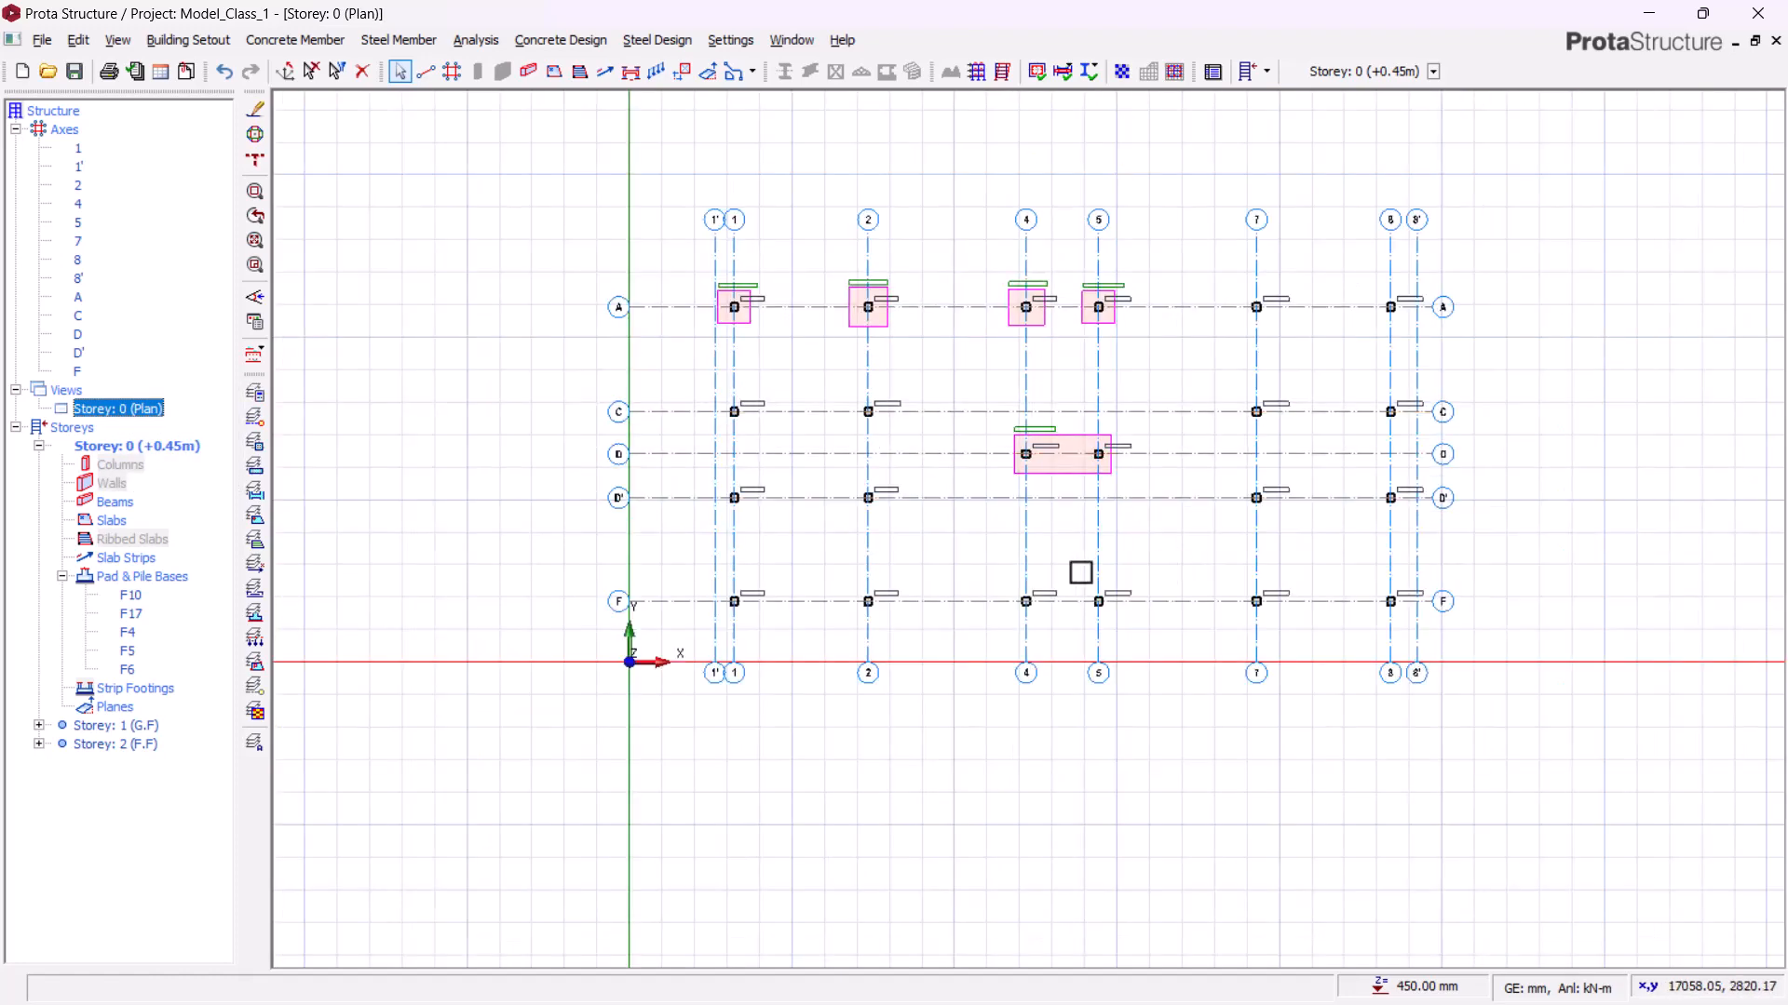
{"action": "scroll", "coordinate": [772, 529], "scroll_direction": "up", "scroll_amount": 2}
{"action": "scroll", "coordinate": [743, 296], "scroll_direction": "up", "scroll_amount": 3}
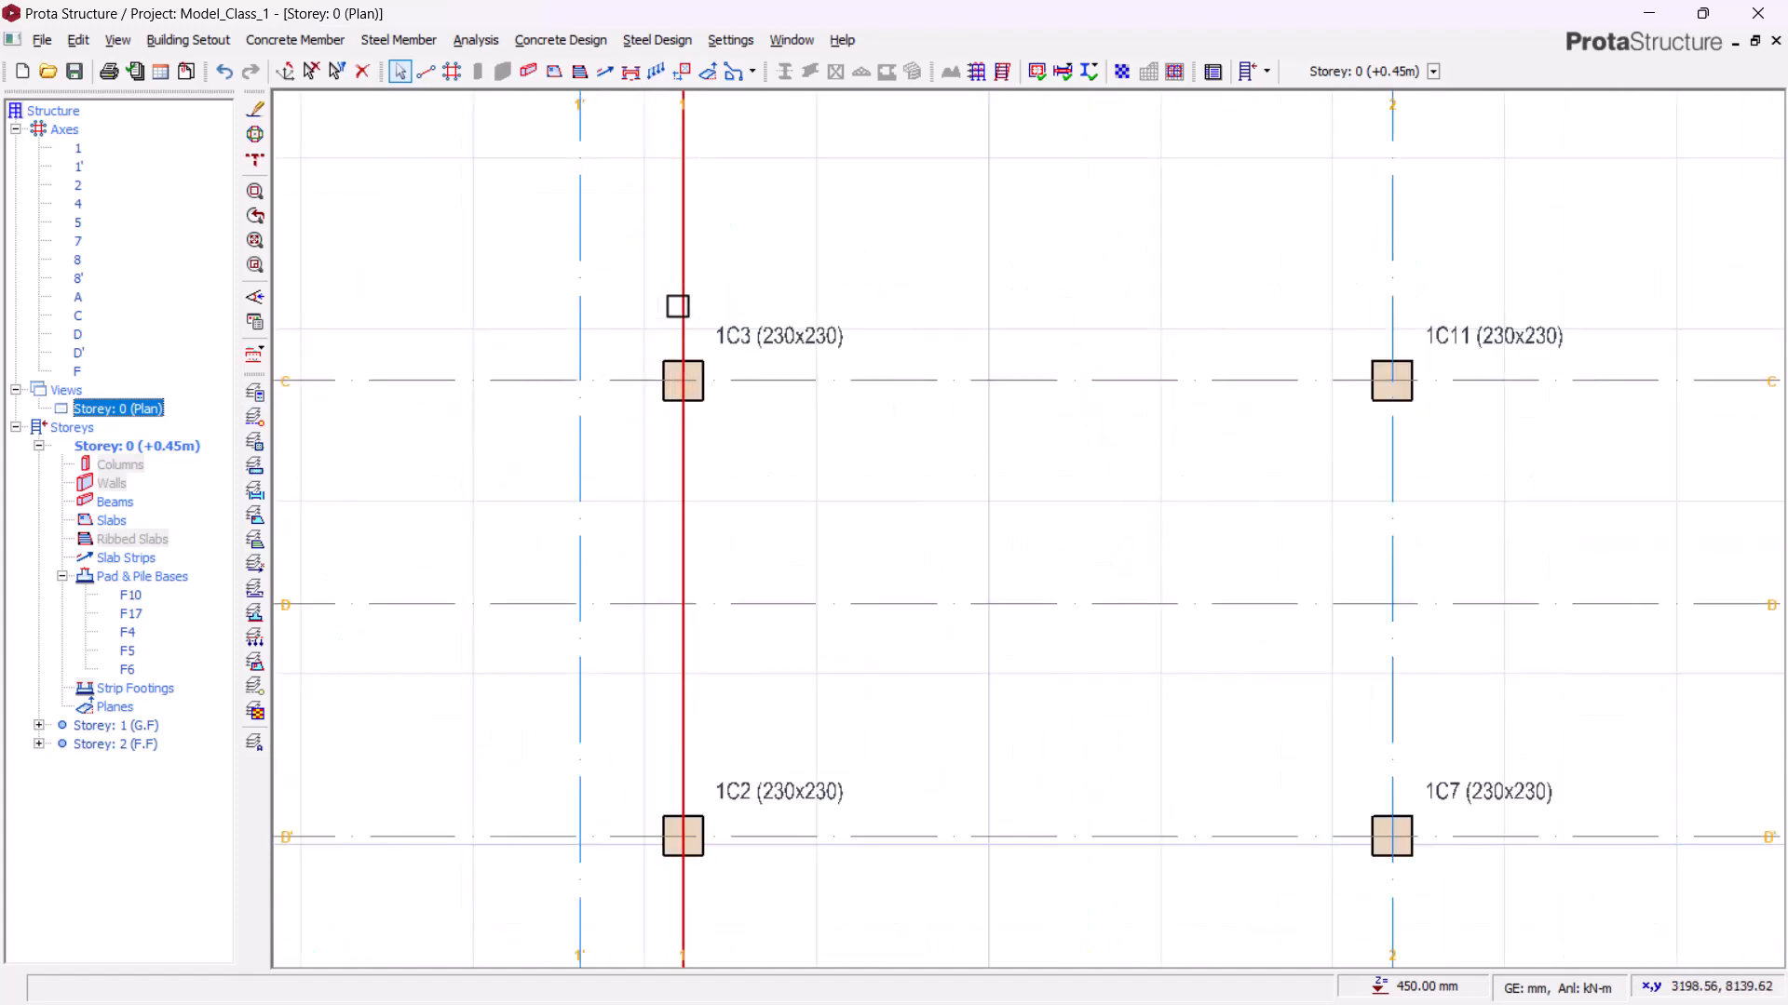
Step: Insert a pad base under column 1C3 and calculate its design
{"action": "left_click", "coordinate": [742, 322]}
{"action": "right_click", "coordinate": [767, 199]}
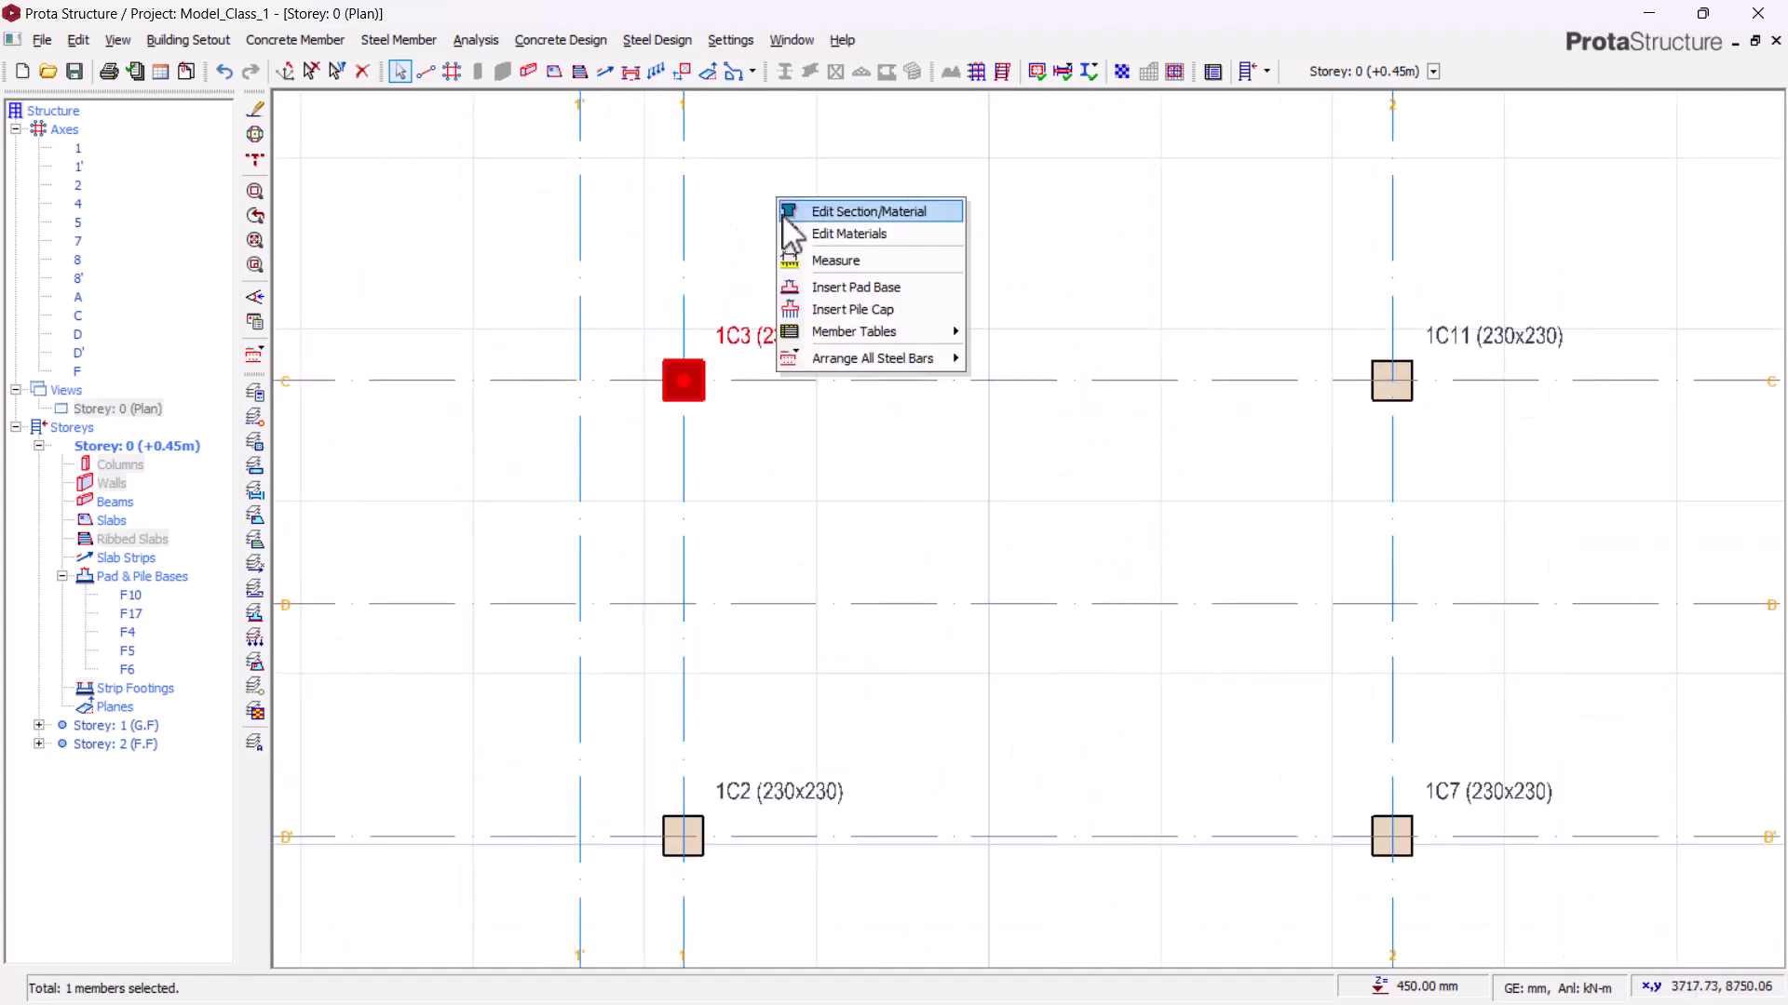
{"action": "left_click", "coordinate": [820, 287]}
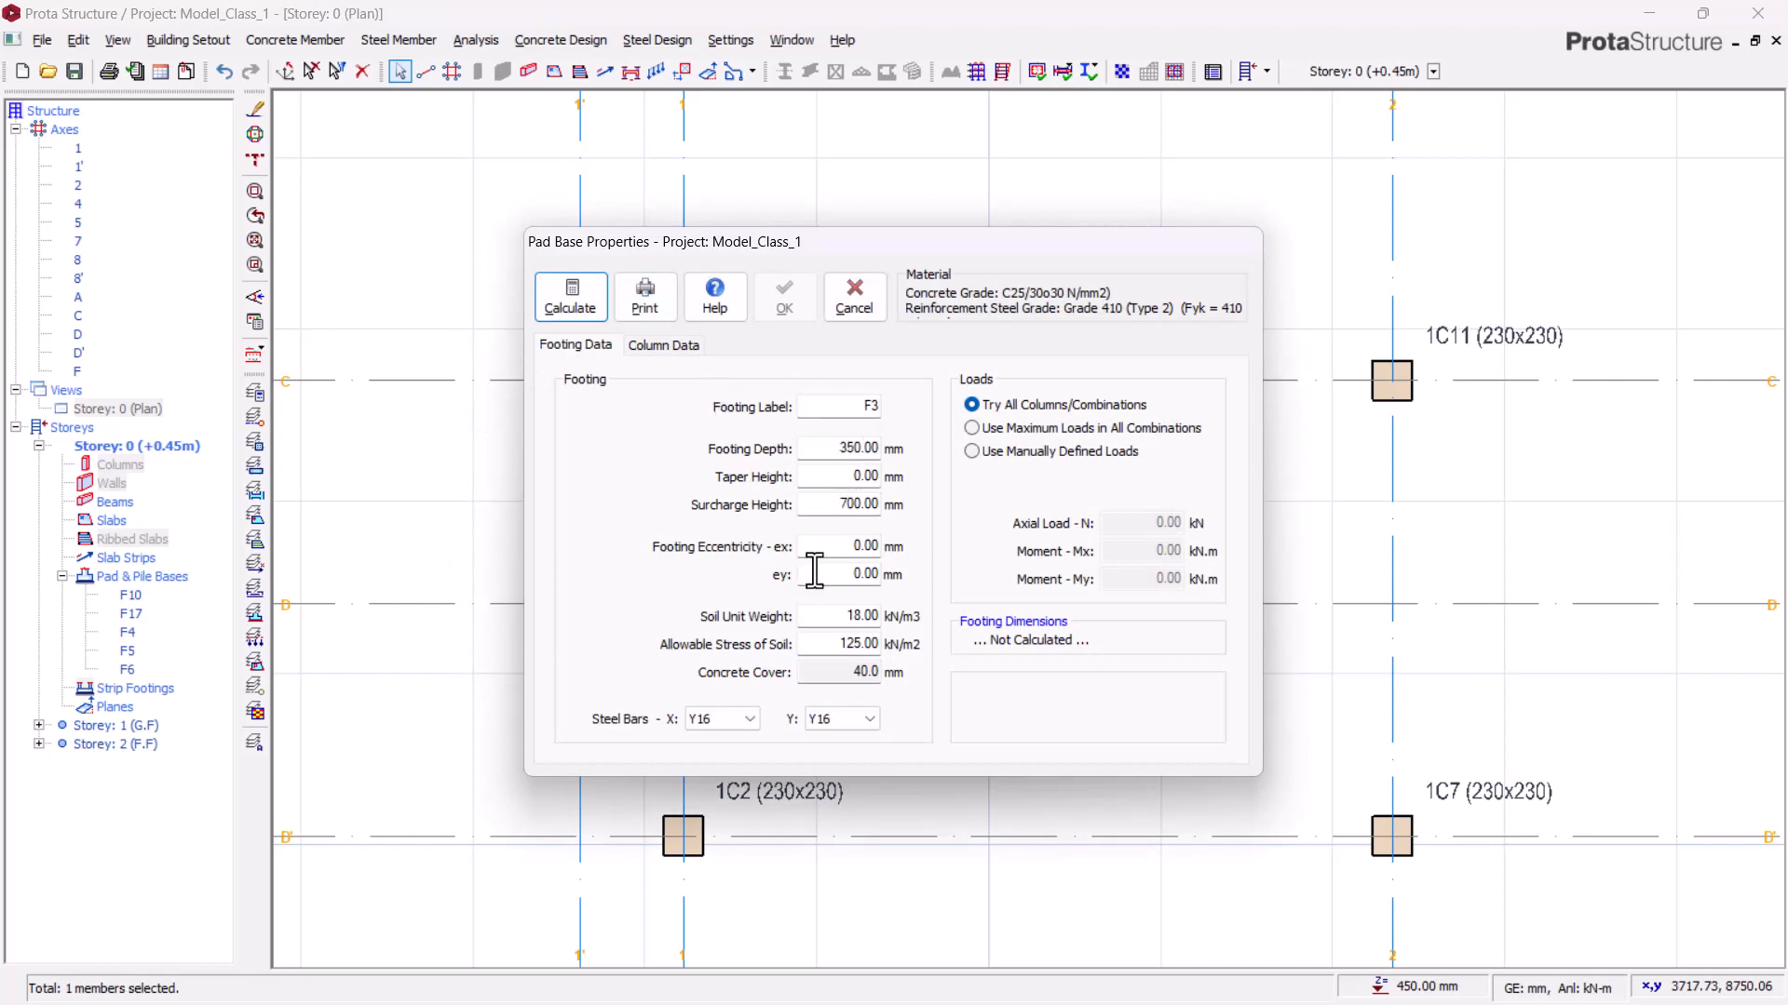
{"action": "left_click", "coordinate": [571, 298]}
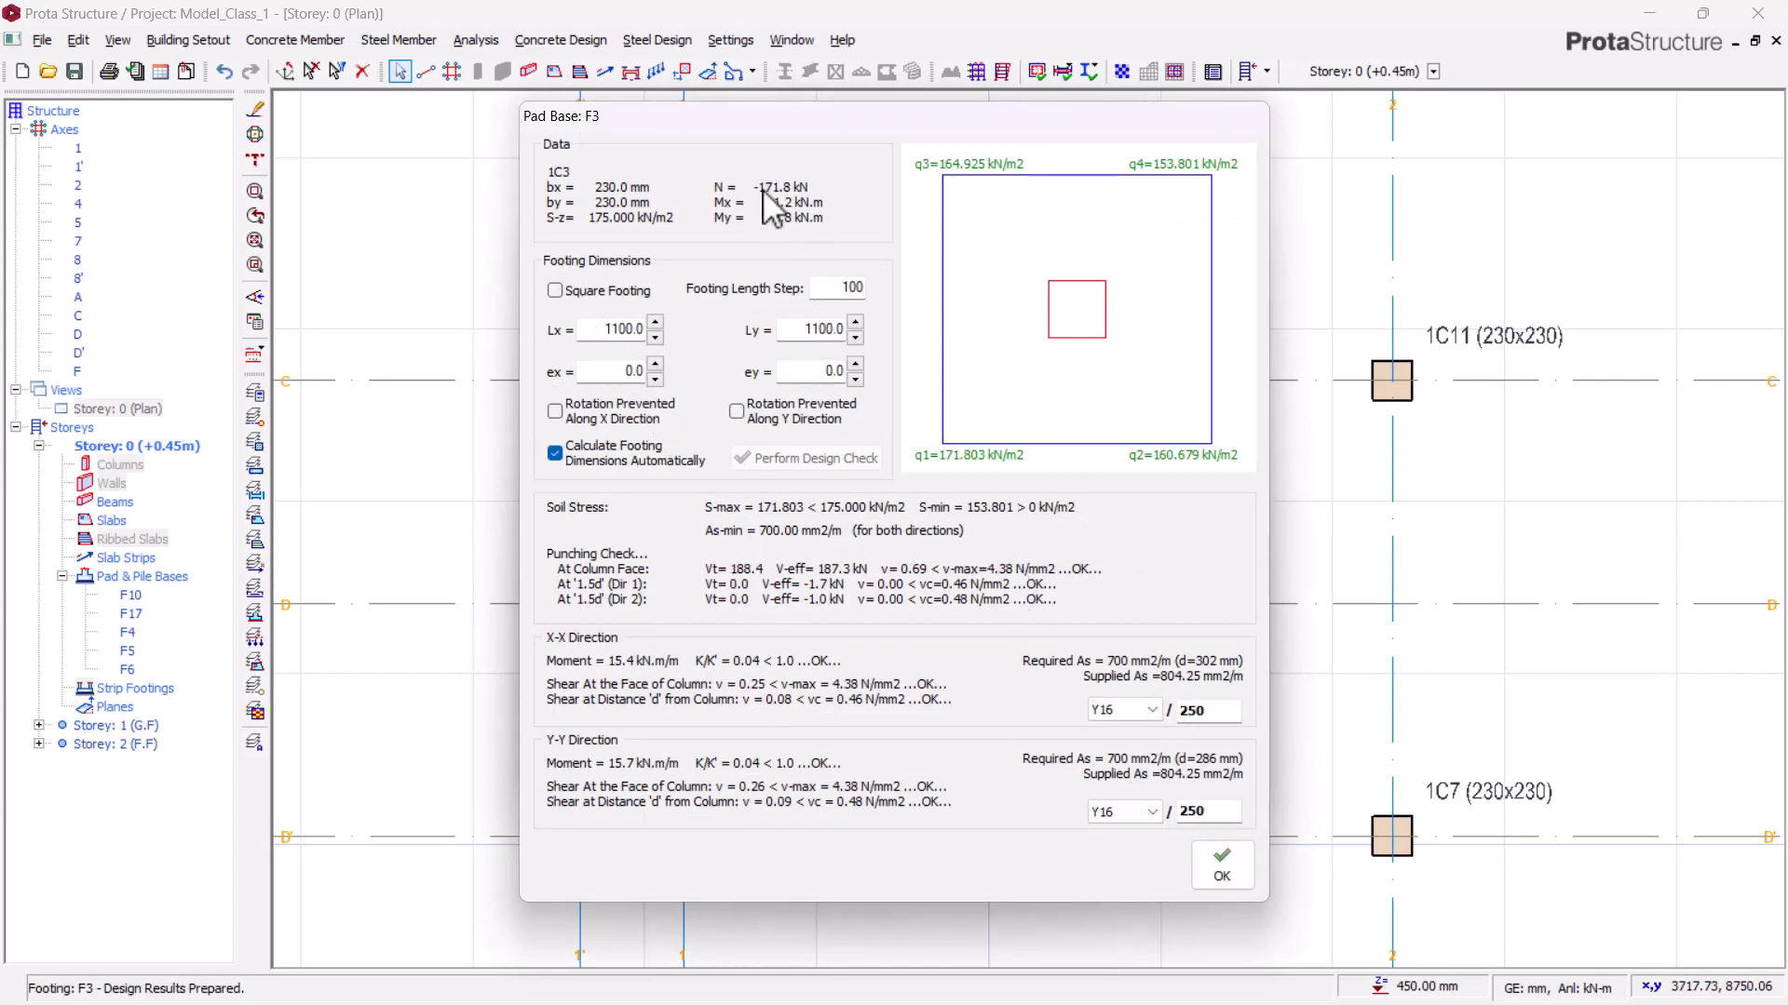
{"action": "left_click", "coordinate": [1220, 865]}
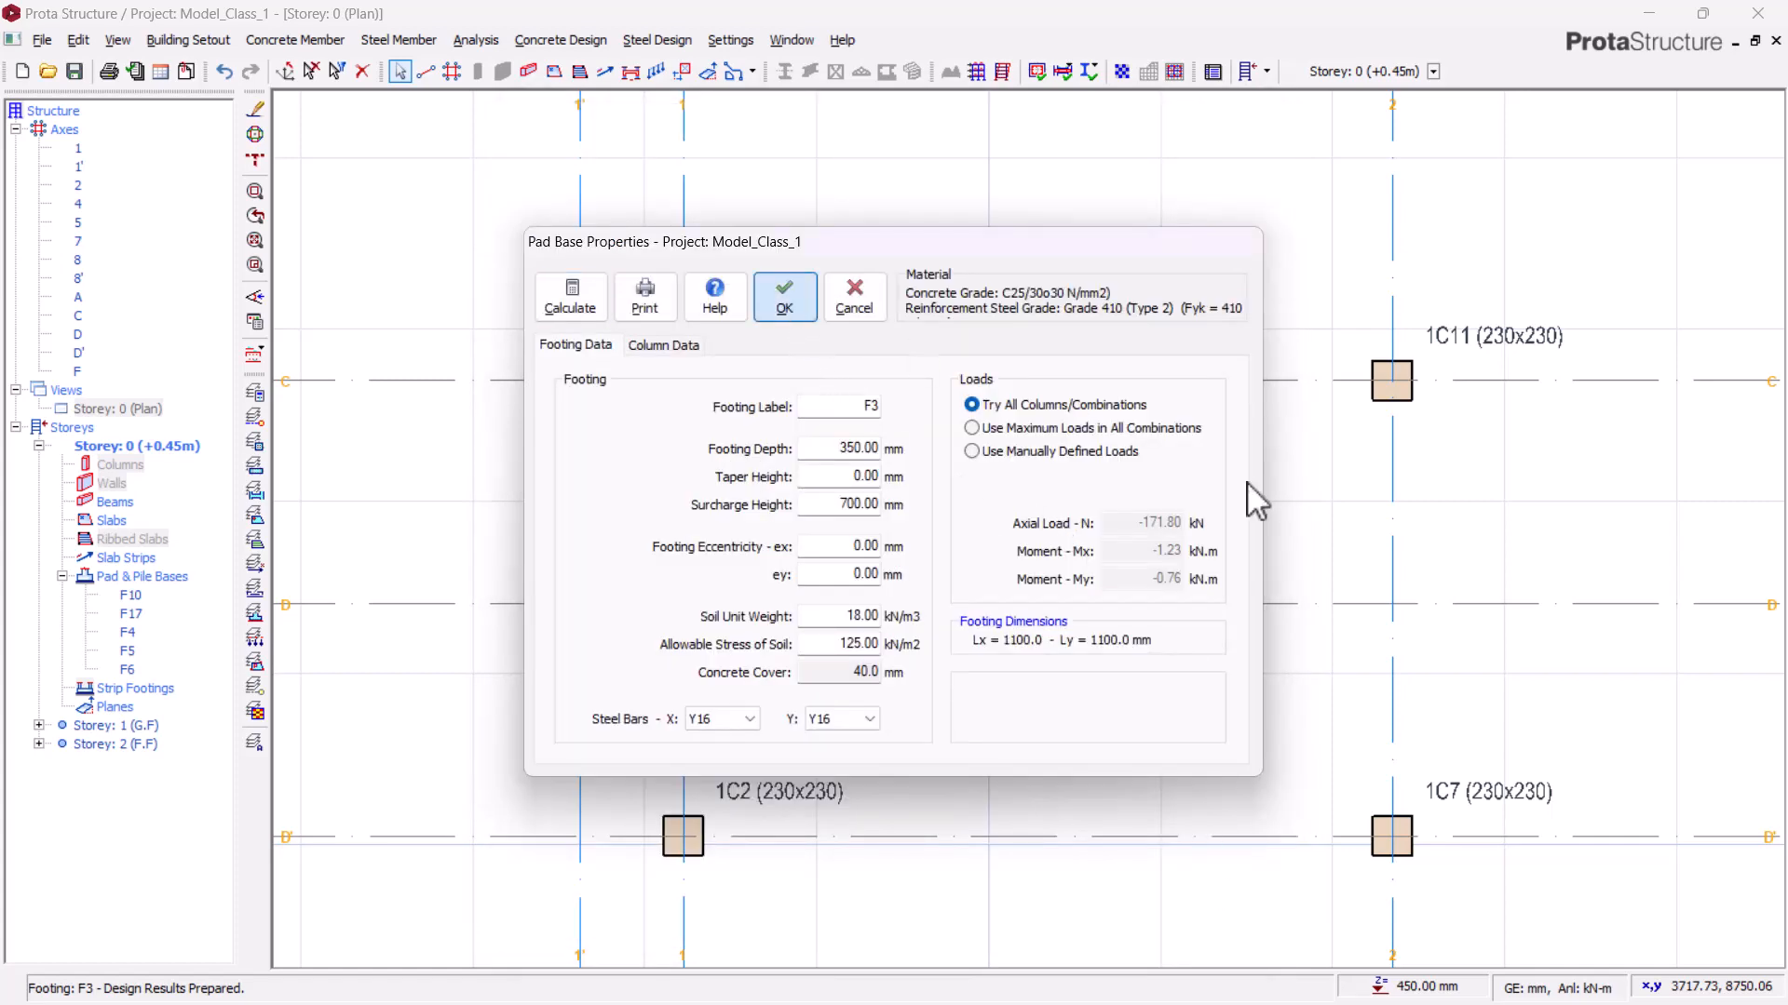
{"action": "left_click", "coordinate": [785, 297]}
Step: Insert a pad base under column 1C11 and calculate its design
{"action": "scroll", "coordinate": [742, 323], "scroll_direction": "down", "scroll_amount": 2}
{"action": "scroll", "coordinate": [1161, 566], "scroll_direction": "down", "scroll_amount": 2}
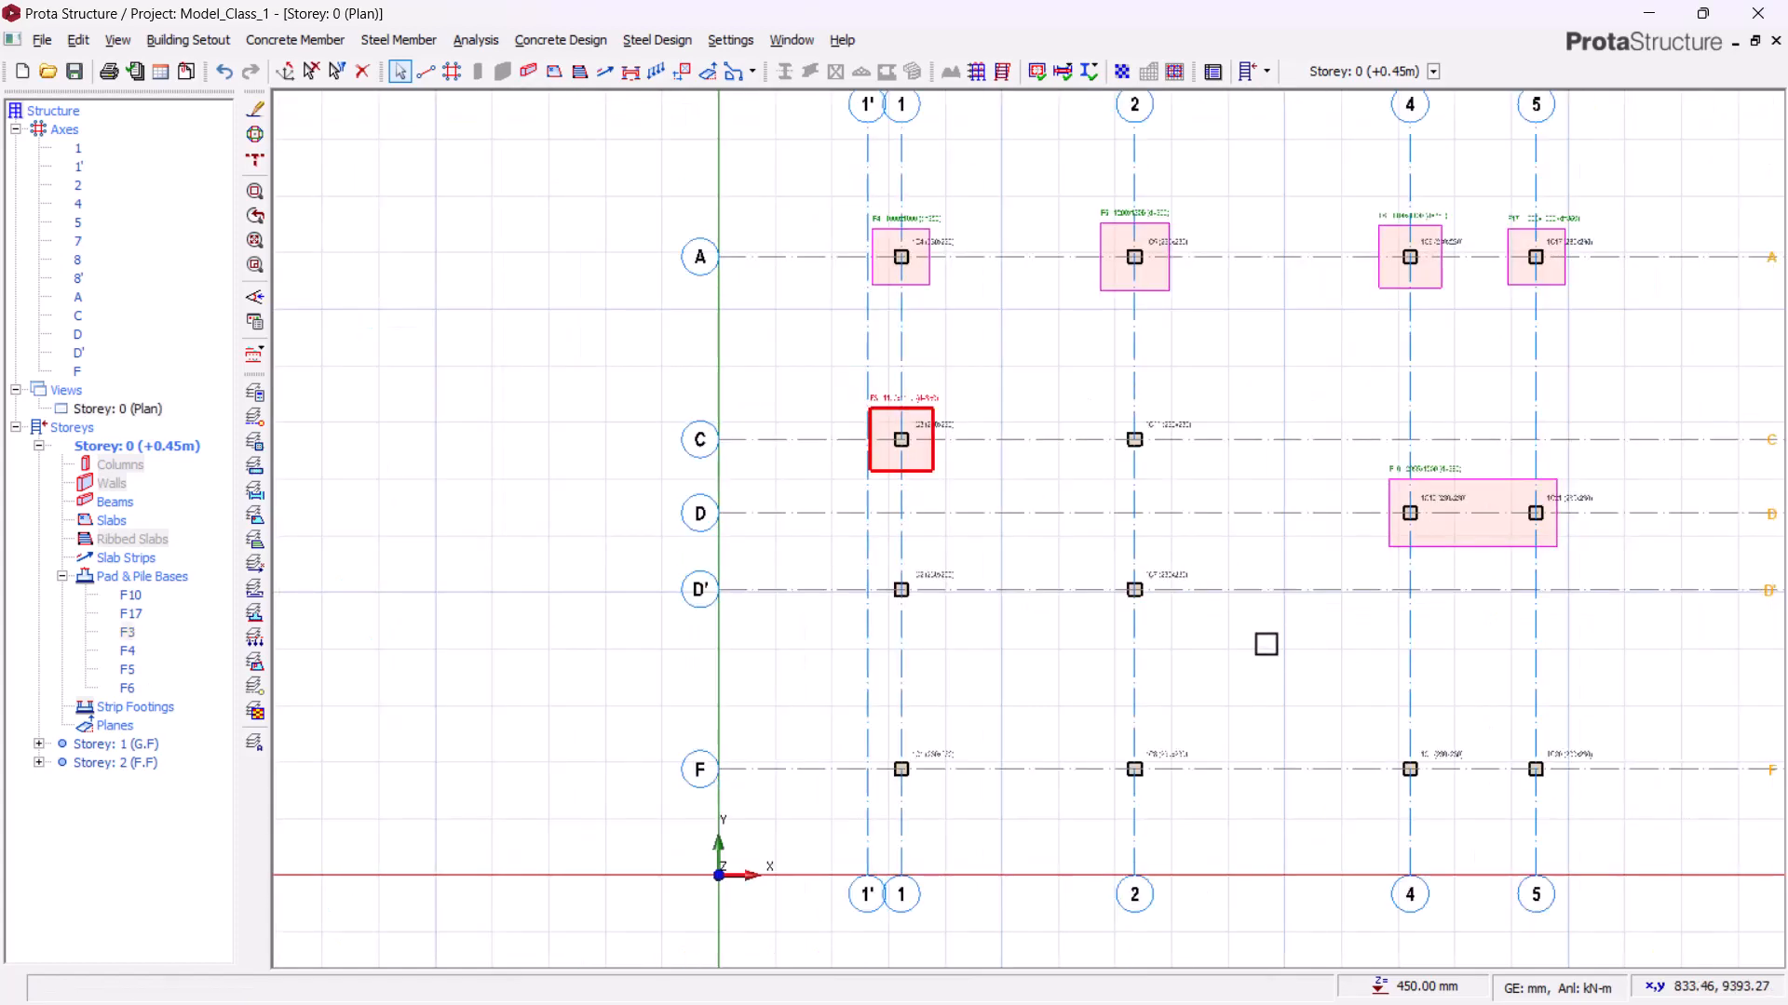
{"action": "middle_click_drag", "start_coordinate": [1364, 663], "coordinate": [953, 545]}
{"action": "middle_click_drag", "start_coordinate": [1206, 544], "coordinate": [829, 576]}
{"action": "middle_click_drag", "start_coordinate": [428, 376], "coordinate": [1004, 388]}
{"action": "scroll", "coordinate": [852, 357], "scroll_direction": "up", "scroll_amount": 3}
{"action": "scroll", "coordinate": [1033, 355], "scroll_direction": "up", "scroll_amount": 1}
{"action": "scroll", "coordinate": [996, 360], "scroll_direction": "down", "scroll_amount": 2}
{"action": "middle_click_drag", "start_coordinate": [1137, 487], "coordinate": [1021, 360]}
{"action": "scroll", "coordinate": [1021, 359], "scroll_direction": "down", "scroll_amount": 2}
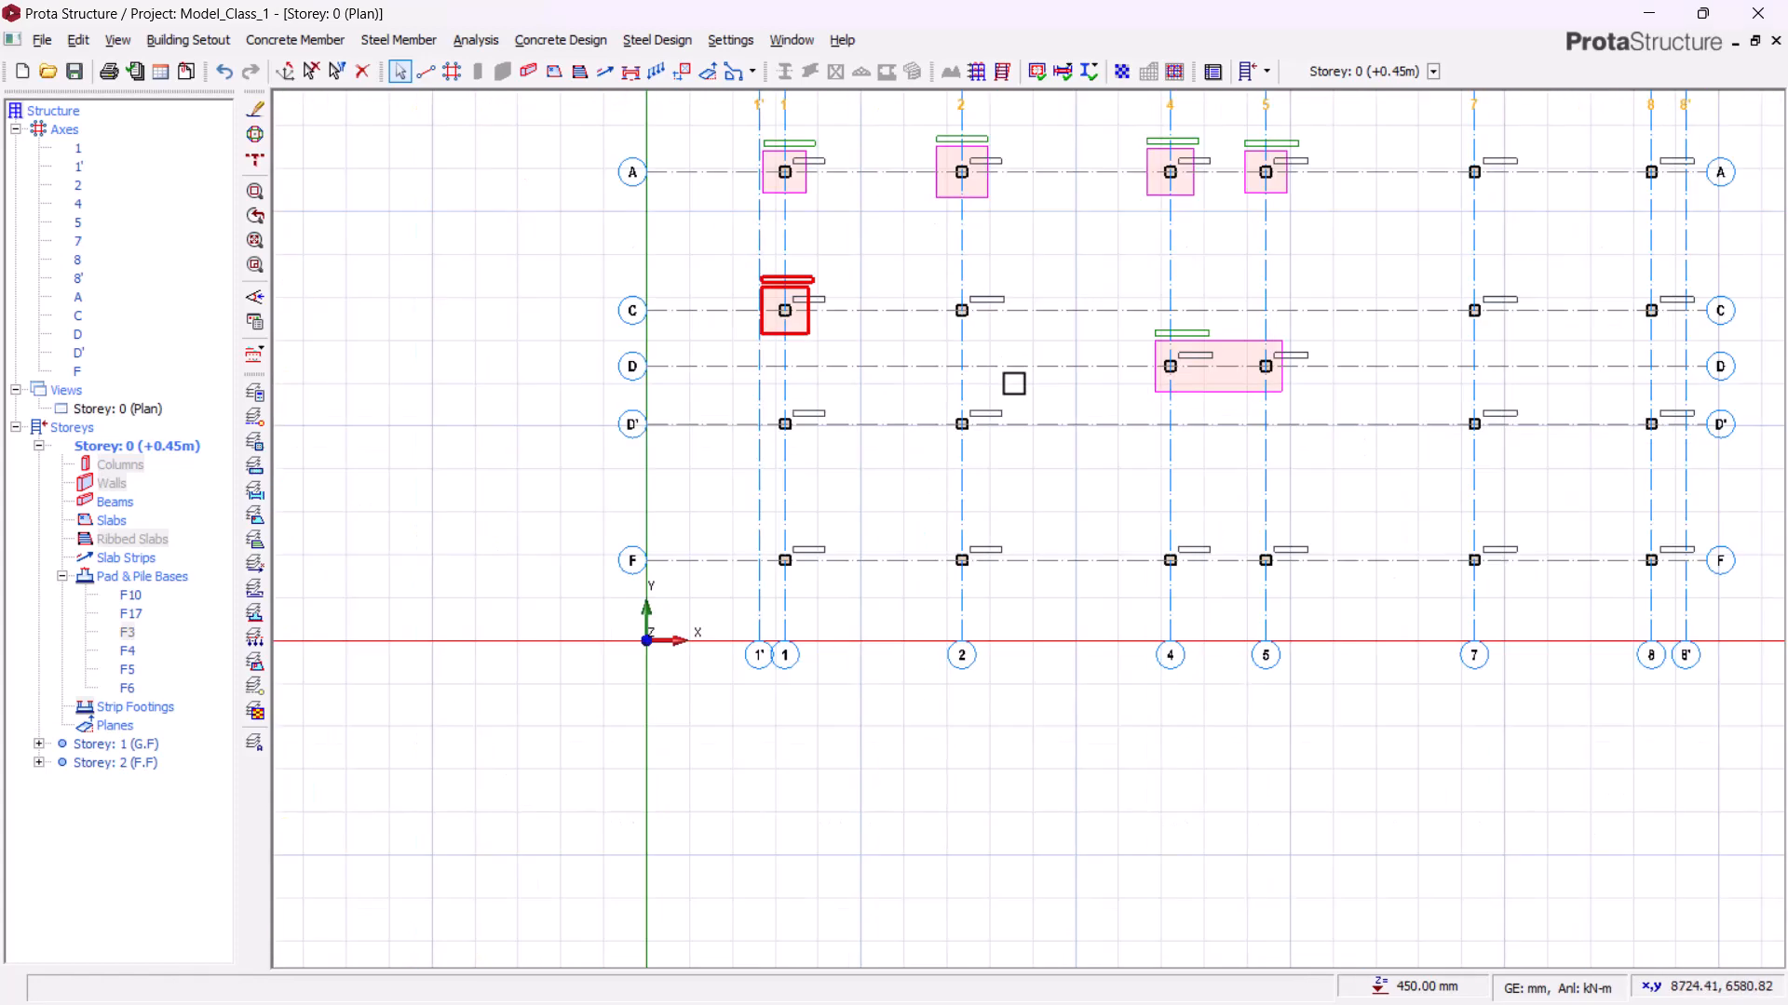
{"action": "scroll", "coordinate": [1010, 347], "scroll_direction": "up", "scroll_amount": 2}
{"action": "right_click", "coordinate": [1011, 256]}
{"action": "left_click", "coordinate": [1070, 332]}
{"action": "left_click", "coordinate": [587, 315]}
{"action": "left_click", "coordinate": [1210, 872]}
{"action": "left_click", "coordinate": [785, 296]}
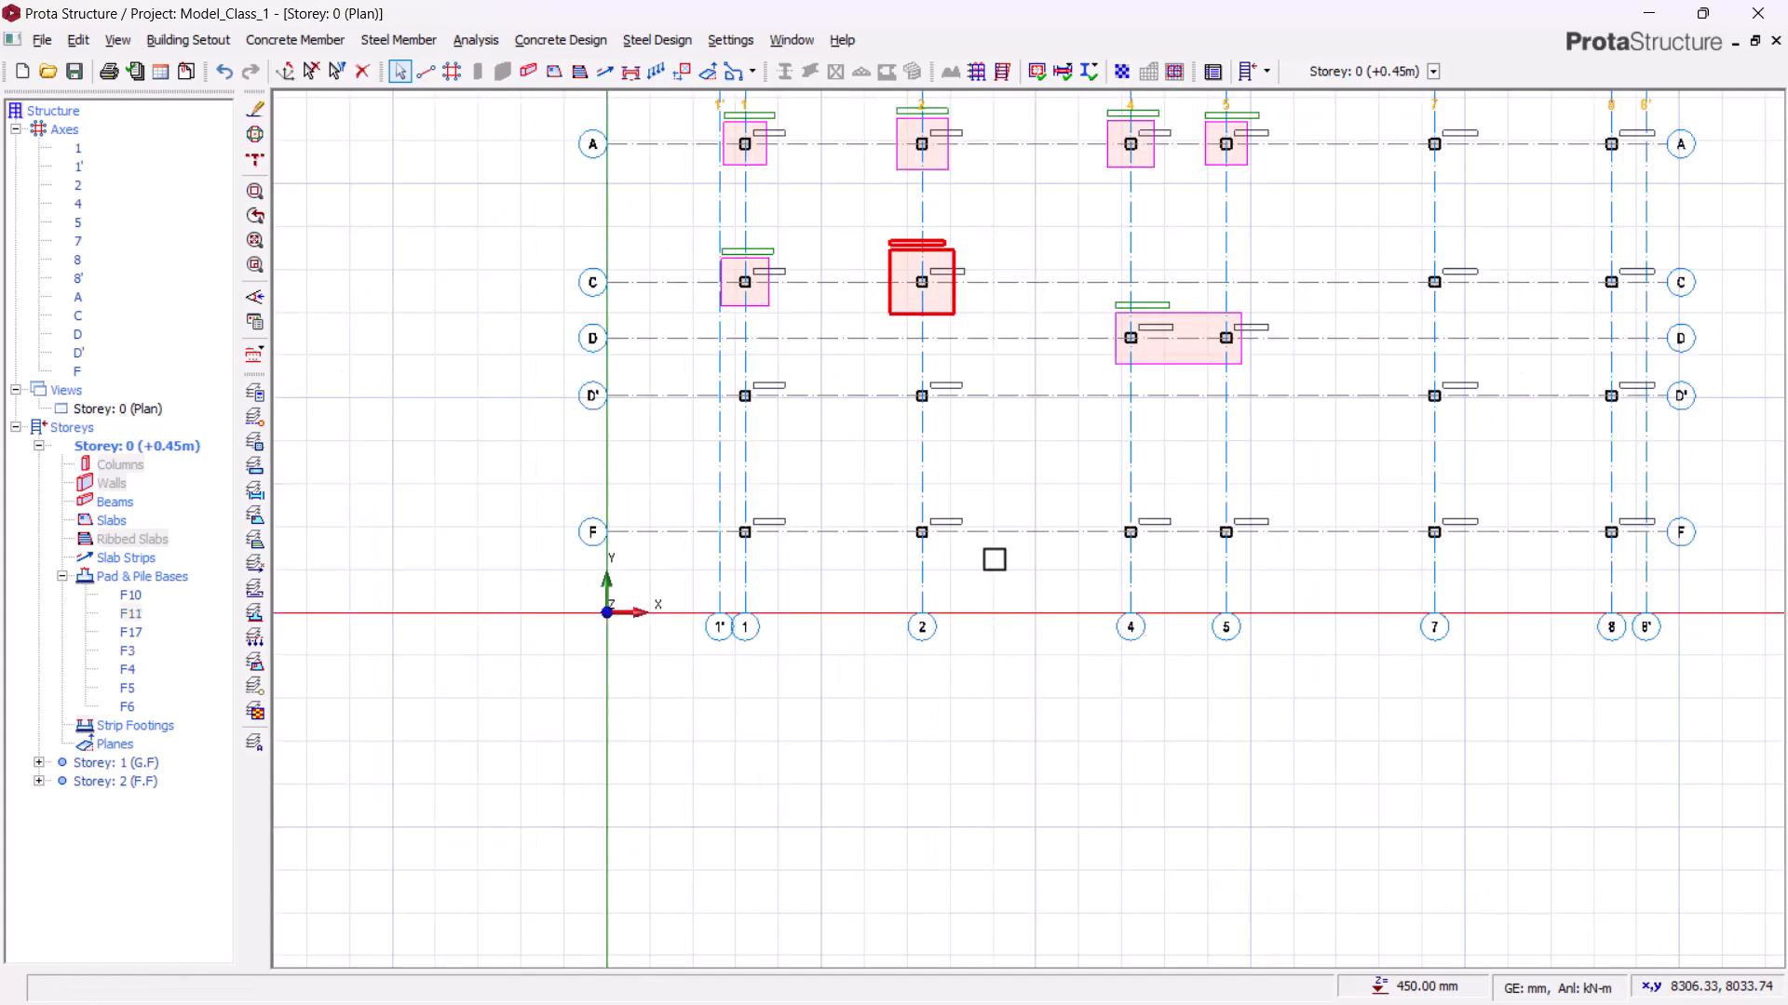
Step: Insert a pad base under column 1C2 and calculate its design
{"action": "scroll", "coordinate": [862, 396], "scroll_direction": "up", "scroll_amount": 2}
{"action": "right_click", "coordinate": [771, 350]}
{"action": "left_click", "coordinate": [870, 441]}
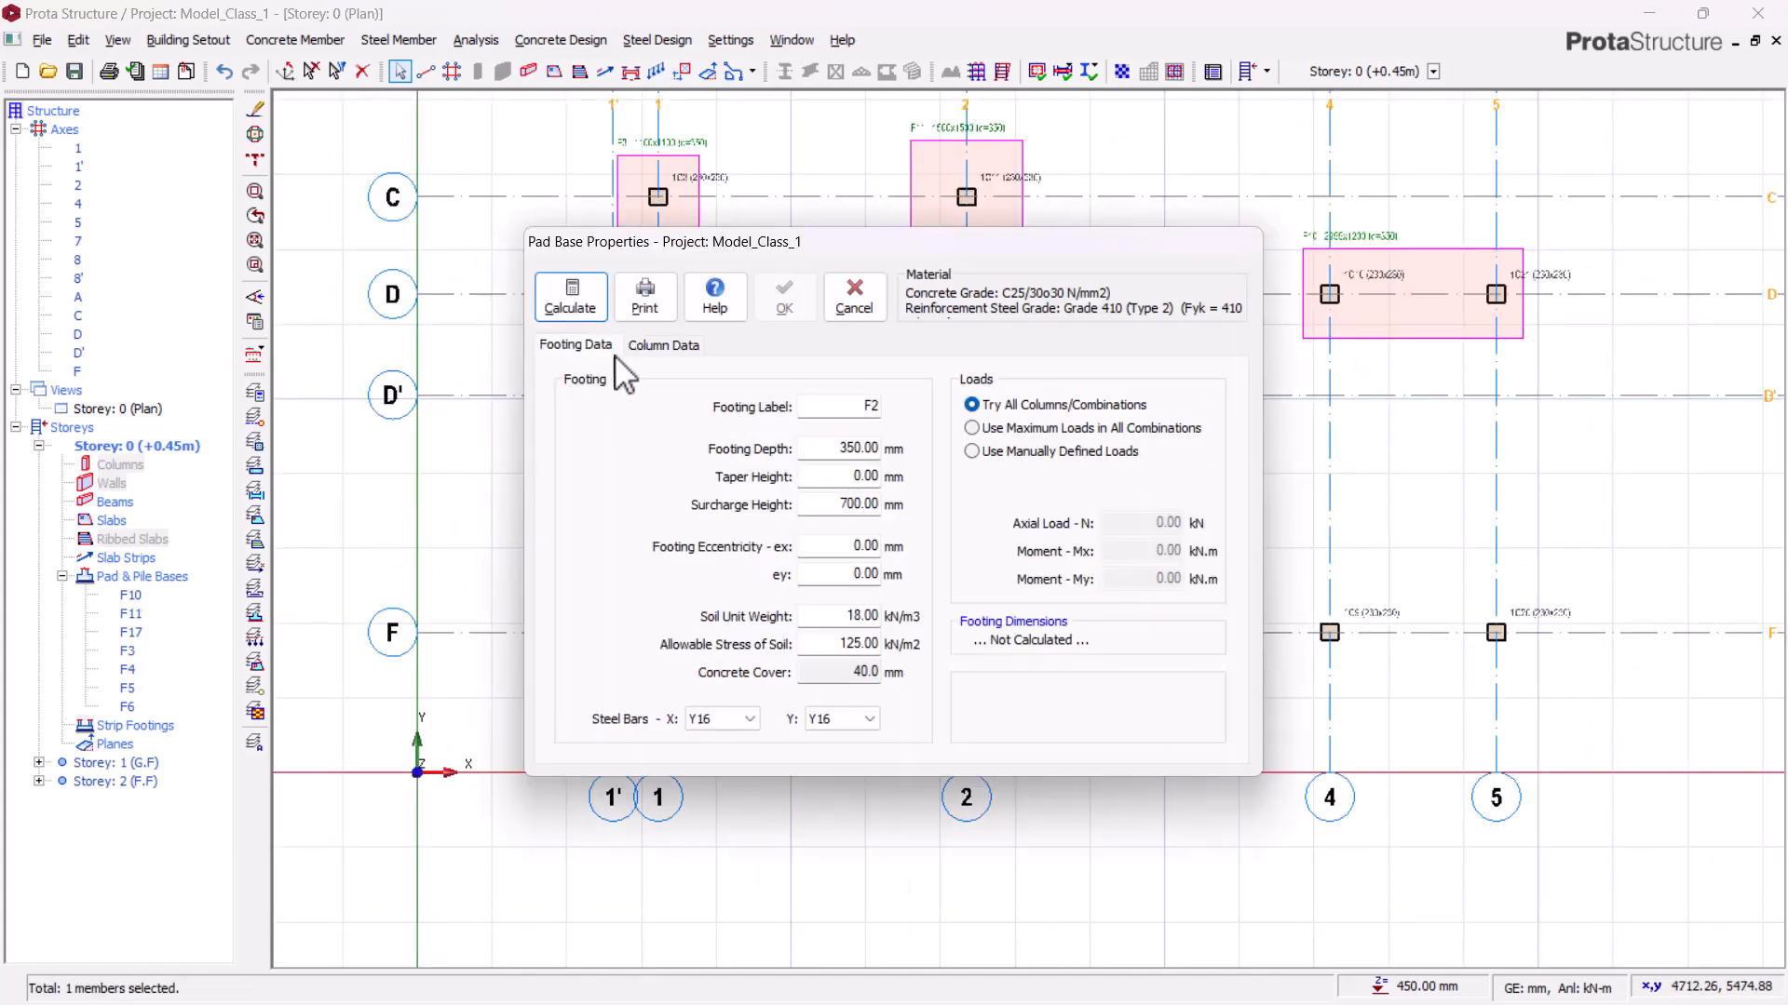
{"action": "left_click", "coordinate": [569, 296]}
{"action": "left_click", "coordinate": [1210, 875]}
{"action": "left_click", "coordinate": [785, 296]}
Step: Insert a pad base under column 1C7 and calculate its design
{"action": "left_click", "coordinate": [966, 394]}
{"action": "right_click", "coordinate": [1049, 360]}
{"action": "left_click", "coordinate": [570, 294]}
{"action": "left_click", "coordinate": [1215, 843]}
{"action": "left_click", "coordinate": [785, 298]}
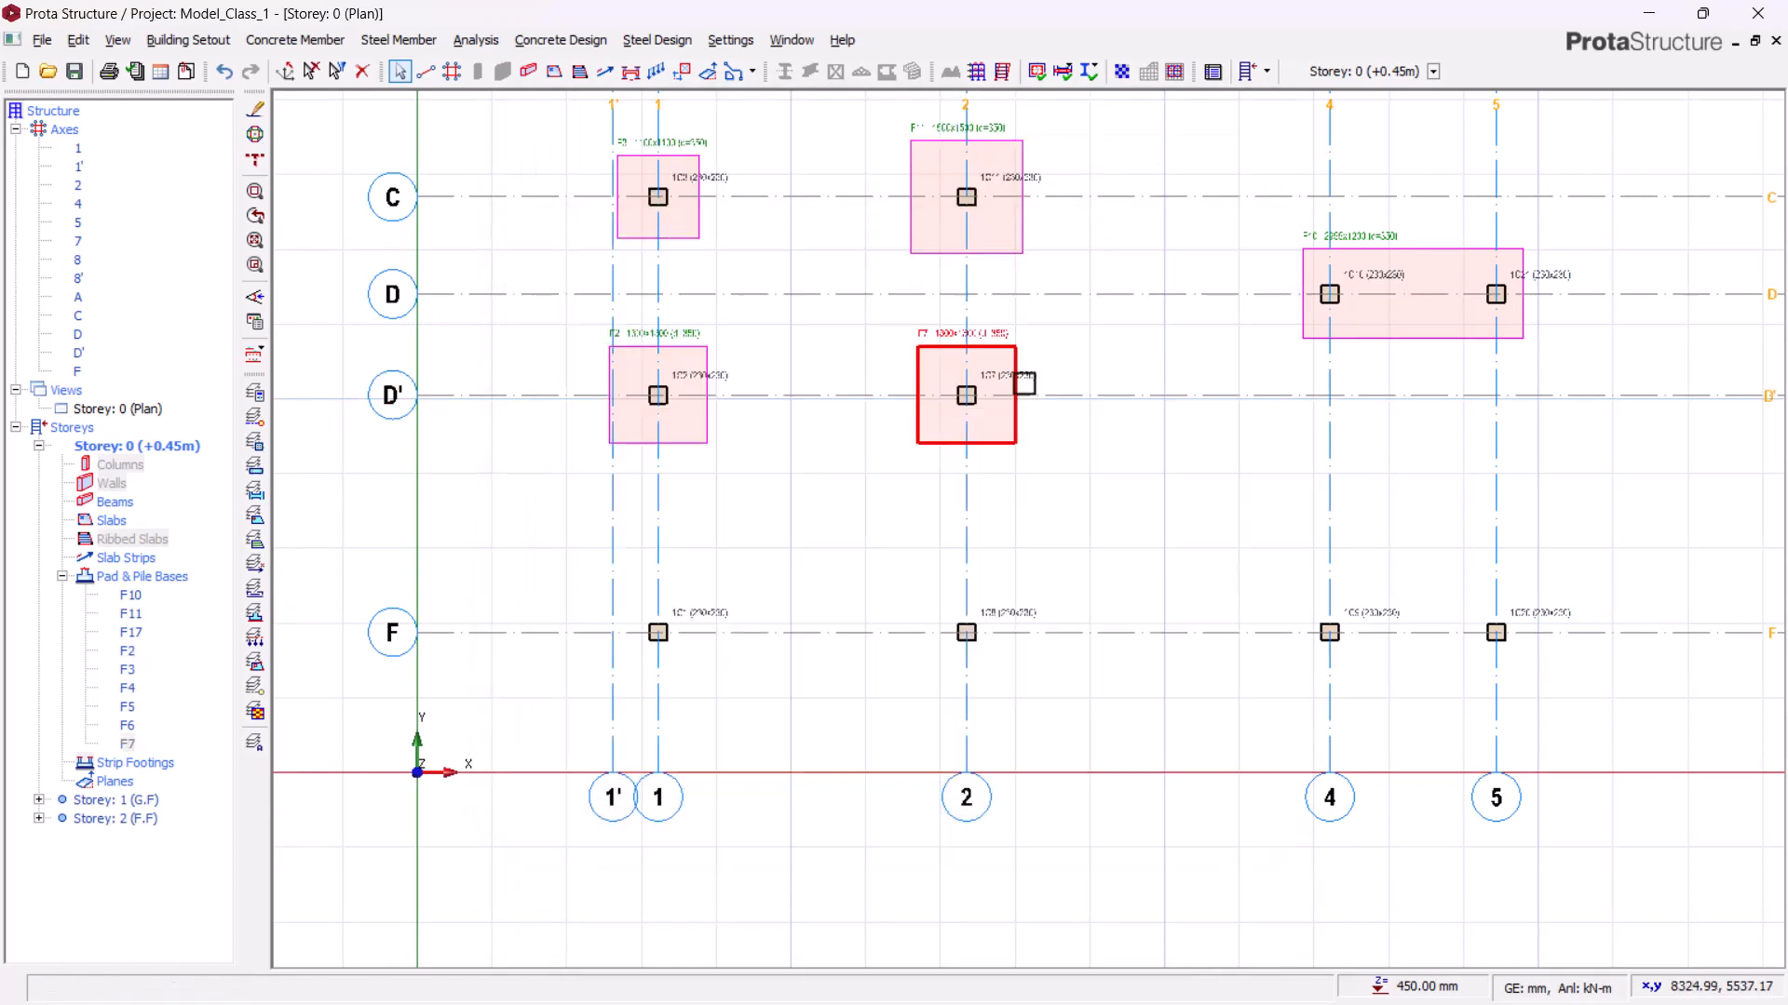
Step: Insert a pad base under column 1C1 and calculate its design
{"action": "scroll", "coordinate": [1029, 390], "scroll_direction": "up", "scroll_amount": 3}
{"action": "scroll", "coordinate": [961, 327], "scroll_direction": "down", "scroll_amount": 4}
{"action": "scroll", "coordinate": [722, 535], "scroll_direction": "up", "scroll_amount": 4}
{"action": "left_click", "coordinate": [596, 535]}
{"action": "right_click", "coordinate": [775, 454]}
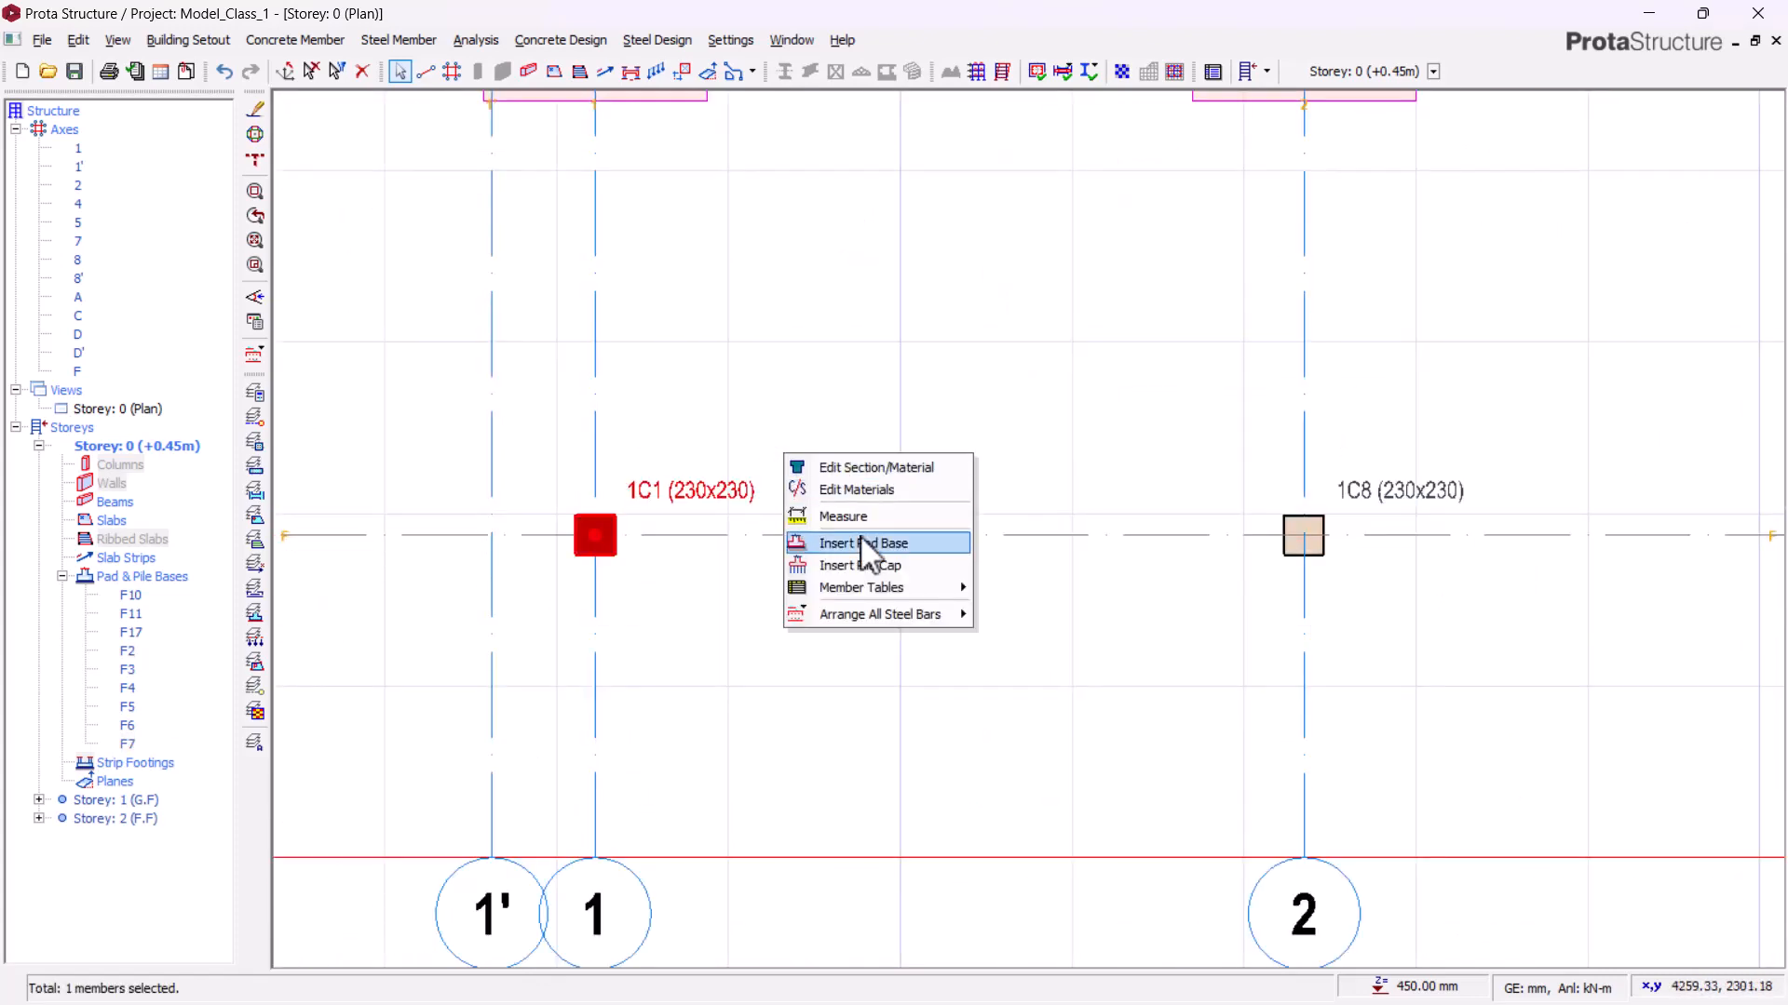
{"action": "left_click", "coordinate": [866, 543]}
{"action": "left_click", "coordinate": [570, 294]}
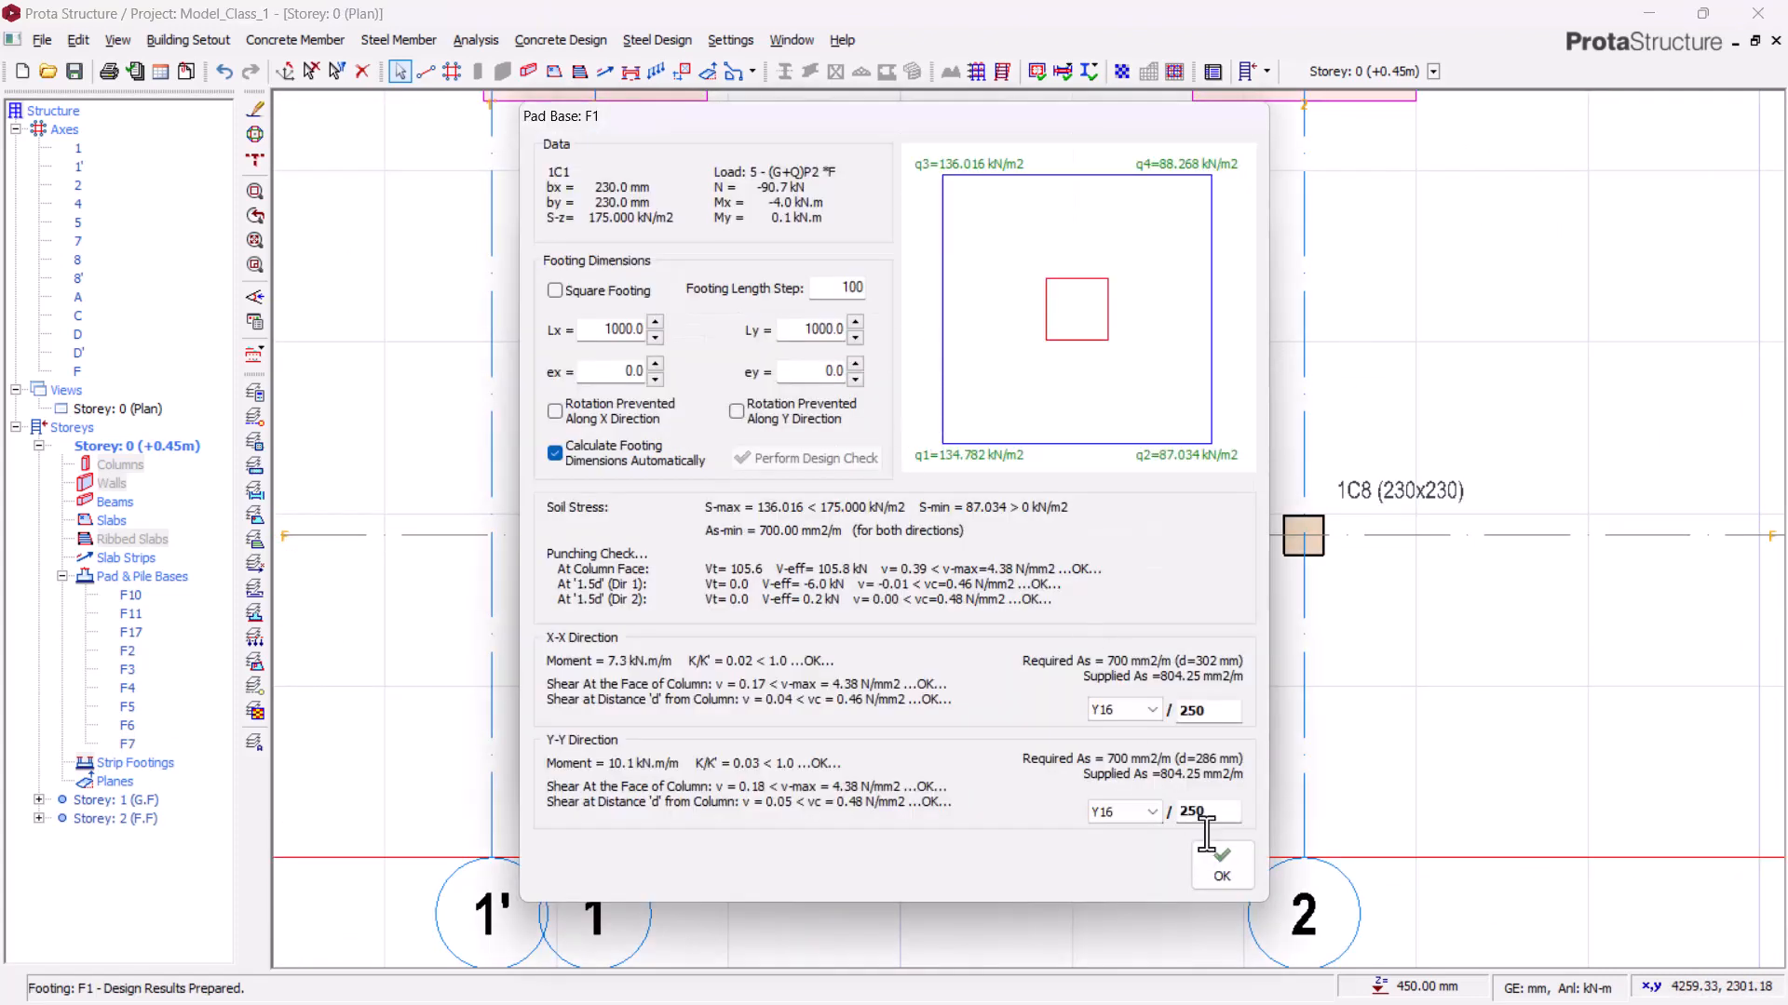
{"action": "left_click", "coordinate": [1221, 864]}
{"action": "left_click", "coordinate": [785, 298]}
Step: Insert a pad base under column 1C8 and calculate its design
{"action": "left_click", "coordinate": [904, 470]}
{"action": "right_click", "coordinate": [1048, 359]}
{"action": "left_click", "coordinate": [1112, 455]}
{"action": "left_click", "coordinate": [570, 296]}
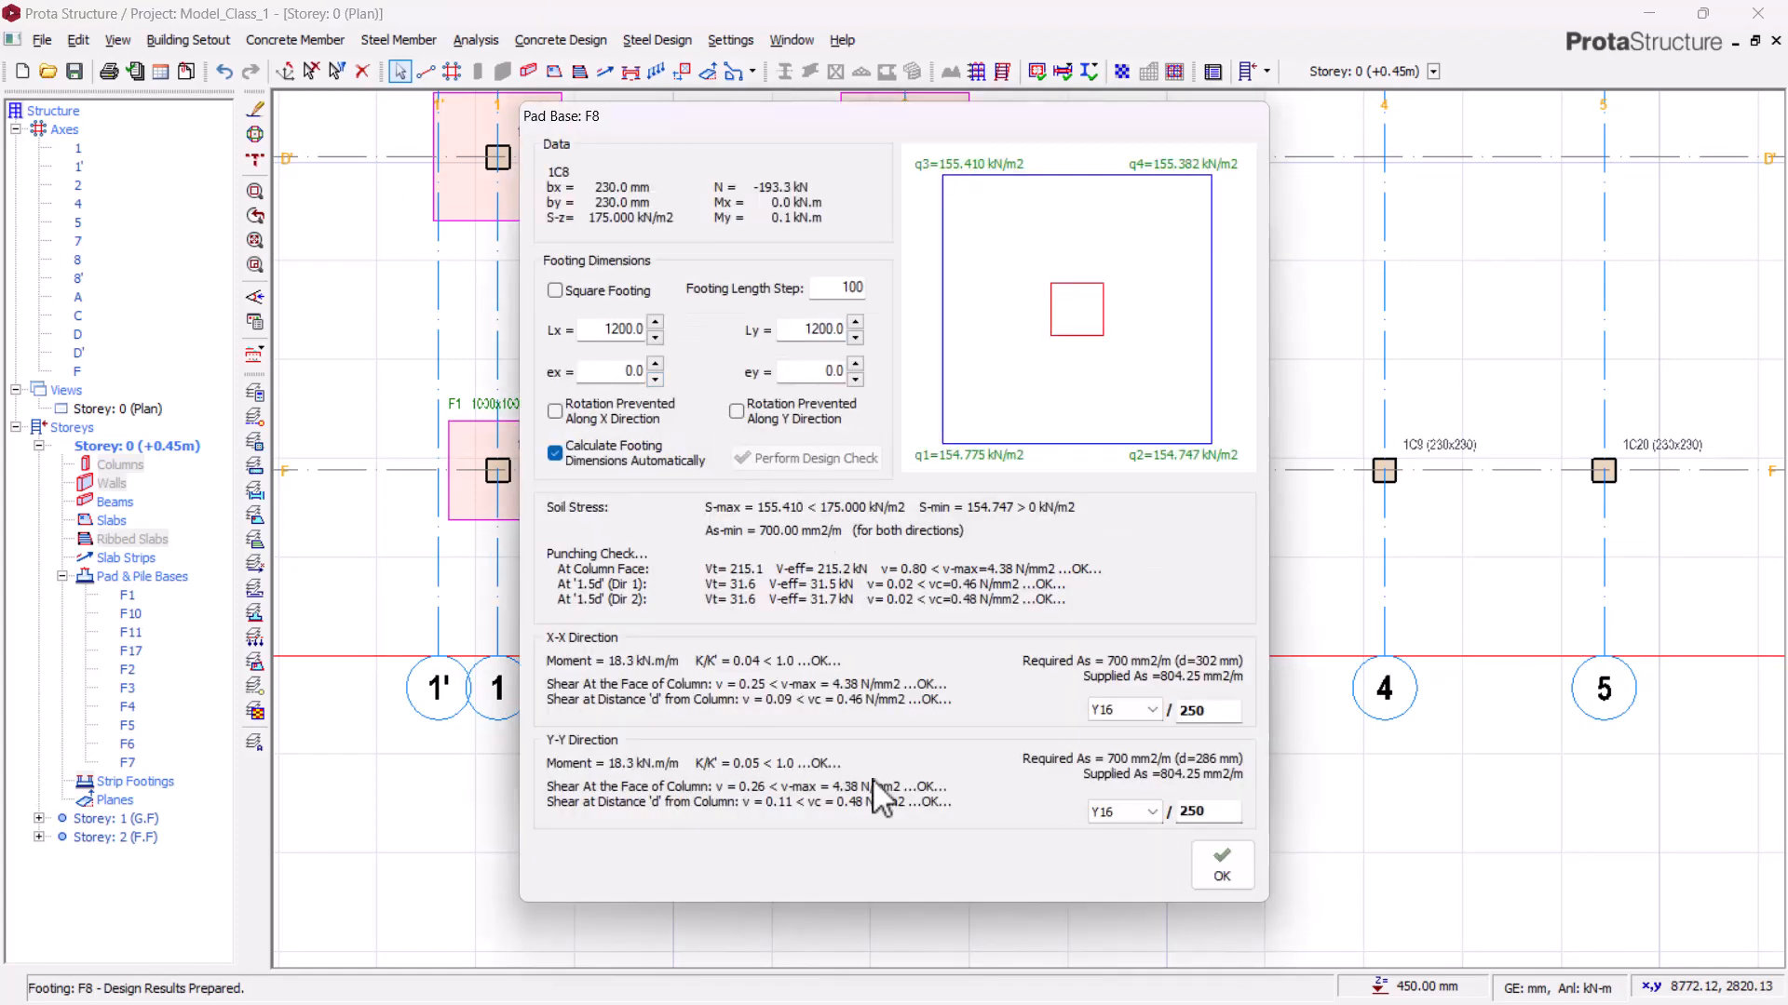
{"action": "left_click", "coordinate": [1211, 858]}
{"action": "left_click", "coordinate": [775, 294]}
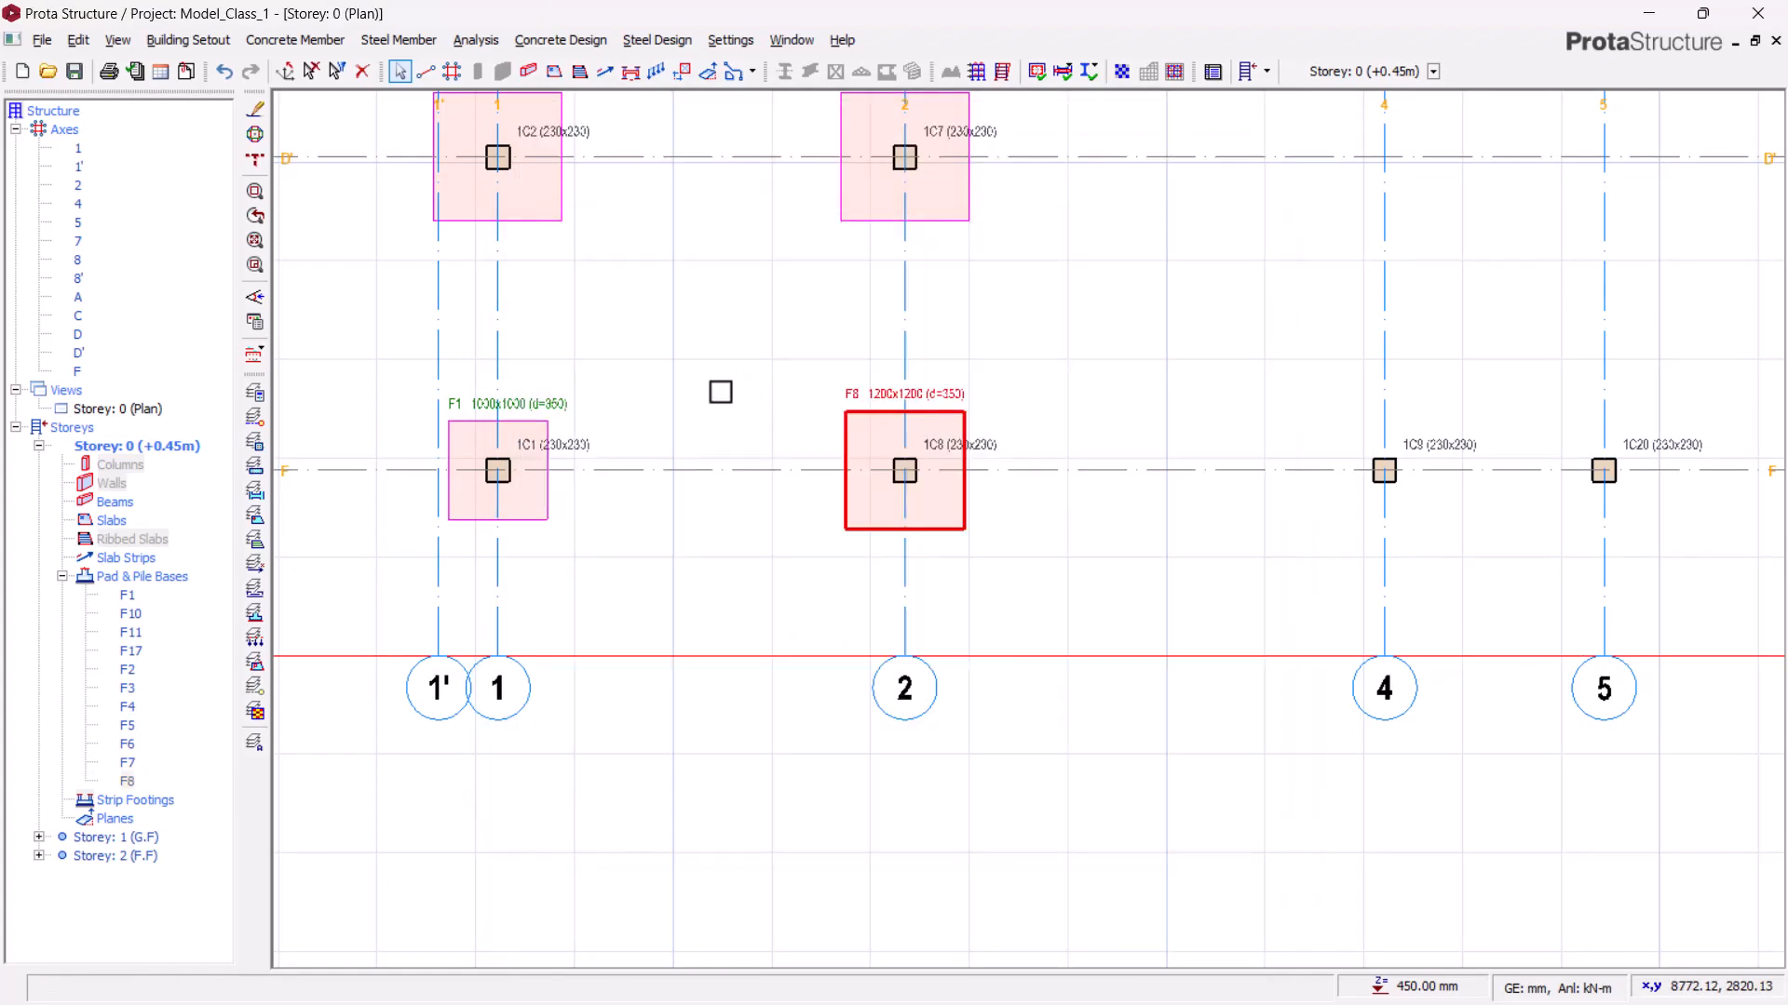
Step: Insert a pad base under column 1C9 and calculate its design
{"action": "scroll", "coordinate": [969, 511], "scroll_direction": "up", "scroll_amount": 2}
{"action": "left_click", "coordinate": [855, 453]}
{"action": "right_click", "coordinate": [931, 382]}
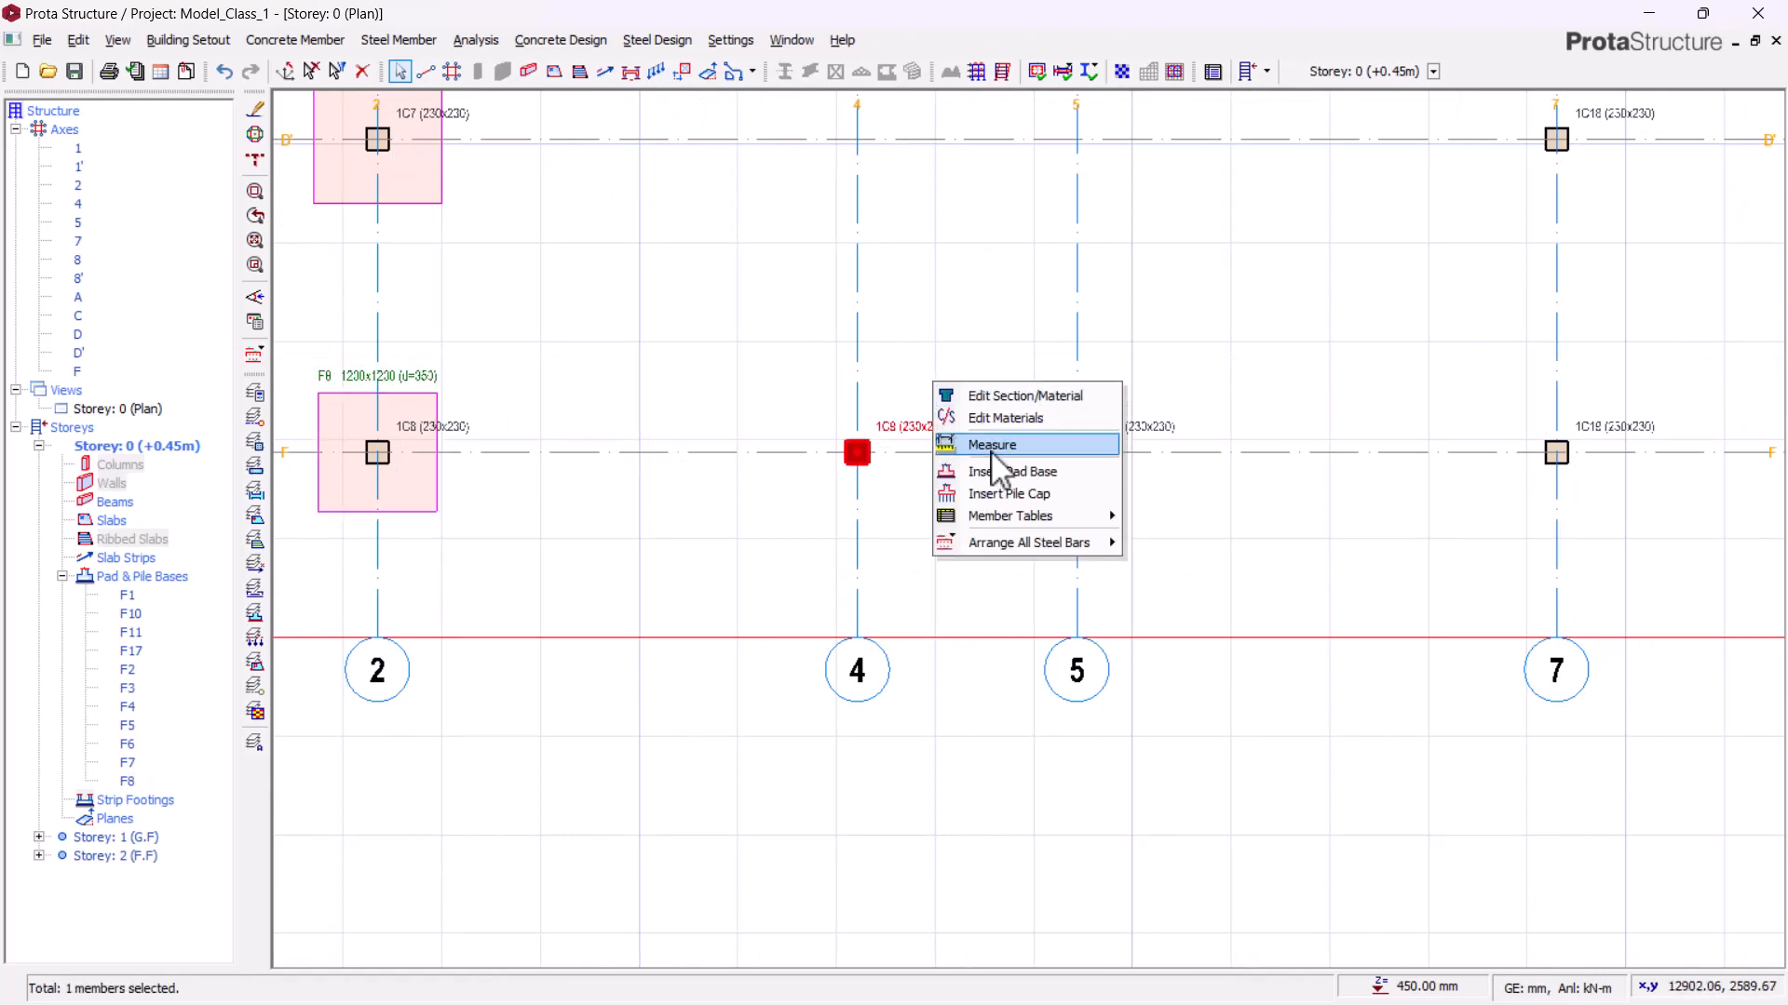
{"action": "left_click", "coordinate": [995, 469]}
{"action": "left_click", "coordinate": [569, 296]}
{"action": "left_click", "coordinate": [1220, 864]}
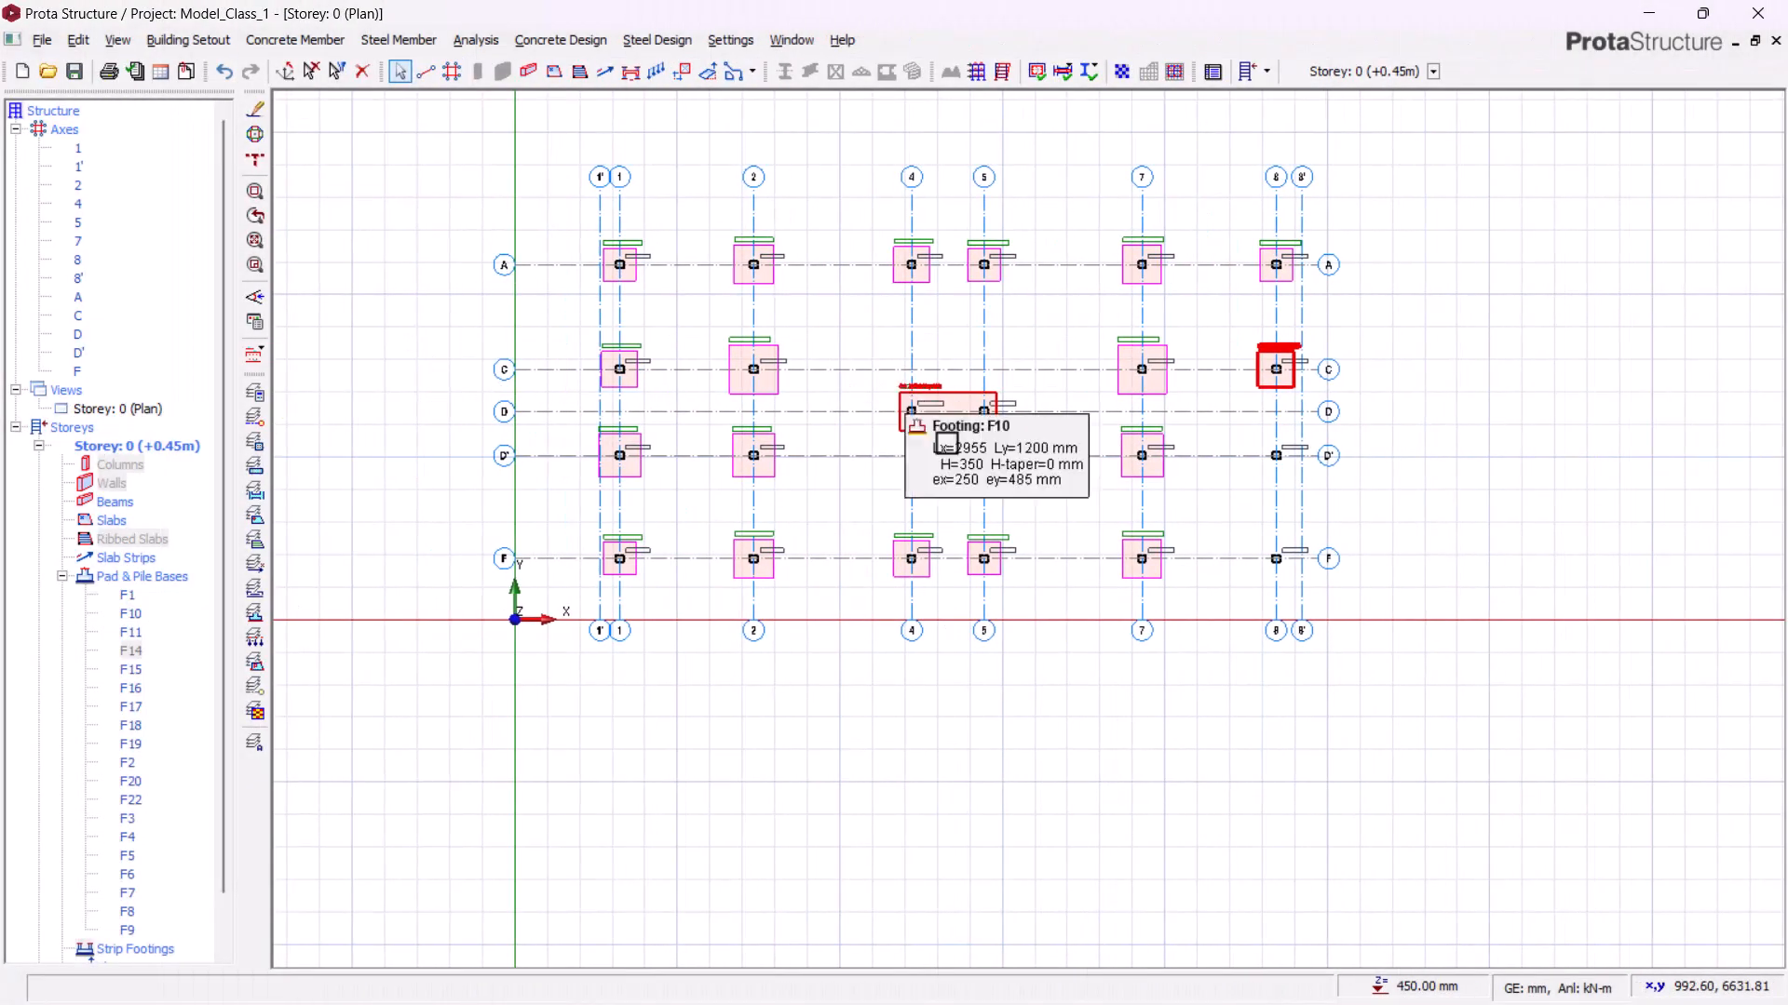
Step: Insert a pad base under column 1C13 and calculate its design
{"action": "scroll", "coordinate": [1213, 569], "scroll_direction": "up", "scroll_amount": 3}
{"action": "middle_click_drag", "start_coordinate": [1304, 451], "coordinate": [960, 513]}
{"action": "scroll", "coordinate": [1091, 288], "scroll_direction": "up", "scroll_amount": 3}
{"action": "left_click", "coordinate": [1108, 244]}
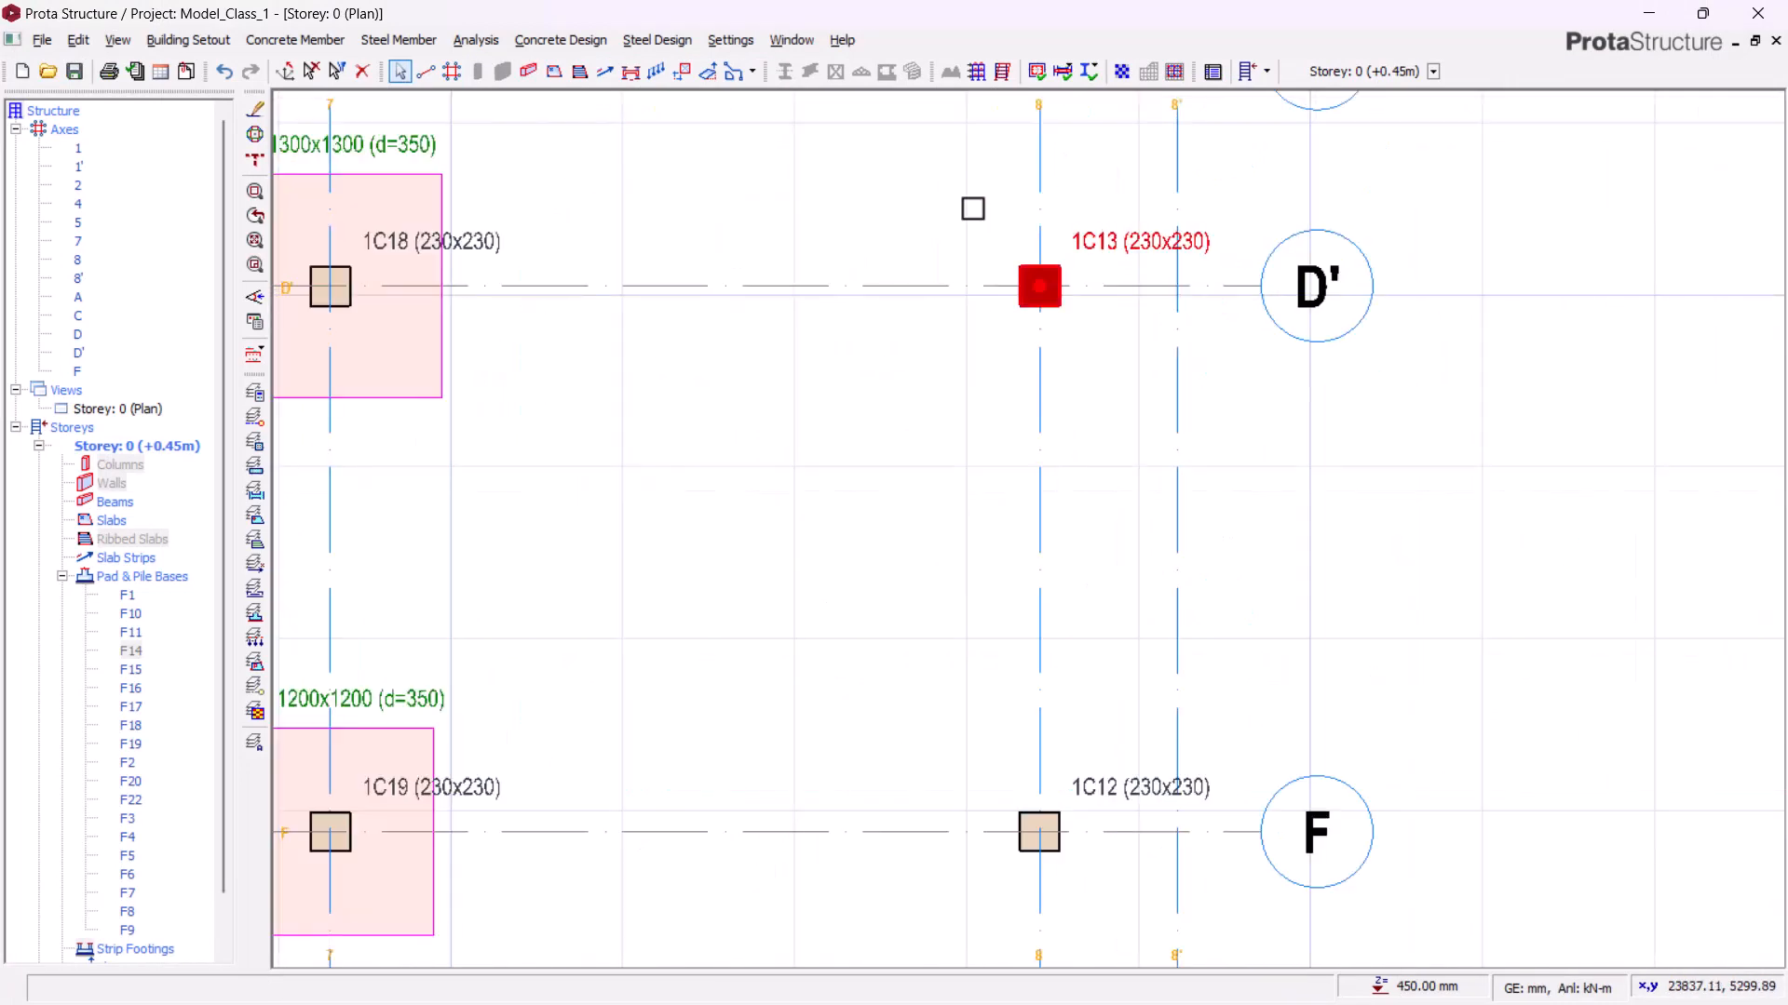
{"action": "right_click", "coordinate": [969, 206]}
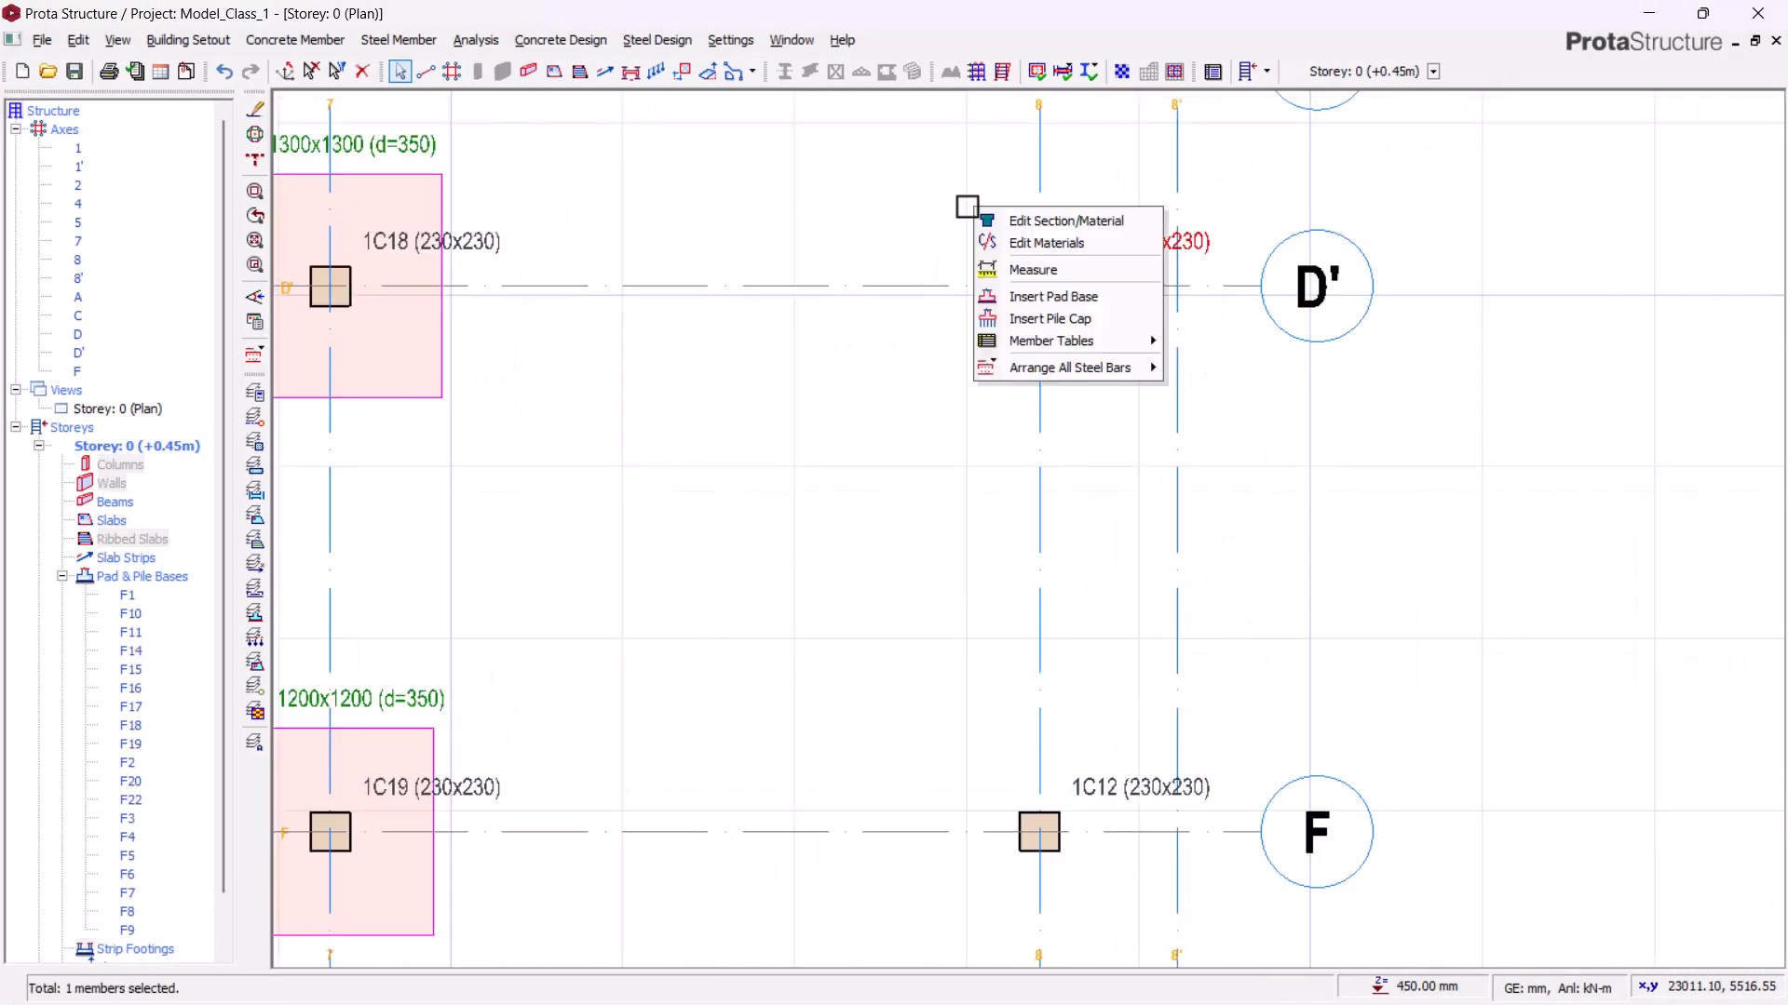
{"action": "left_click", "coordinate": [1033, 294]}
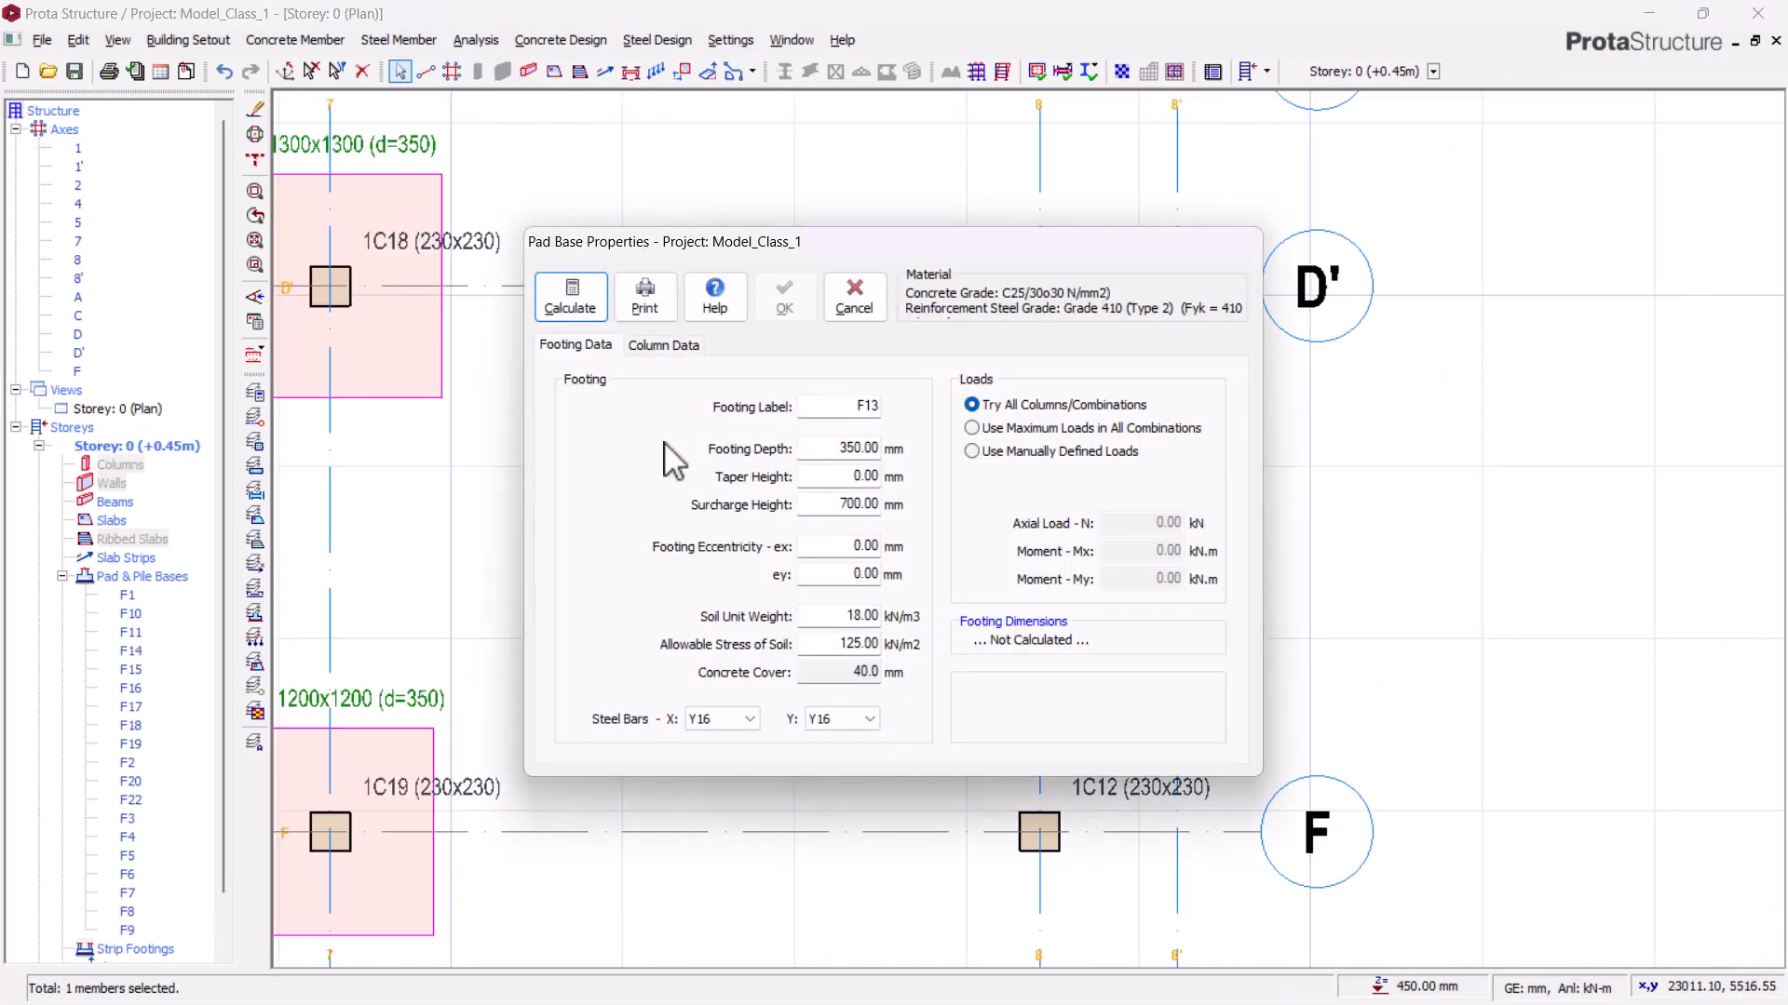
{"action": "left_click", "coordinate": [570, 298]}
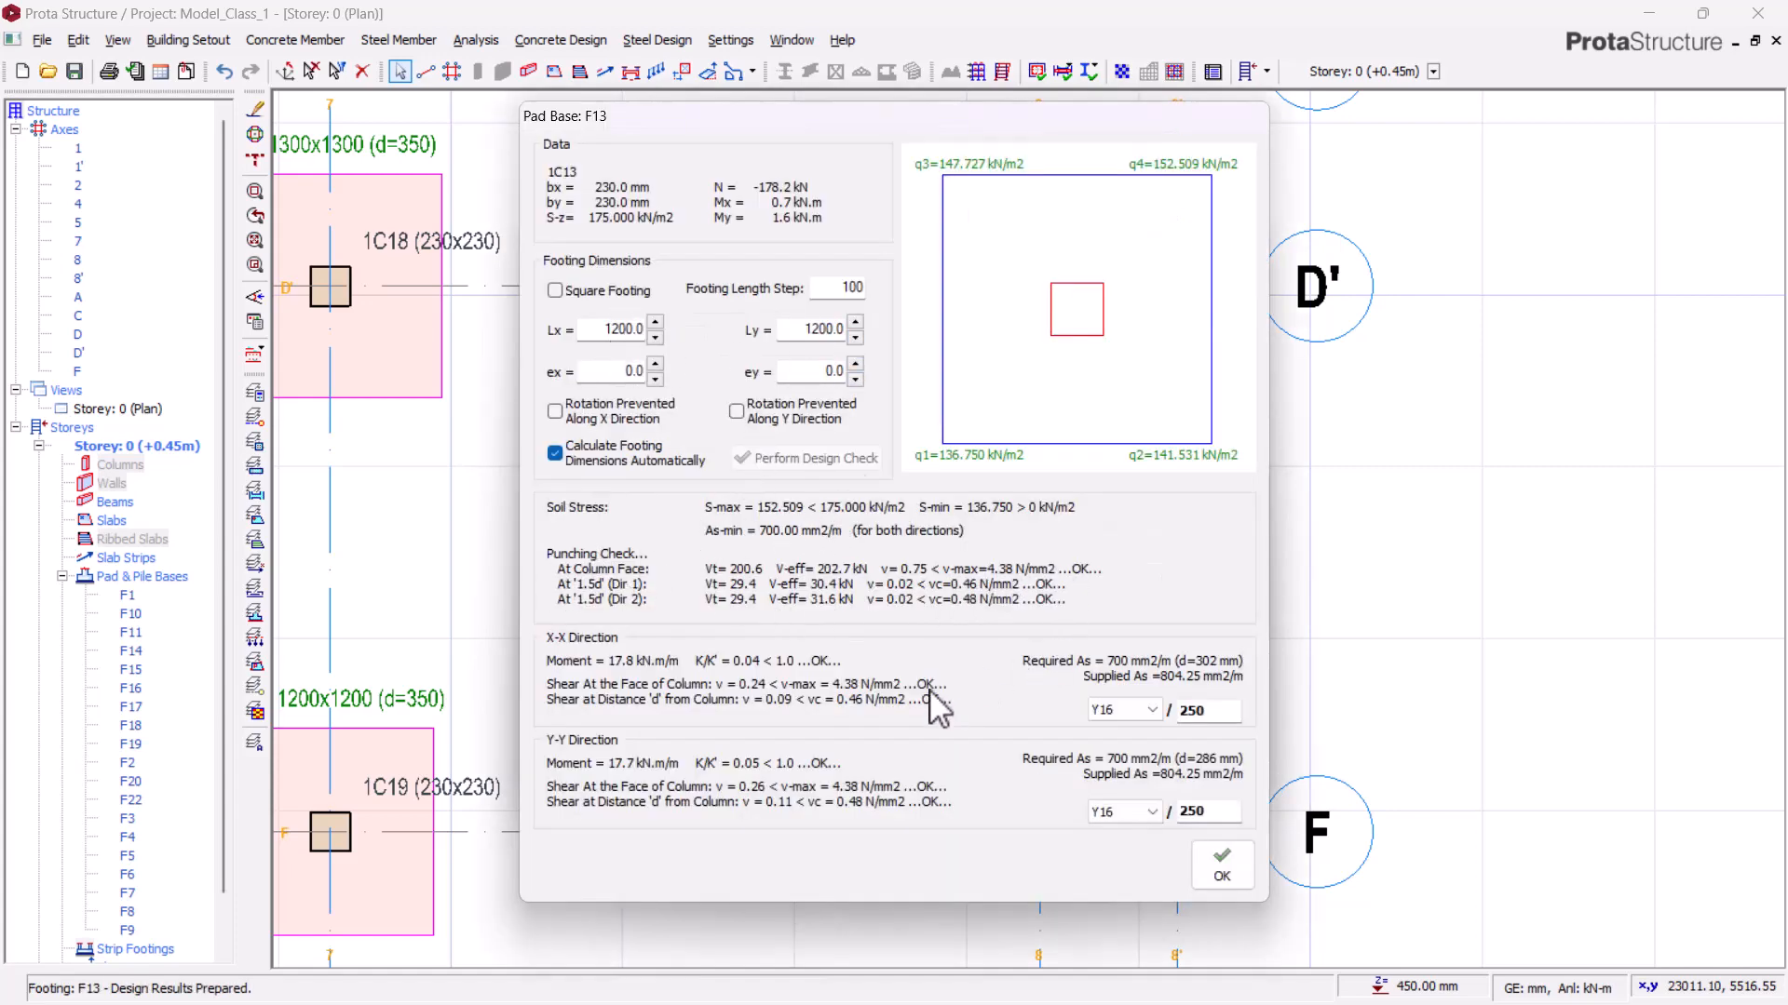
{"action": "left_click", "coordinate": [1222, 866]}
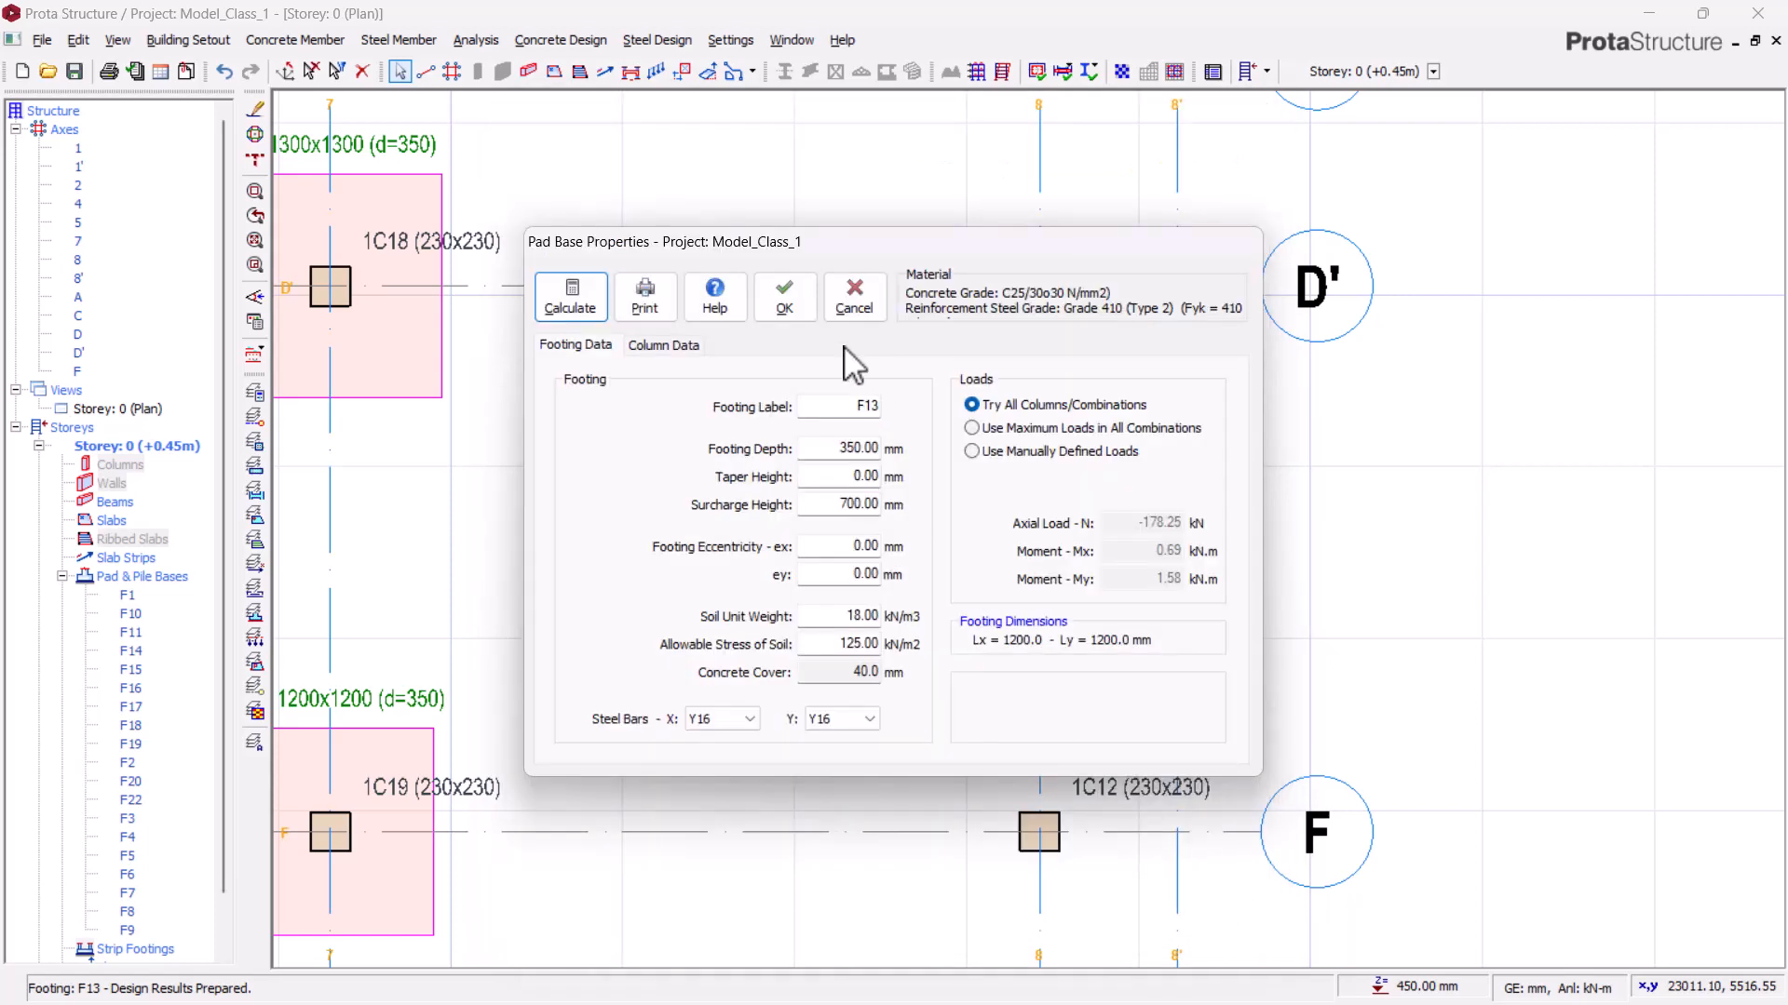
{"action": "left_click", "coordinate": [784, 296]}
Step: Insert a pad base under column 1C12 and calculate its design
{"action": "scroll", "coordinate": [977, 334], "scroll_direction": "down", "scroll_amount": 3}
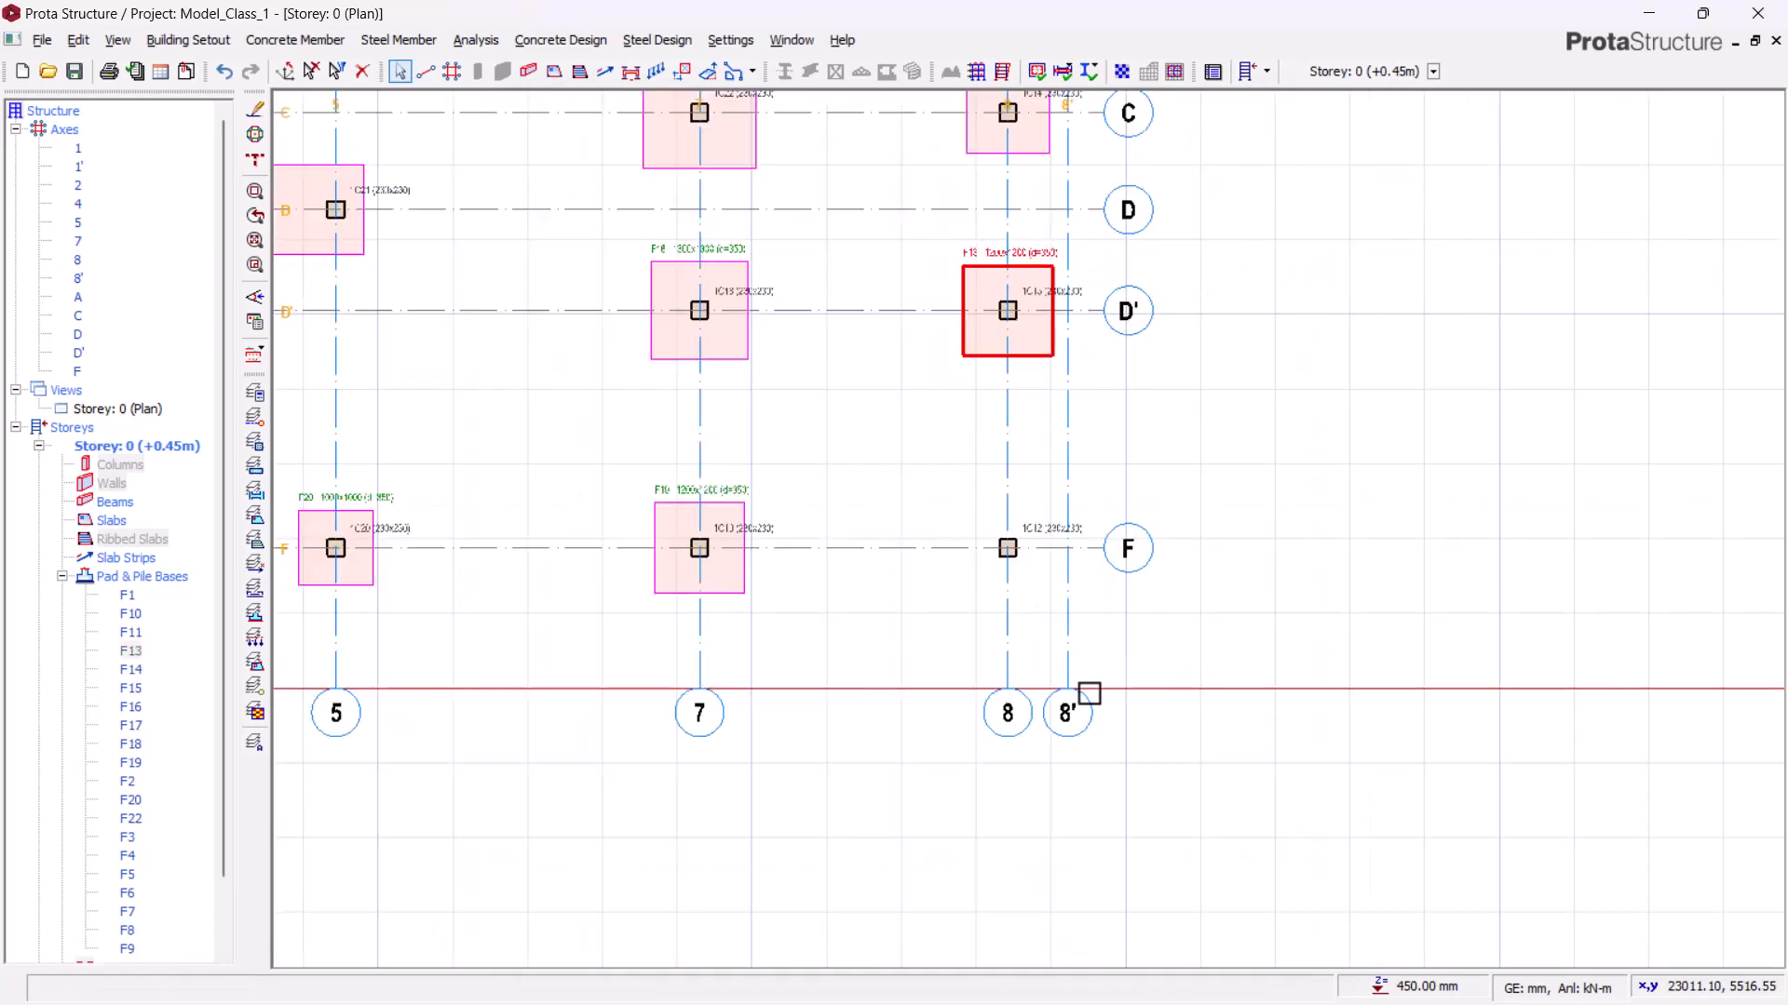
{"action": "scroll", "coordinate": [1087, 692], "scroll_direction": "up", "scroll_amount": 2}
{"action": "left_click", "coordinate": [1014, 426]}
{"action": "right_click", "coordinate": [719, 279]}
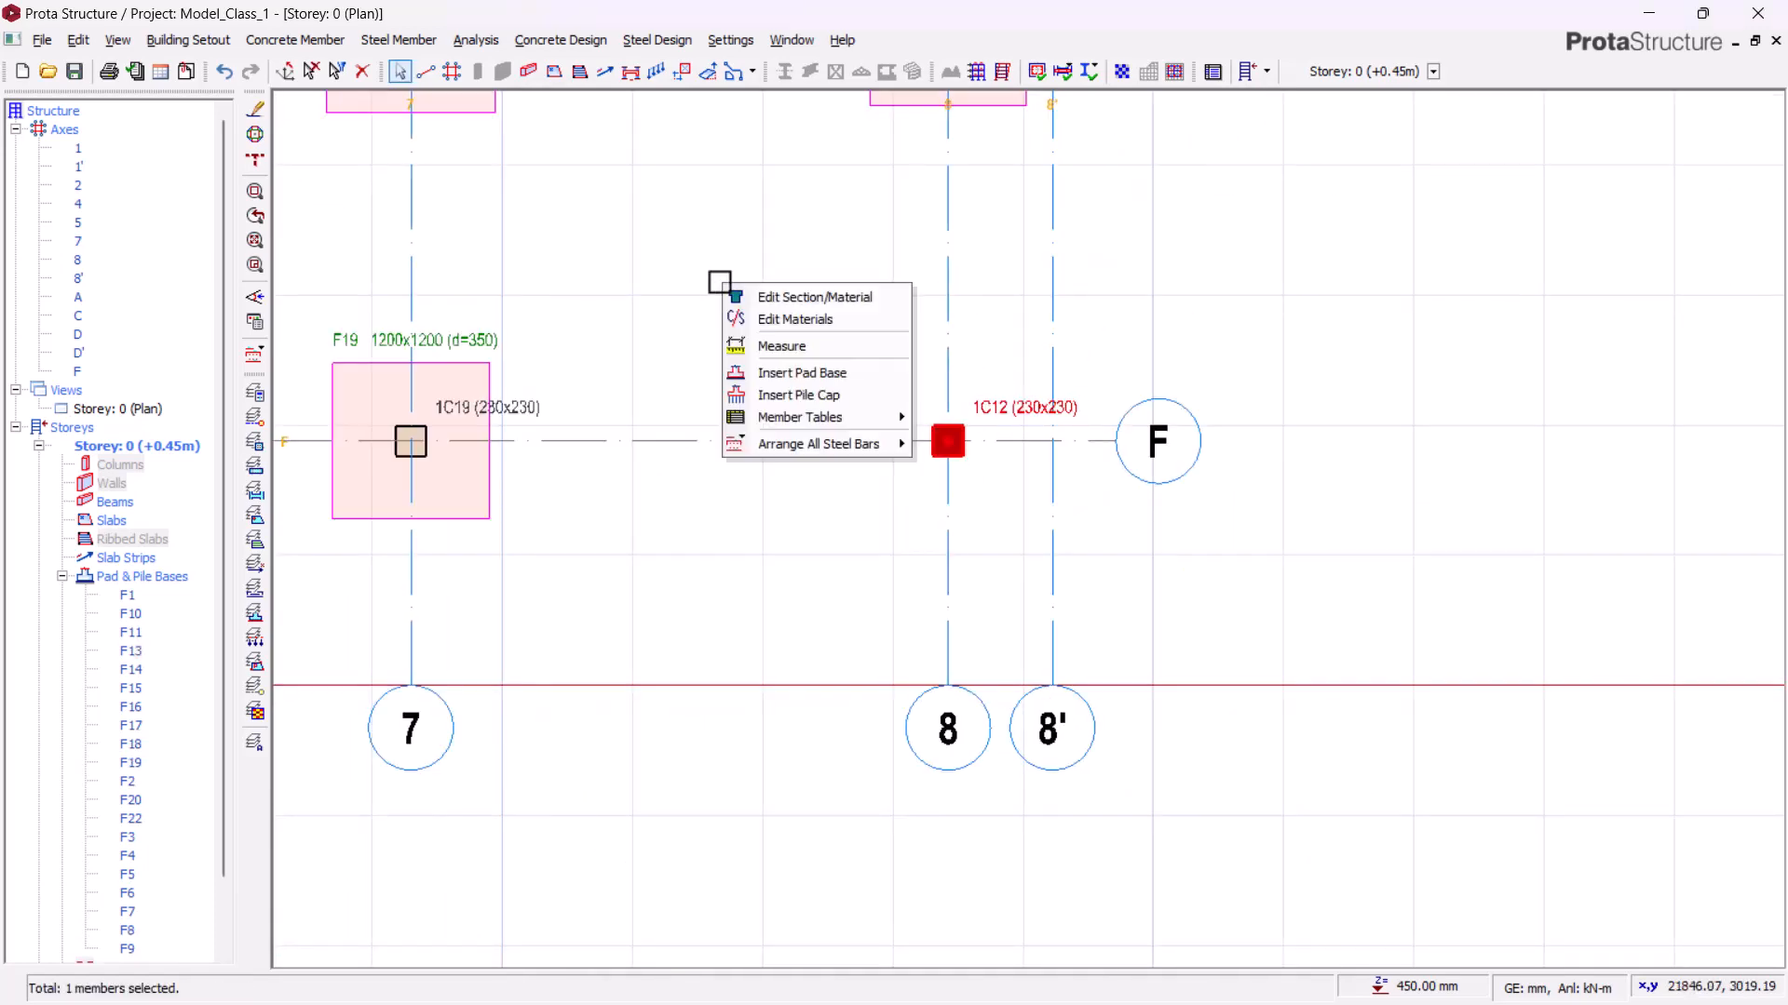
{"action": "left_click", "coordinate": [798, 371]}
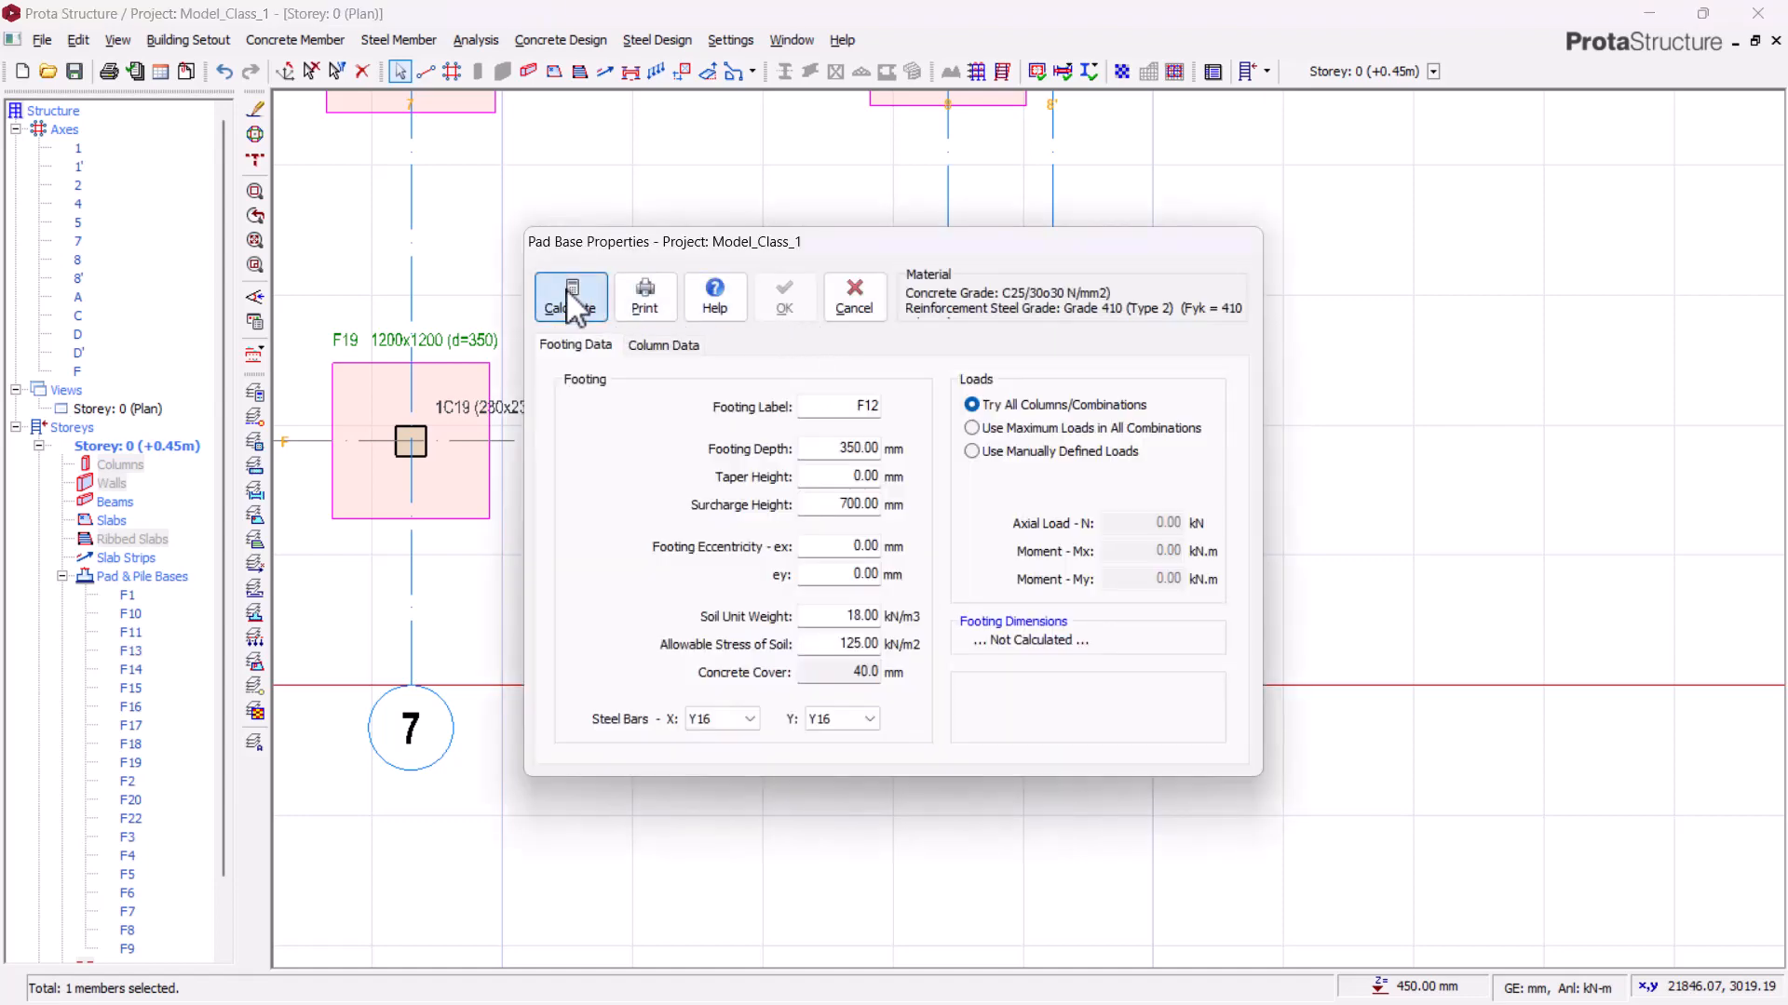
{"action": "left_click", "coordinate": [568, 294]}
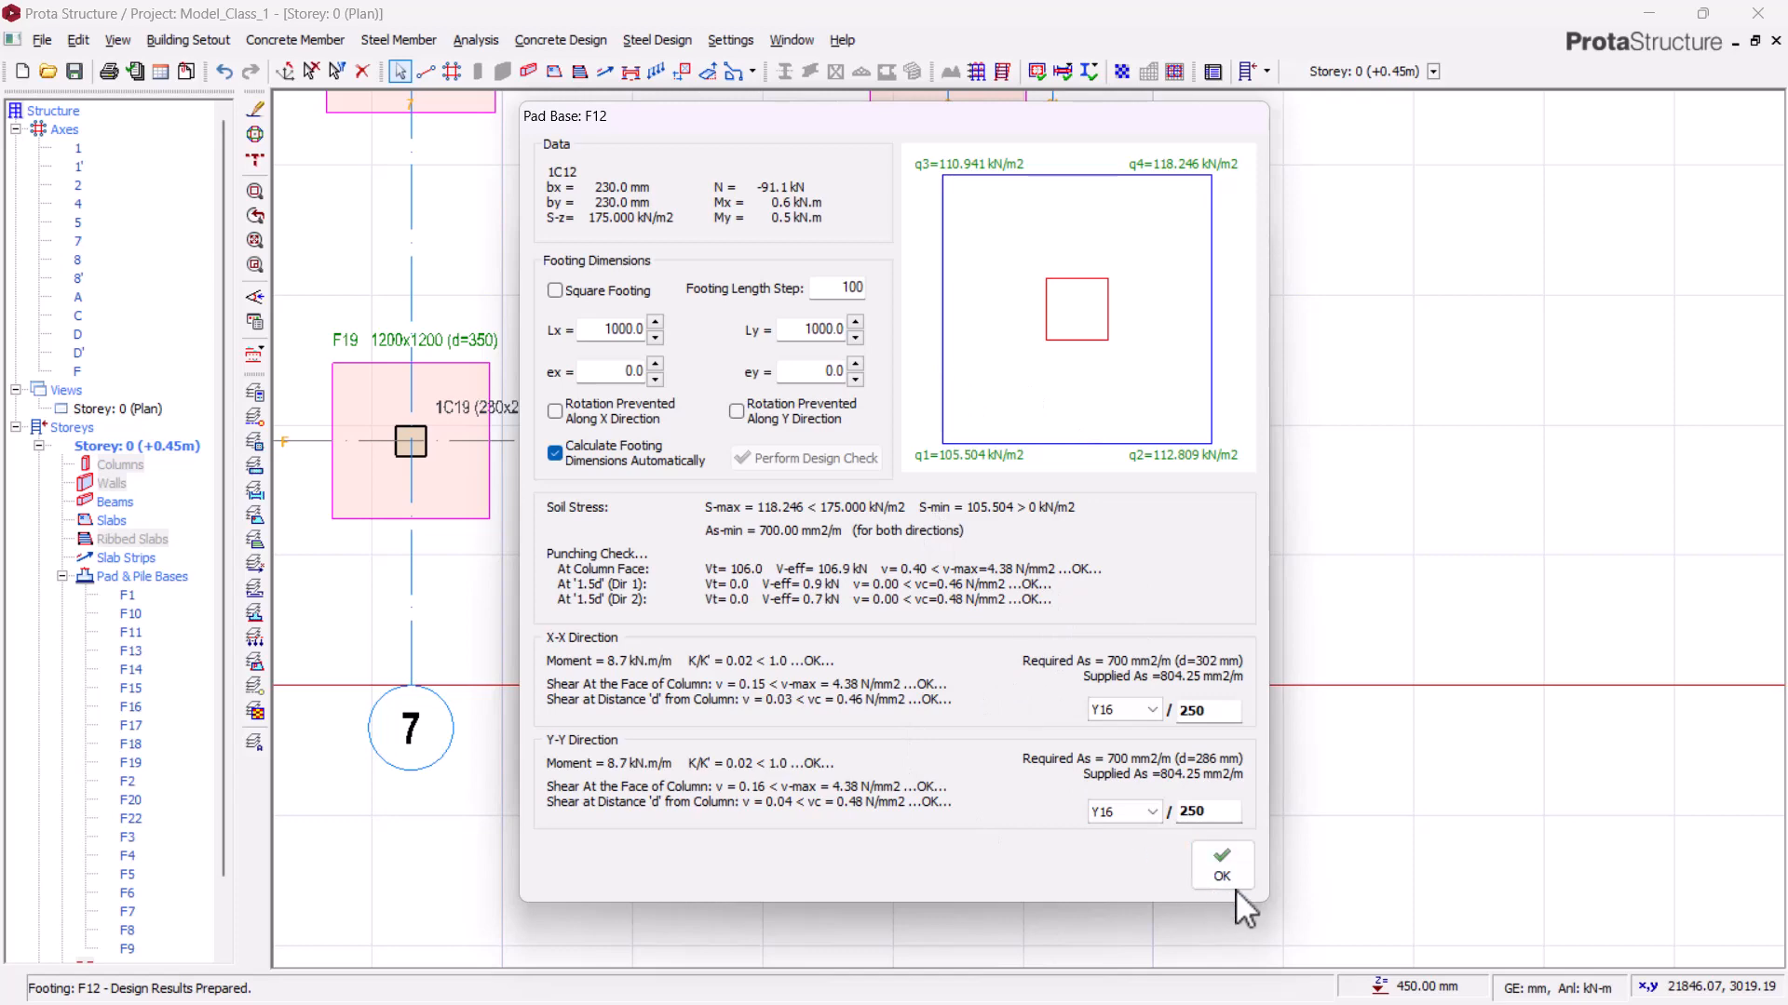
{"action": "left_click", "coordinate": [1221, 866]}
{"action": "left_click", "coordinate": [784, 296]}
Step: Inspect the foundation layout in the 3D view, then return to the storey plan
{"action": "scroll", "coordinate": [1328, 415], "scroll_direction": "down", "scroll_amount": 2}
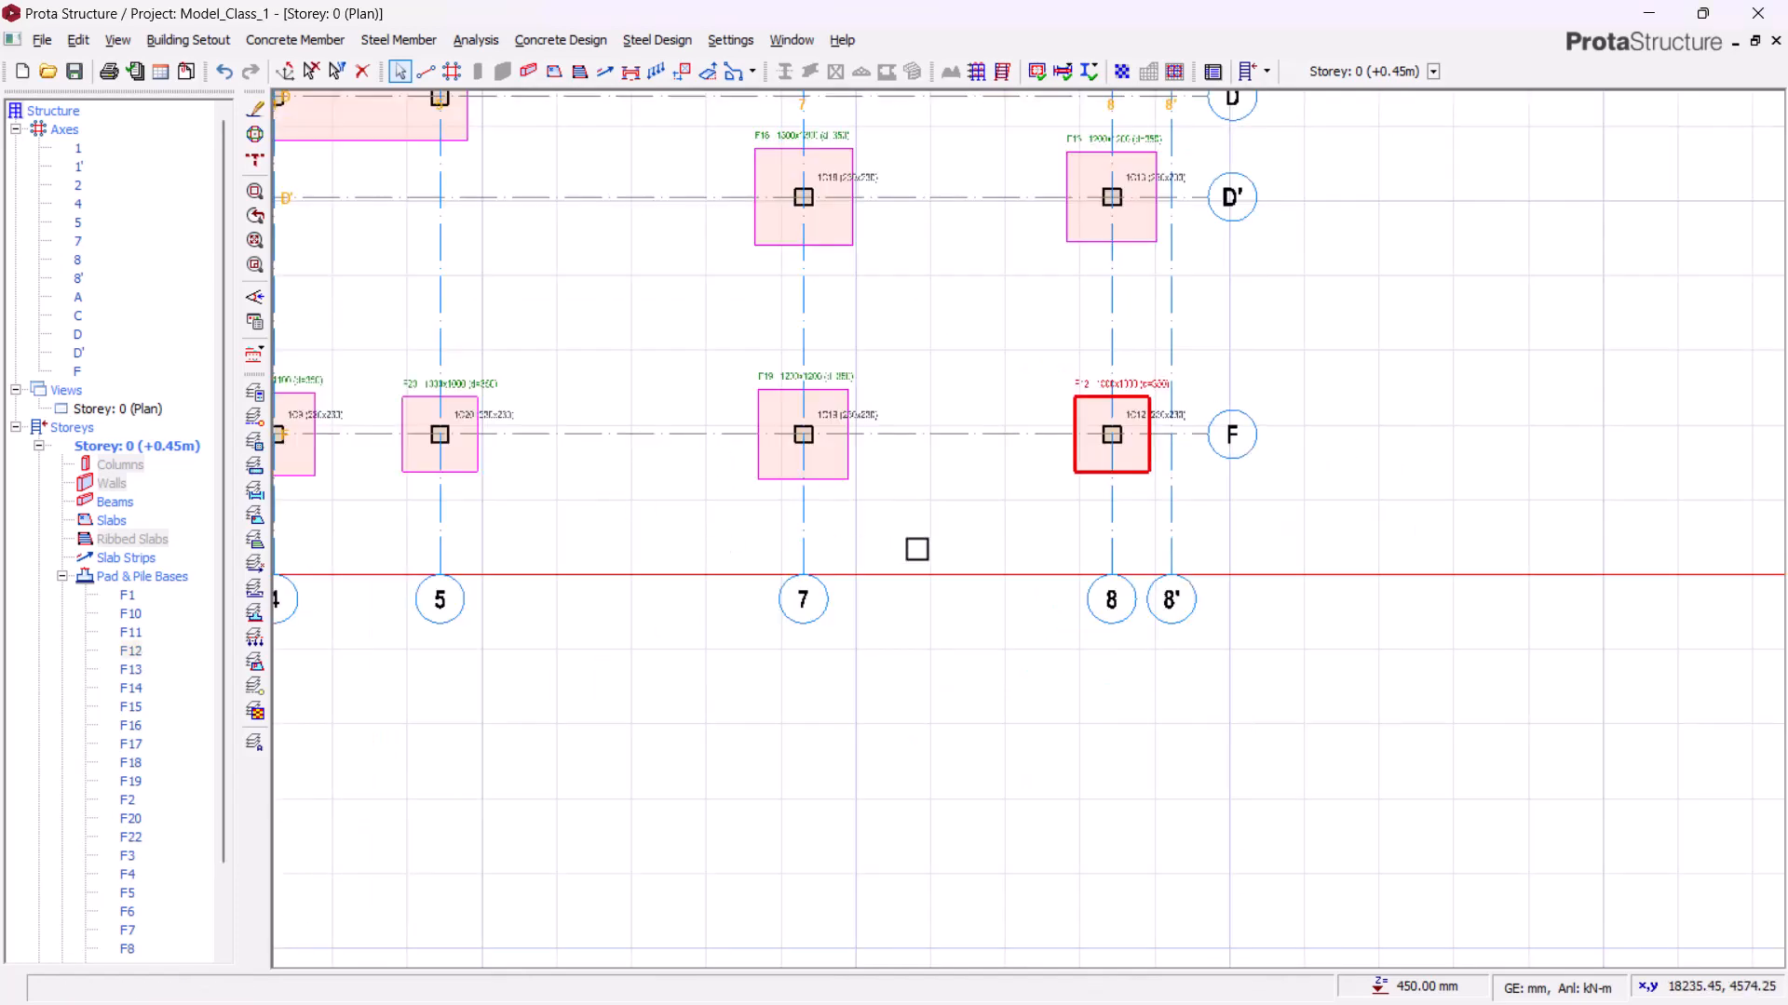
{"action": "middle_click_drag", "start_coordinate": [851, 521], "coordinate": [1127, 592]}
{"action": "scroll", "coordinate": [1142, 566], "scroll_direction": "down", "scroll_amount": 3}
{"action": "middle_click_drag", "start_coordinate": [700, 506], "coordinate": [973, 558]}
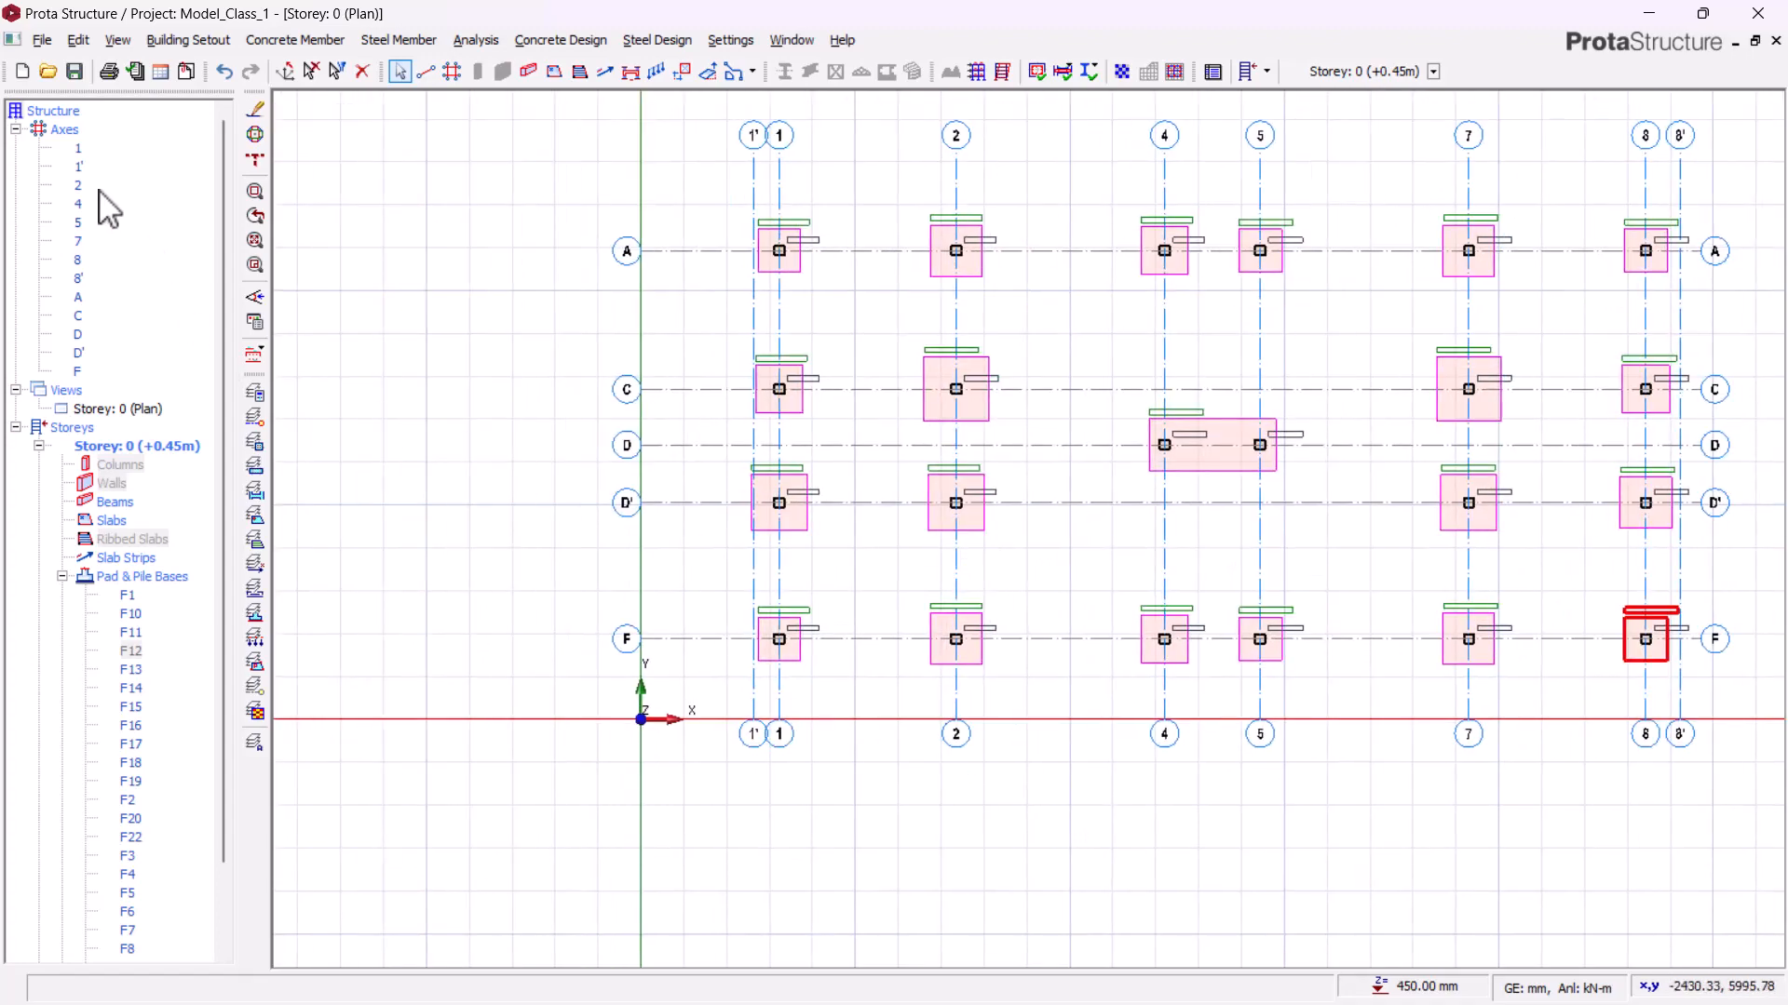
{"action": "left_click", "coordinate": [133, 410]}
{"action": "right_click", "coordinate": [138, 413]}
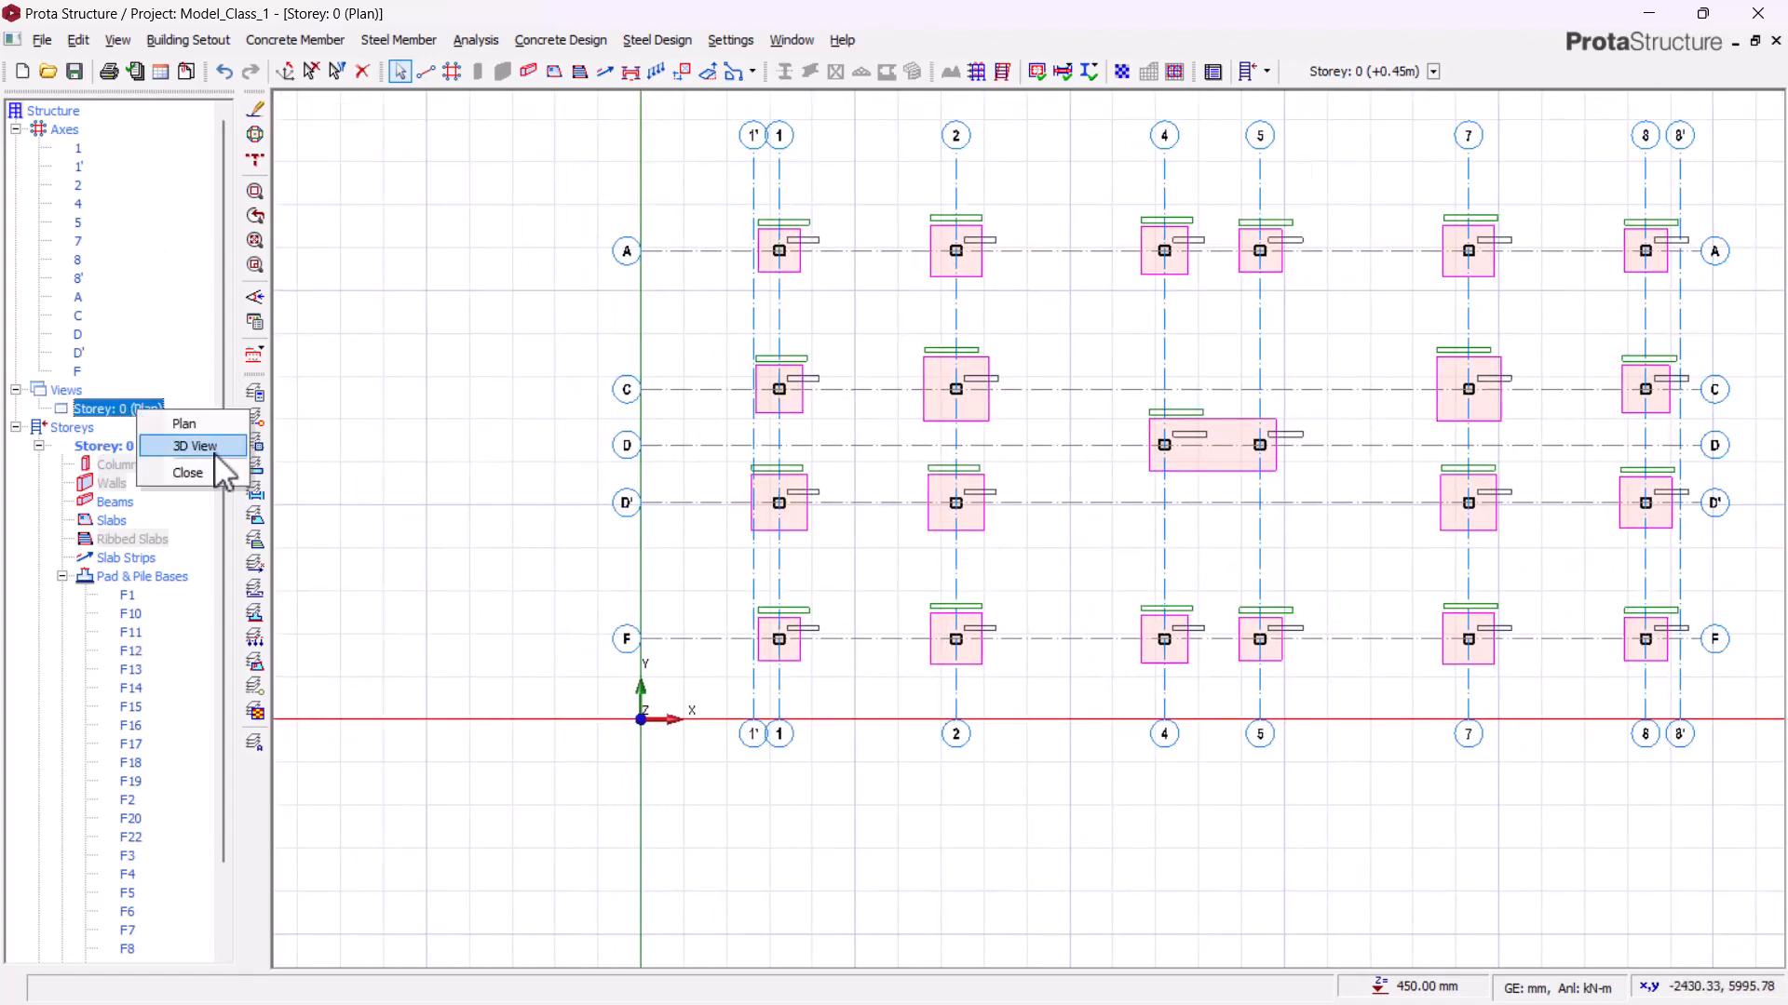
{"action": "left_click", "coordinate": [212, 453]}
{"action": "scroll", "coordinate": [1213, 519], "scroll_direction": "down", "scroll_amount": 2}
{"action": "mouse_move", "coordinate": [790, 701]}
{"action": "middle_mouse_down", "text": "shift"}
{"action": "mouse_move", "coordinate": [859, 704]}
{"action": "mouse_move", "coordinate": [937, 658]}
{"action": "mouse_move", "coordinate": [1046, 758]}
{"action": "mouse_move", "coordinate": [1129, 651]}
{"action": "mouse_move", "coordinate": [1229, 652]}
{"action": "mouse_move", "coordinate": [1165, 683]}
{"action": "mouse_move", "coordinate": [977, 670]}
{"action": "mouse_move", "coordinate": [842, 789]}
{"action": "mouse_move", "coordinate": [845, 699]}
{"action": "mouse_move", "coordinate": [958, 717]}
{"action": "mouse_move", "coordinate": [1117, 694]}
{"action": "mouse_move", "coordinate": [818, 730]}
{"action": "mouse_move", "coordinate": [735, 838]}
{"action": "mouse_move", "coordinate": [738, 710]}
{"action": "mouse_move", "coordinate": [777, 686]}
{"action": "middle_mouse_up", "text": "shift"}
{"action": "scroll", "coordinate": [1024, 730], "scroll_direction": "up", "scroll_amount": 2}
{"action": "scroll", "coordinate": [798, 678], "scroll_direction": "down", "scroll_amount": 2}
{"action": "left_click", "coordinate": [149, 414]}
{"action": "right_click", "coordinate": [149, 412]}
{"action": "left_click", "coordinate": [248, 434]}
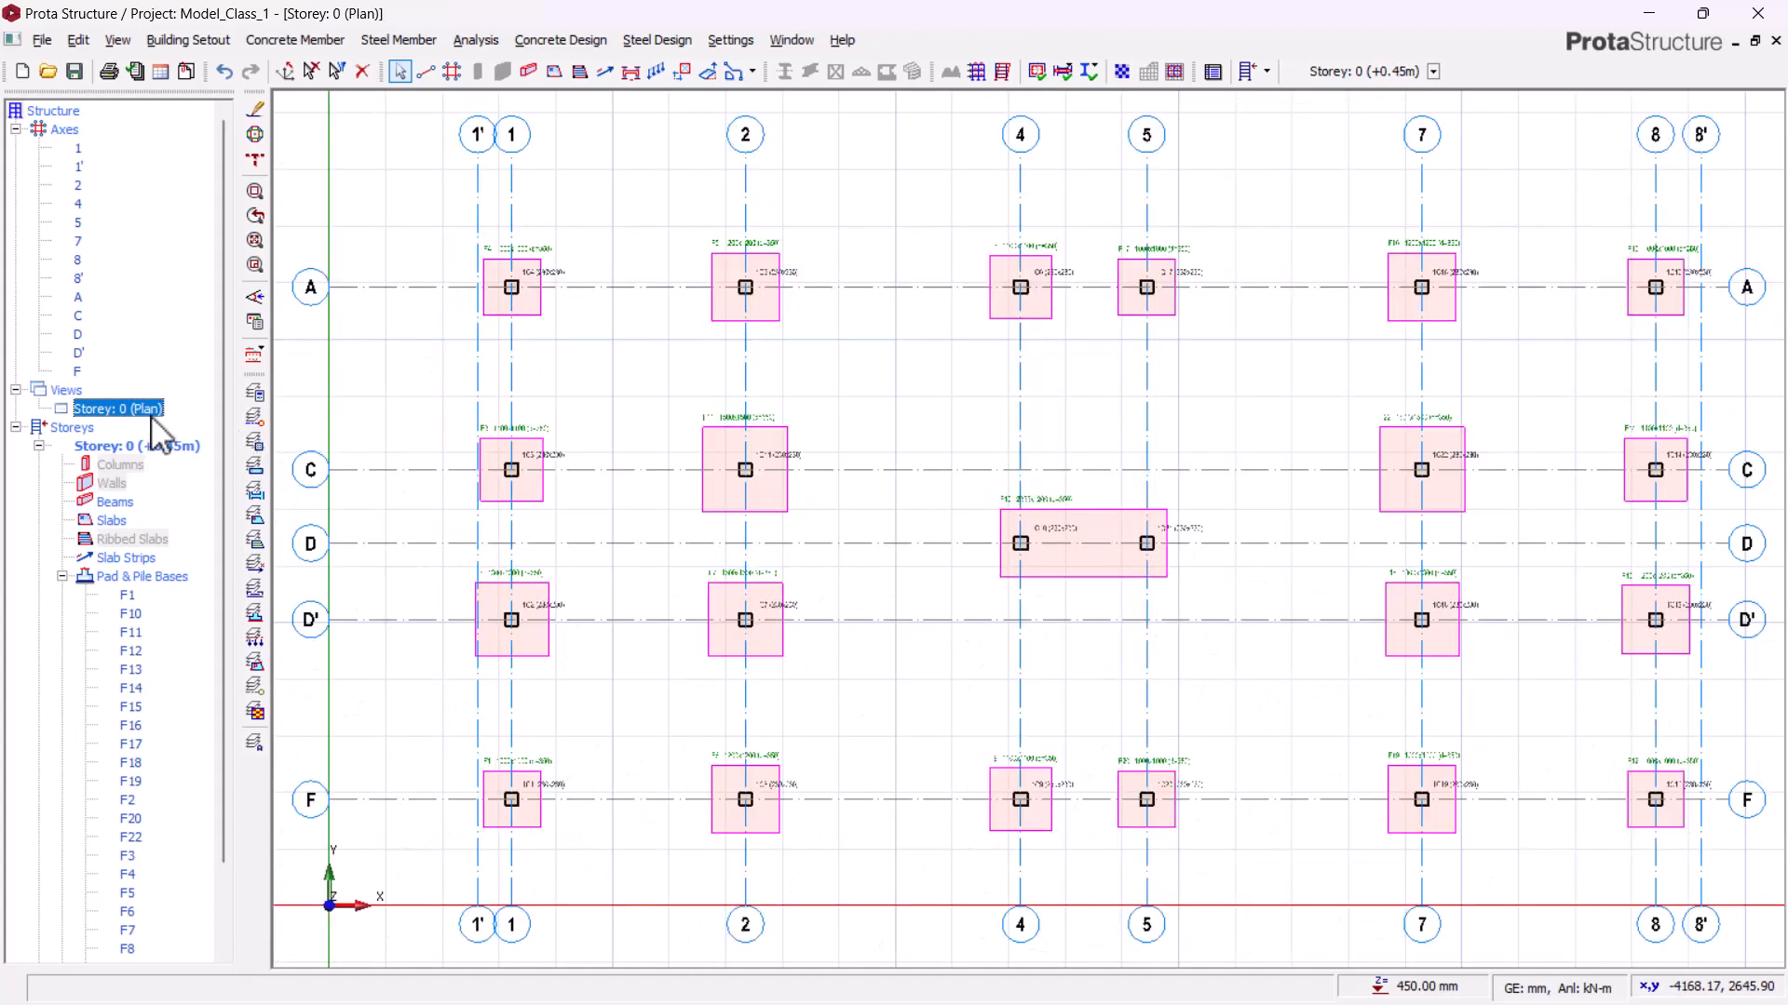
Step: Review the footing sizes and labels across the storey plan
{"action": "scroll", "coordinate": [931, 480], "scroll_direction": "down", "scroll_amount": 2}
{"action": "scroll", "coordinate": [1175, 581], "scroll_direction": "up", "scroll_amount": 3}
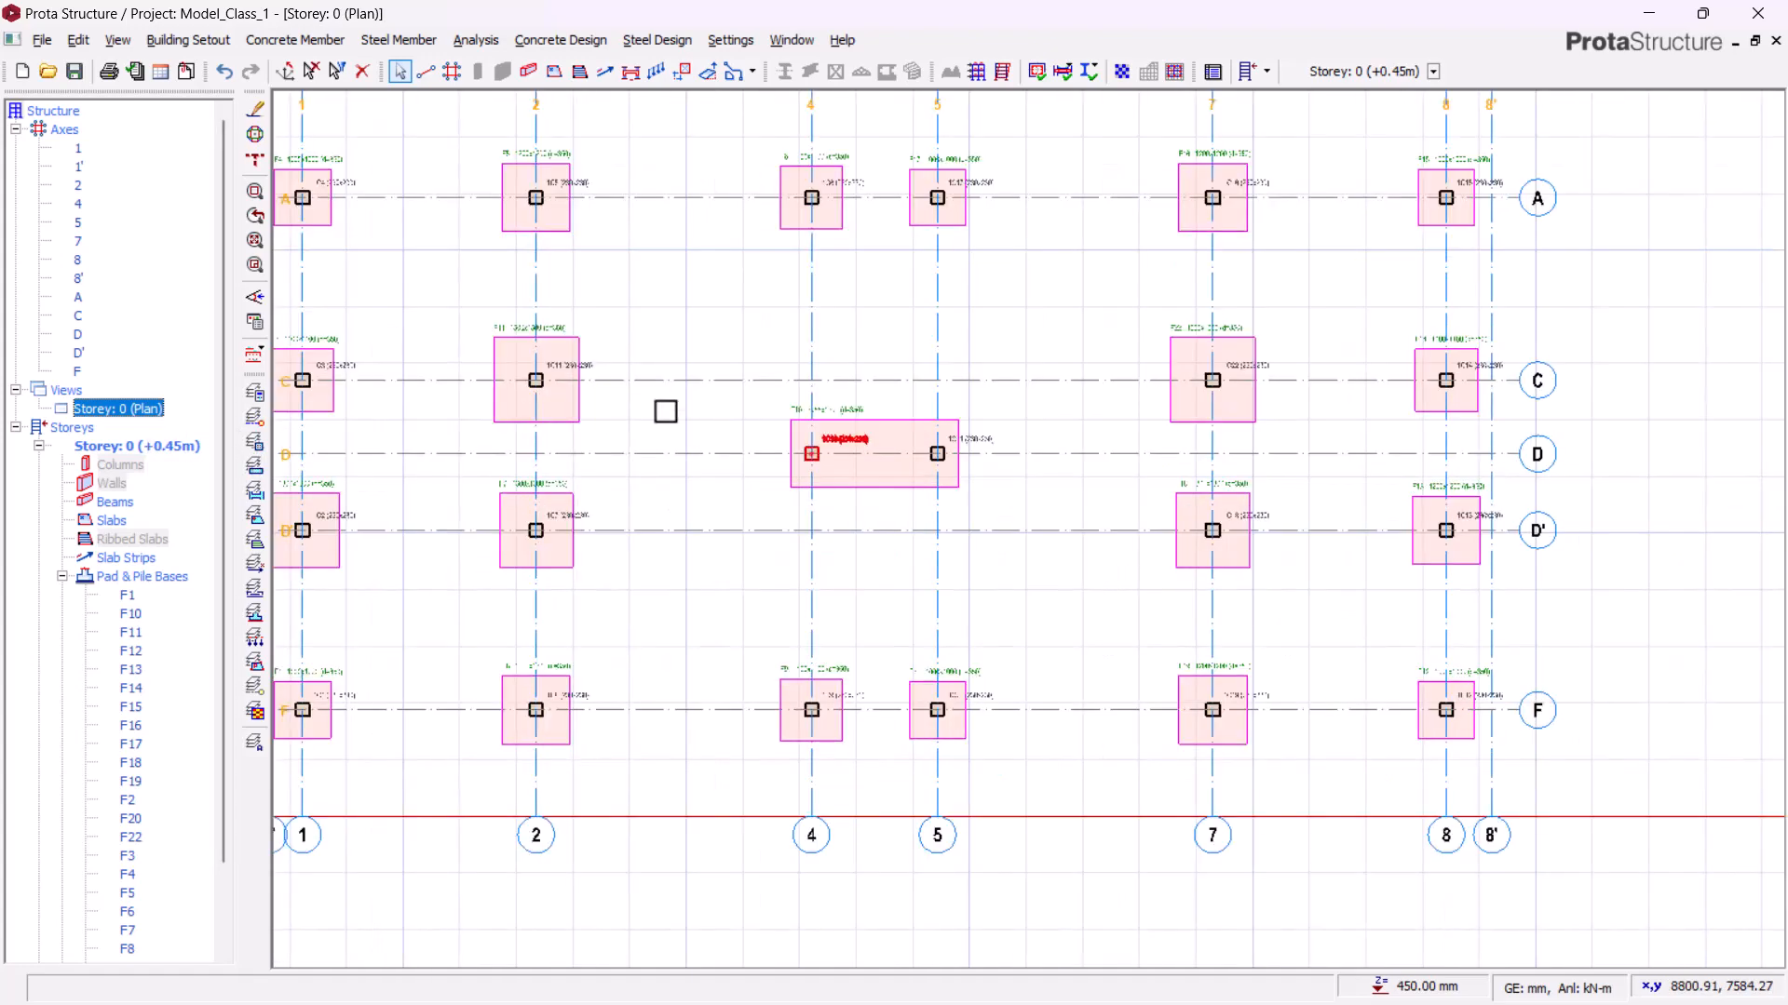
{"action": "middle_click_drag", "start_coordinate": [626, 367], "coordinate": [902, 429]}
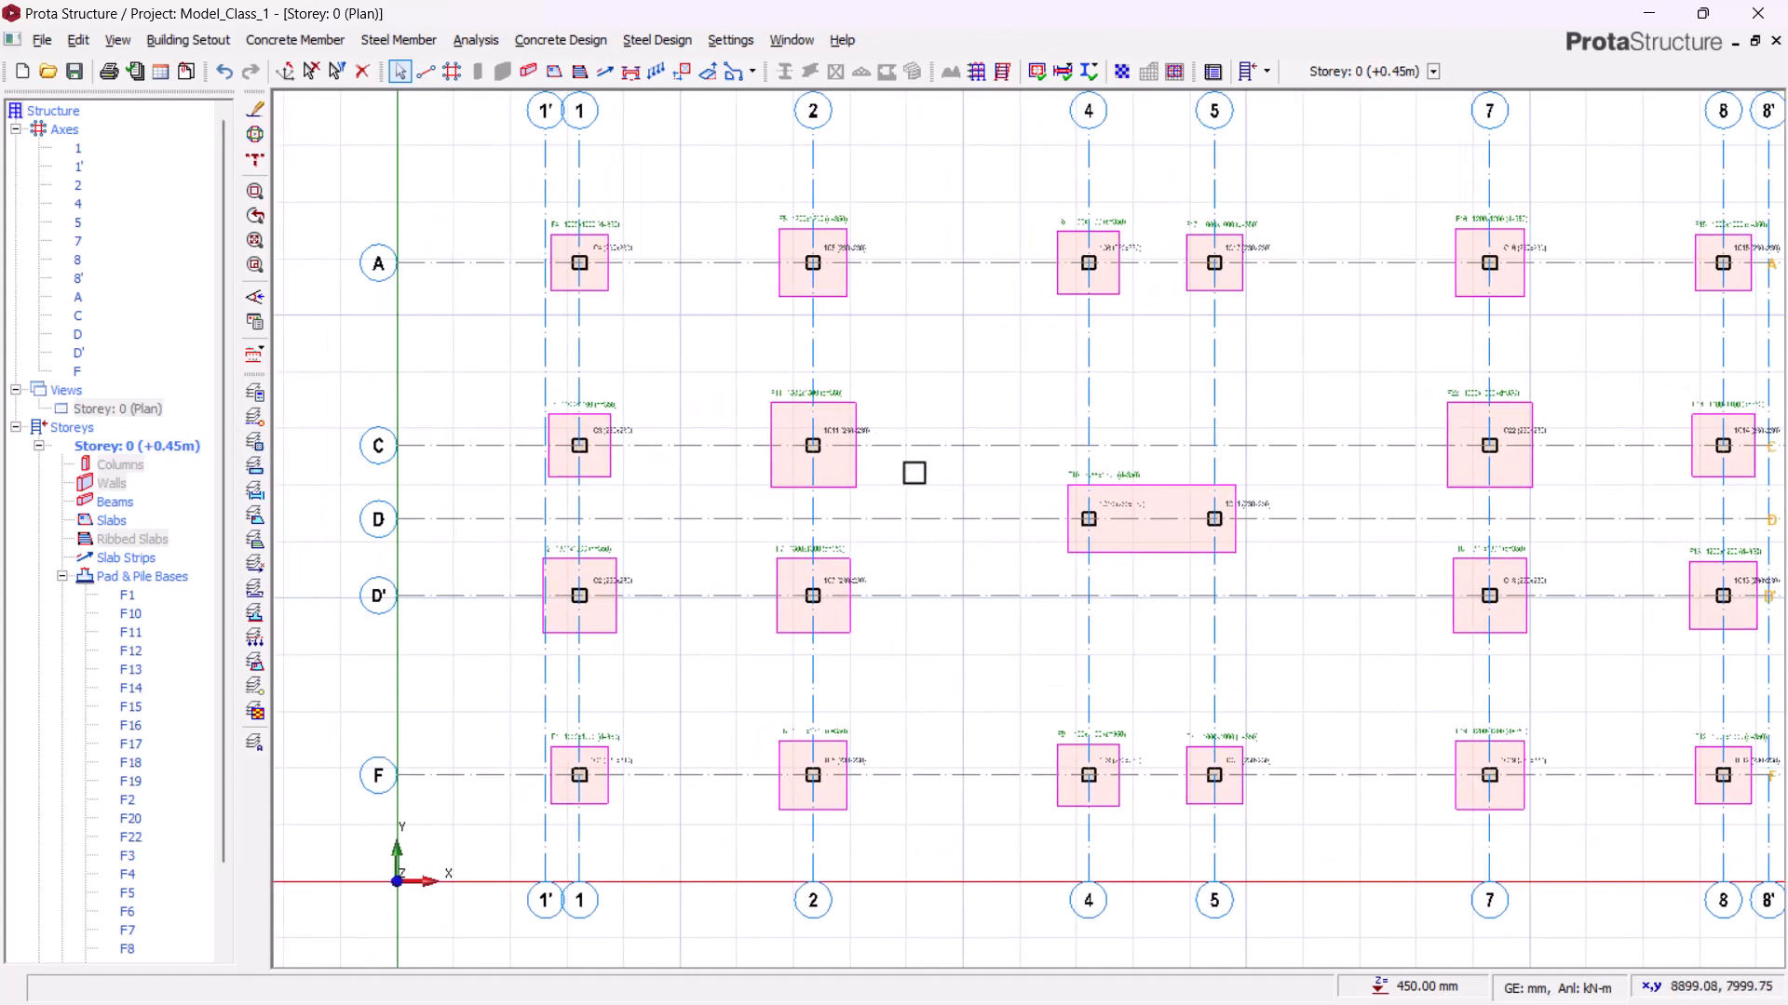
{"action": "middle_click_drag", "start_coordinate": [1386, 653], "coordinate": [1270, 638]}
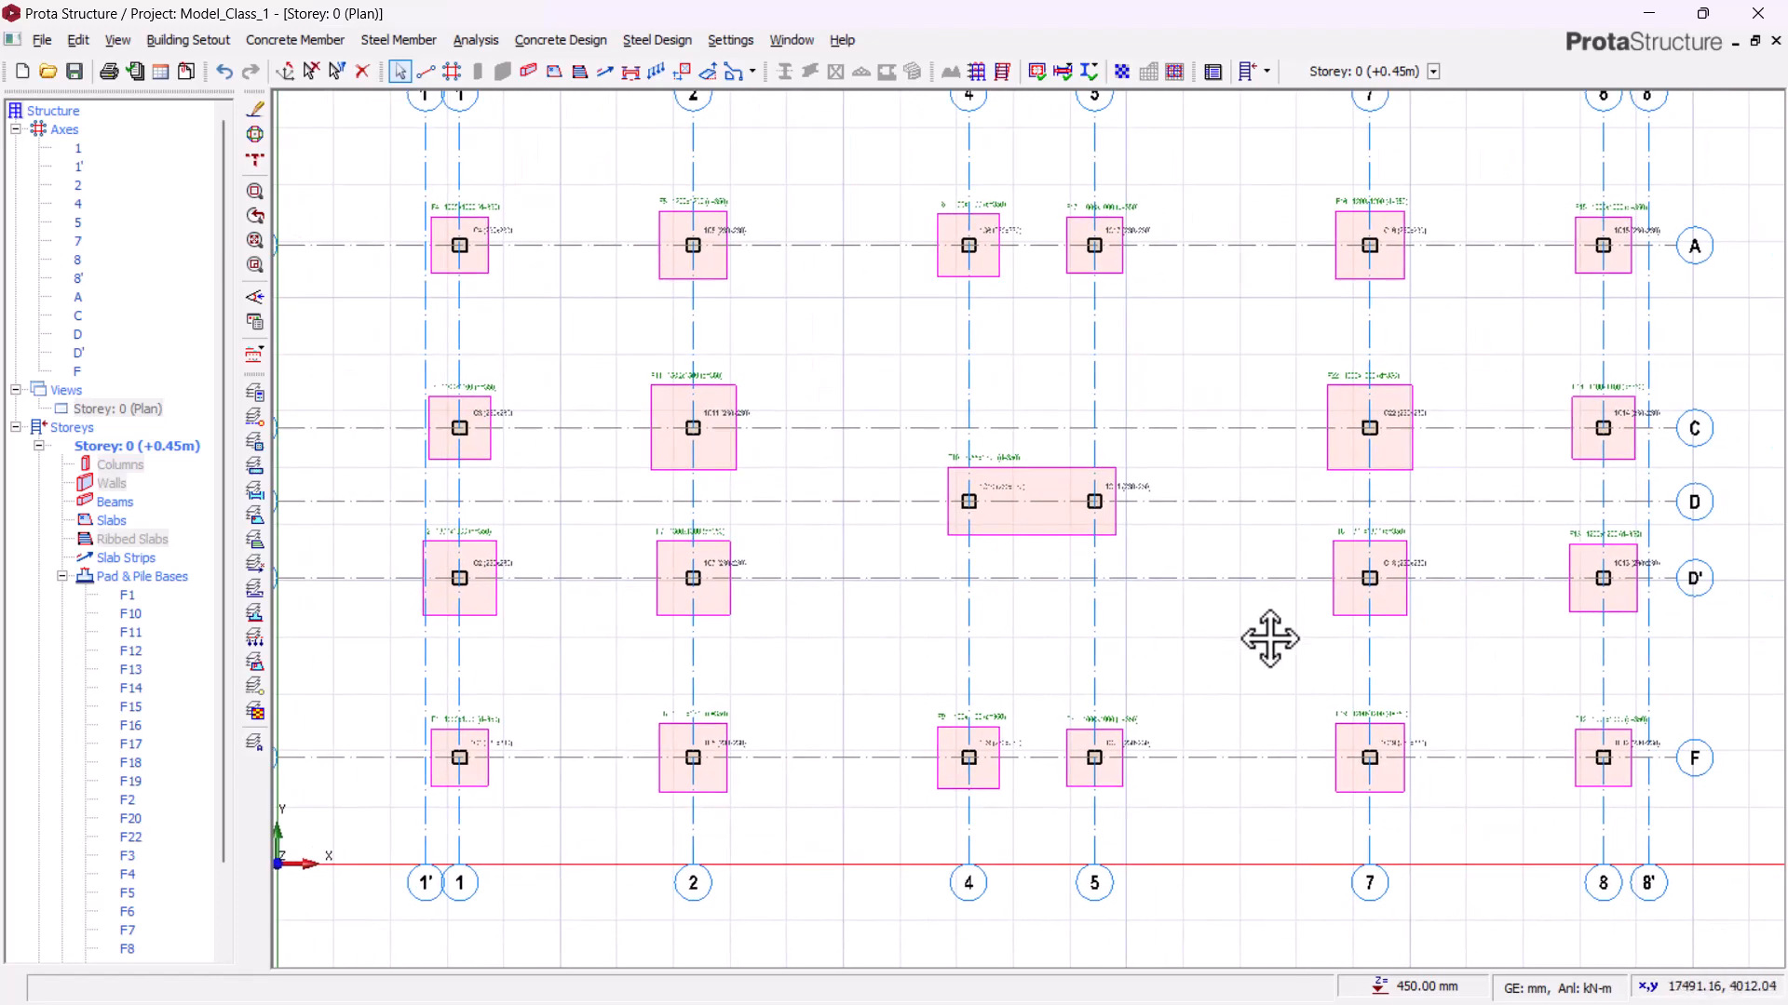
{"action": "middle_click_drag", "start_coordinate": [1513, 582], "coordinate": [1385, 702]}
{"action": "middle_click_drag", "start_coordinate": [962, 783], "coordinate": [1201, 726]}
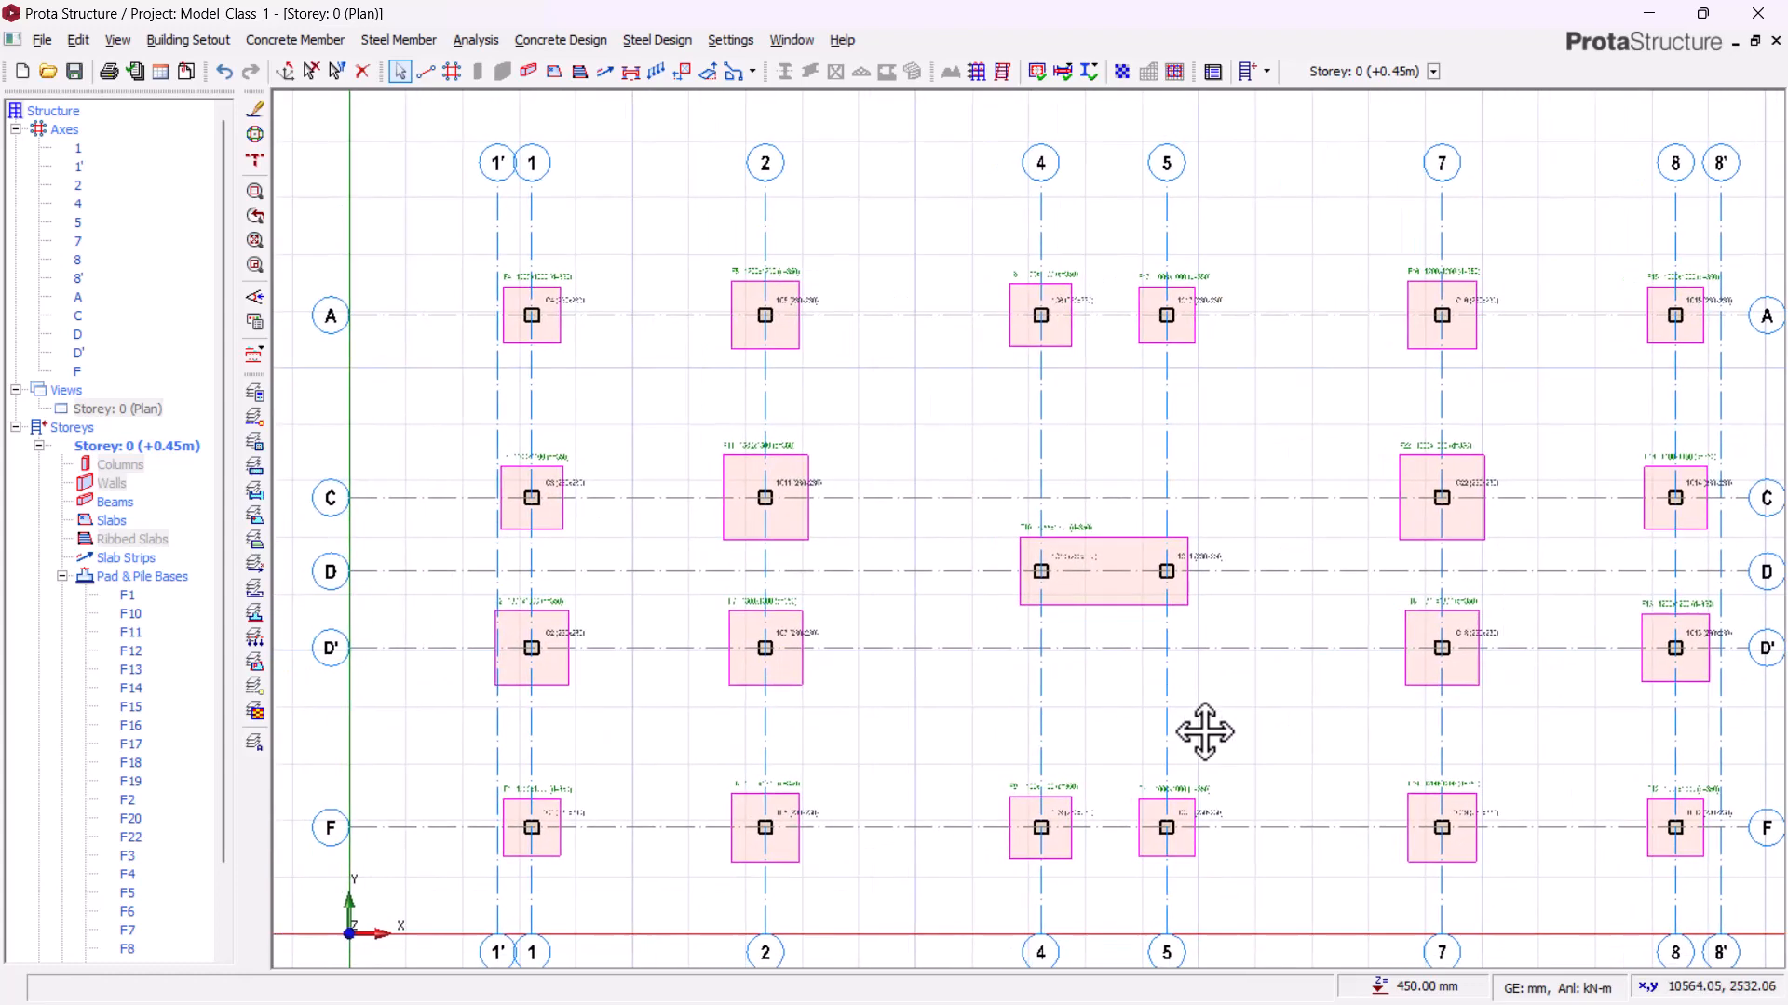
{"action": "middle_click_drag", "start_coordinate": [964, 769], "coordinate": [1069, 731]}
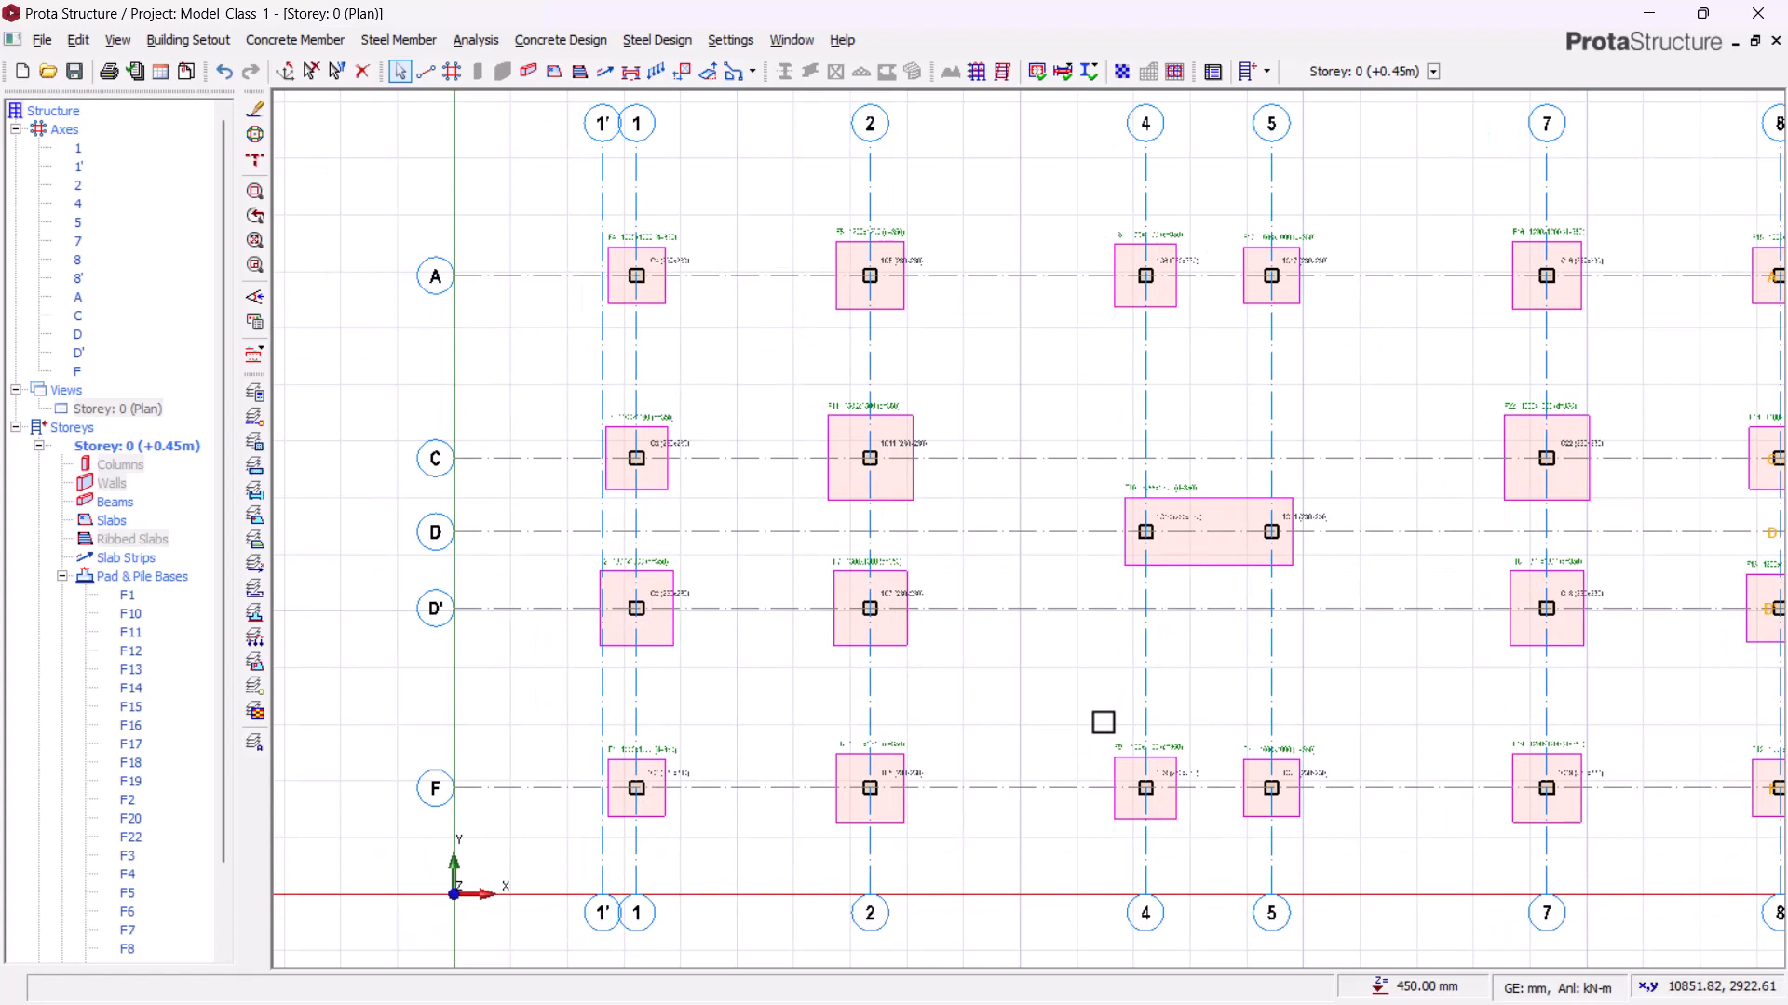
{"action": "middle_click_drag", "start_coordinate": [694, 566], "coordinate": [841, 494]}
{"action": "scroll", "coordinate": [854, 282], "scroll_direction": "up", "scroll_amount": 3}
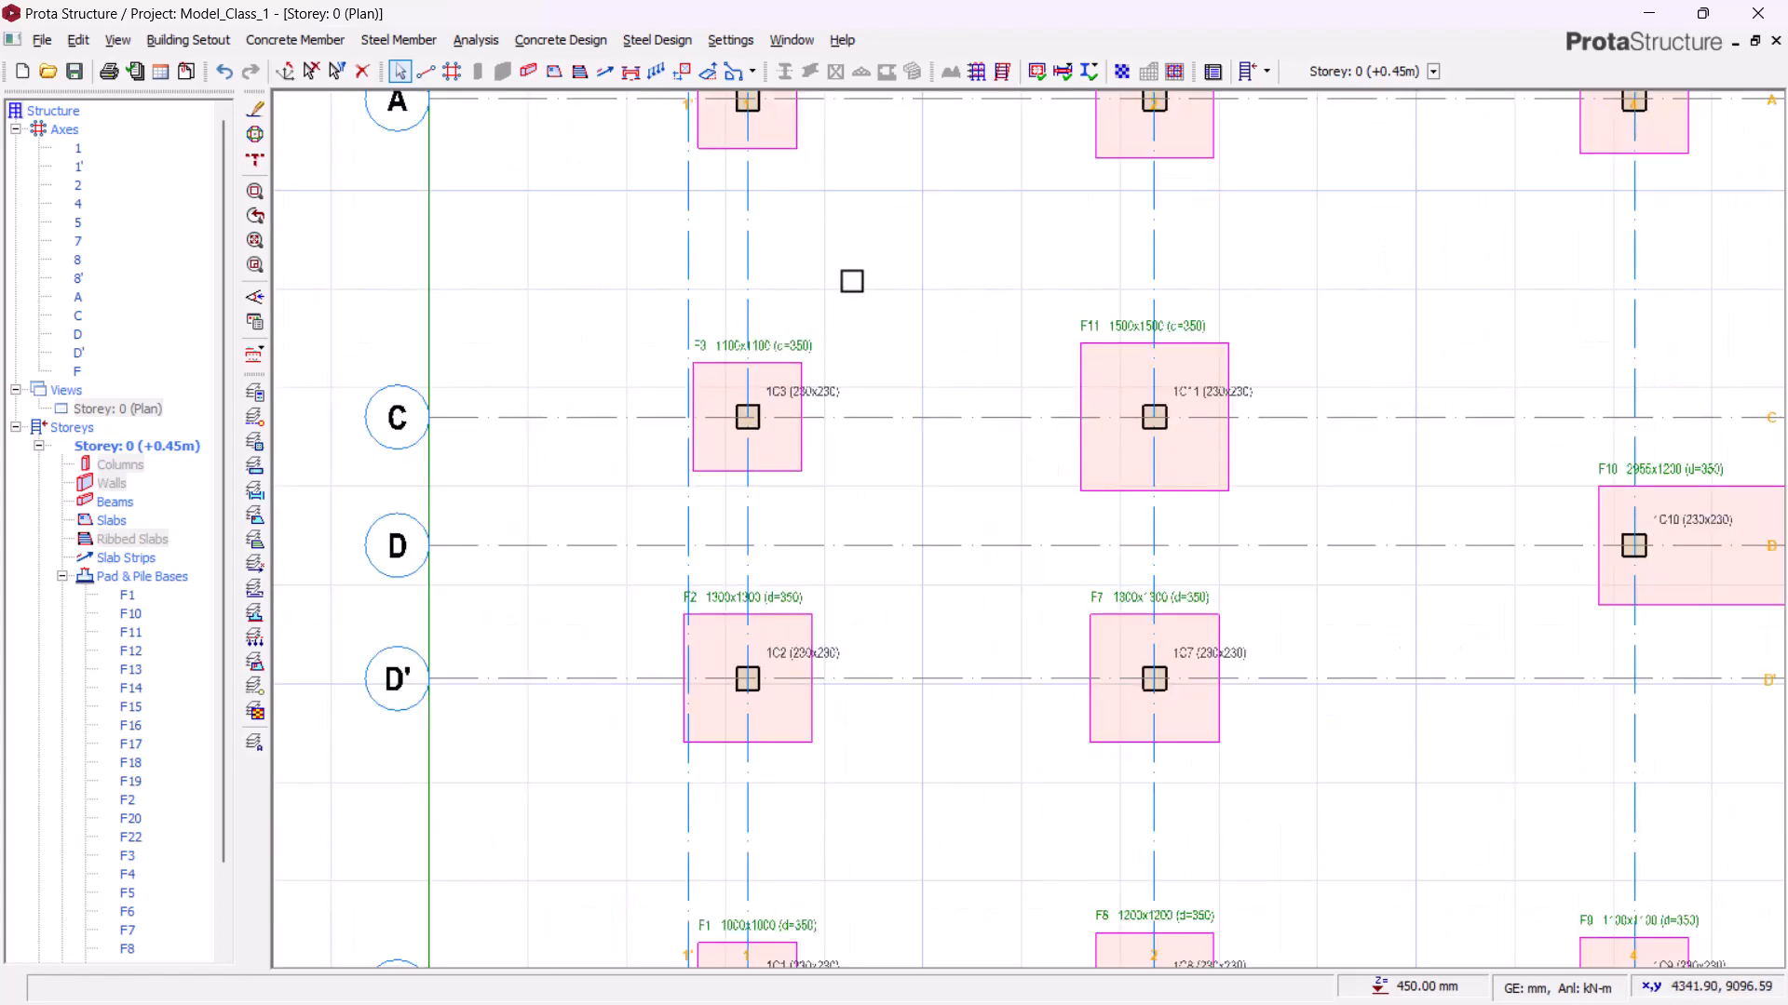
{"action": "middle_click_drag", "start_coordinate": [1065, 367], "coordinate": [739, 471]}
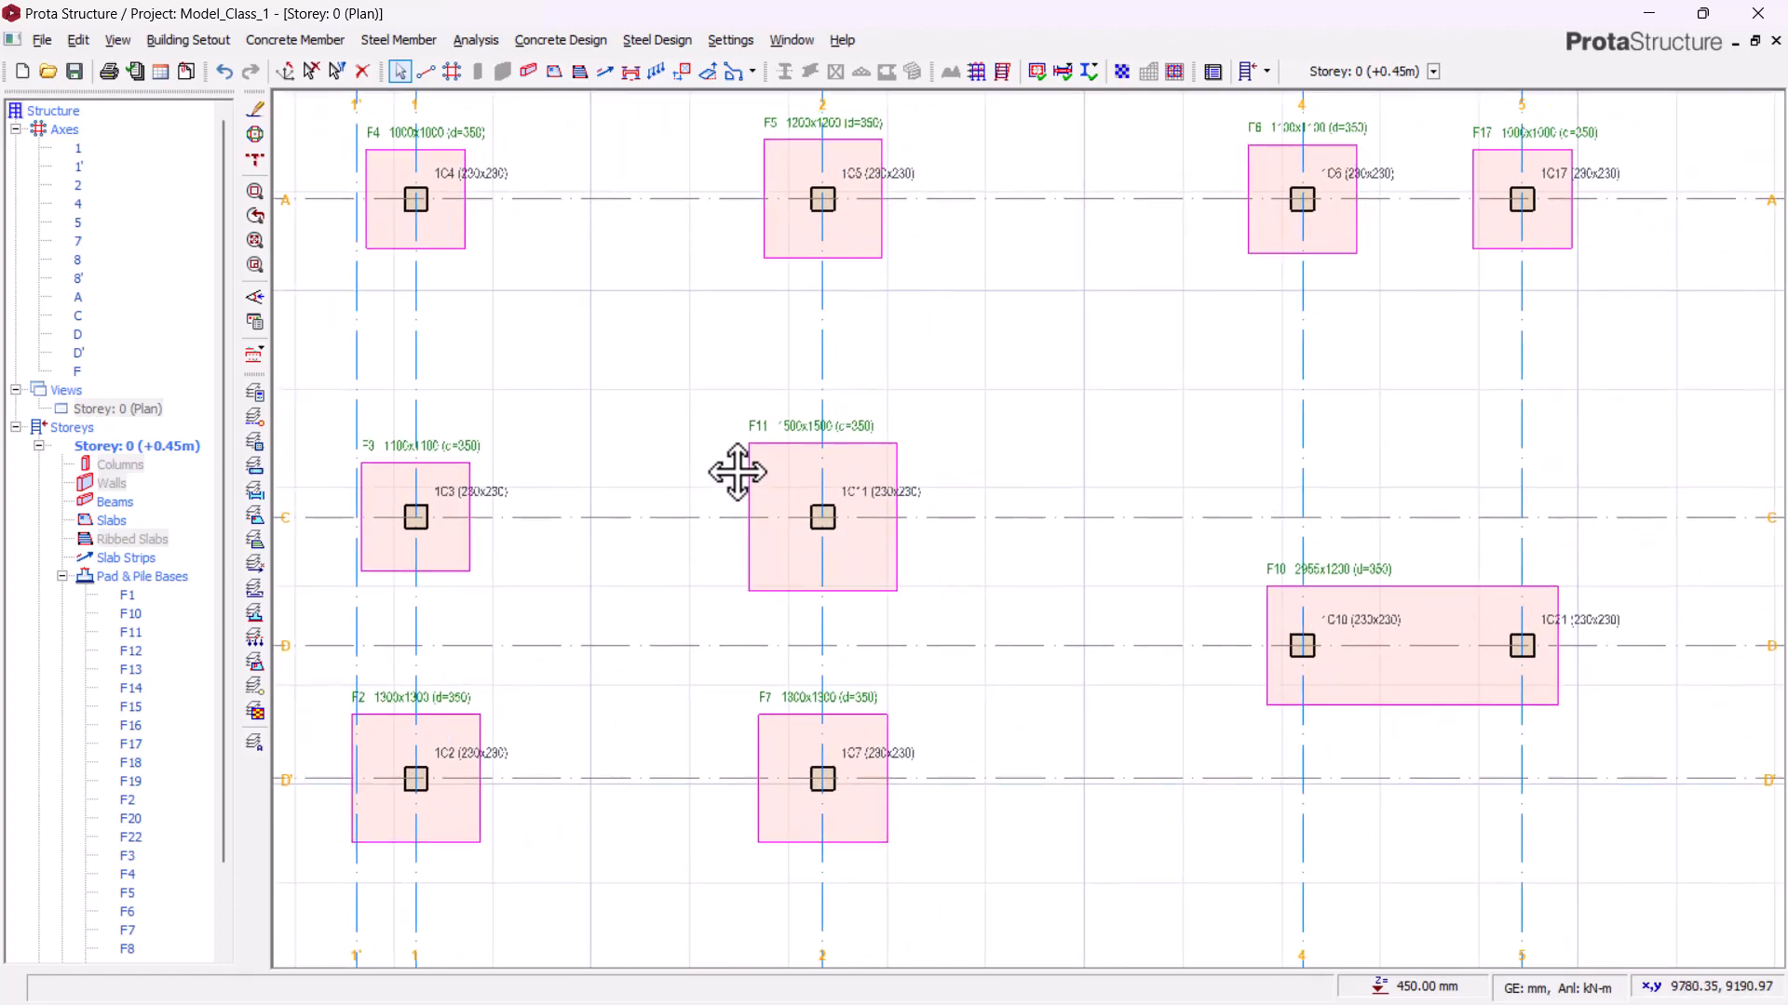